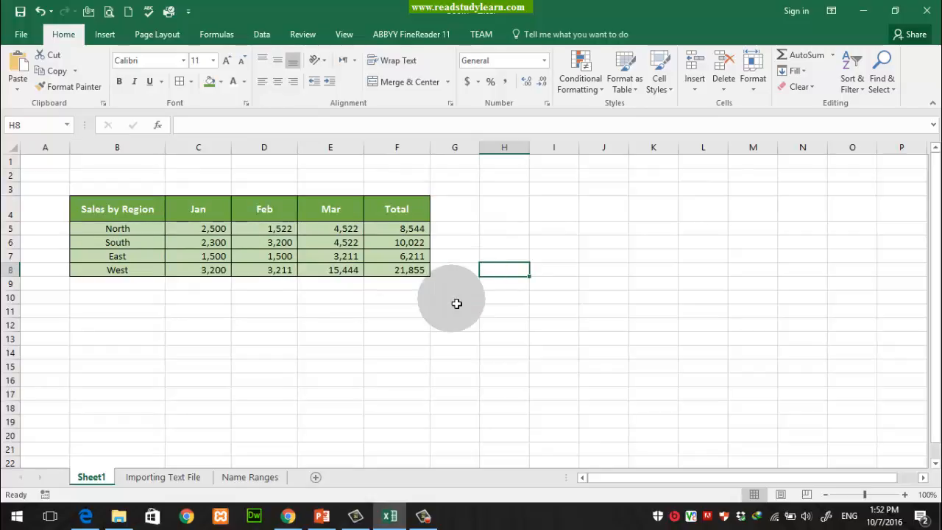
# Step: Copy the whole Sales by Region table in B4:F8
pyautogui.moveTo(117, 208); pyautogui.dragTo(401, 270)
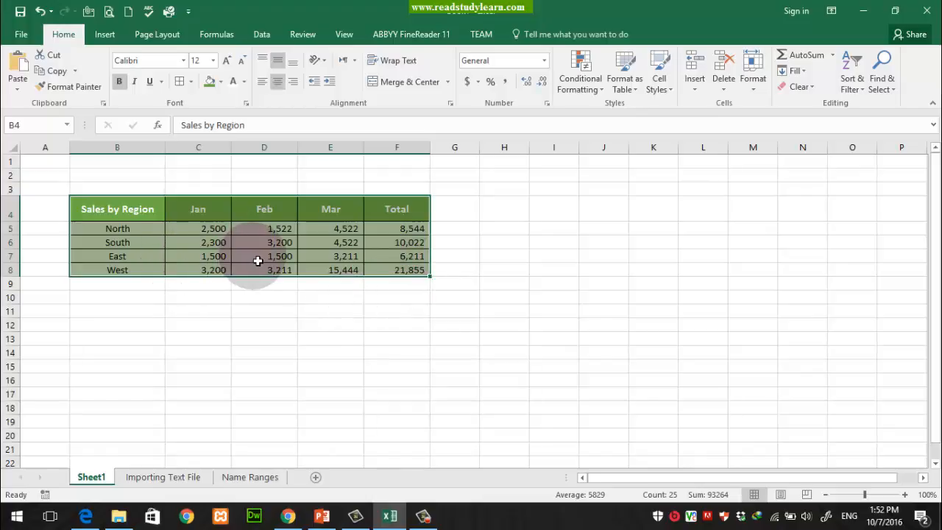
pyautogui.rightClick(195, 222)
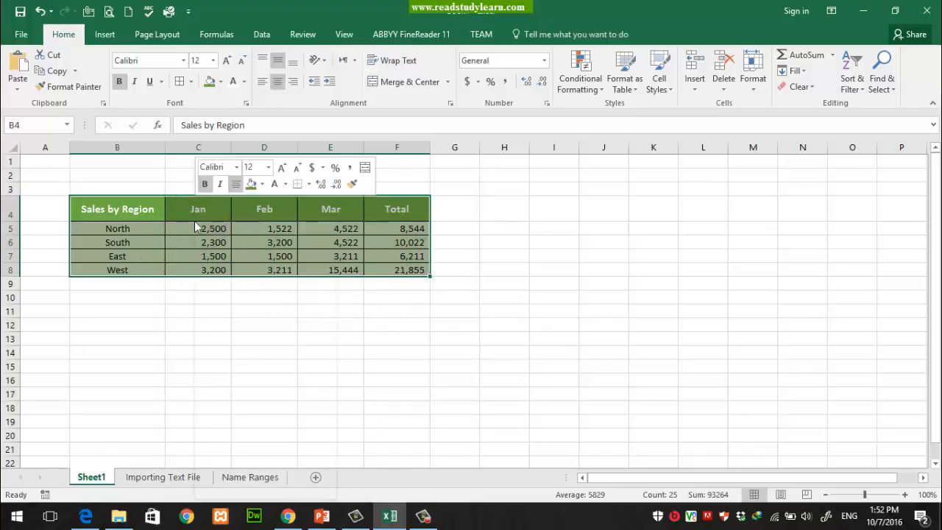
pyautogui.click(229, 232)
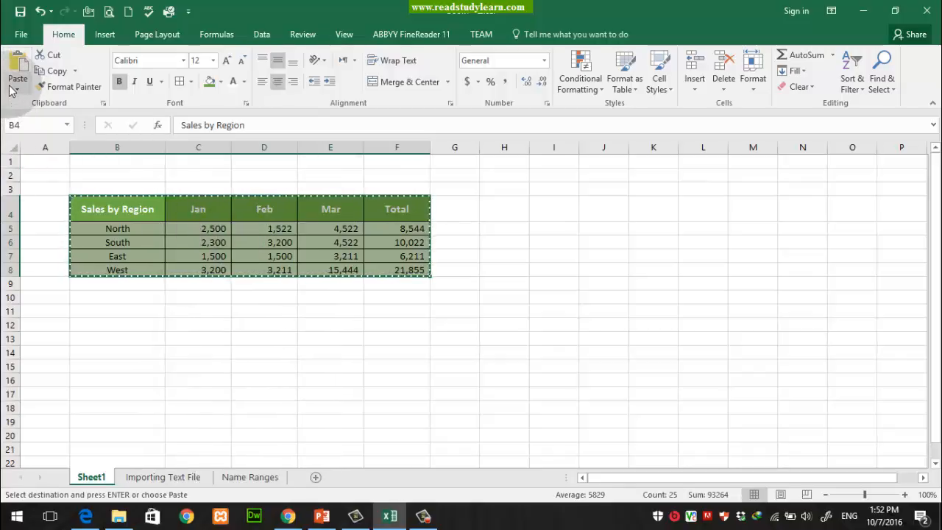
# Step: Examine the paste options offered for the copied table, previewing them with cell B11 as the destination
pyautogui.hotkey('ctrl', 'shift', 'd')
pyautogui.moveTo(2, 43); pyautogui.dragTo(111, 114)
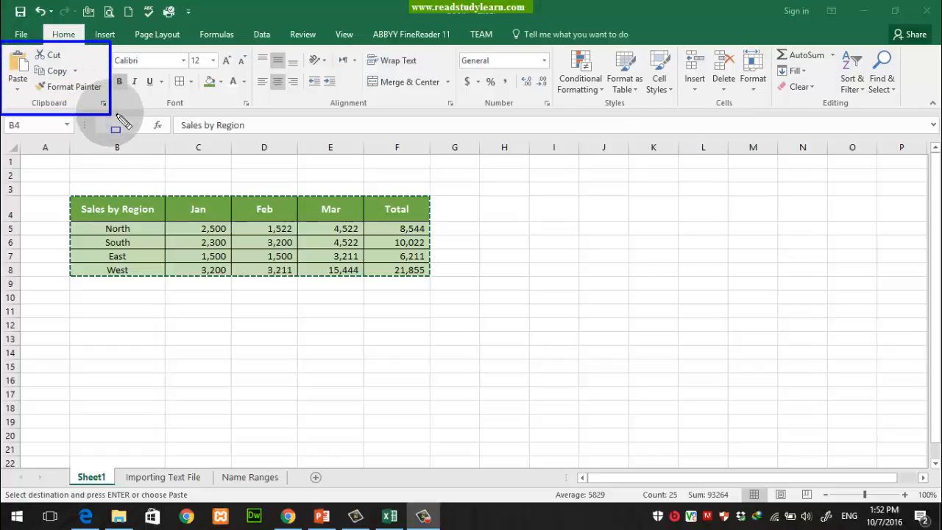
pyautogui.hotkey('ctrl', 'shift', 'd')
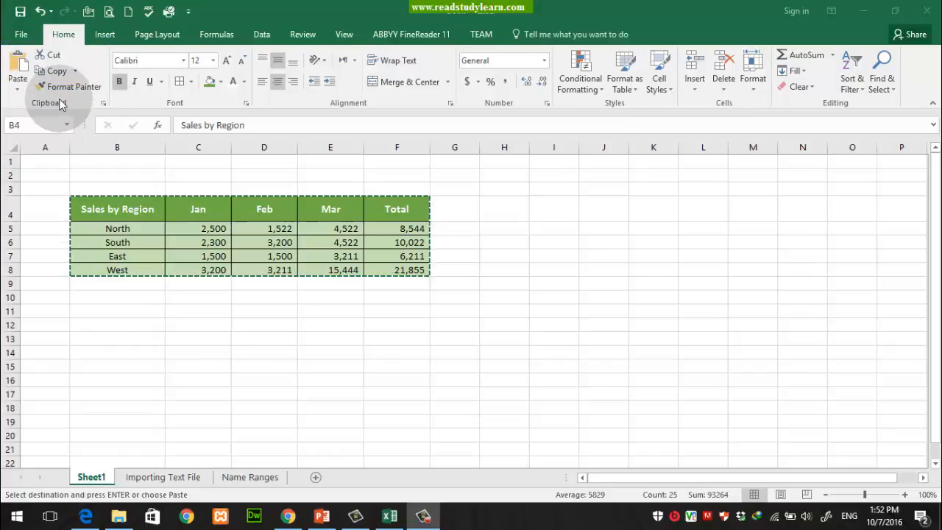
pyautogui.click(18, 90)
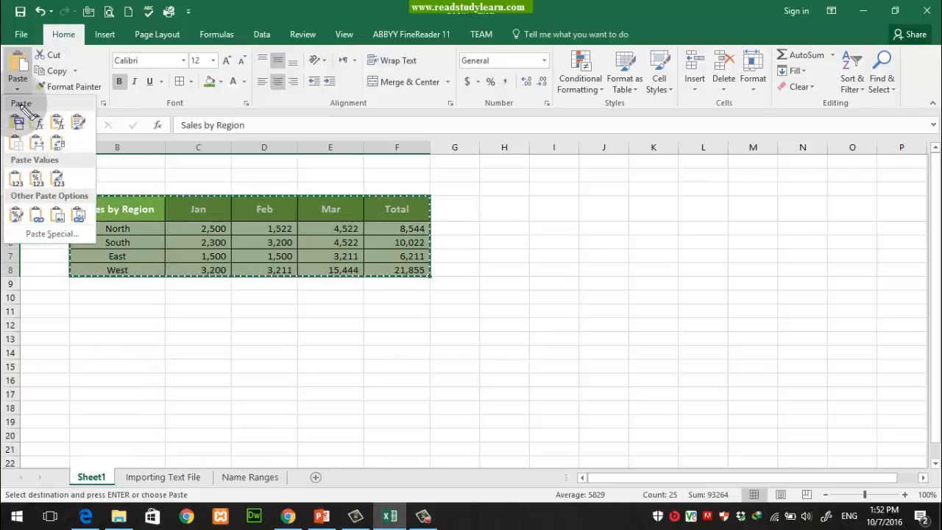
pyautogui.moveTo(4, 95); pyautogui.dragTo(99, 158)
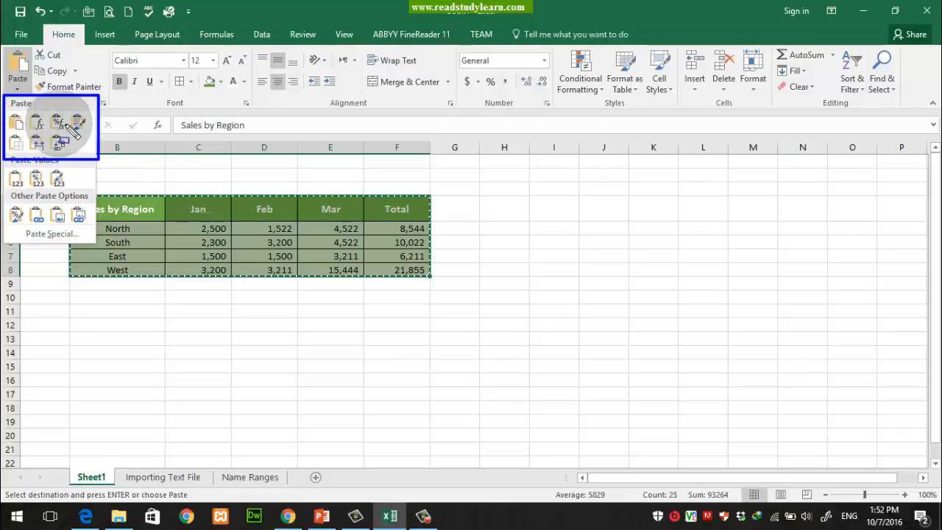
pyautogui.press('Escape')
pyautogui.click(17, 86)
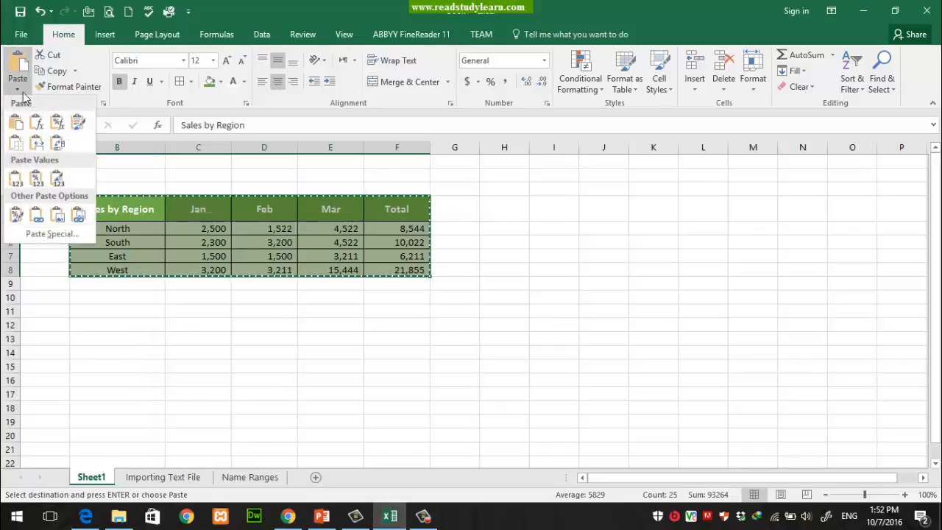
pyautogui.click(122, 319)
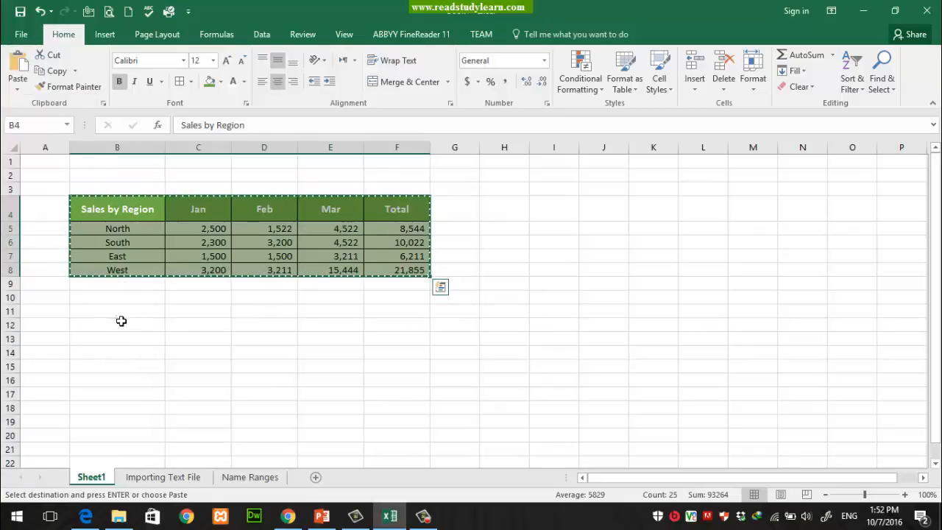
pyautogui.click(119, 321)
pyautogui.click(14, 89)
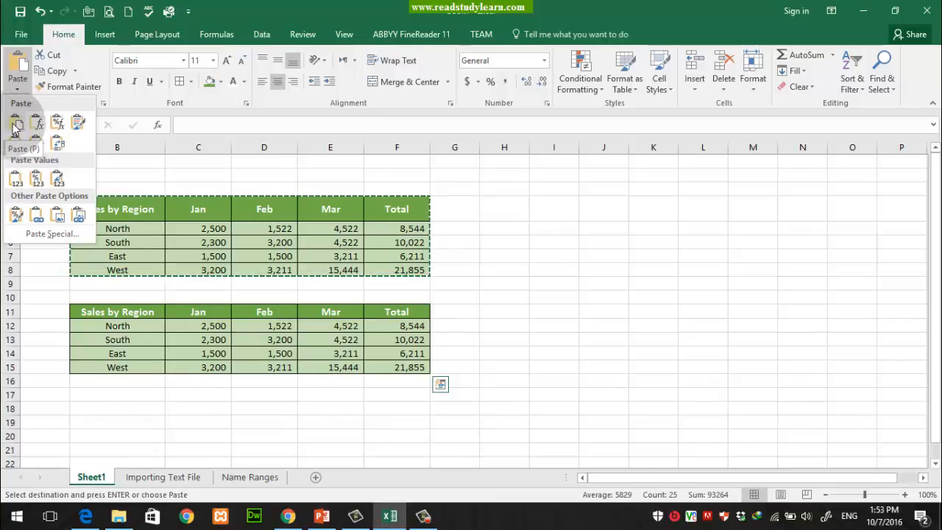
pyautogui.click(99, 309)
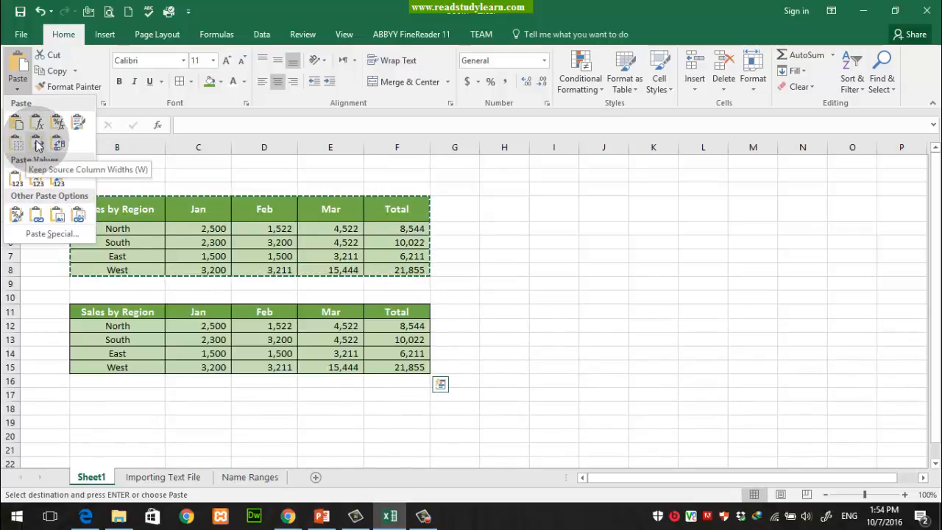
# Step: Paste the copied table at cell H4 with Keep Source Column Widths
pyautogui.click(505, 211)
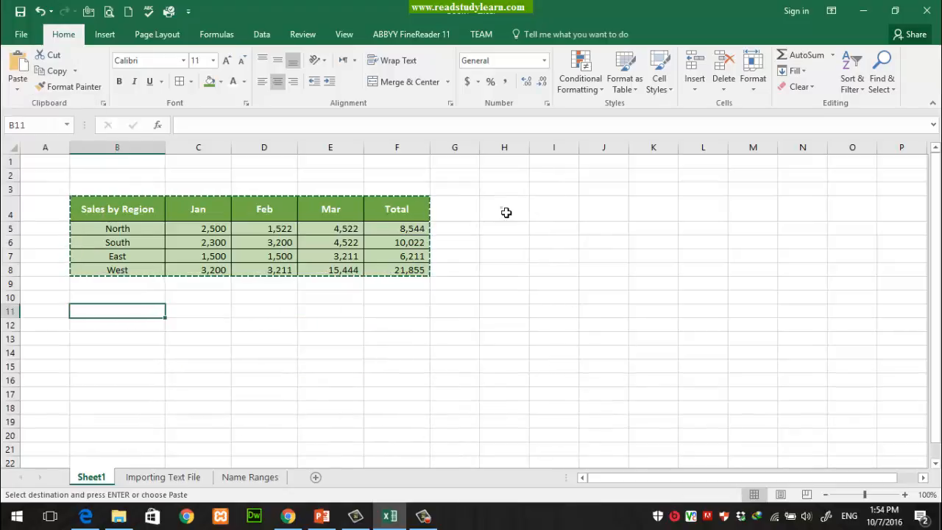
pyautogui.click(504, 209)
pyautogui.click(18, 82)
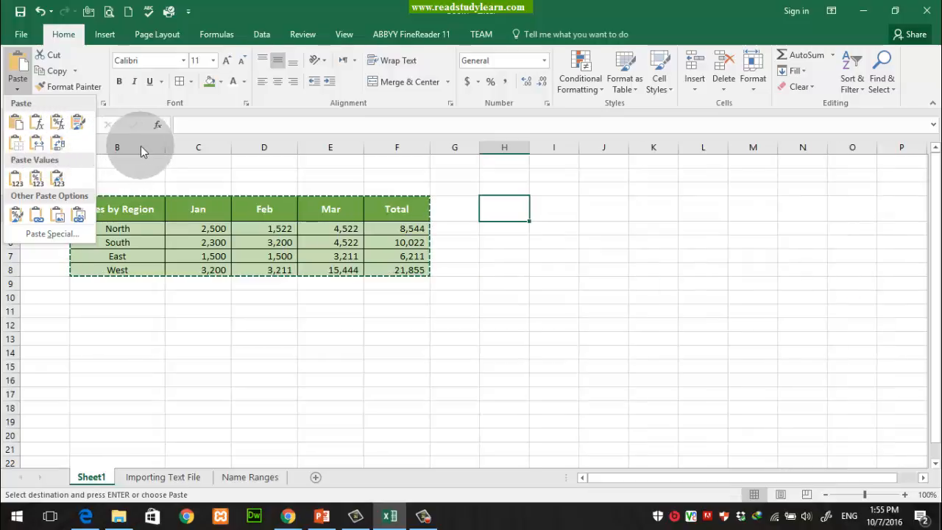
pyautogui.click(35, 149)
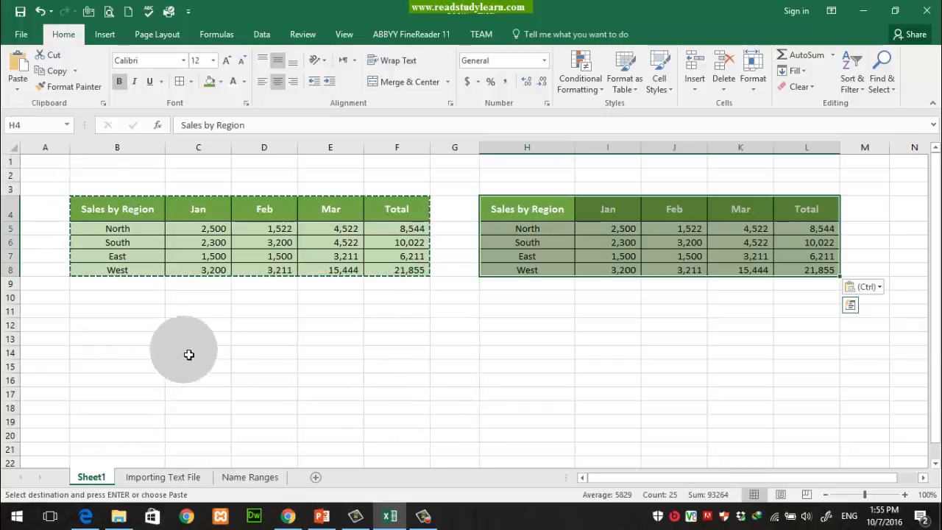
# Step: Examine the heading row and the region rows of the original sales table to see how they are oriented
pyautogui.click(126, 316)
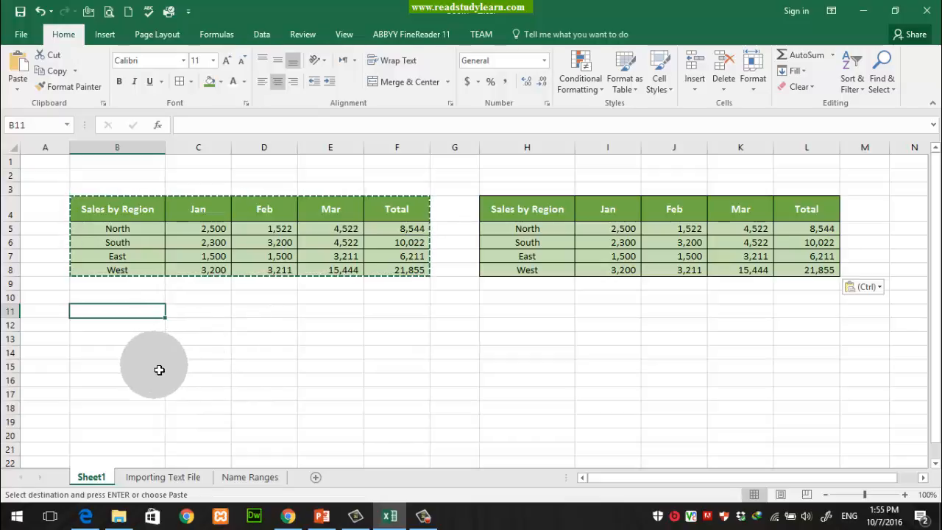
pyautogui.click(137, 213)
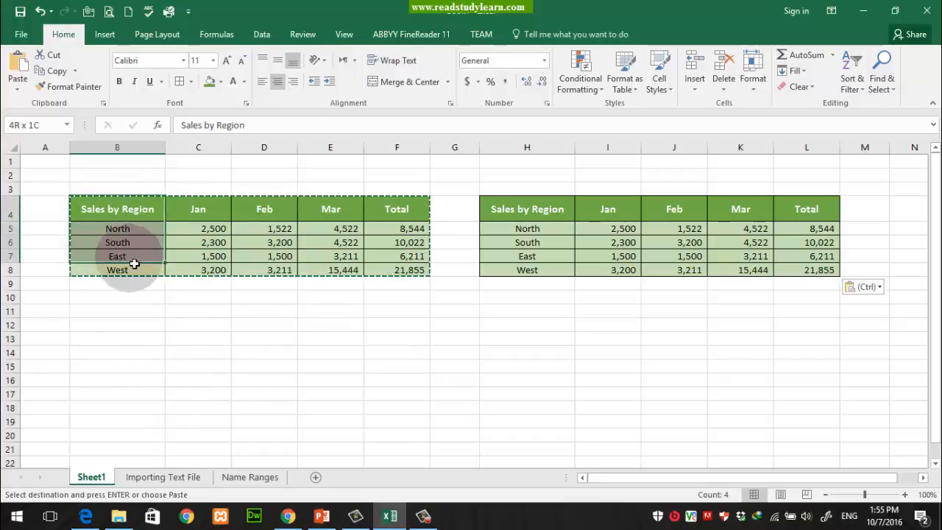
pyautogui.moveTo(146, 212); pyautogui.dragTo(412, 219)
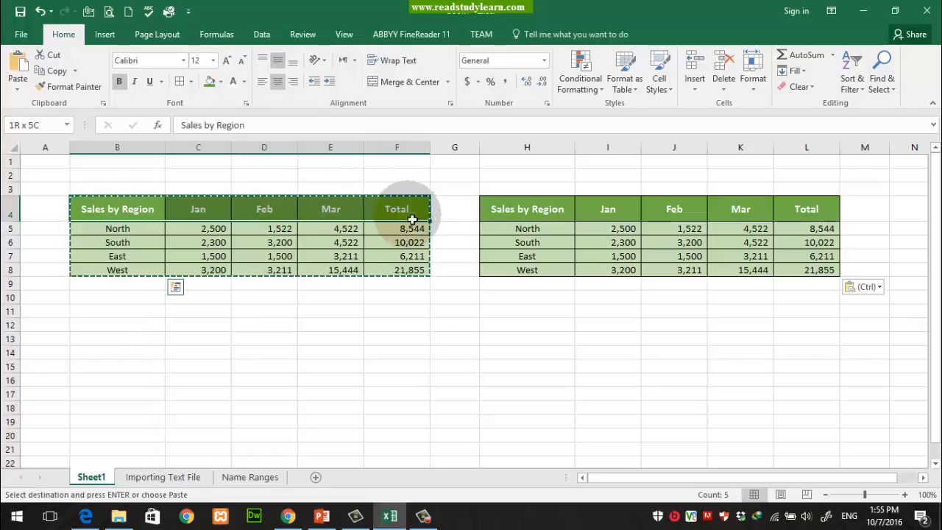
pyautogui.moveTo(218, 212); pyautogui.dragTo(398, 223)
pyautogui.moveTo(110, 232); pyautogui.dragTo(354, 235)
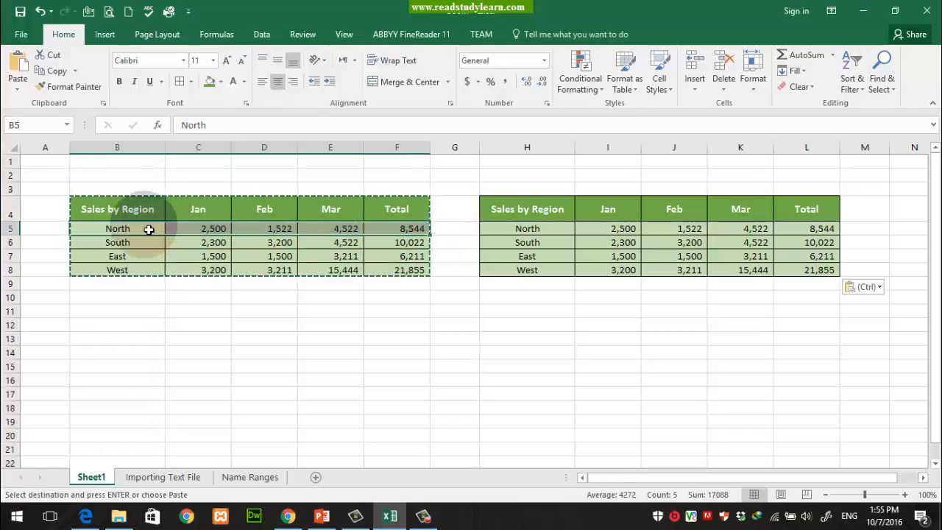
pyautogui.moveTo(149, 230); pyautogui.dragTo(148, 256)
# Step: Paste a transposed copy of the sales table at cell B11
pyautogui.click(135, 314)
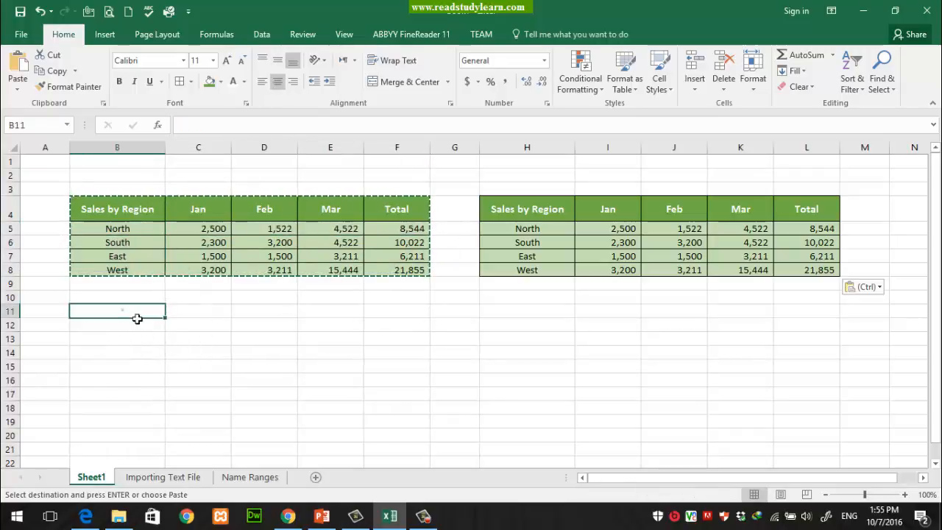
pyautogui.click(17, 87)
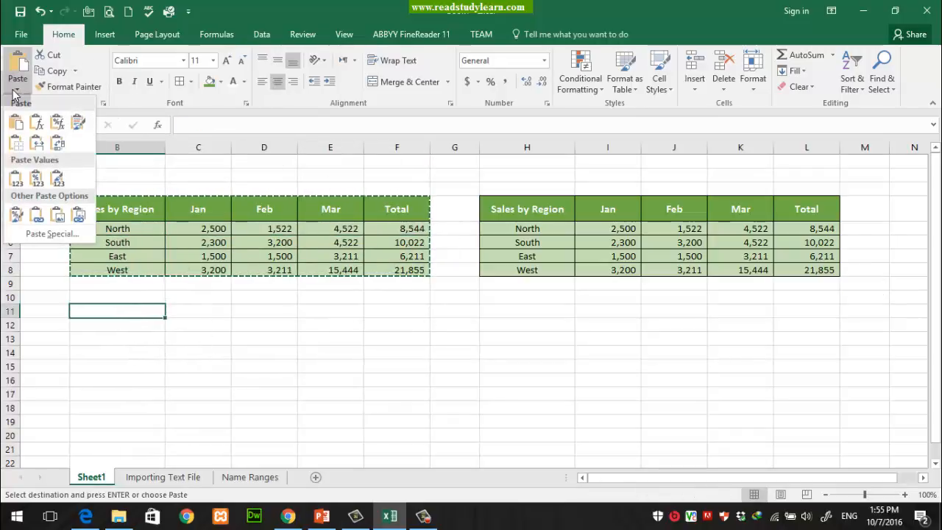
pyautogui.click(58, 145)
# Step: Compare the region labels, month headings and figures of the original table with those of the transposed copy below it
pyautogui.click(372, 361)
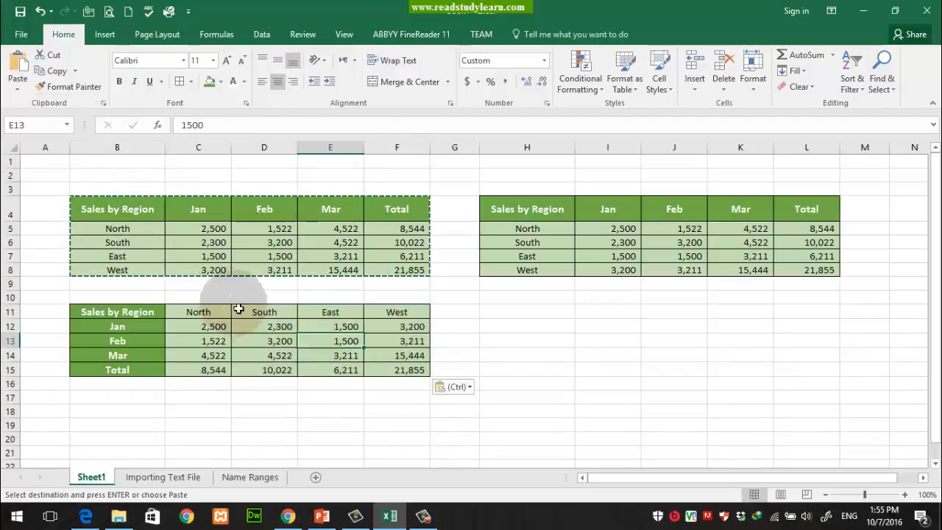
pyautogui.click(126, 234)
pyautogui.moveTo(189, 235); pyautogui.dragTo(405, 236)
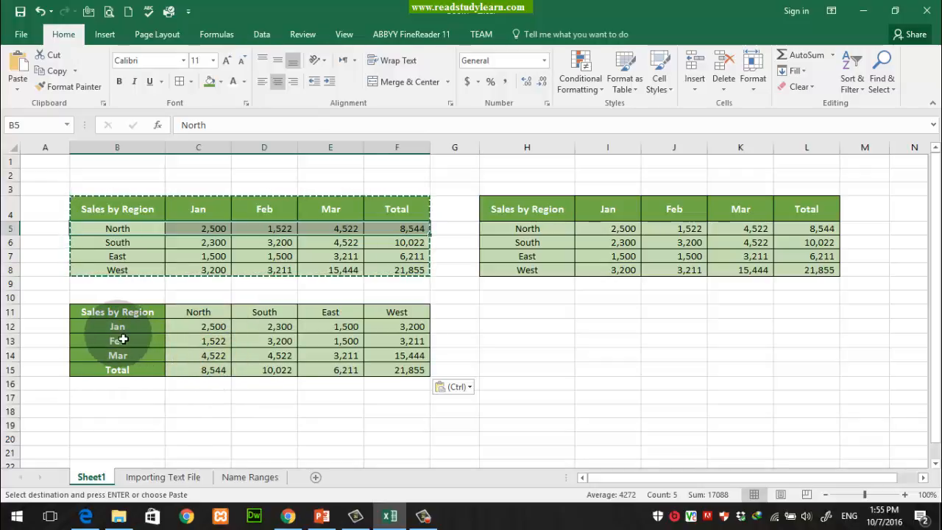
pyautogui.moveTo(105, 330); pyautogui.dragTo(414, 329)
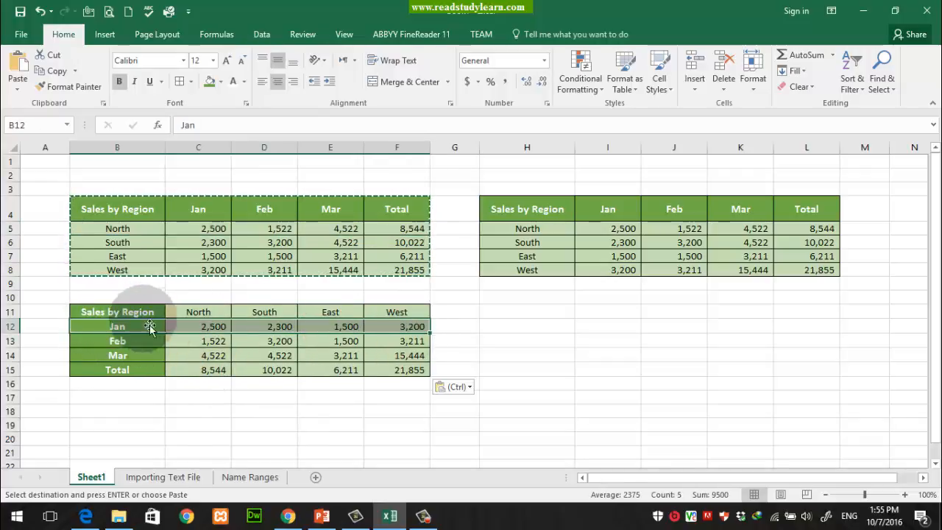
pyautogui.moveTo(131, 314); pyautogui.dragTo(195, 319)
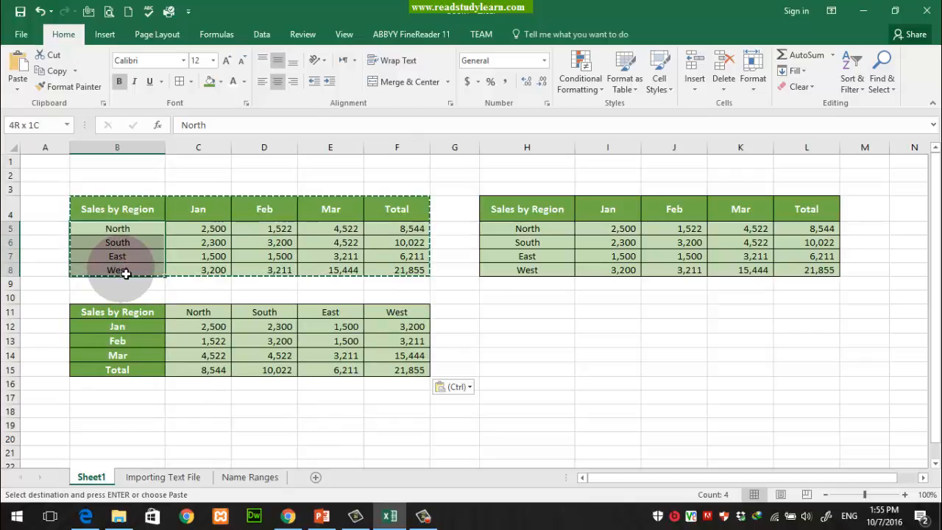
pyautogui.moveTo(198, 313); pyautogui.dragTo(387, 311)
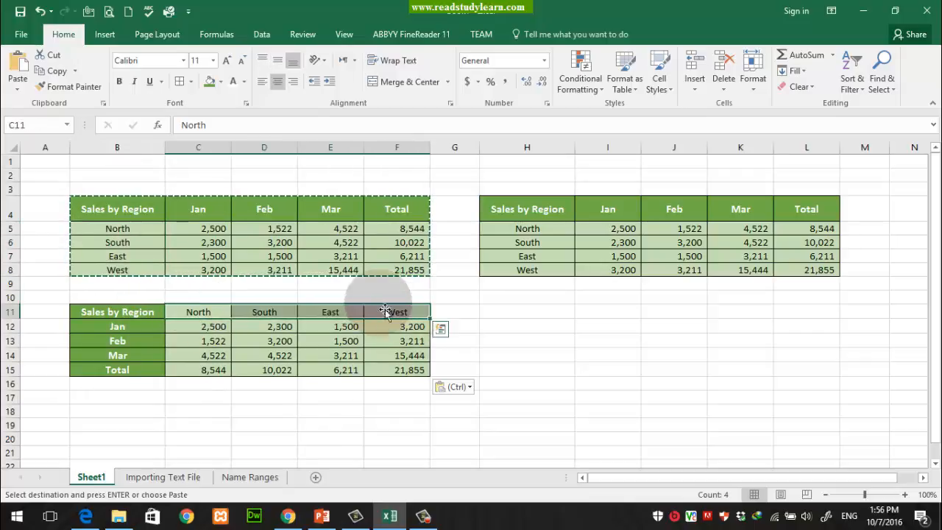
pyautogui.moveTo(206, 216); pyautogui.dragTo(360, 222)
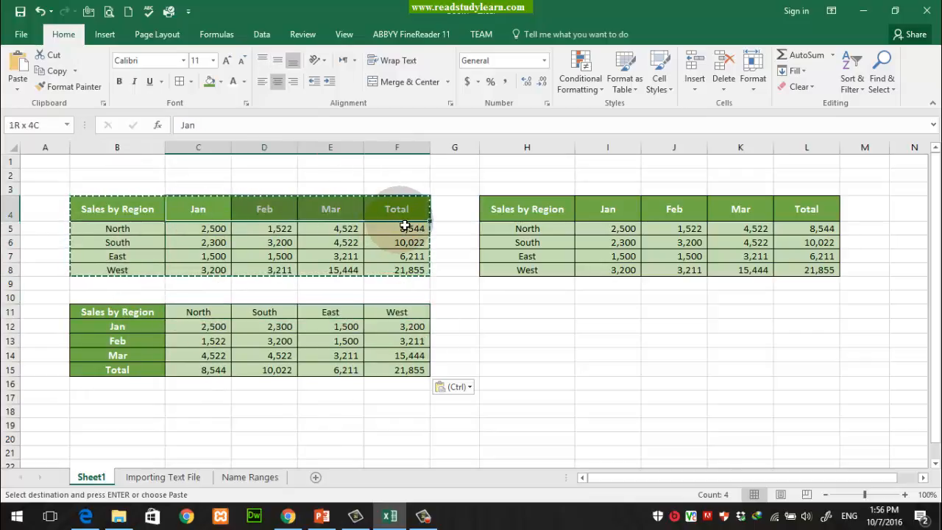
pyautogui.moveTo(139, 328); pyautogui.dragTo(141, 370)
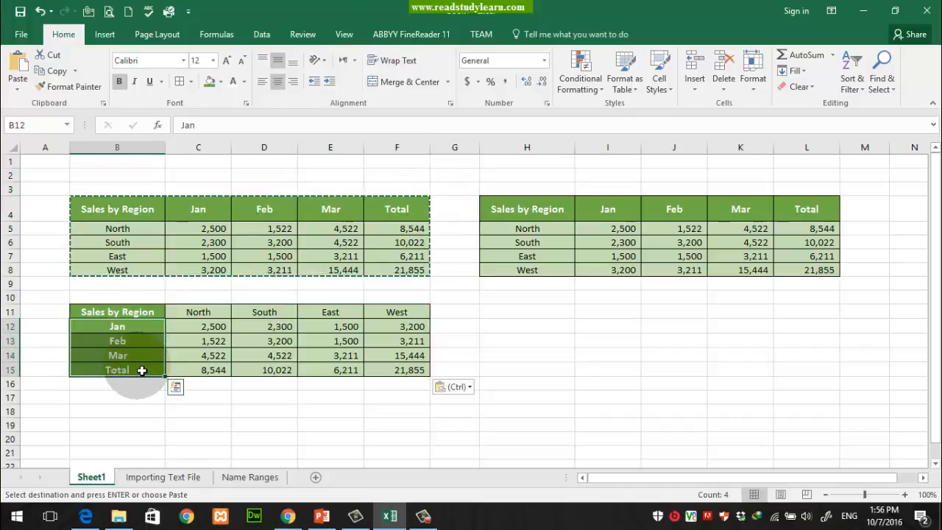
pyautogui.moveTo(317, 232); pyautogui.dragTo(394, 242)
pyautogui.moveTo(217, 328); pyautogui.dragTo(403, 370)
pyautogui.click(406, 410)
pyautogui.moveTo(150, 315); pyautogui.dragTo(122, 311)
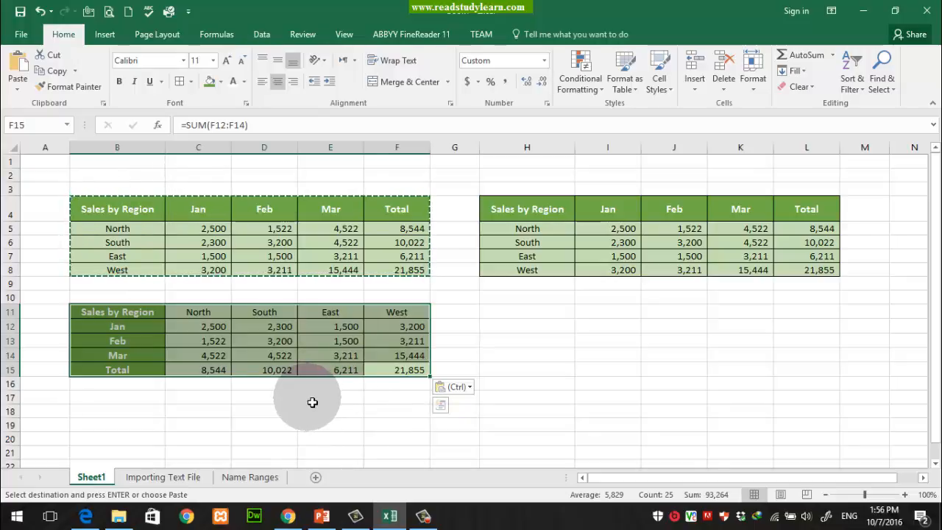
# Step: Switch to the PowerPoint presentation and review the paste special and text file import topics on the Manipulating data & Named Ranges slide
pyautogui.click(324, 518)
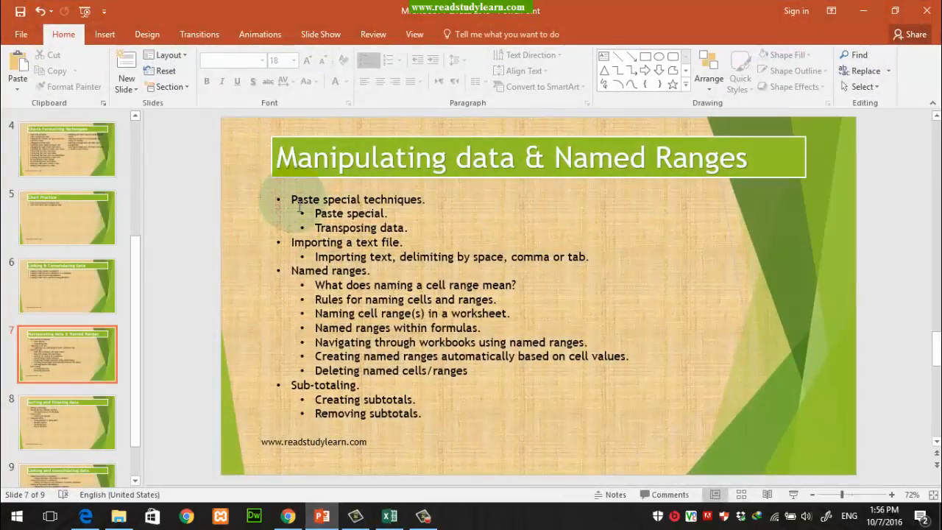
pyautogui.moveTo(299, 205); pyautogui.dragTo(356, 216)
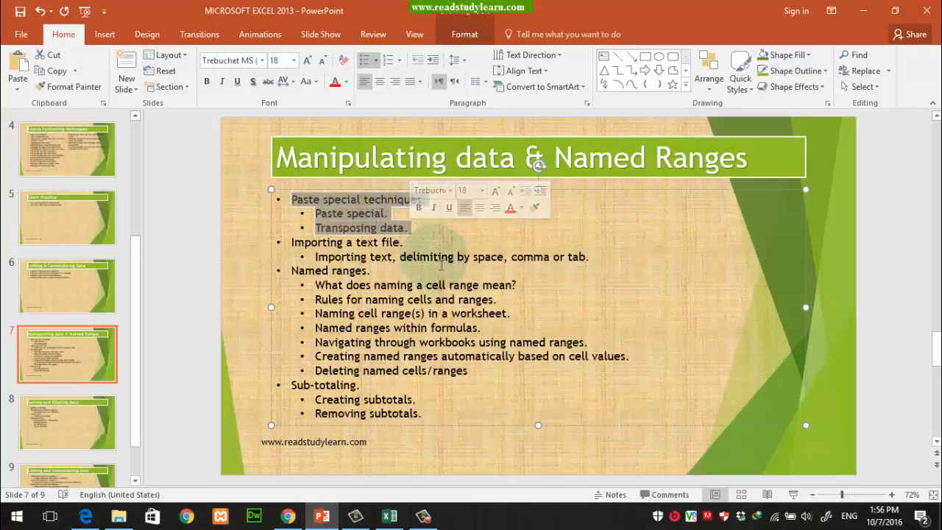
pyautogui.click(323, 242)
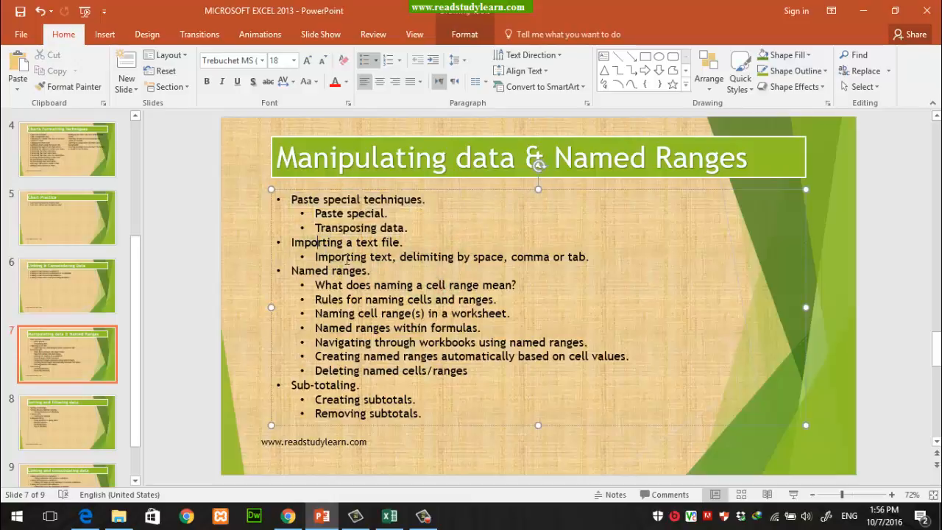
pyautogui.moveTo(316, 257); pyautogui.dragTo(581, 266)
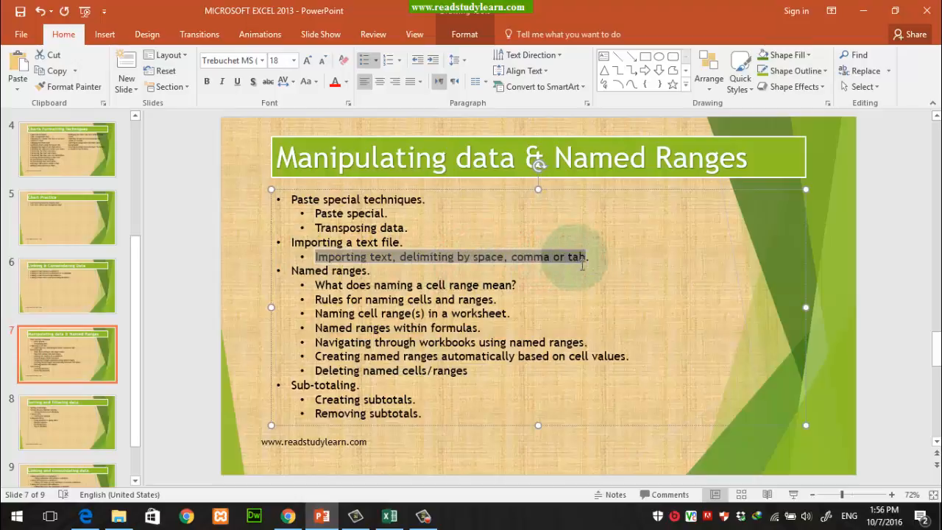
pyautogui.doubleClick(380, 256)
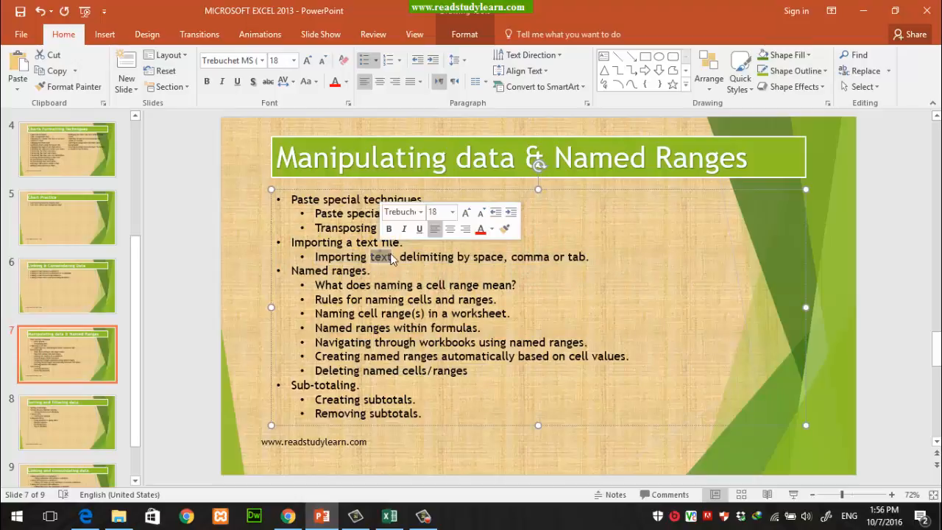
# Step: Return to the Excel workbook and open the Importing Text File sheet
pyautogui.click(875, 16)
pyautogui.click(505, 311)
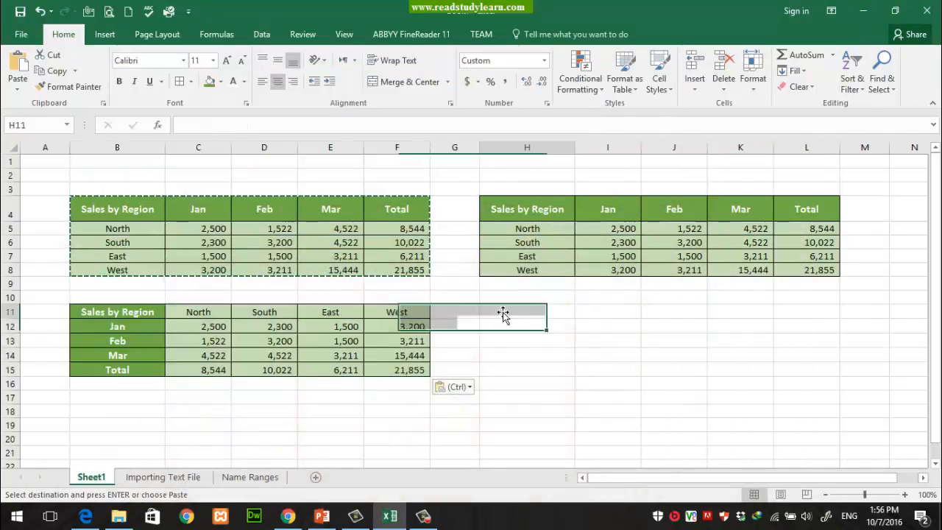
pyautogui.click(137, 476)
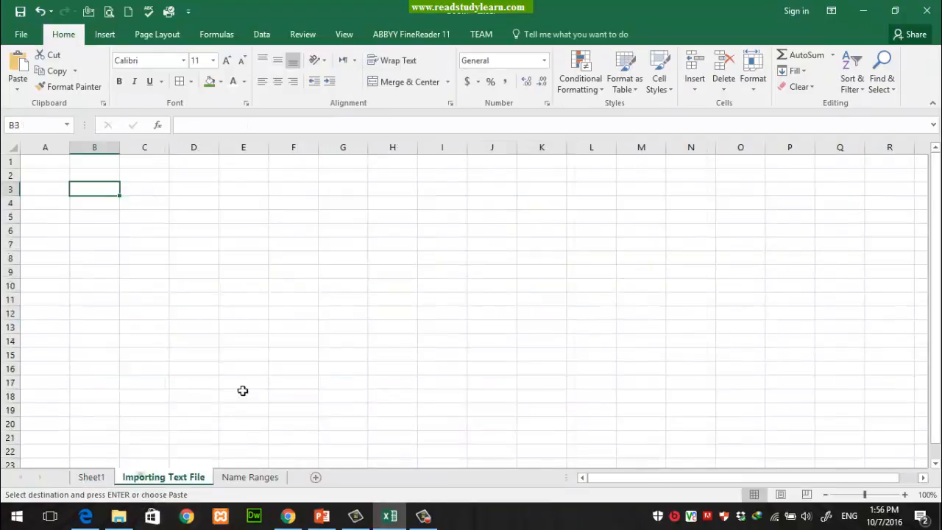
pyautogui.click(45, 164)
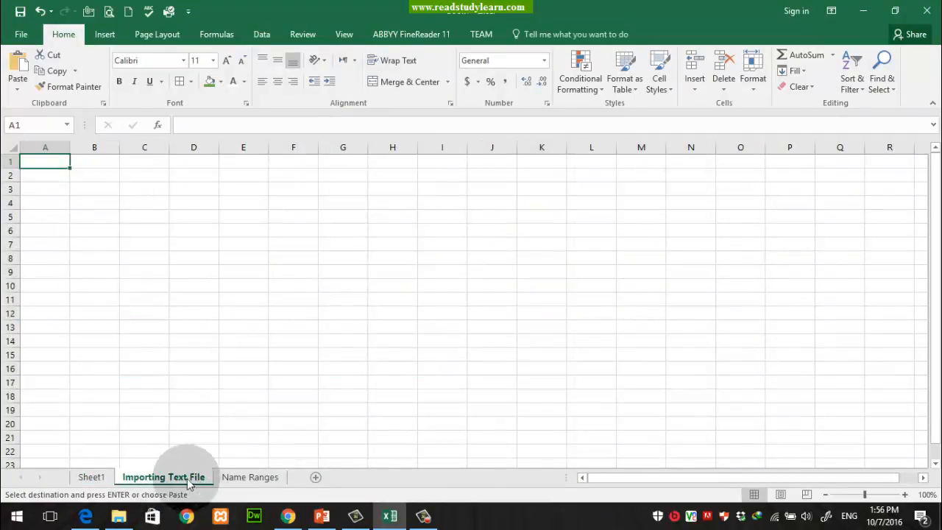
pyautogui.click(101, 200)
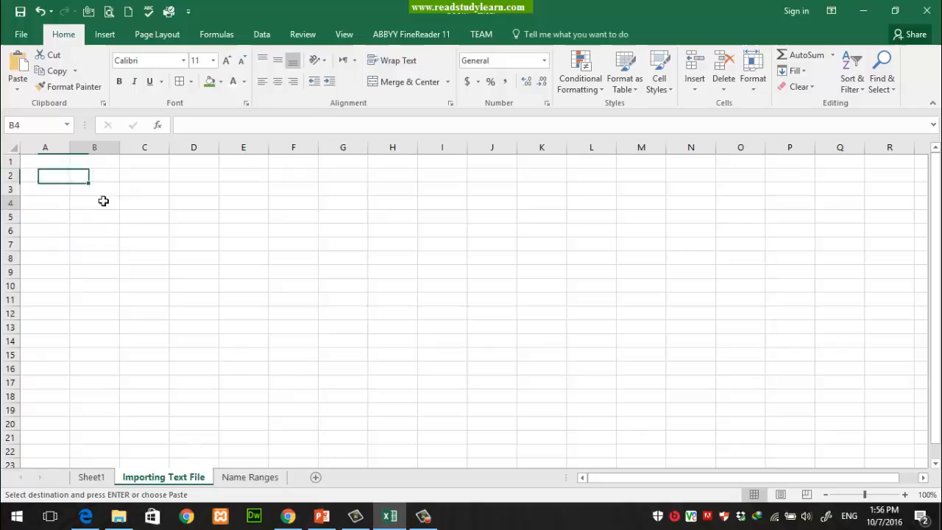
pyautogui.click(38, 166)
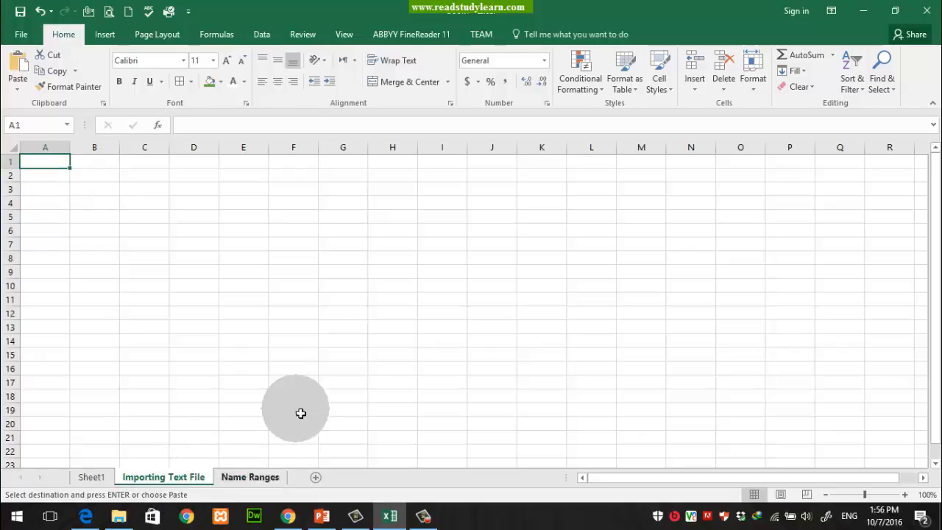
pyautogui.click(69, 221)
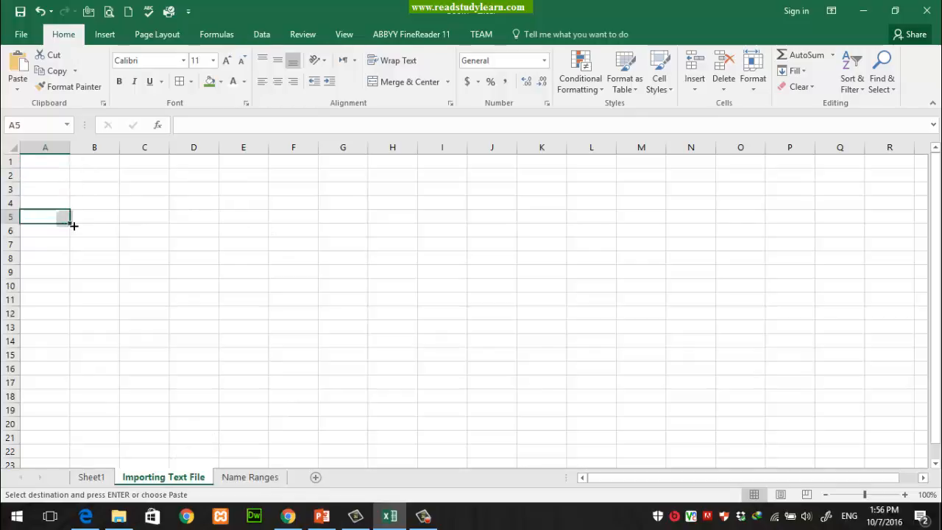
# Step: Delete the Importing Text File sheet from the workbook
pyautogui.doubleClick(200, 478)
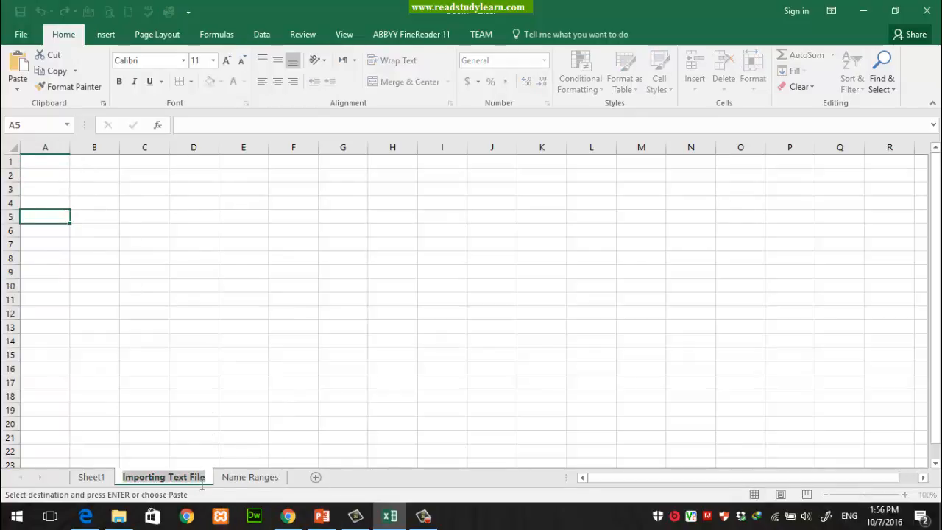
pyautogui.click(234, 478)
pyautogui.click(163, 477)
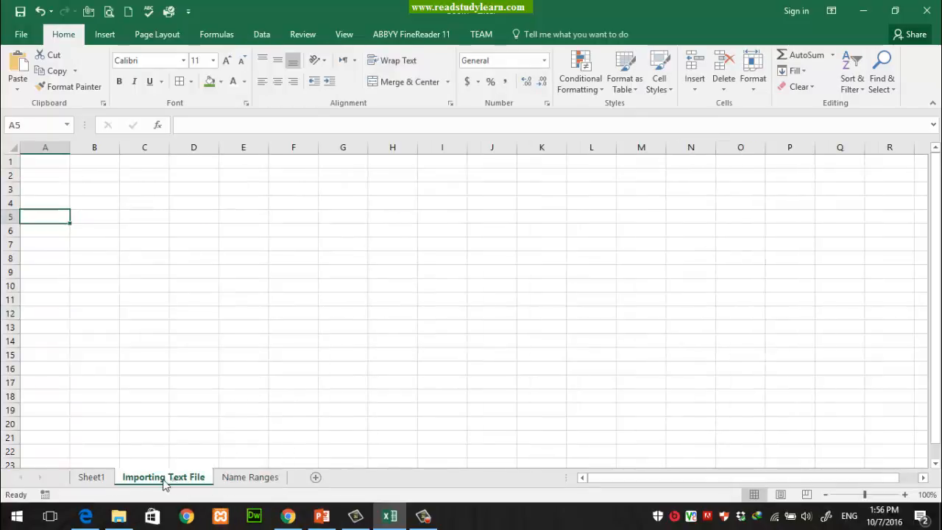
pyautogui.rightClick(164, 476)
pyautogui.click(197, 333)
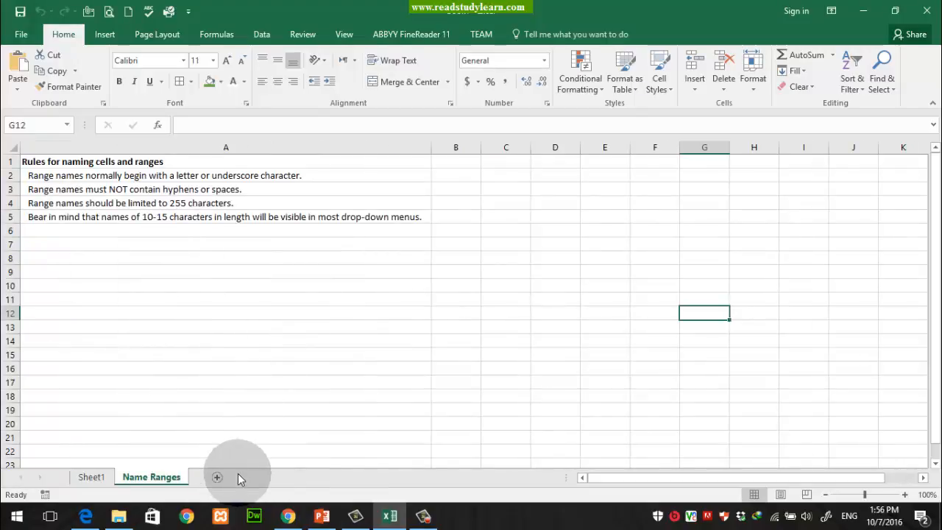
# Step: Add a new sheet between Sheet1 and Name Ranges and name it Importing Text File
pyautogui.click(219, 477)
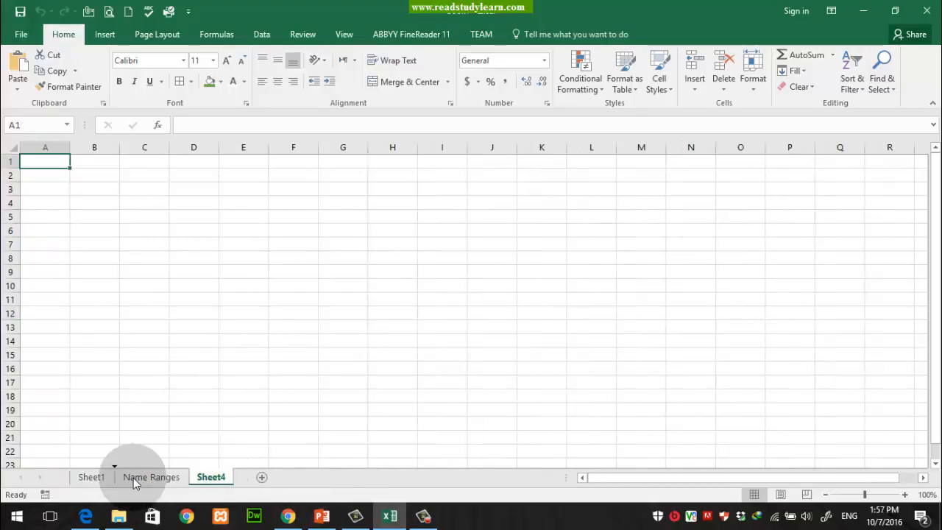
pyautogui.moveTo(133, 477); pyautogui.dragTo(133, 478)
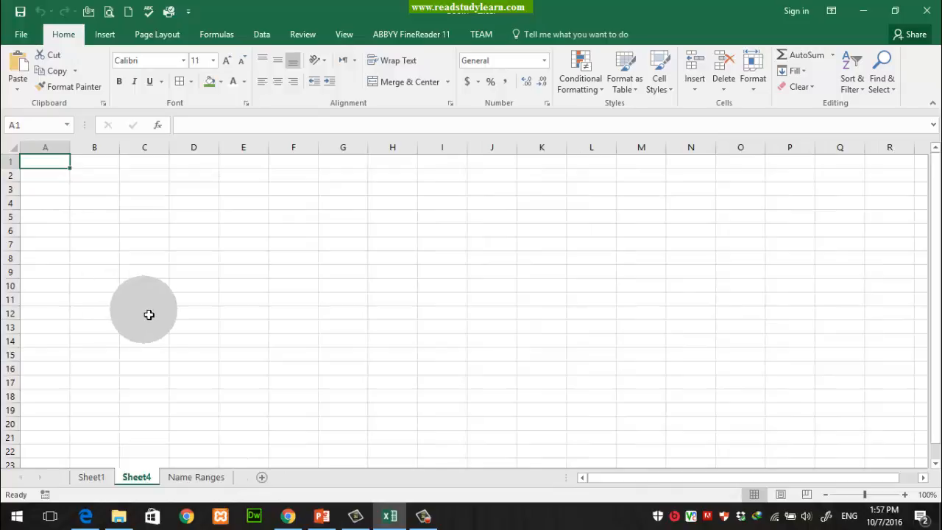
pyautogui.moveTo(137, 477); pyautogui.dragTo(162, 478)
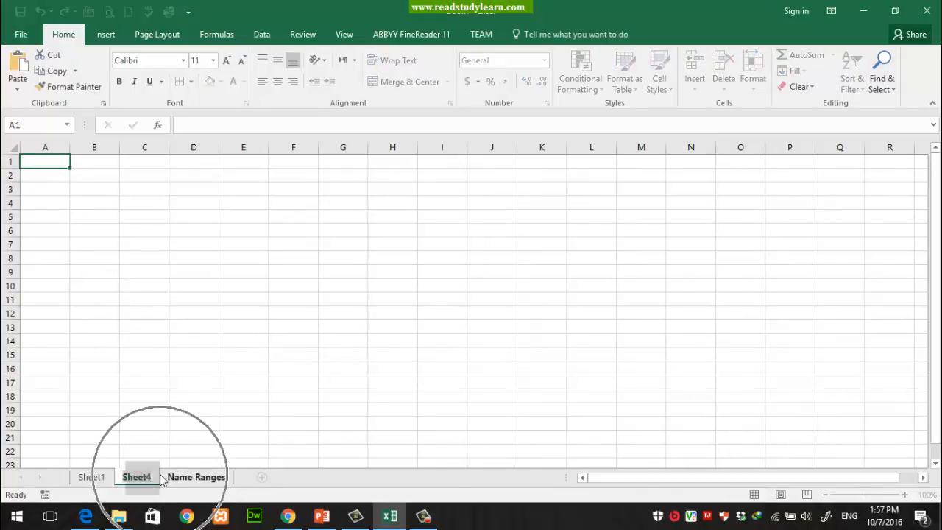
pyautogui.write('Importing Text File')
pyautogui.click(198, 400)
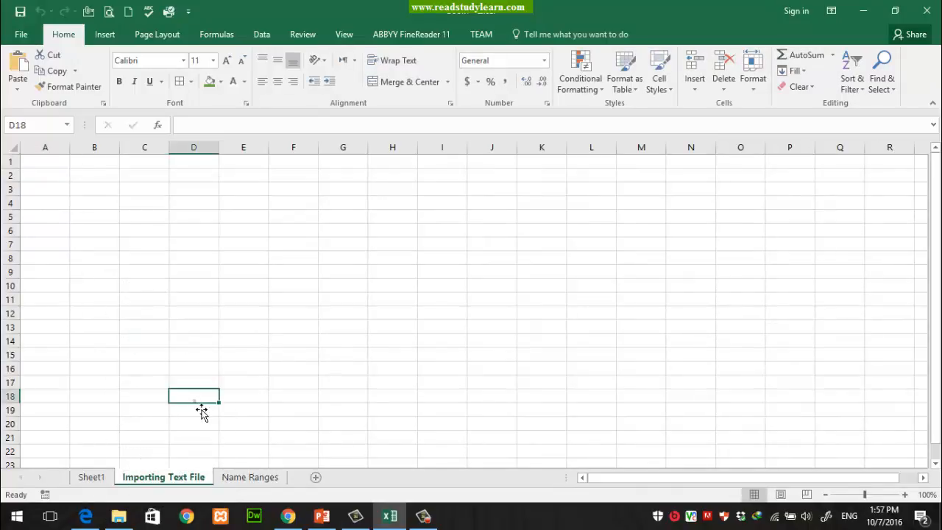
# Step: Select cell A1 on the Importing Text File sheet and browse to the Desktop folder for a file to open
pyautogui.click(62, 163)
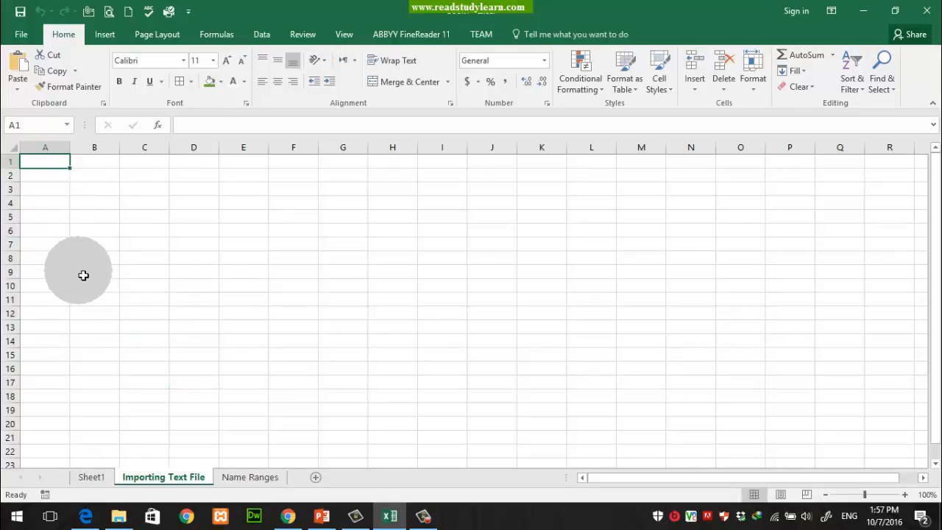
pyautogui.click(22, 34)
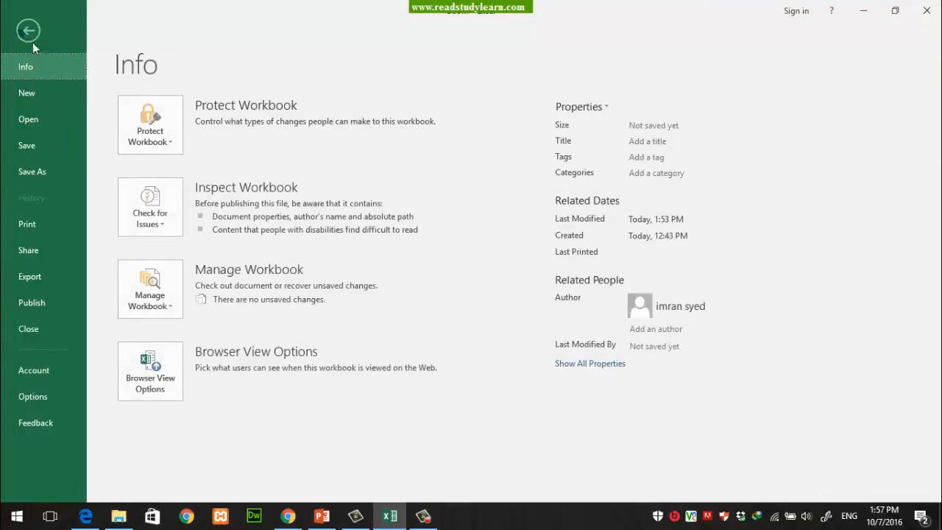
pyautogui.click(27, 118)
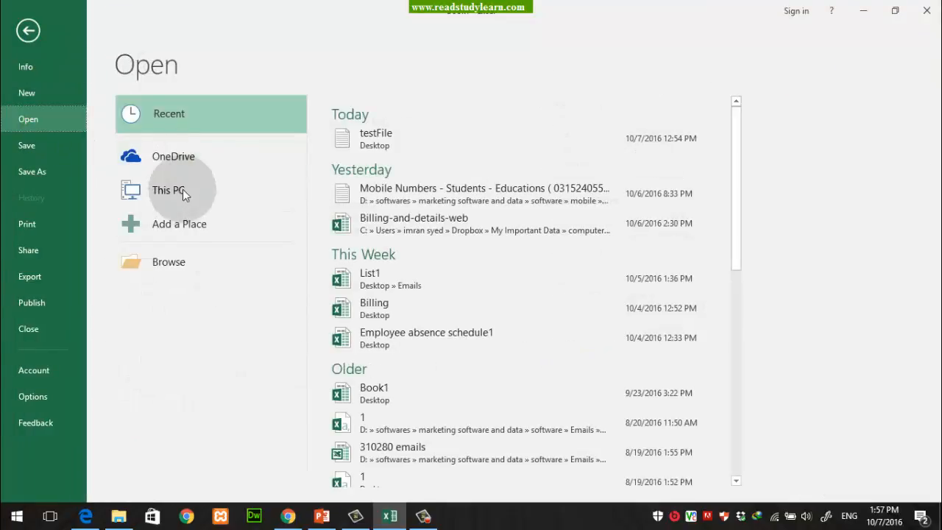
pyautogui.click(161, 266)
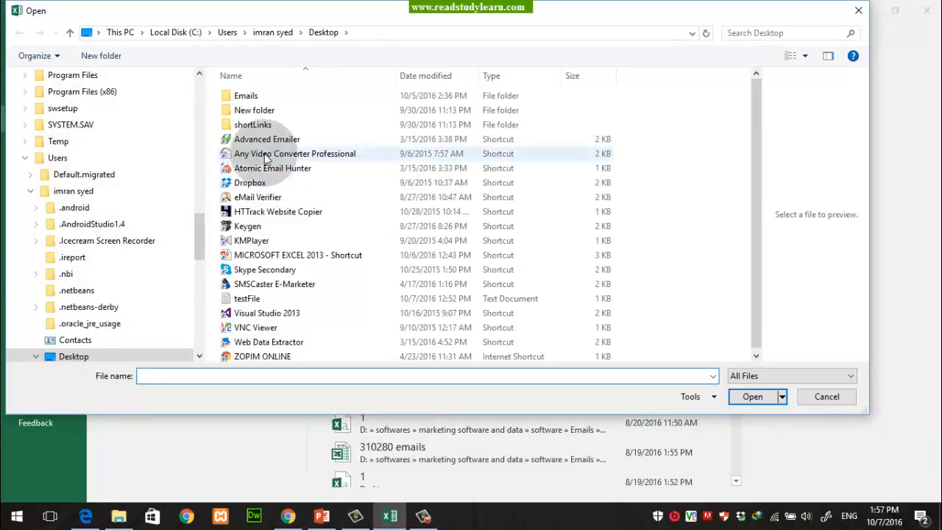
pyautogui.scroll(10, 193, 93)
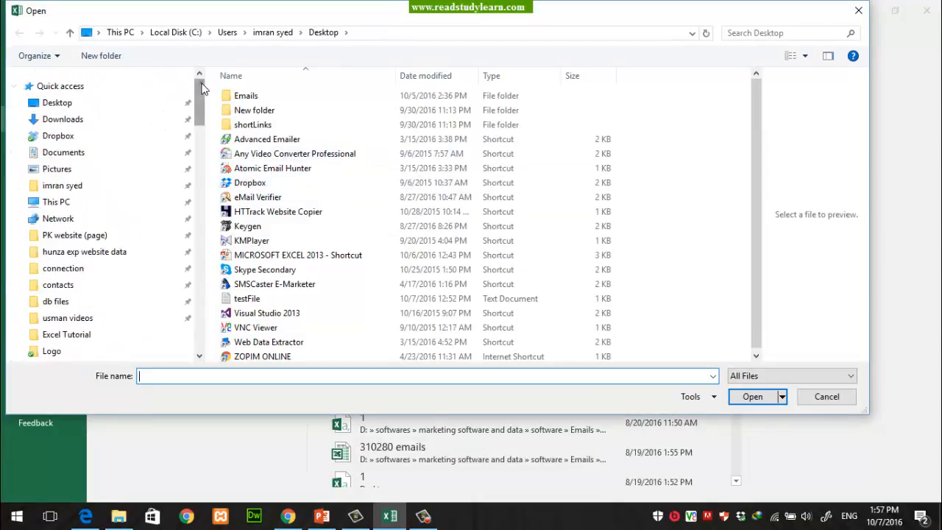
pyautogui.click(74, 105)
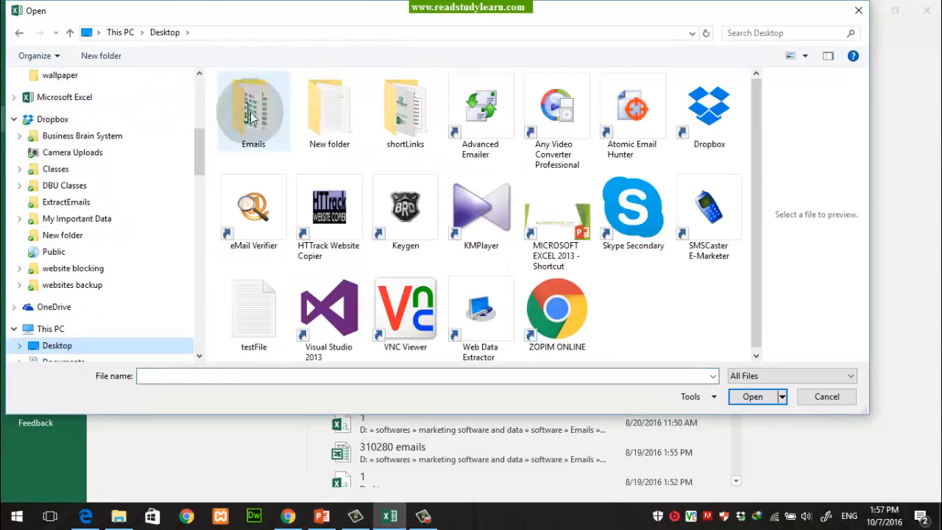
# Step: Open testFile from the Desktop folder in a maximized Notepad window to view its contents
pyautogui.click(264, 312)
pyautogui.rightClick(264, 314)
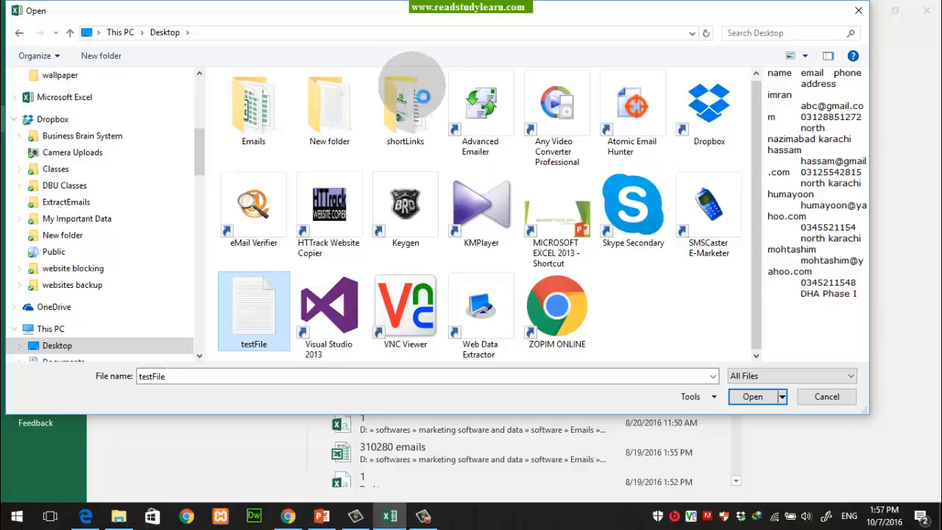
pyautogui.click(352, 169)
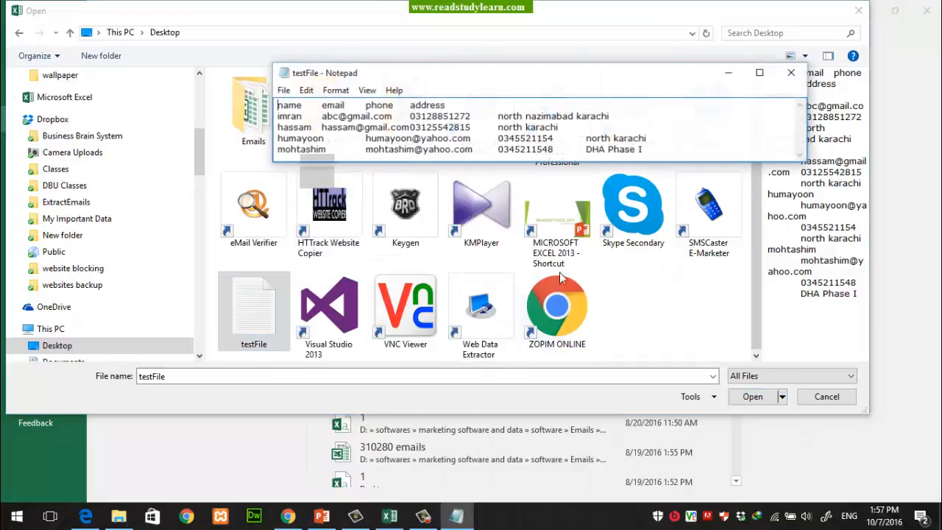
pyautogui.doubleClick(655, 73)
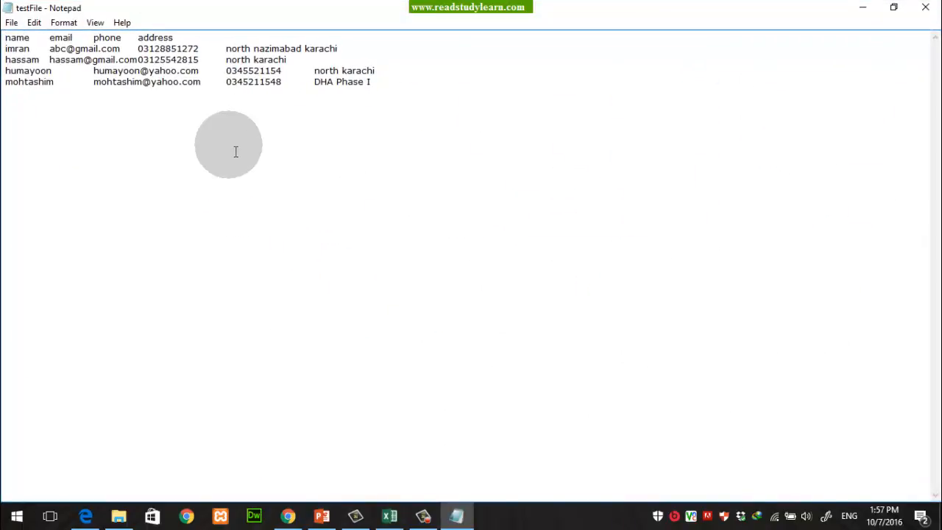
# Step: Examine how tabs separate the name, email, phone and address fields in the header row and records of testFile
pyautogui.click(37, 43)
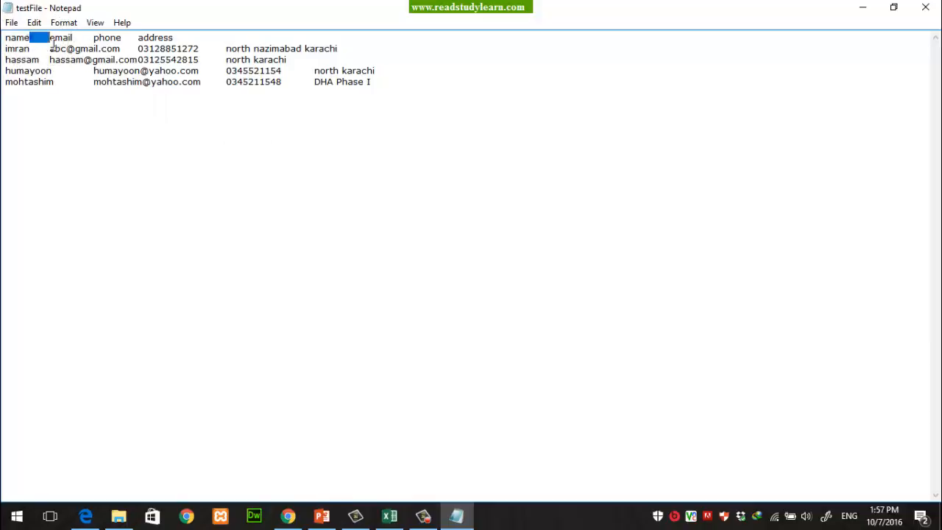
pyautogui.doubleClick(83, 39)
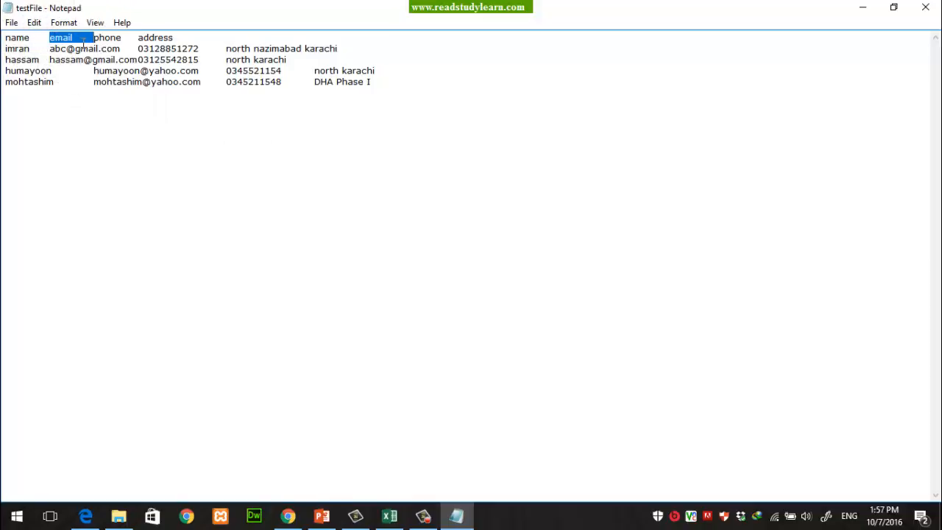
pyautogui.click(37, 50)
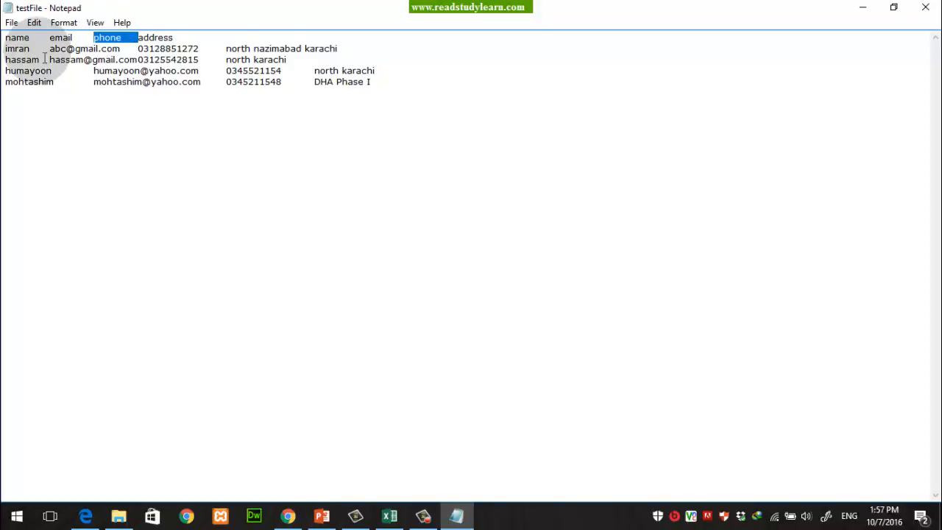
pyautogui.click(46, 61)
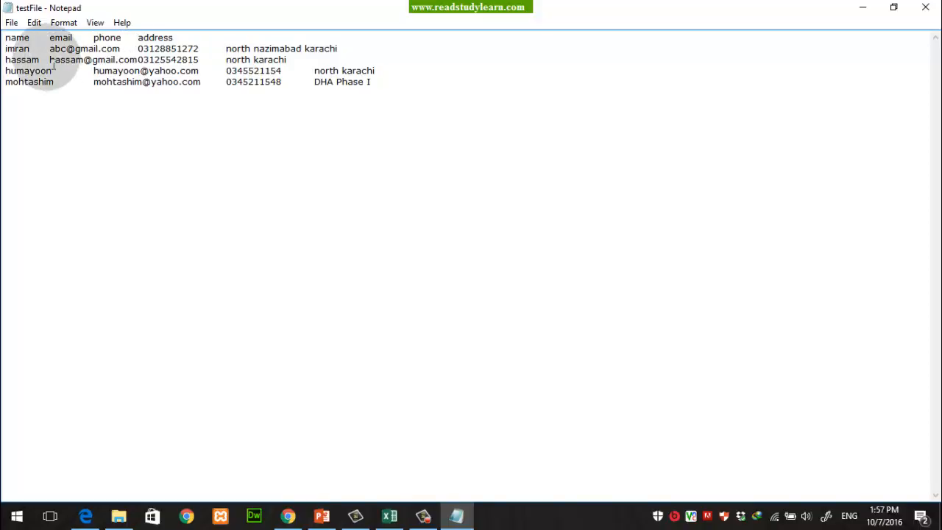
pyautogui.click(137, 62)
pyautogui.click(200, 60)
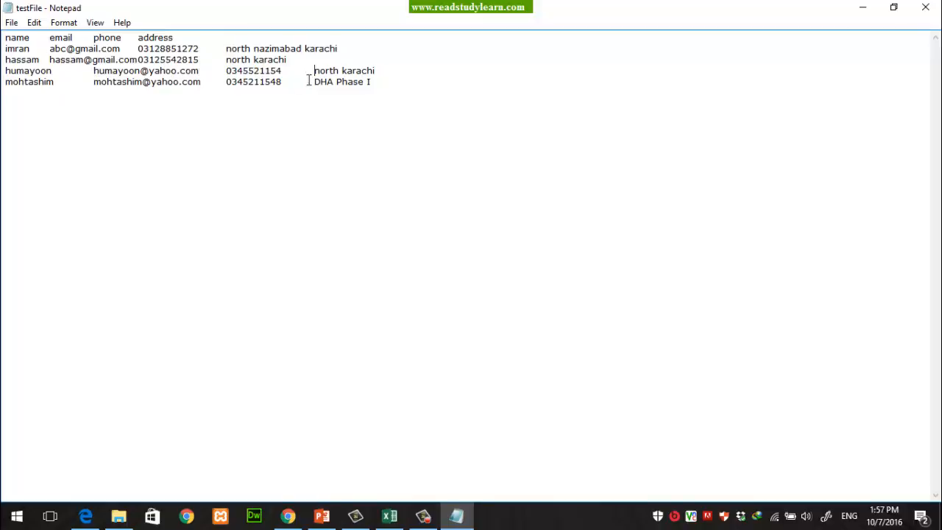
pyautogui.click(63, 86)
pyautogui.click(417, 88)
pyautogui.moveTo(425, 102); pyautogui.dragTo(5, 38)
pyautogui.click(164, 151)
pyautogui.moveTo(395, 83); pyautogui.dragTo(5, 38)
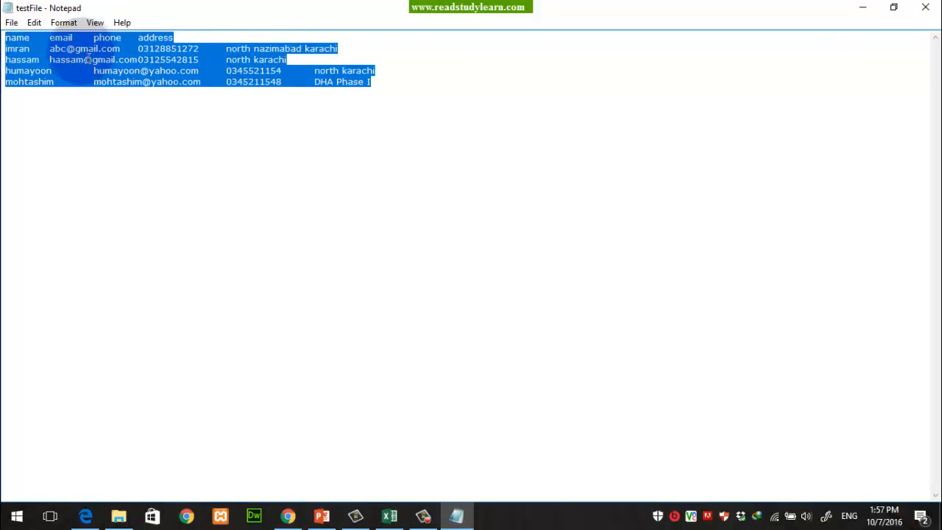
pyautogui.click(241, 109)
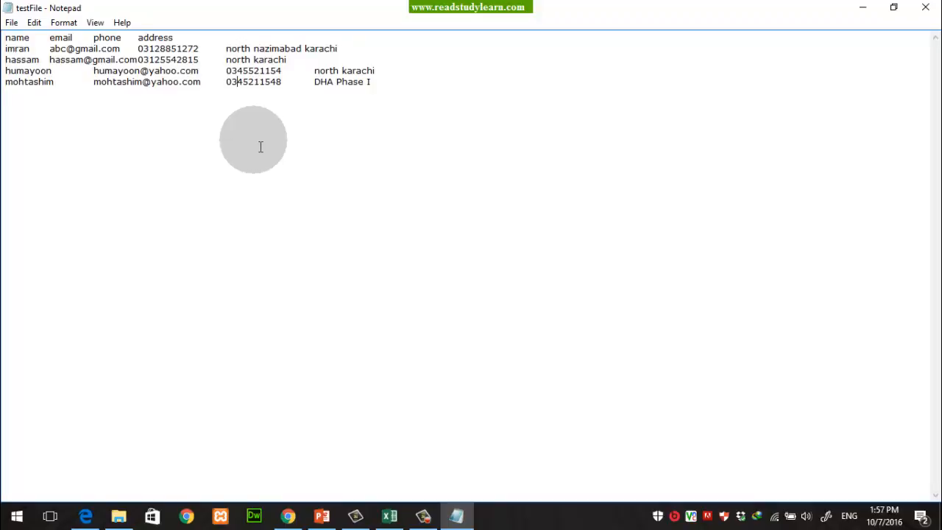
pyautogui.click(385, 97)
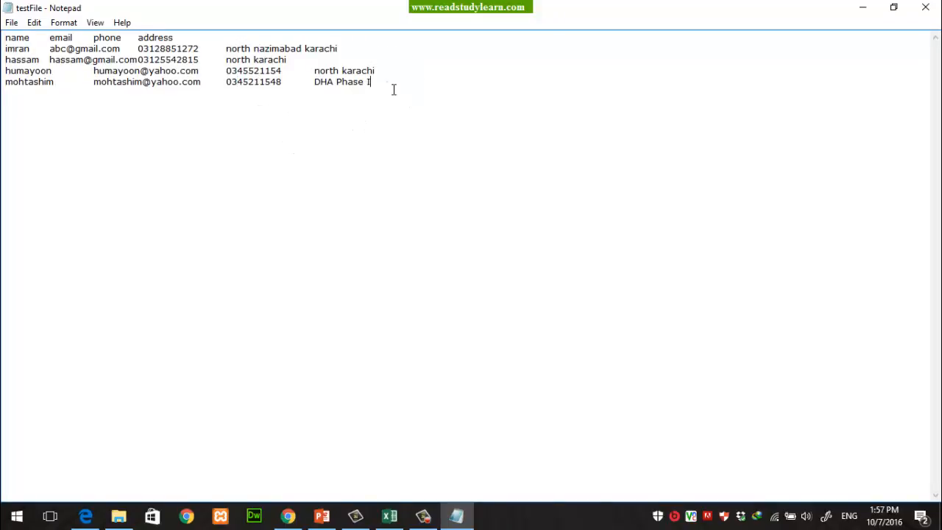
# Step: Try commas in place of the tabs after name and email in the header row, and restore the tab separators
pyautogui.hotkey('shift', 'Right')
pyautogui.write(',')
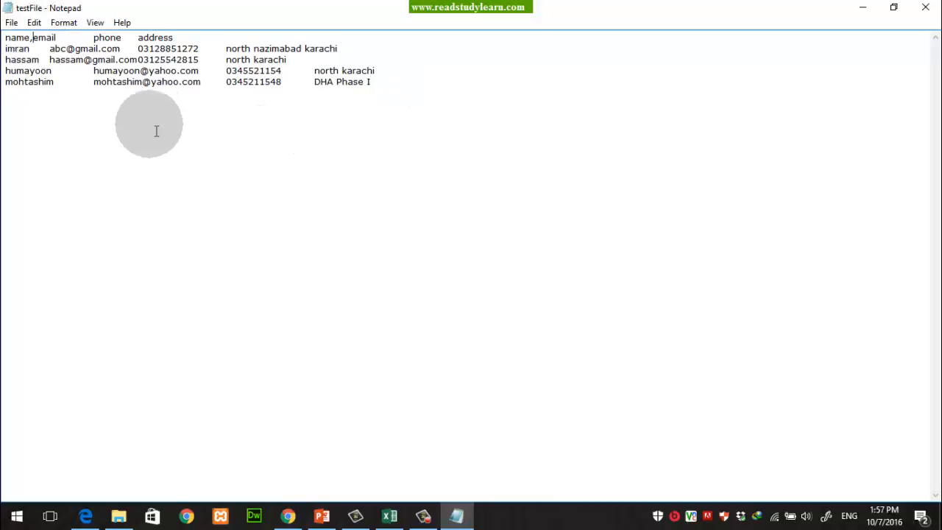
pyautogui.click(57, 38)
pyautogui.hotkey('shift', 'Right')
pyautogui.write(',')
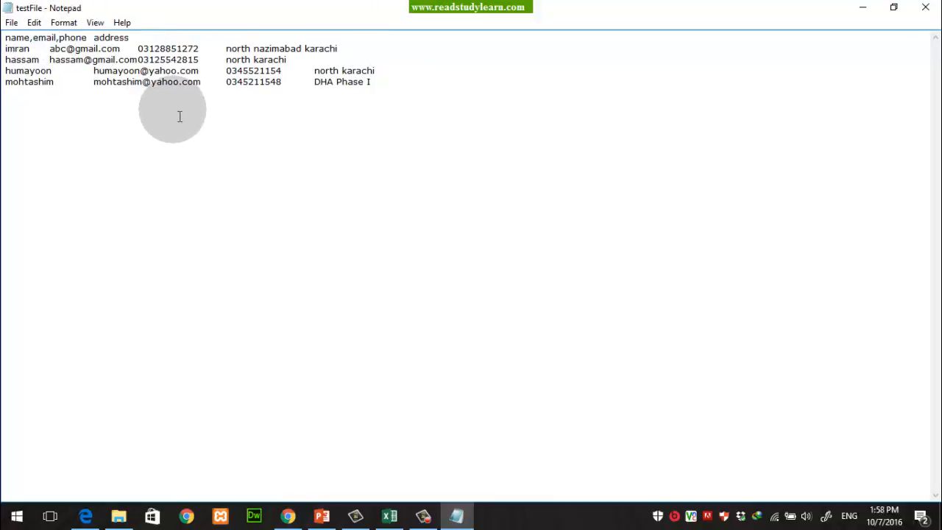
pyautogui.hotkey('ctrl', 'z')
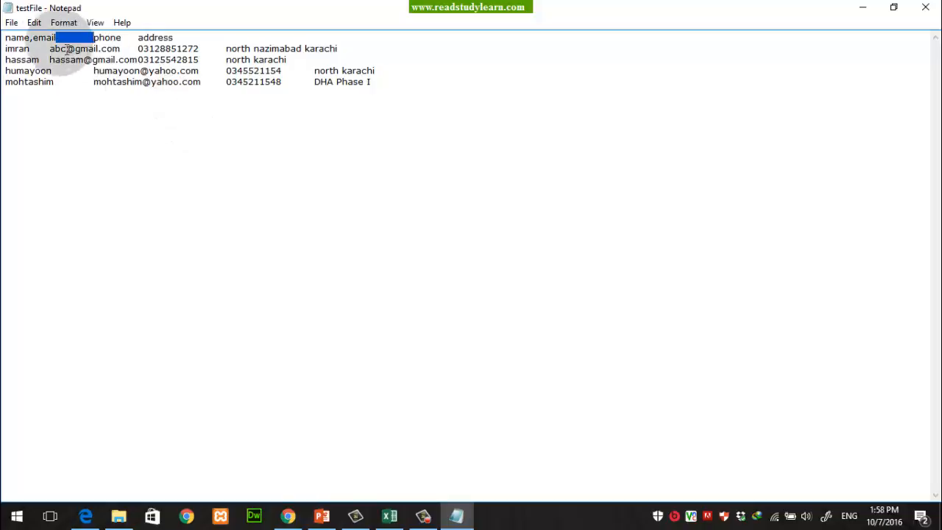
pyautogui.click(30, 39)
pyautogui.press('Tab')
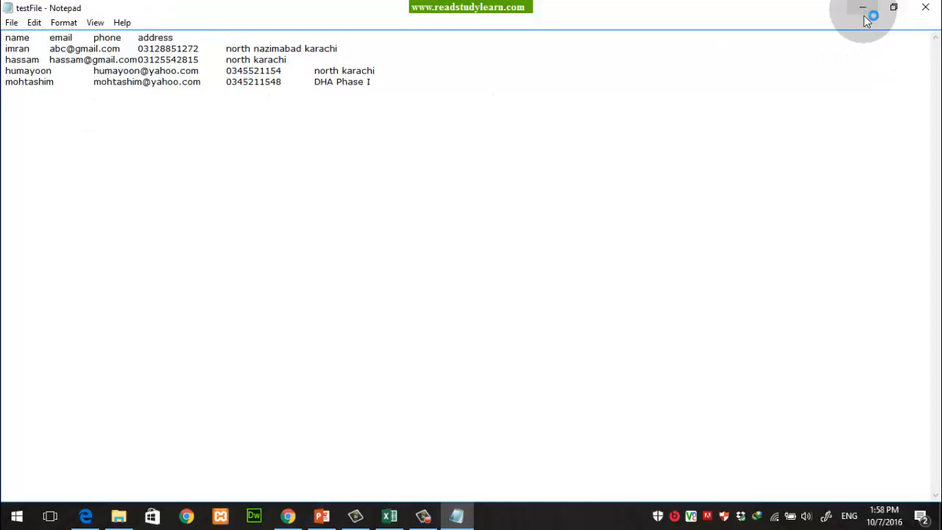
# Step: Close testFile in Notepad without saving the changes and return to Excel's file selection
pyautogui.click(924, 9)
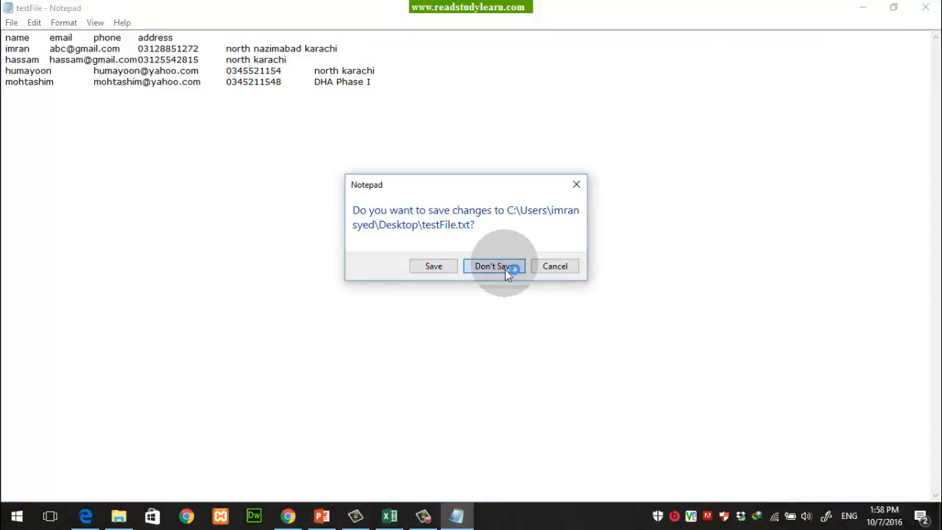
pyautogui.click(493, 266)
# Step: Open testFile in the Text Import Wizard and set it up as delimited data with headers
pyautogui.click(329, 309)
pyautogui.click(253, 309)
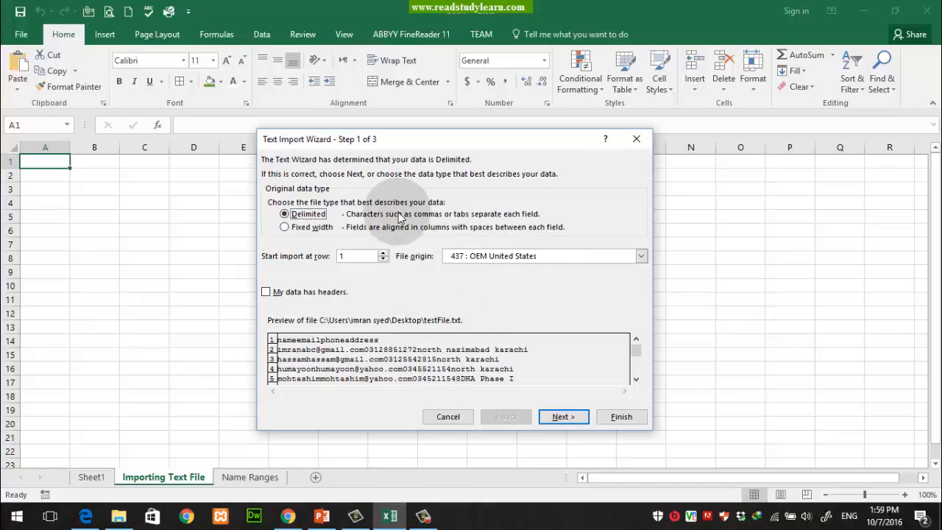
pyautogui.click(268, 294)
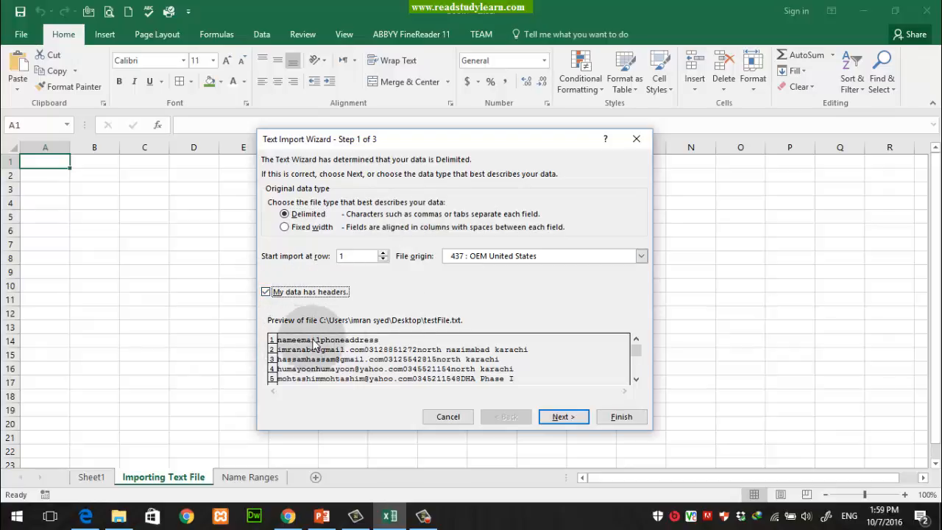
pyautogui.click(568, 419)
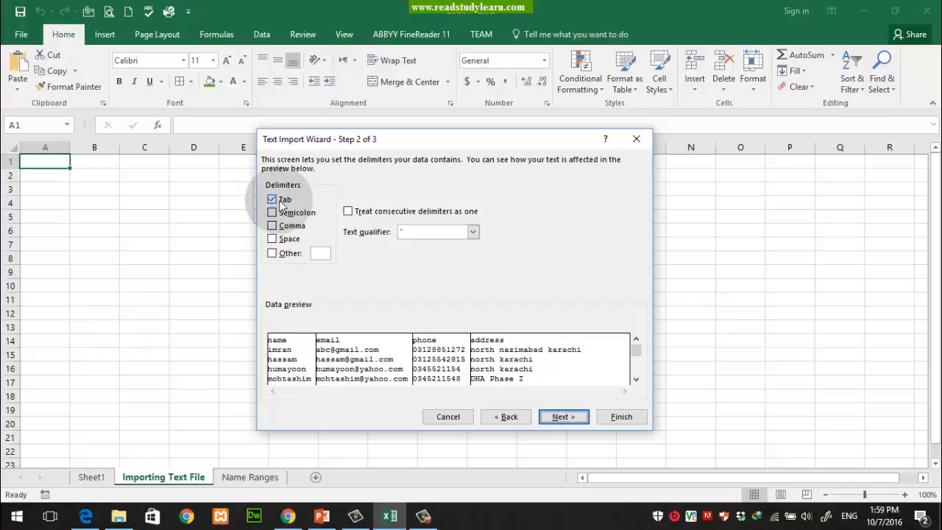
# Step: Finish importing testFile with Tab as the delimiter and the General column data format
pyautogui.click(324, 262)
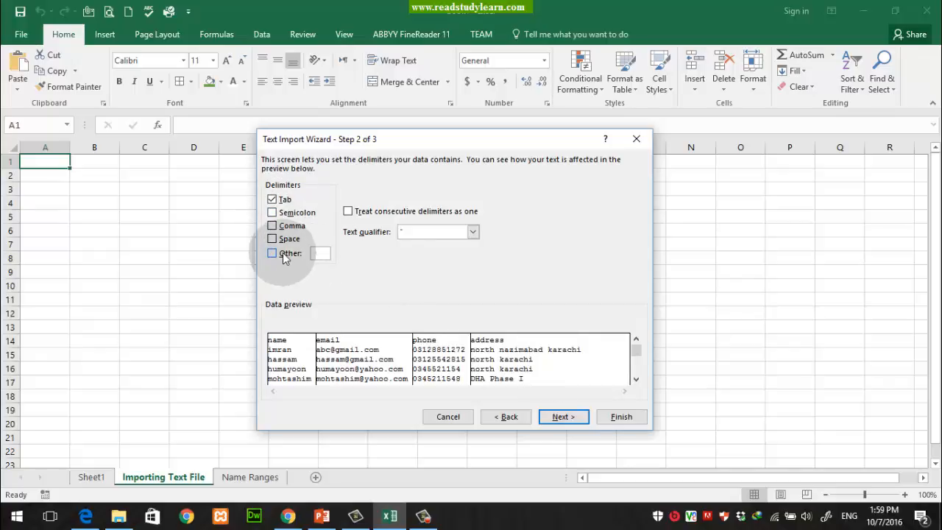
pyautogui.click(568, 417)
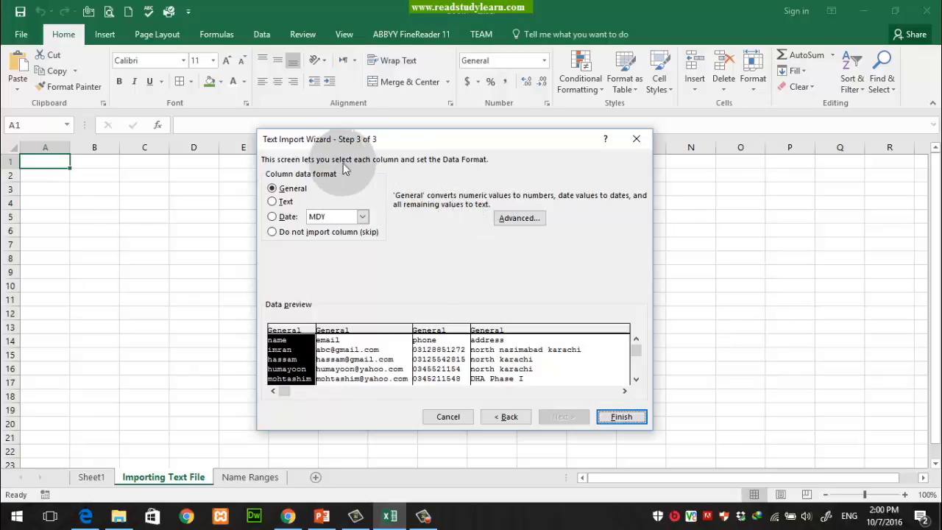
pyautogui.click(278, 190)
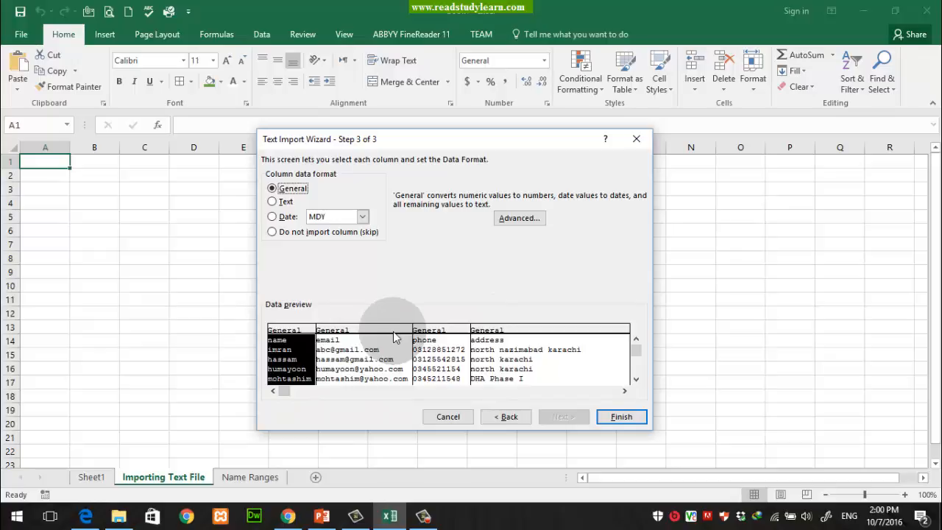
pyautogui.click(622, 416)
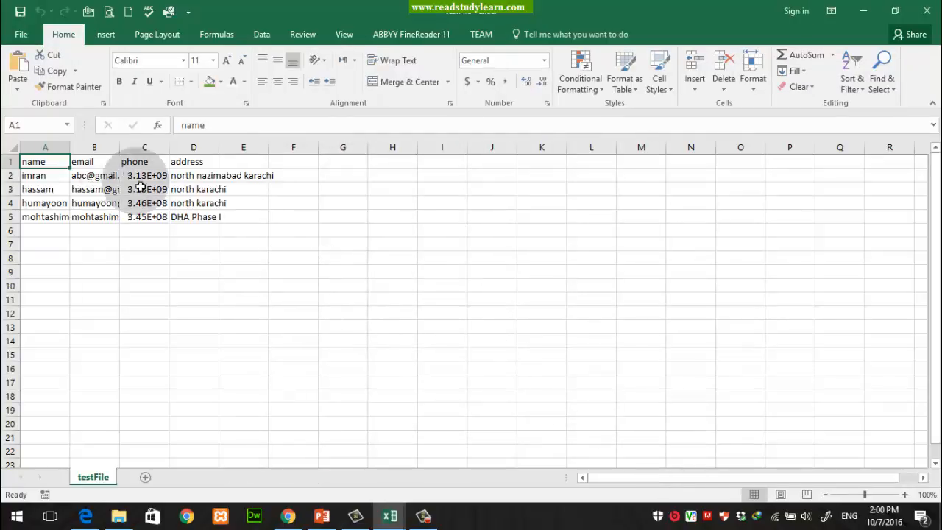
# Step: Autofit the widths of columns A through D to the imported data
pyautogui.moveTo(33, 147); pyautogui.dragTo(186, 151)
pyautogui.doubleClick(169, 147)
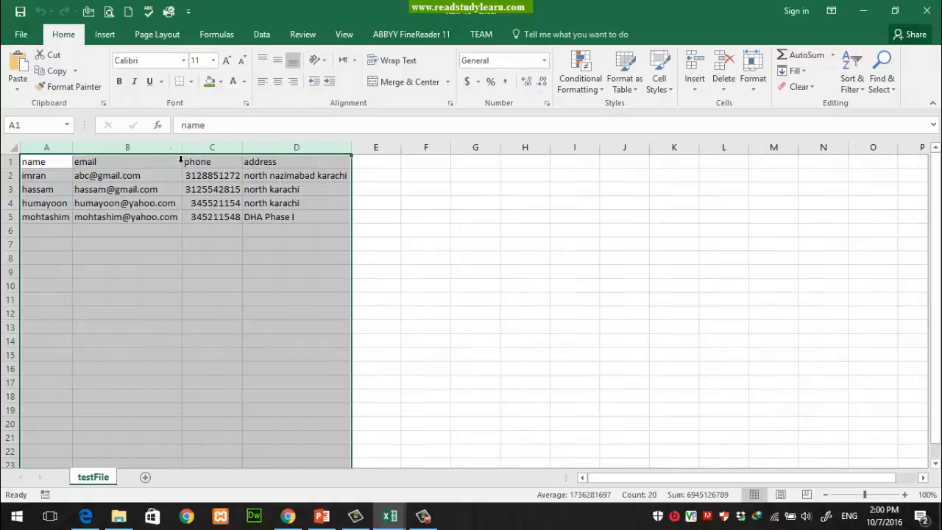
pyautogui.click(359, 313)
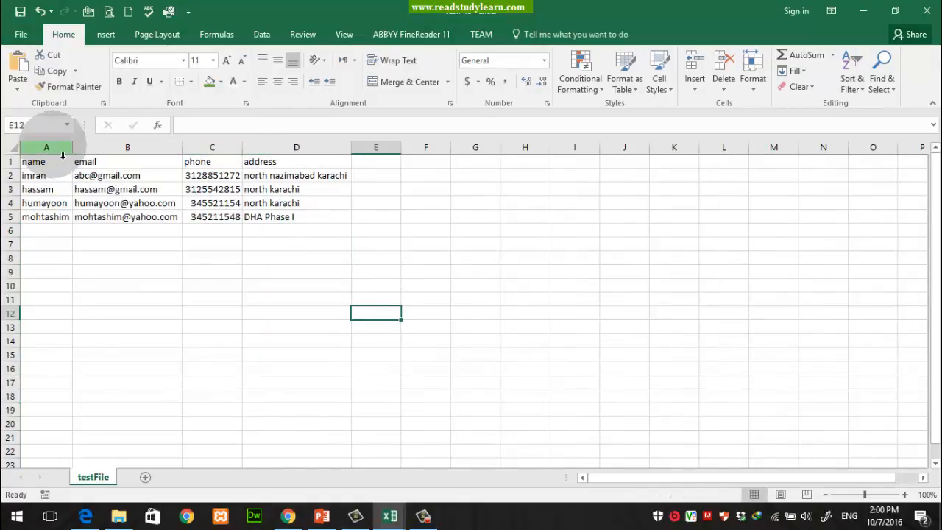
# Step: Examine how the imported name, email, phone and address fields are split across columns A to D
pyautogui.moveTo(63, 156); pyautogui.dragTo(301, 151)
pyautogui.click(372, 230)
pyautogui.click(99, 151)
pyautogui.click(239, 150)
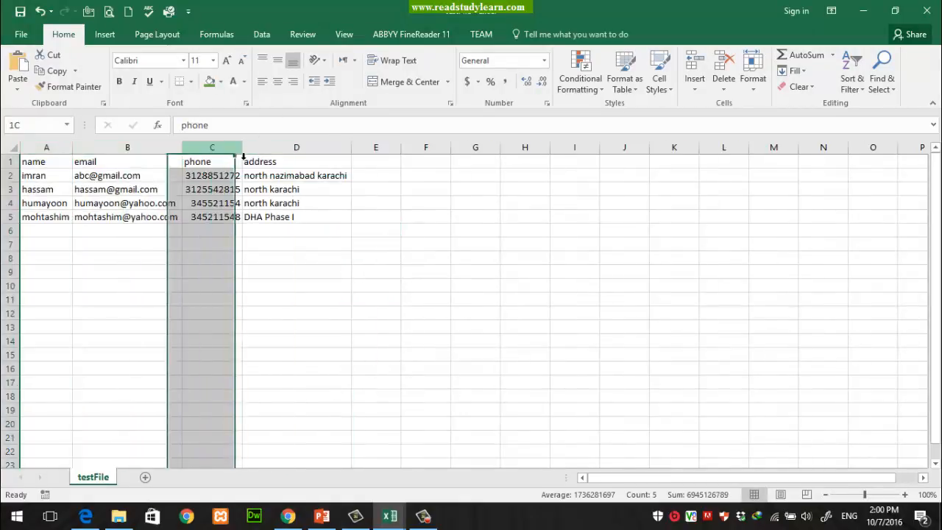
pyautogui.click(243, 152)
pyautogui.click(49, 147)
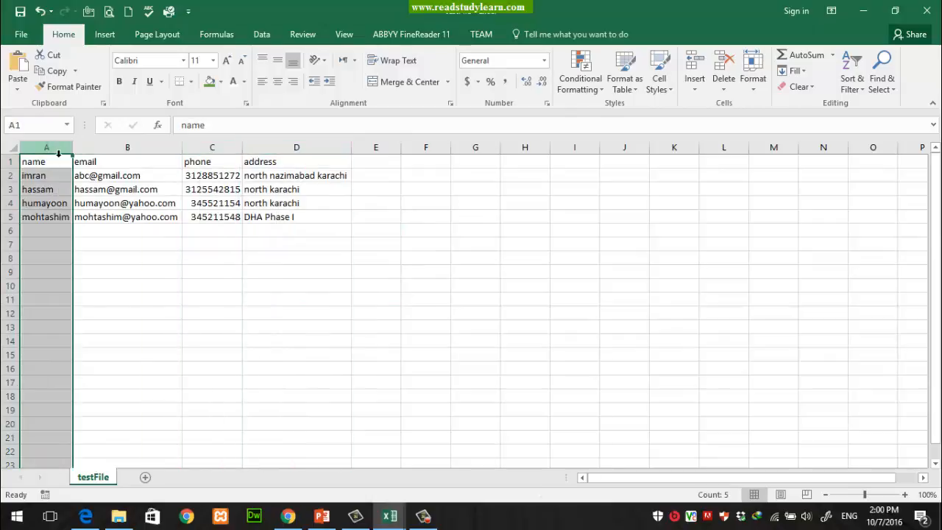
pyautogui.click(127, 150)
pyautogui.click(221, 151)
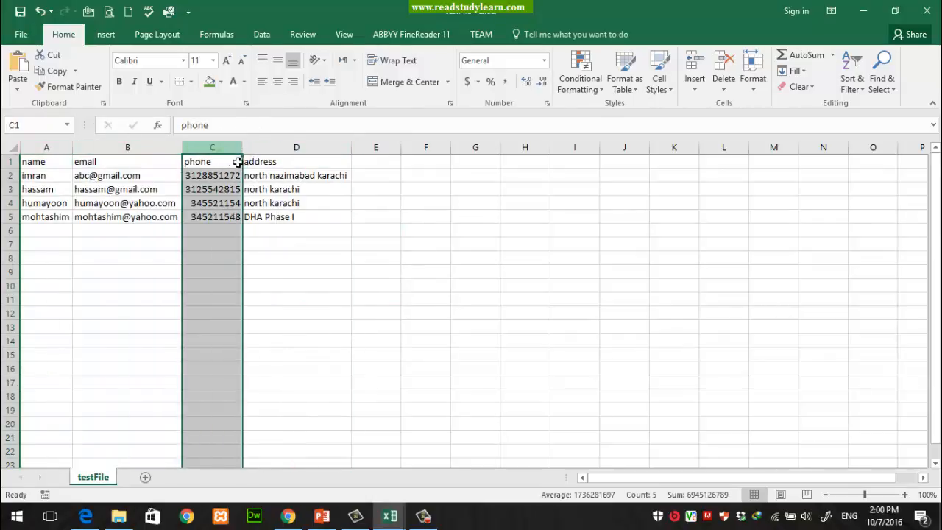
pyautogui.click(296, 147)
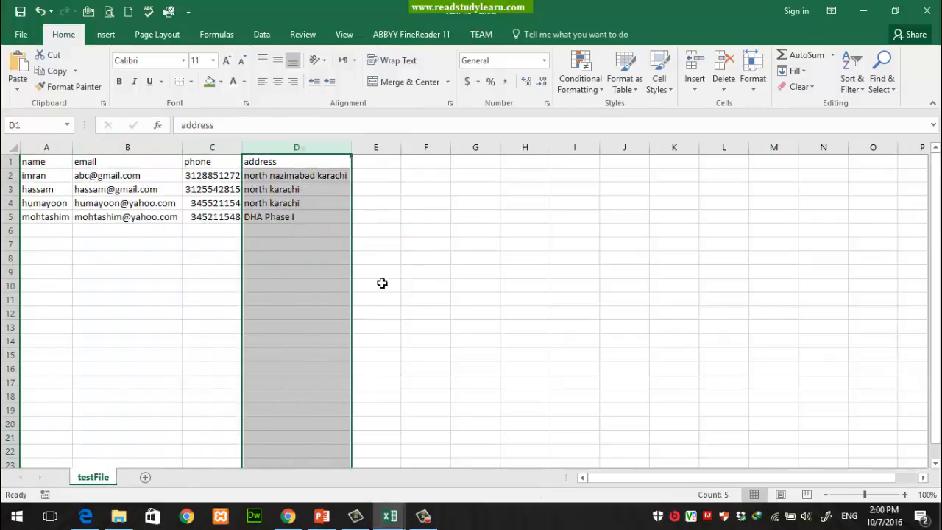
pyautogui.click(458, 320)
pyautogui.click(458, 321)
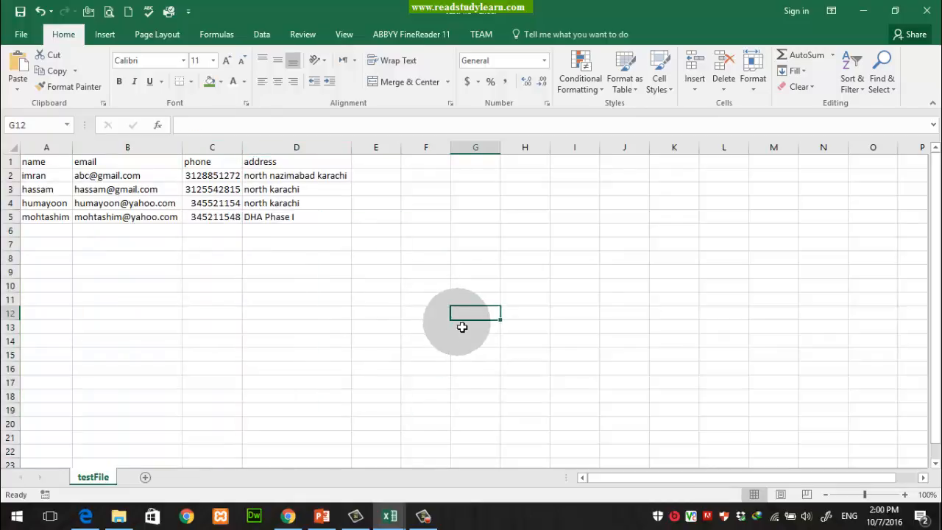
# Step: Close the imported testFile workbook and return to the Importing Text File sheet
pyautogui.click(251, 347)
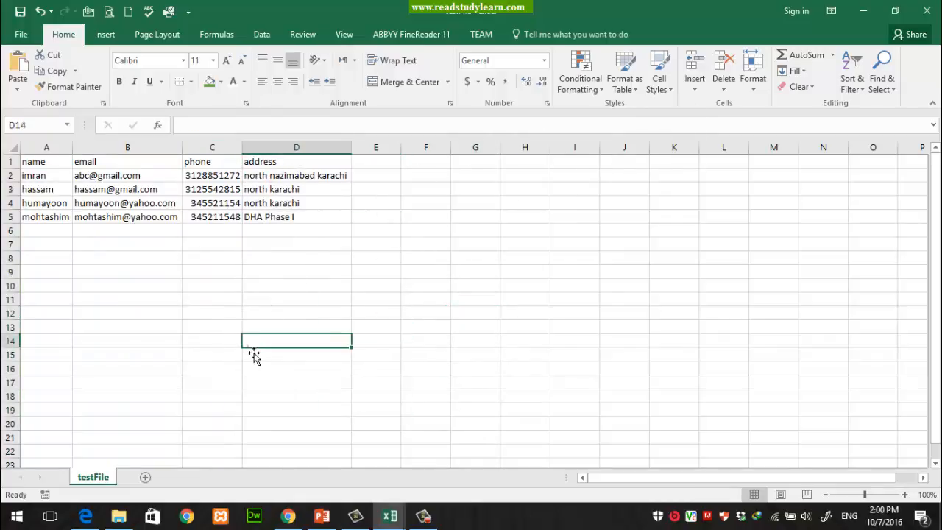
pyautogui.click(924, 15)
pyautogui.click(484, 276)
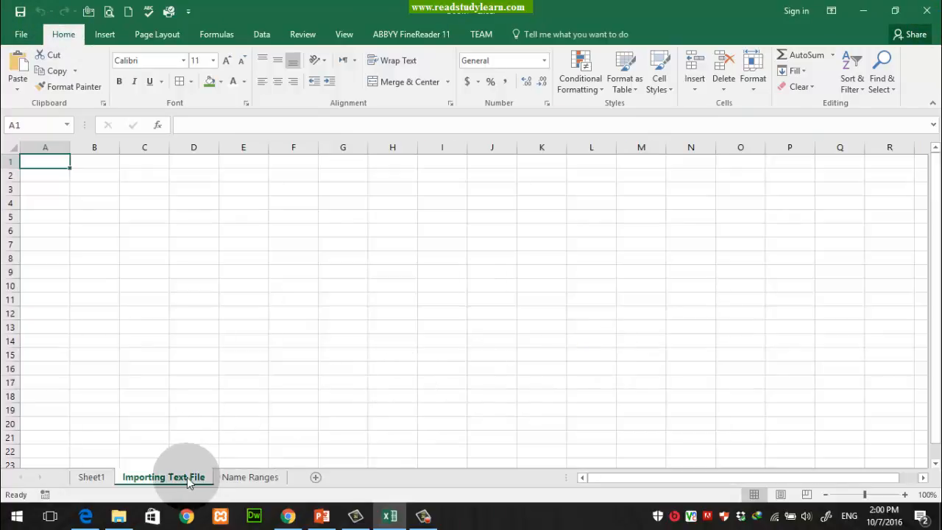
# Step: Switch to PowerPoint and review the Named ranges topics on the Manipulating data & Named Ranges slide
pyautogui.click(390, 515)
pyautogui.click(321, 515)
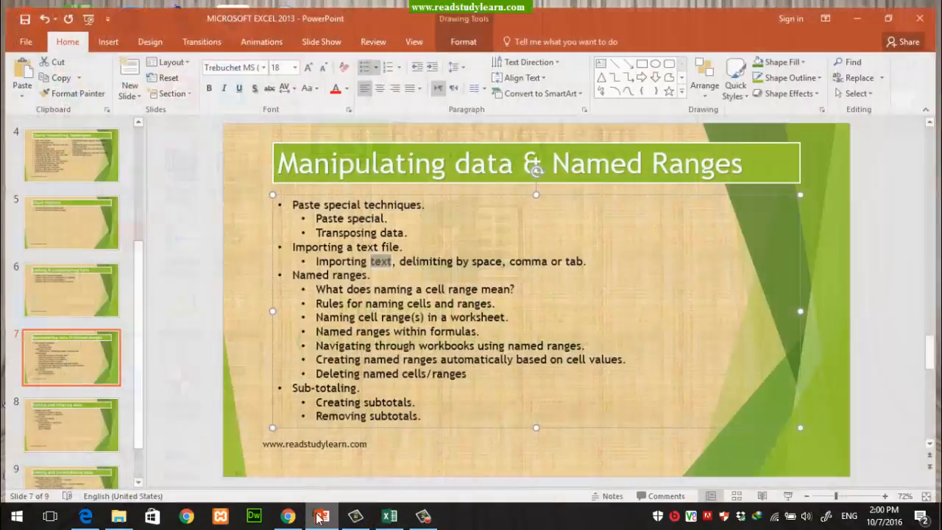
pyautogui.moveTo(292, 270); pyautogui.dragTo(372, 274)
pyautogui.click(393, 328)
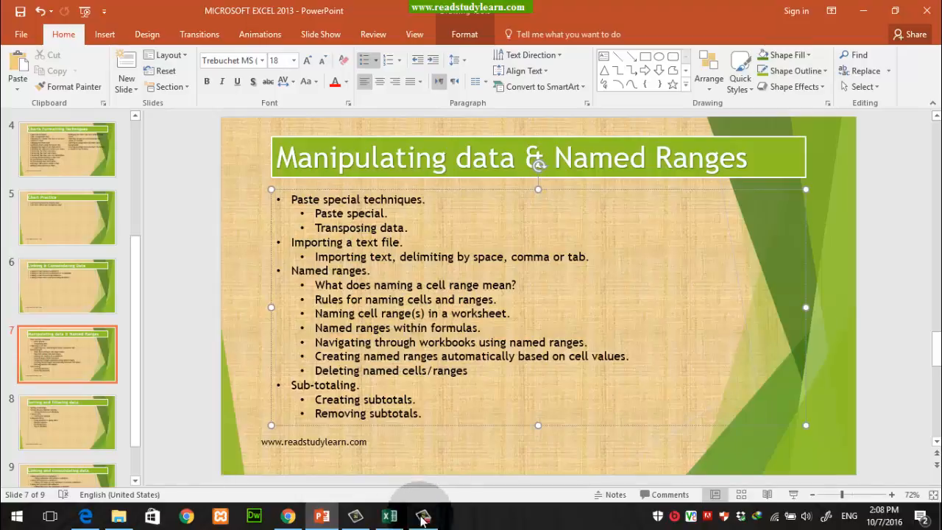
# Step: Switch back to Excel and examine the default cell names of several empty cells, including F10, B7 and B10
pyautogui.click(398, 520)
pyautogui.click(288, 288)
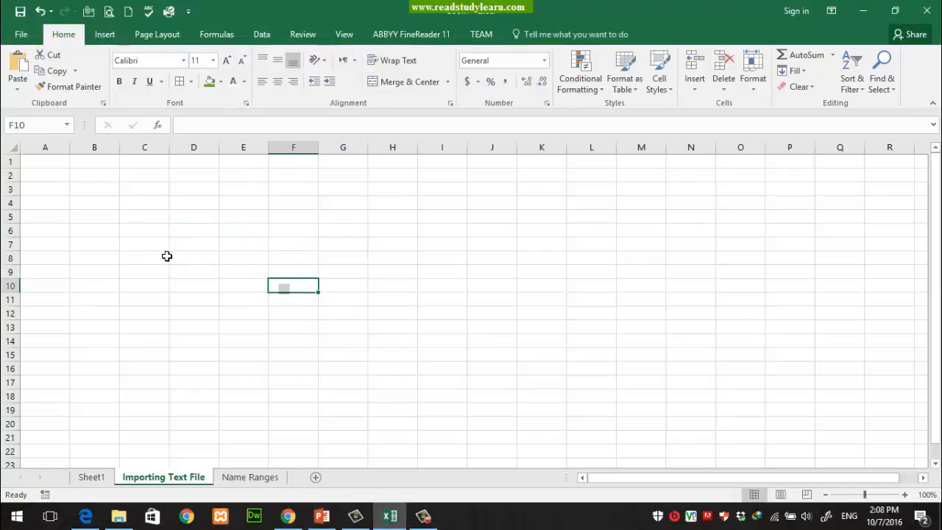
pyautogui.click(189, 229)
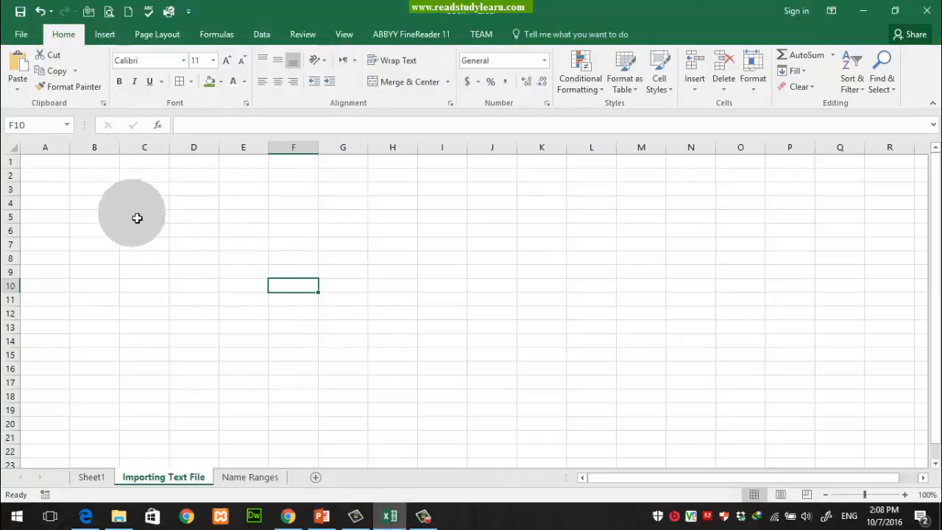
pyautogui.click(117, 251)
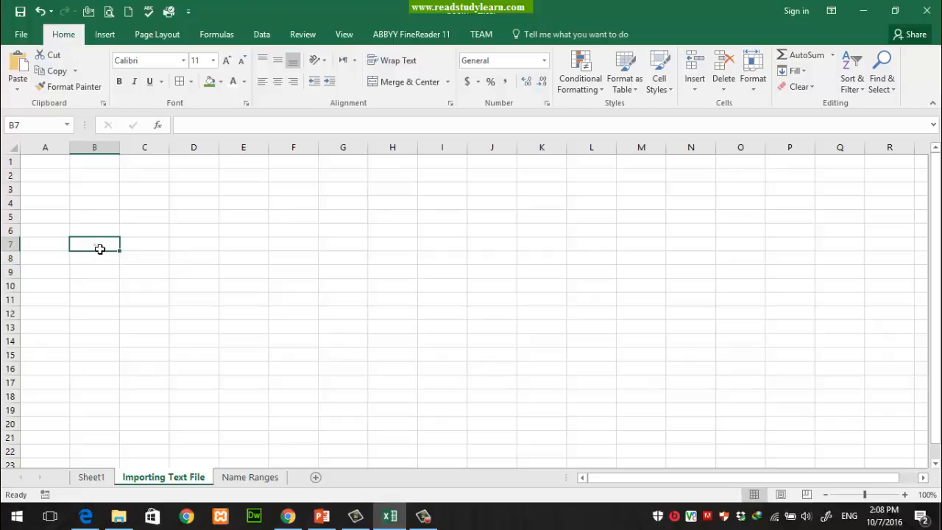
pyautogui.click(13, 123)
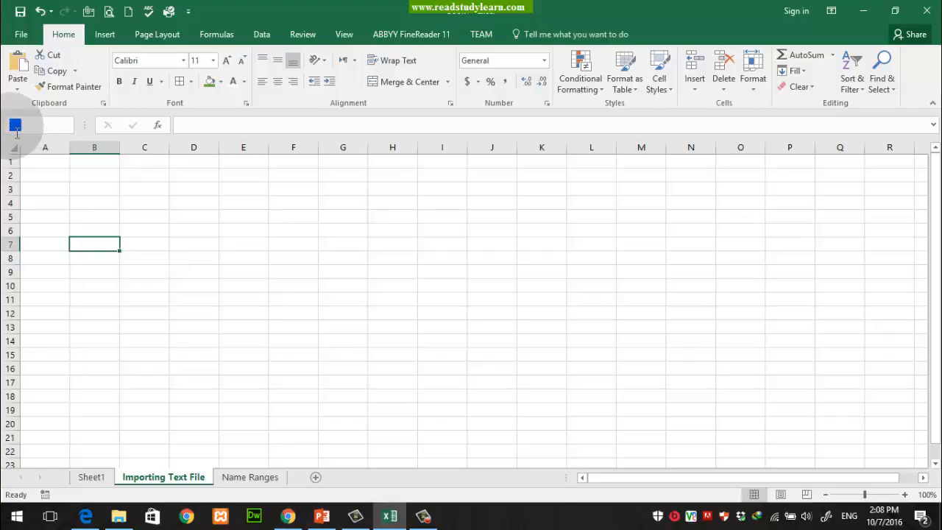
pyautogui.click(108, 287)
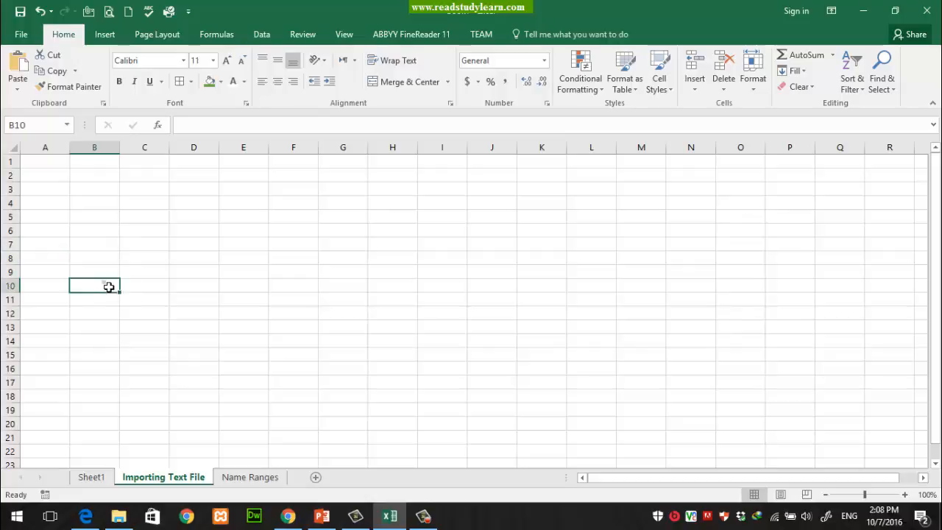
pyautogui.click(108, 287)
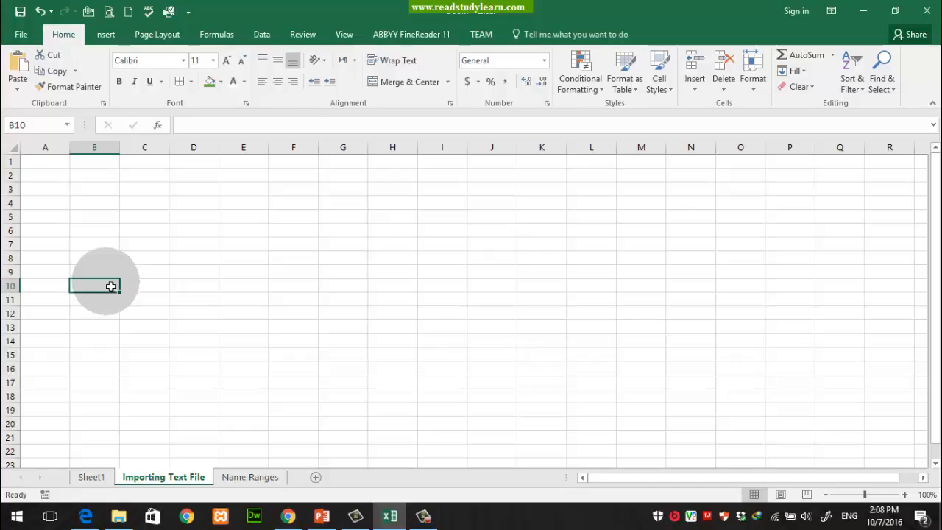
# Step: Enter the note 'we can also change the name of specific cell to any name suc as "Sale"' in cell C2
pyautogui.click(125, 180)
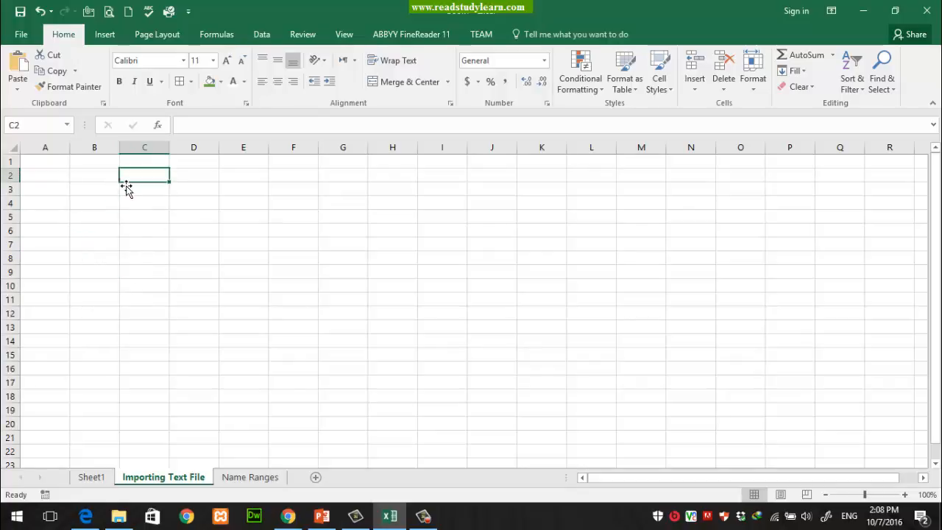
pyautogui.write('we')
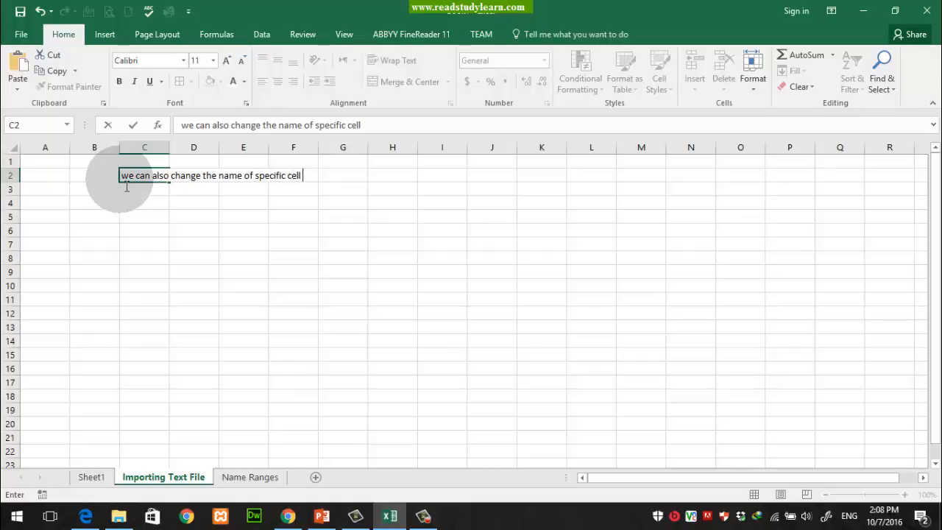
pyautogui.write('y name suc as "Sale')
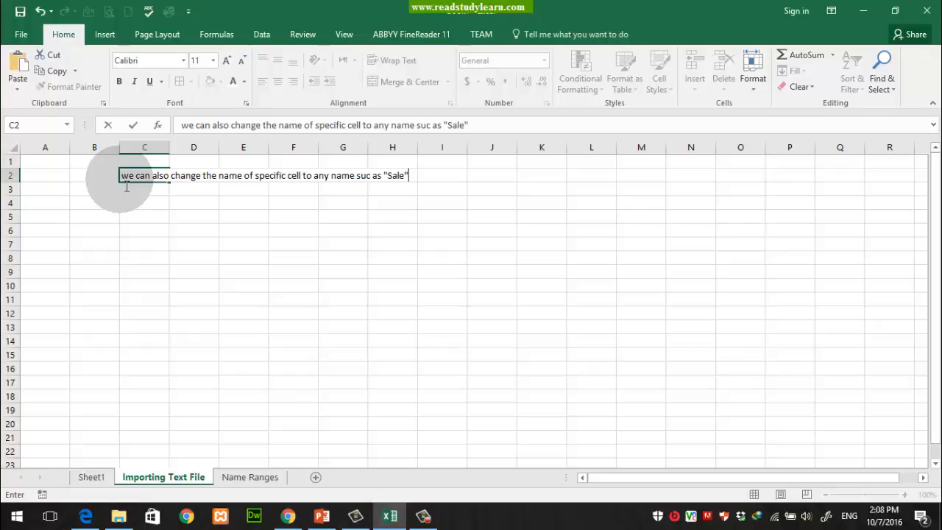
pyautogui.click(126, 188)
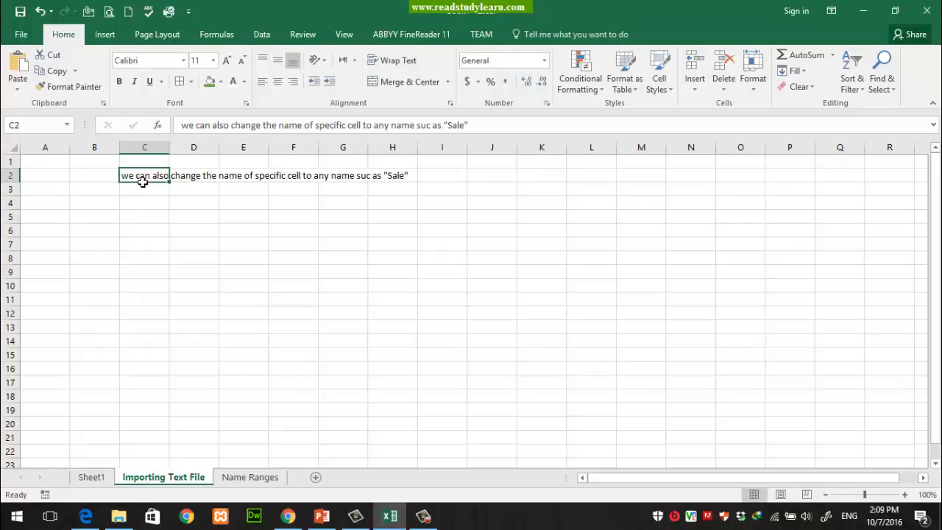
pyautogui.click(145, 179)
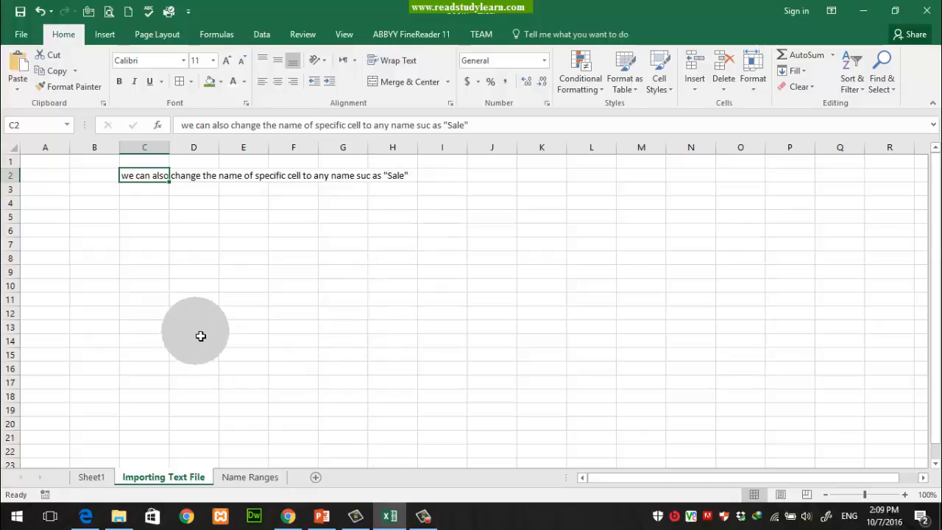
# Step: Compare the default names of cells D11, H2, C2, B5 and C5 with the custom naming described in the note
pyautogui.click(200, 303)
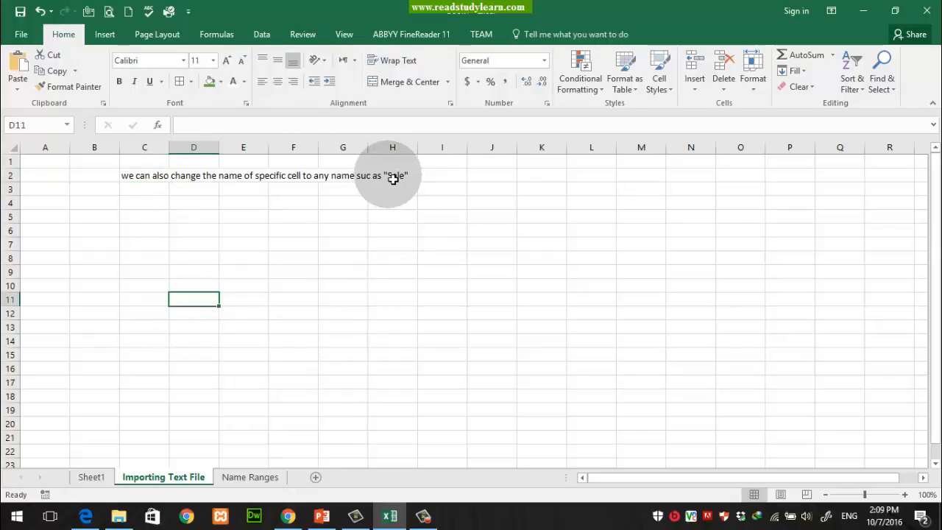
pyautogui.click(30, 125)
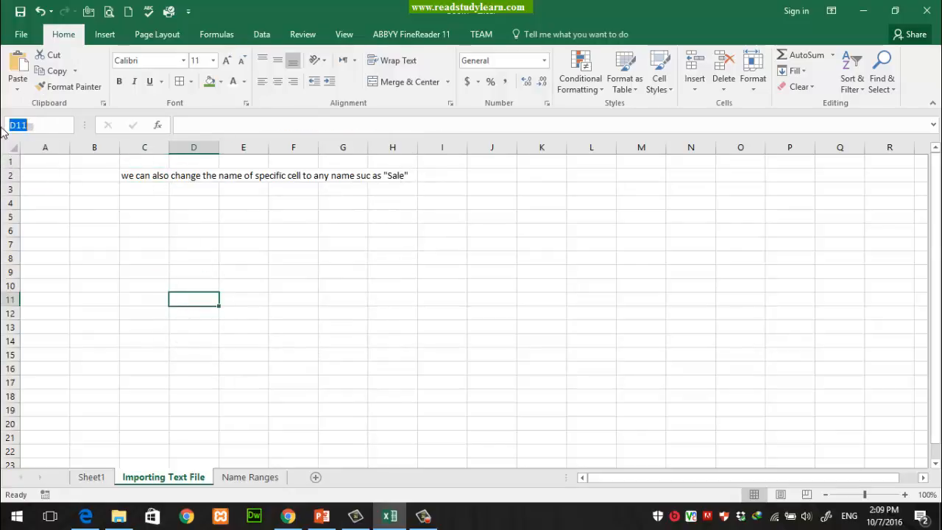
pyautogui.click(395, 178)
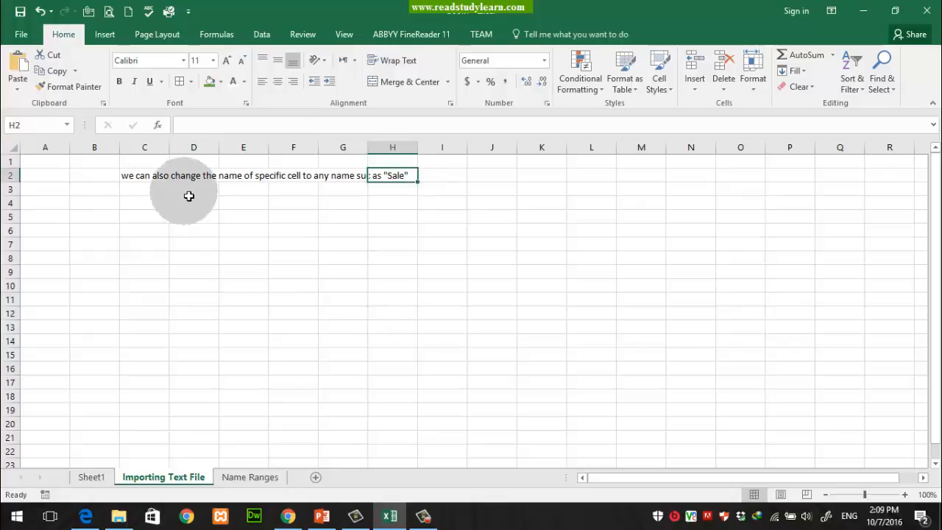
pyautogui.click(147, 181)
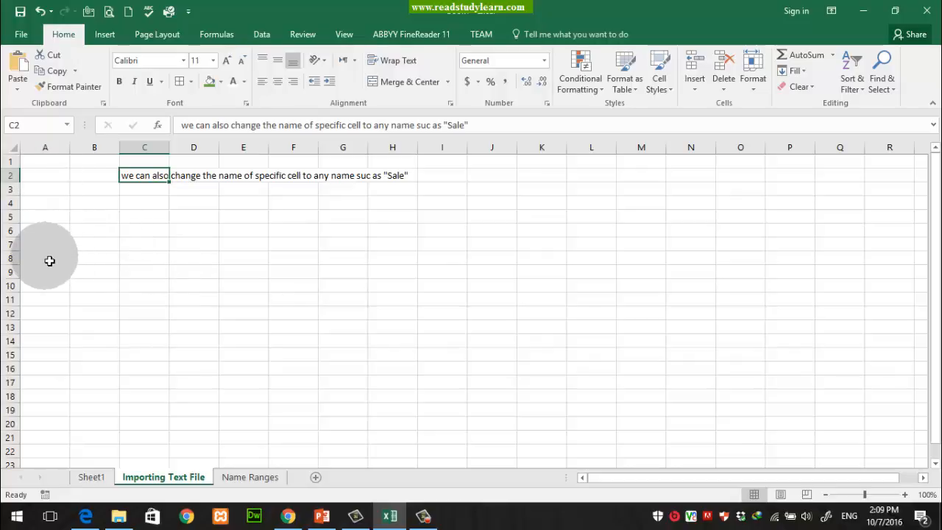
pyautogui.click(98, 219)
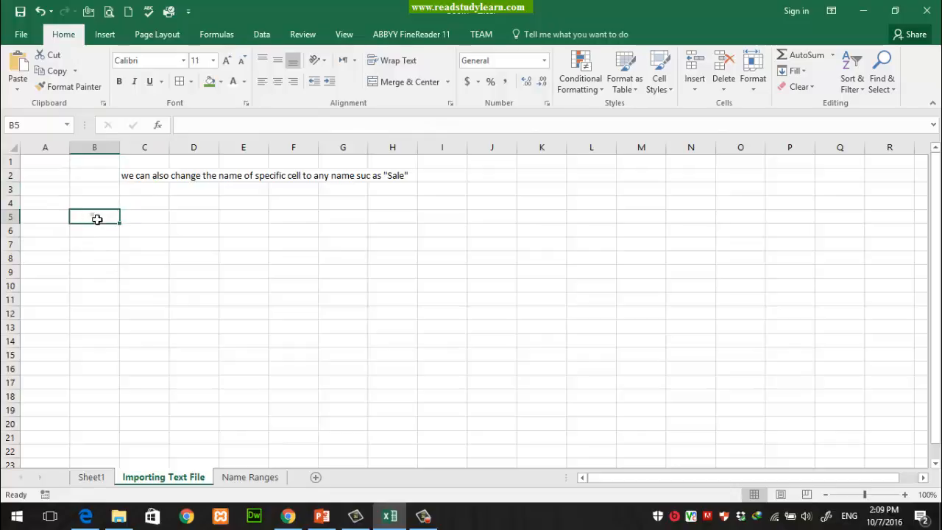
pyautogui.click(150, 220)
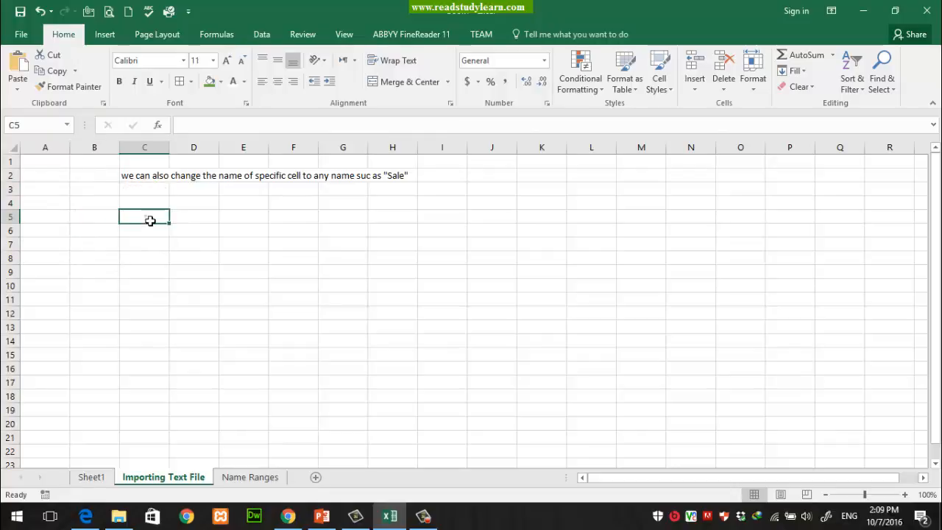
# Step: Examine the default names of cells B5, C5 and B8 on the Importing Text File sheet
pyautogui.click(102, 223)
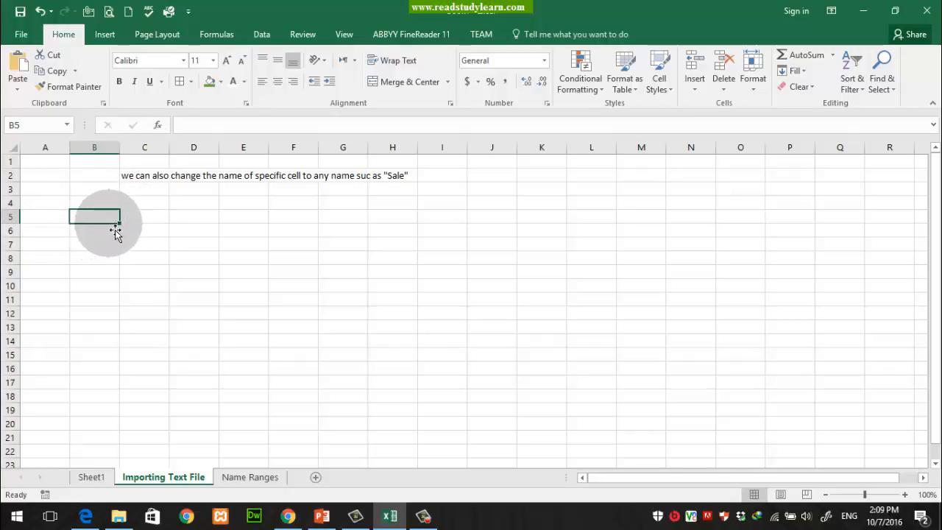
pyautogui.click(134, 218)
pyautogui.click(103, 259)
pyautogui.click(105, 220)
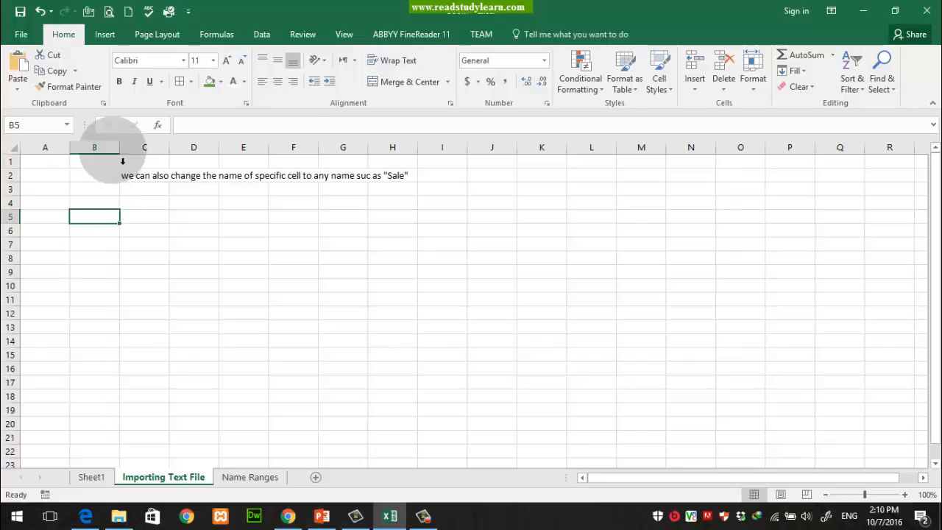
# Step: Clear the note about changing cell names from cell C2
pyautogui.click(141, 182)
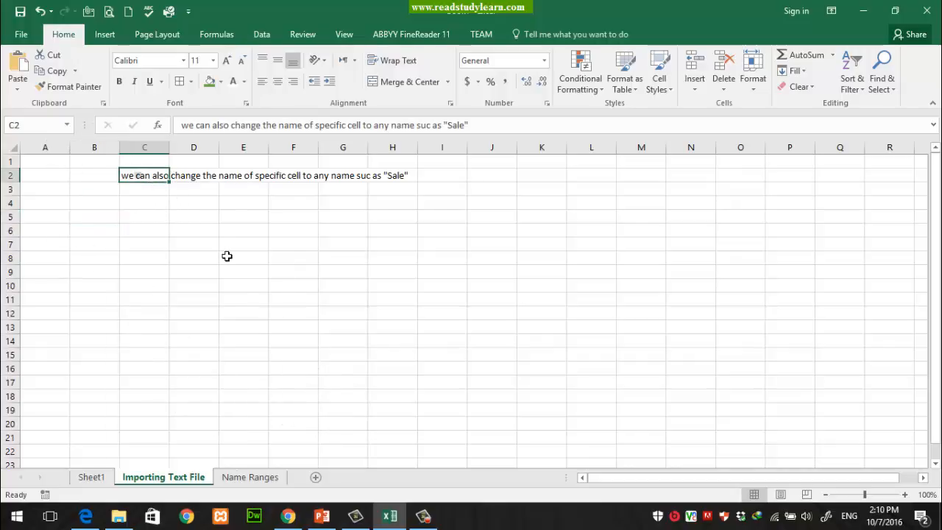
pyautogui.press('Delete')
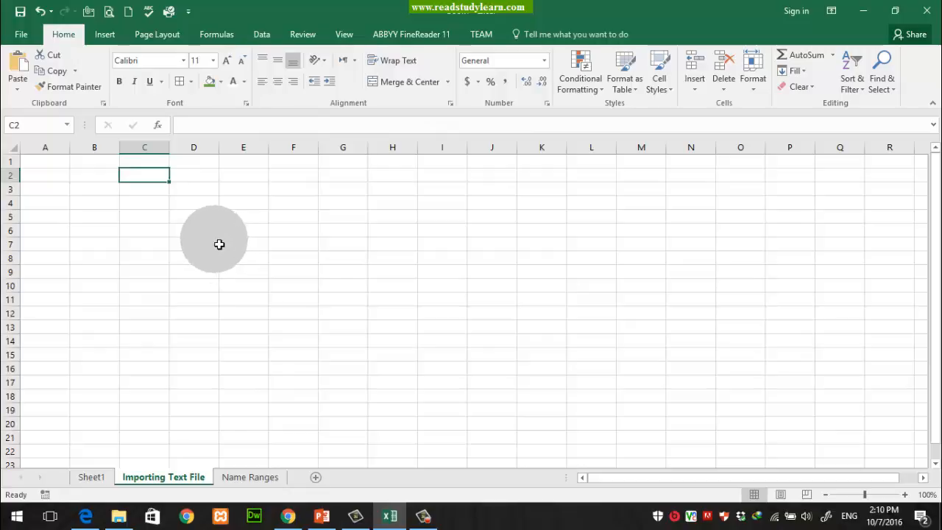
# Step: Enter the title 'Sale of March' in cell A1
pyautogui.click(58, 193)
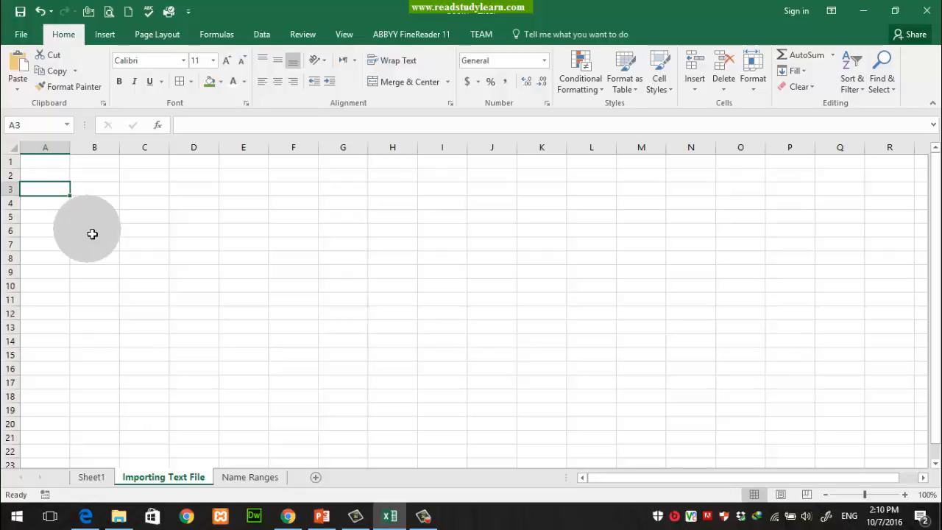
pyautogui.press('Up')
pyautogui.press('Up')
pyautogui.write('sAL')
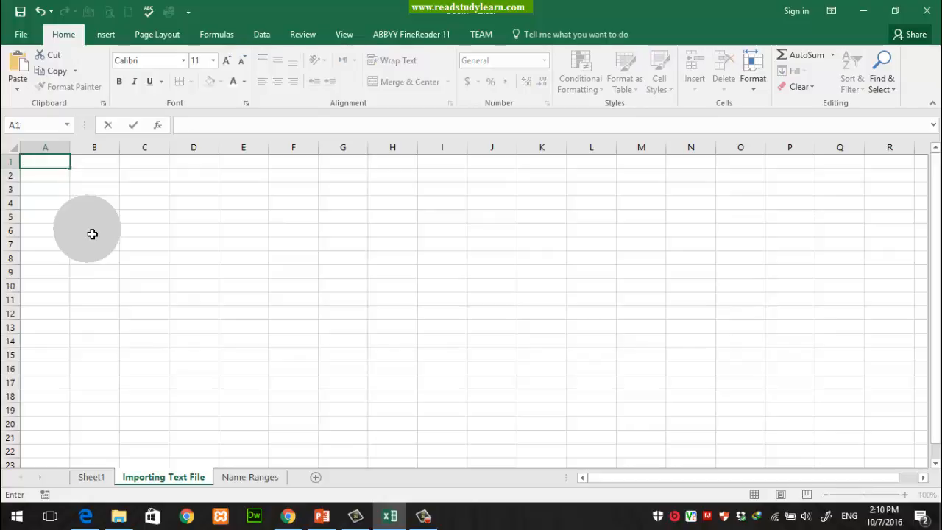
pyautogui.write('e of March')
pyautogui.press('Return')
# Step: Enter the column headings 'Sale Person' in cell A3 and 'No. of Unit Sold' in cell B3
pyautogui.press('Return')
pyautogui.write('Sale Person')
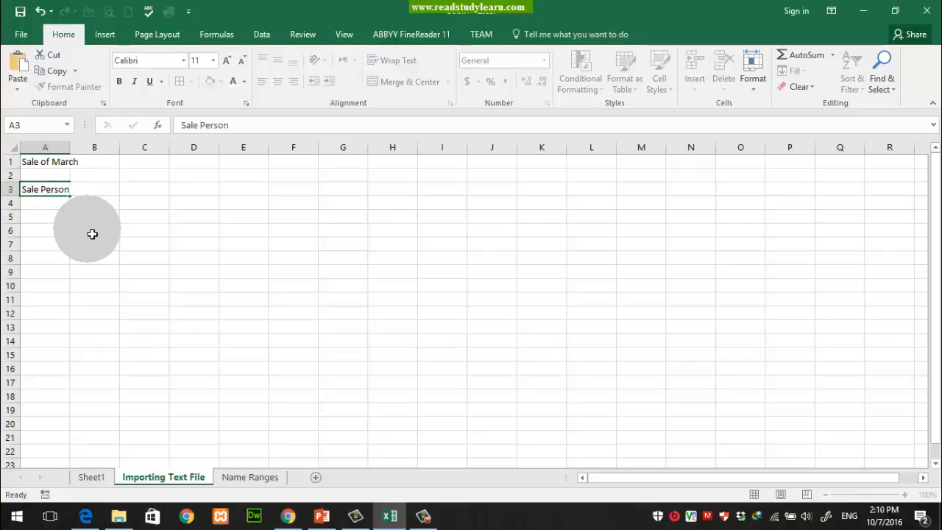
pyautogui.press('Tab')
pyautogui.write('No')
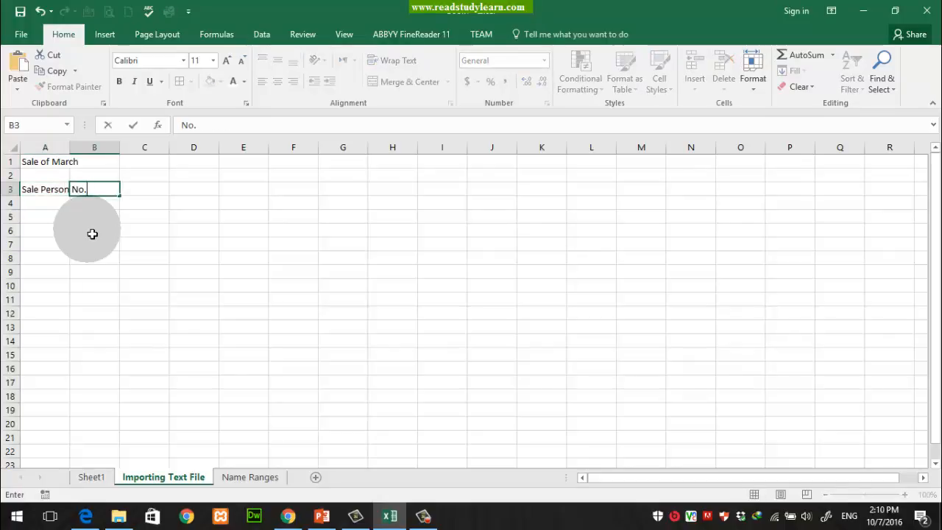
pyautogui.write('. of')
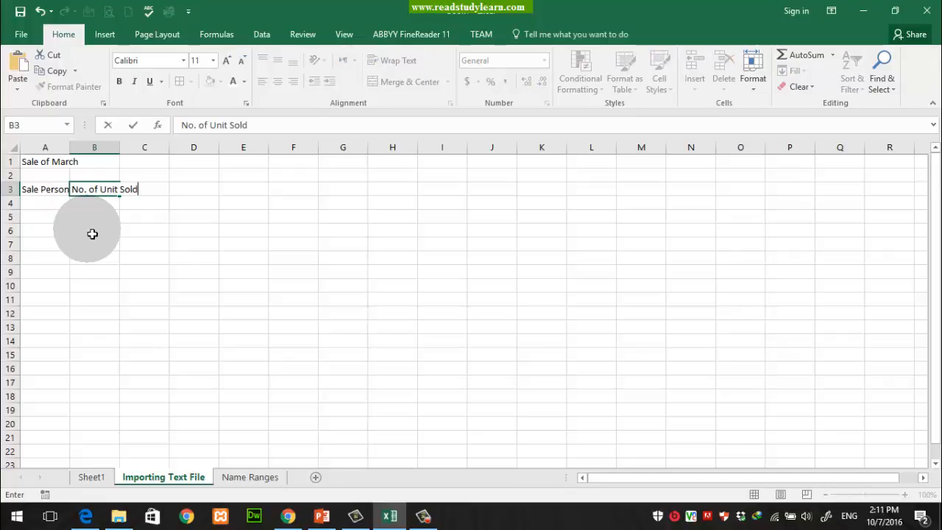
pyautogui.write(' Unit Sold')
pyautogui.press('Return')
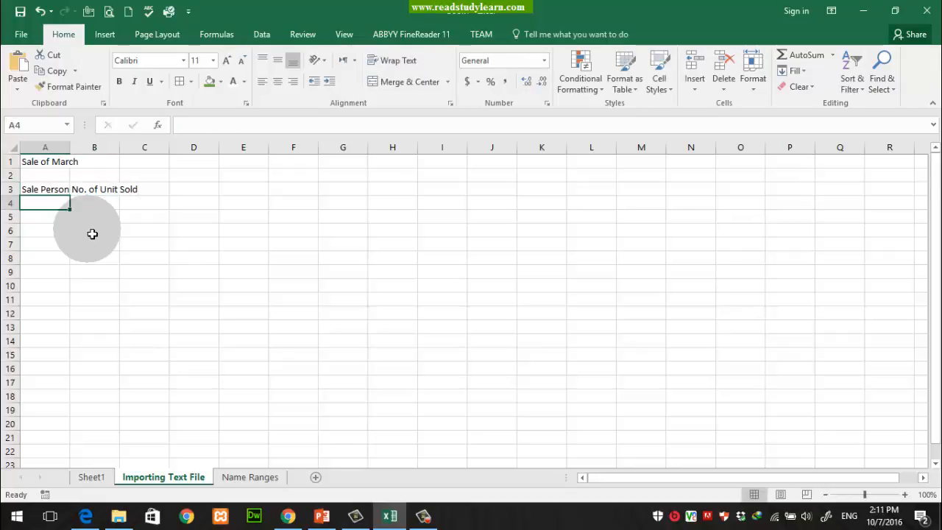
# Step: Enter the first names of five salespeople in cells A4 to A8, under the Sale Person heading
pyautogui.write('Imran')
pyautogui.press('Return')
pyautogui.write('Has')
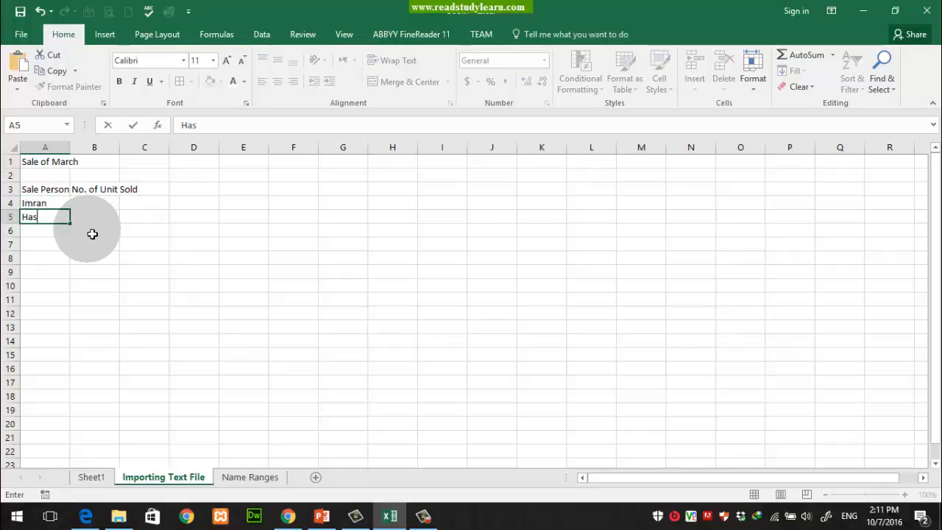
pyautogui.write('saa')
pyautogui.press('BackSpace')
pyautogui.write('n')
pyautogui.press('Return')
pyautogui.write('Adnan')
pyautogui.press('Return')
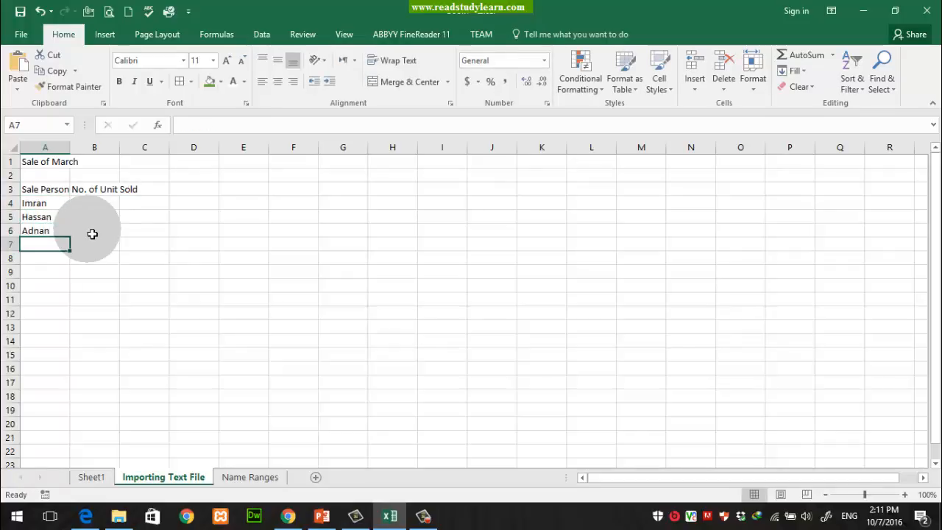
pyautogui.write('Shakir')
pyautogui.press('Return')
pyautogui.write('Ars')
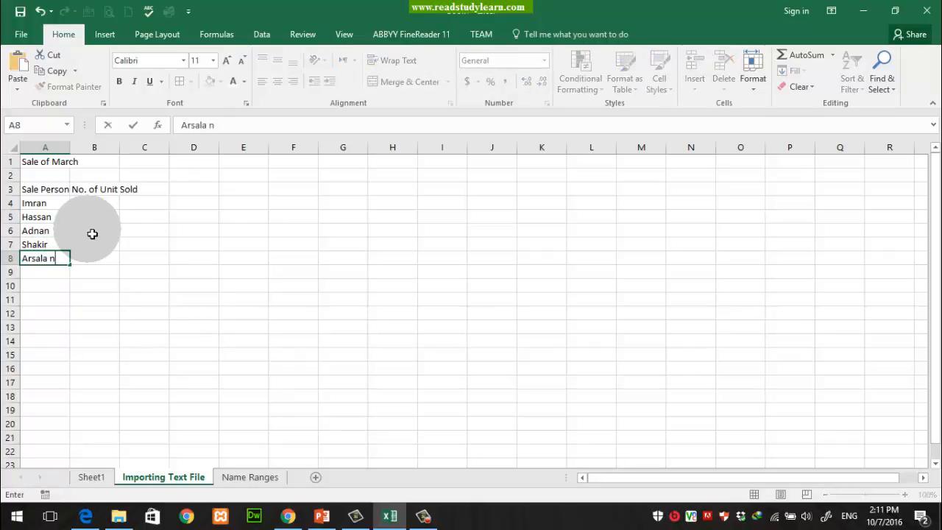
pyautogui.write('ala')
pyautogui.press('BackSpace')
pyautogui.press('Up')
pyautogui.press('Up')
pyautogui.press('Up')
pyautogui.press('Up')
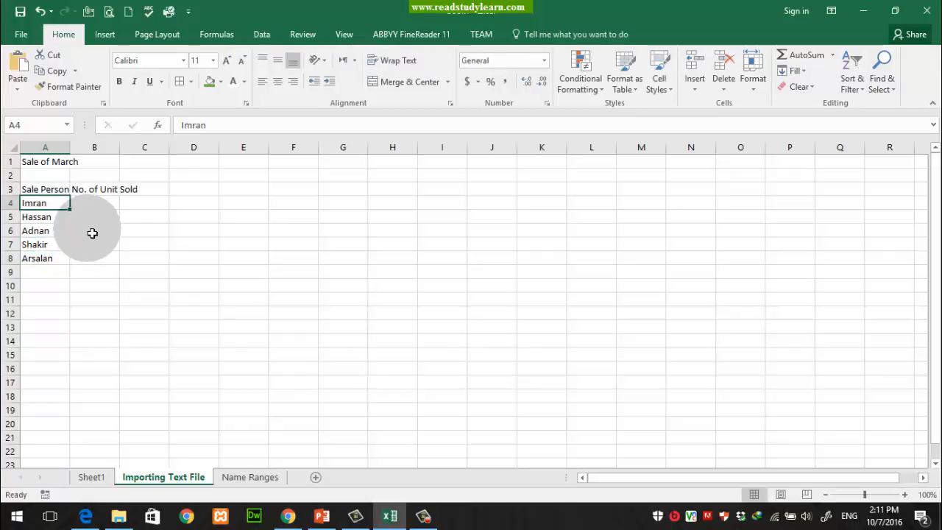
# Step: Widen column A to fit the Sale Person heading and format the title in A1 as bold, size 22
pyautogui.moveTo(71, 148); pyautogui.dragTo(113, 157)
pyautogui.click(69, 161)
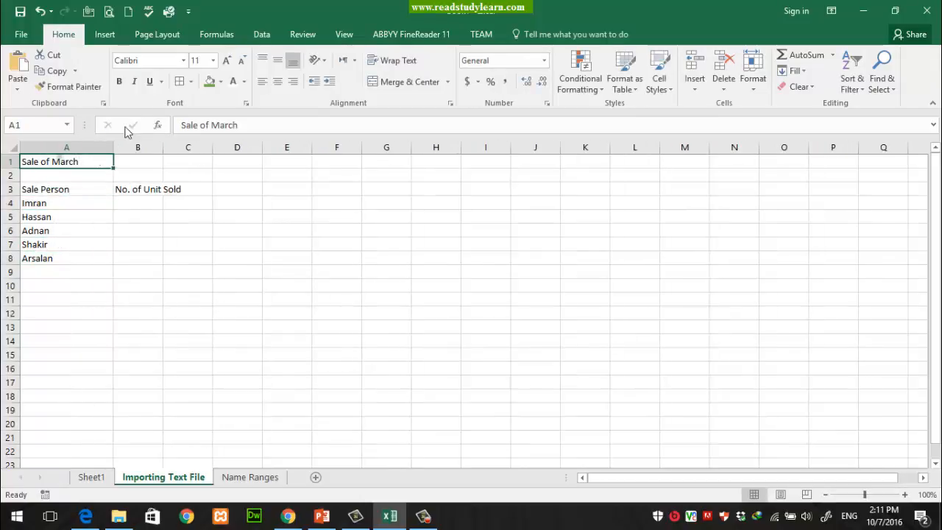
pyautogui.click(214, 61)
pyautogui.click(211, 193)
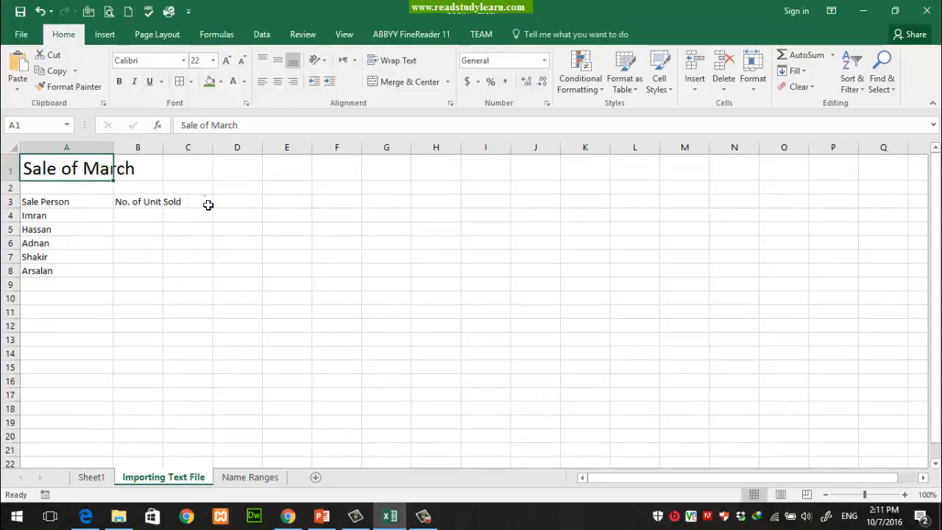
pyautogui.click(119, 82)
pyautogui.click(119, 84)
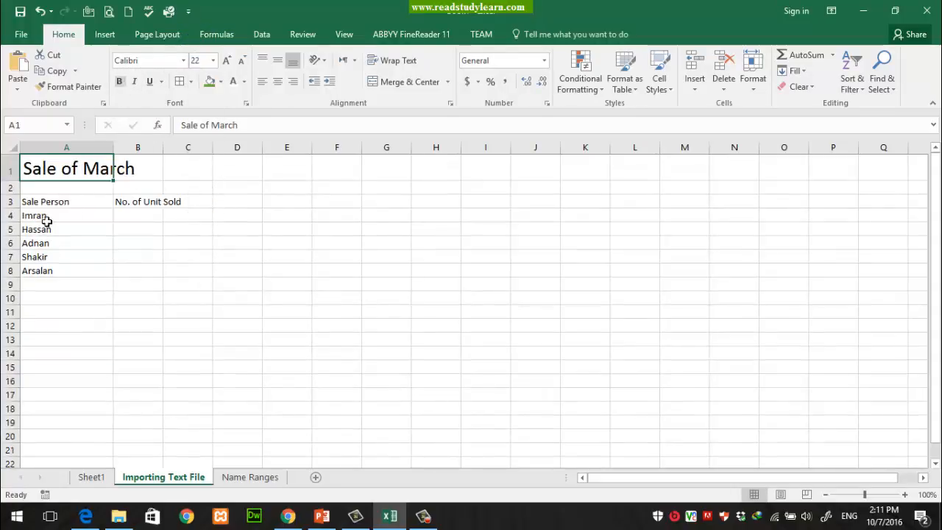
pyautogui.click(119, 85)
# Step: Make the headings in row 3 bold and centred, and widen column B to fit 'No. of Unit Sold'
pyautogui.click(8, 204)
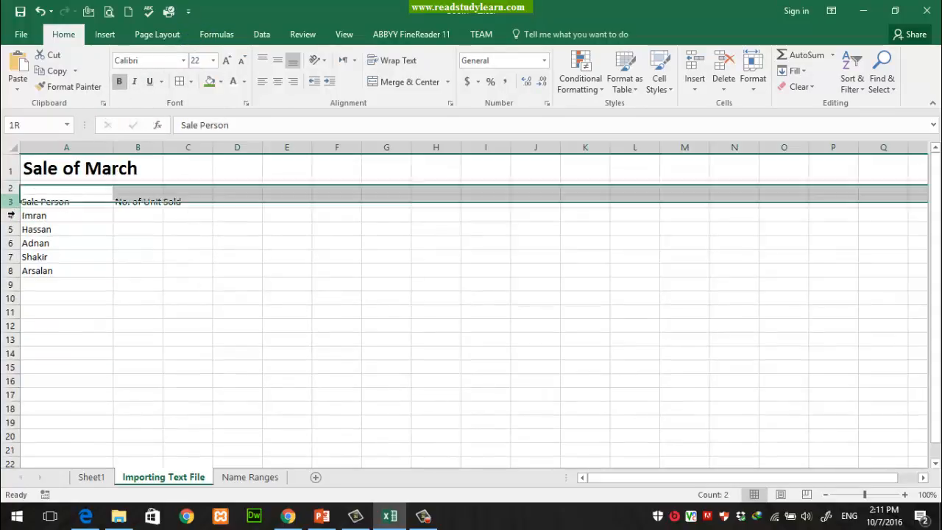
pyautogui.click(119, 81)
pyautogui.click(275, 84)
pyautogui.moveTo(164, 148); pyautogui.dragTo(211, 152)
# Step: Enter the units sold 3, 5, 6, 1 and 5 in cells B4 to B8
pyautogui.click(160, 216)
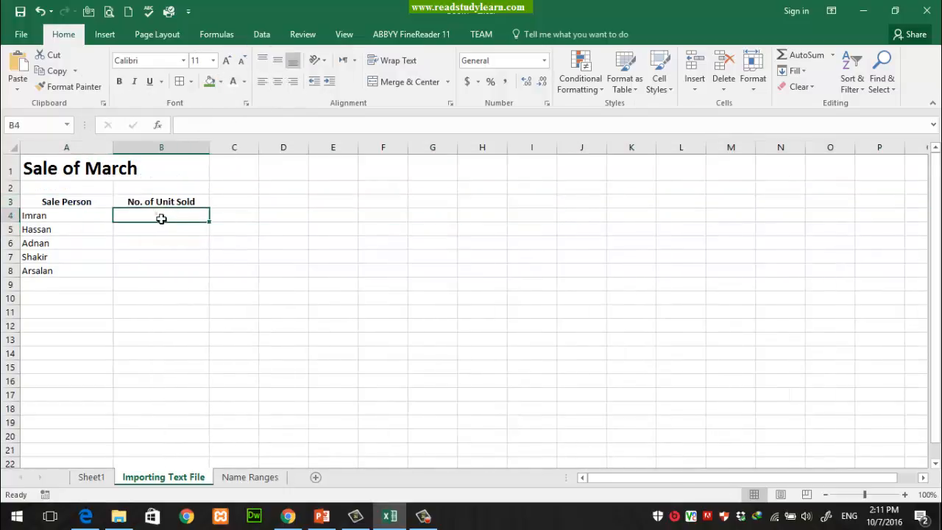
pyautogui.write('3')
pyautogui.press('Return')
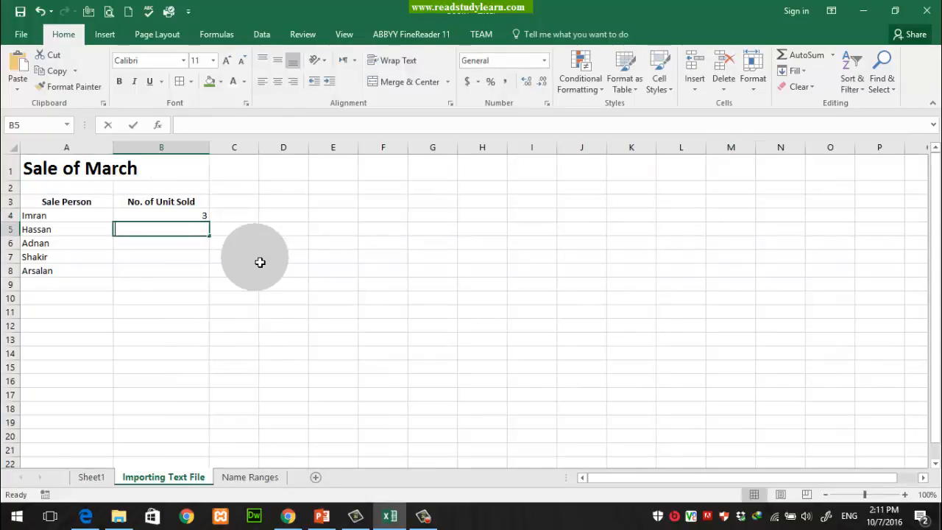
pyautogui.write('5')
pyautogui.press('Return')
pyautogui.write('6')
pyautogui.press('Return')
pyautogui.write('1')
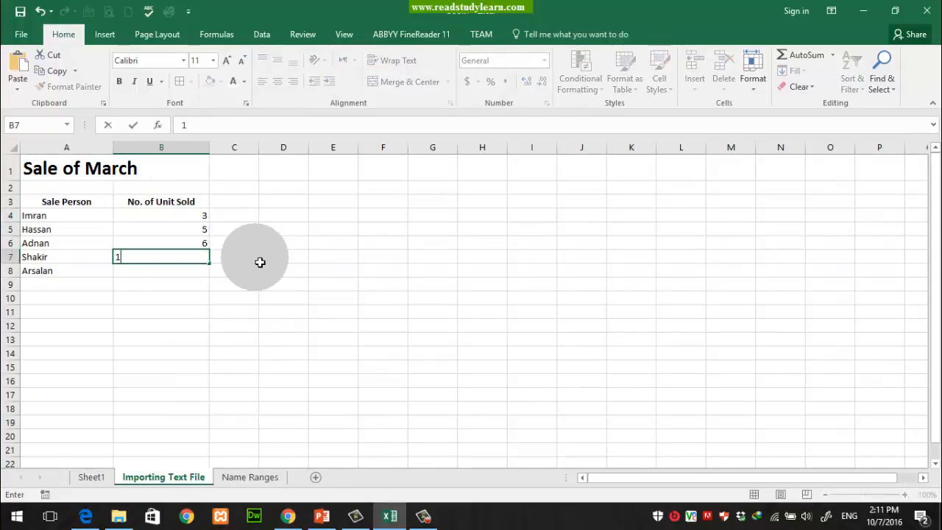
pyautogui.press('Return')
pyautogui.write('5')
pyautogui.press('Return')
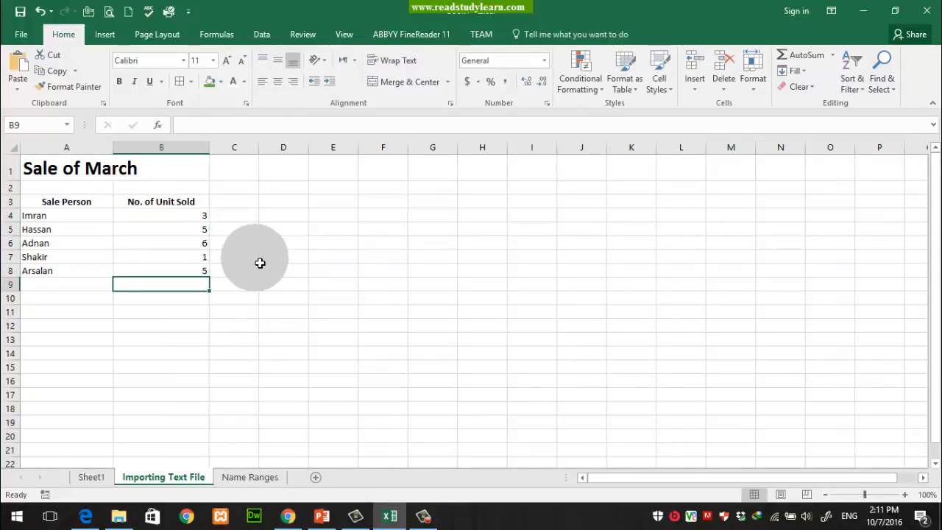
# Step: Examine the units sold range B4:B8, its heading and the empty cells in row 10 meant for a total
pyautogui.click(191, 302)
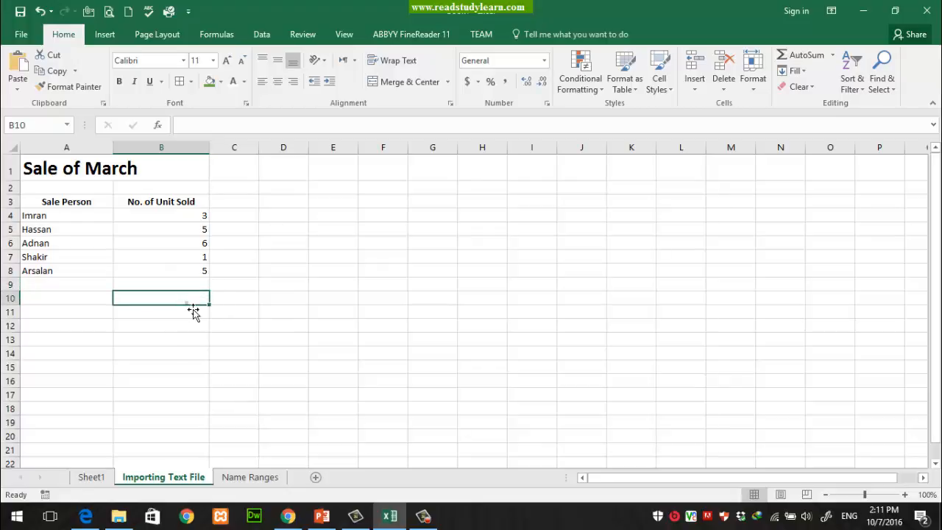
pyautogui.click(192, 307)
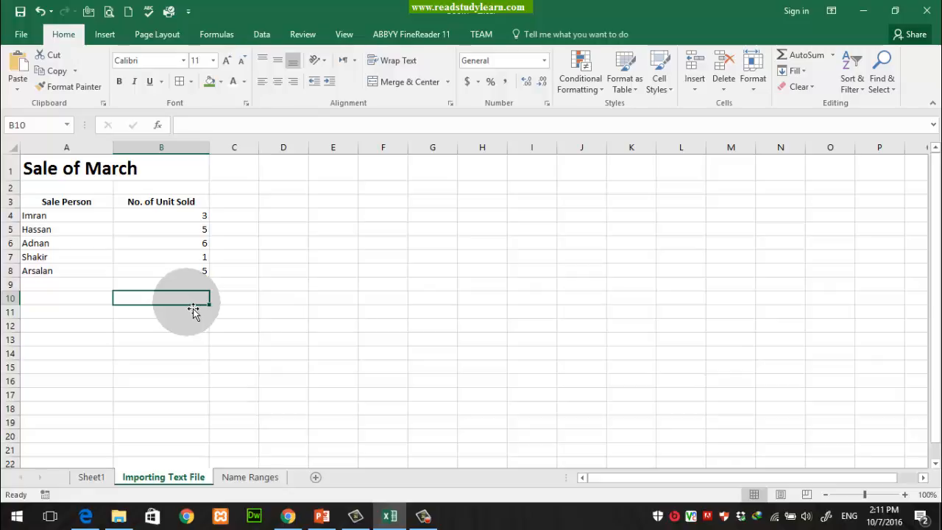
pyautogui.click(109, 297)
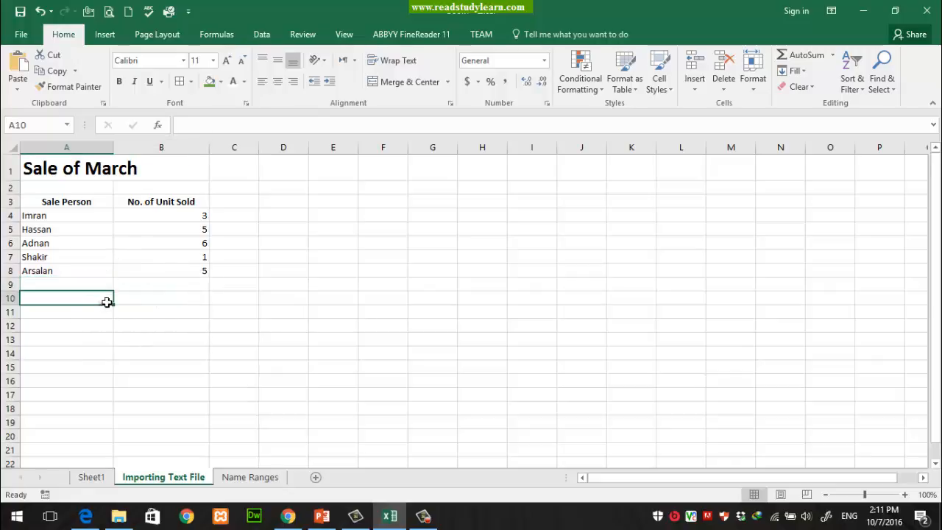
pyautogui.moveTo(204, 217); pyautogui.dragTo(203, 274)
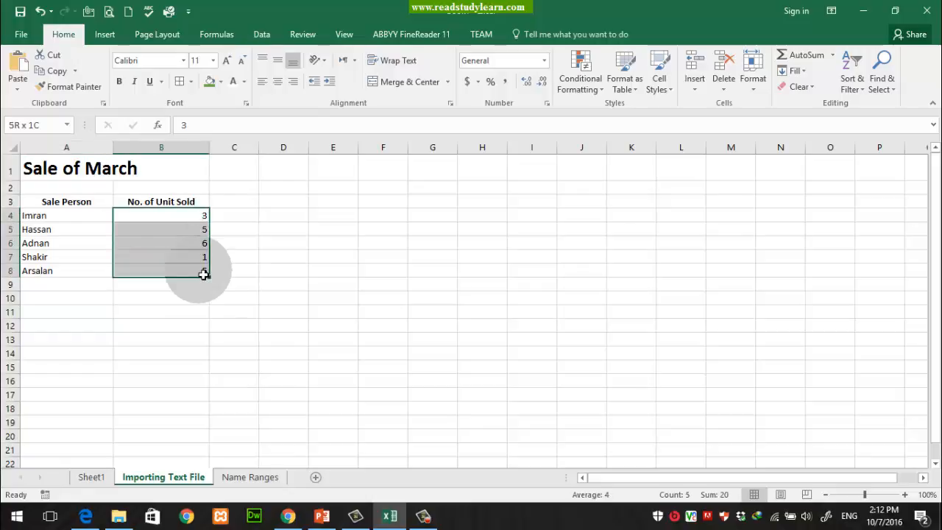
pyautogui.click(172, 204)
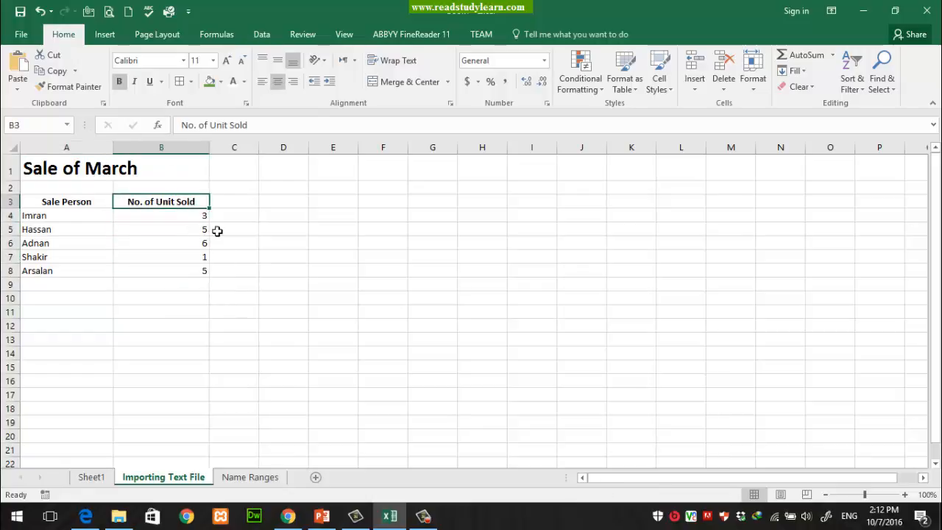
# Step: Widen column A slightly and enter the label 'Total Quantity Sold' in cell A10
pyautogui.click(95, 298)
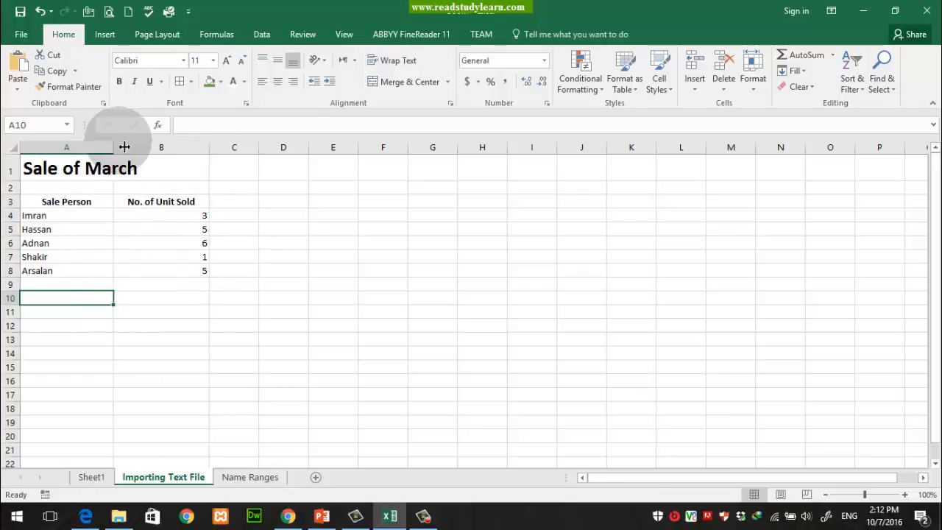
pyautogui.moveTo(125, 148); pyautogui.dragTo(134, 151)
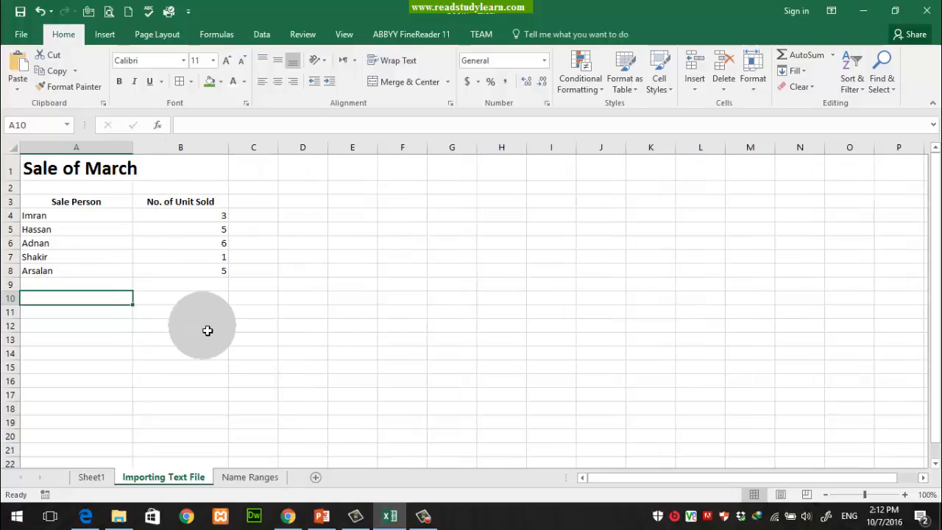
pyautogui.write('N')
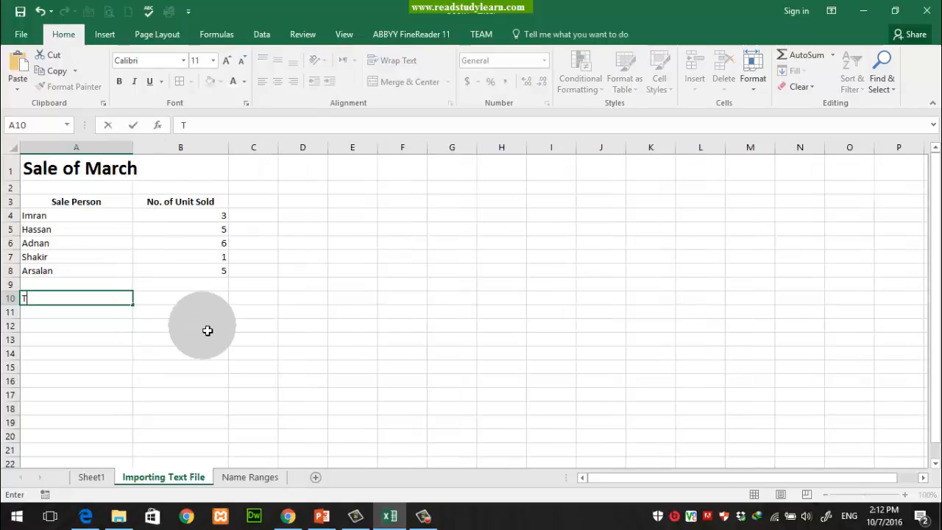
pyautogui.write('otal Quan')
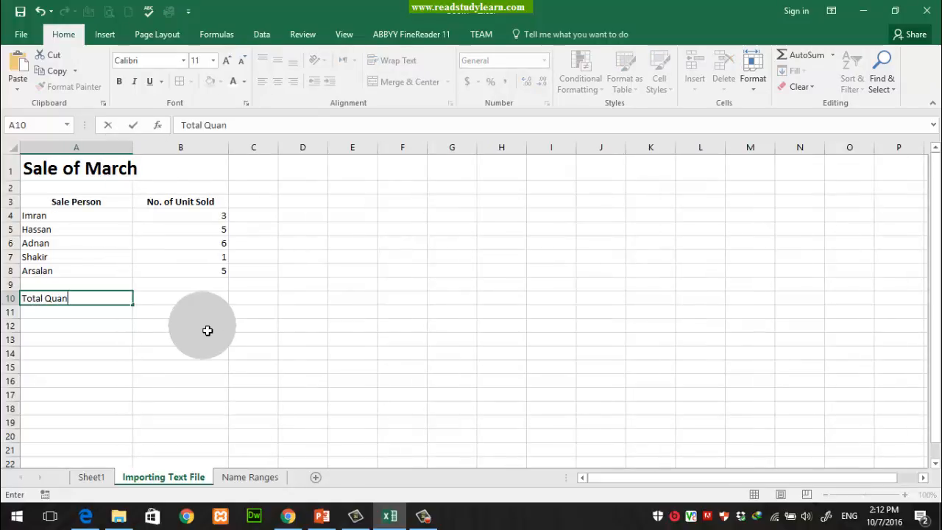
pyautogui.write('tity Sold')
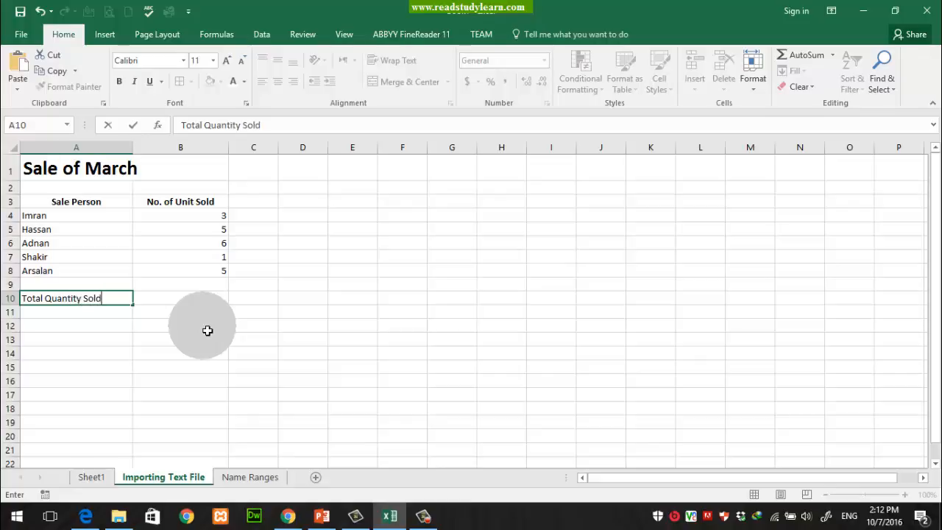
pyautogui.press('Tab')
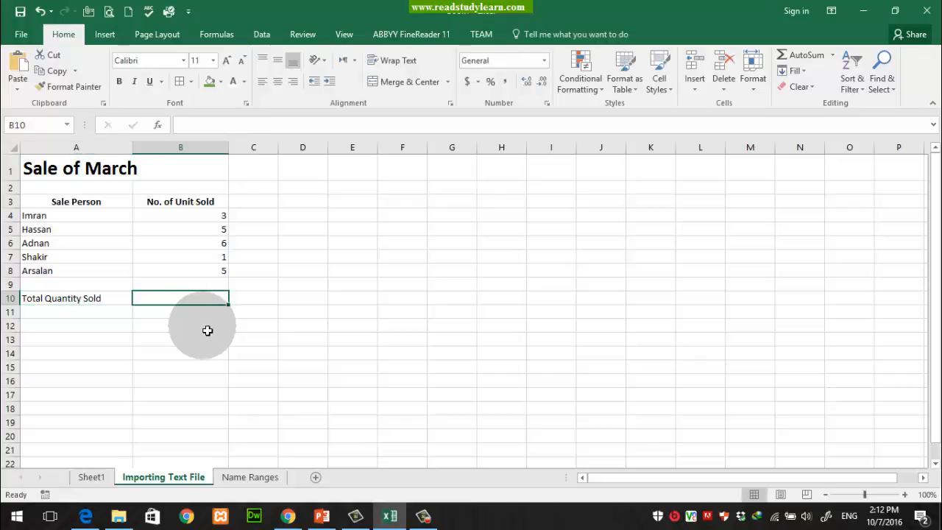
# Step: Right-align the 'Total Quantity Sold' label in A10 and set its font size to 20
pyautogui.click(92, 301)
pyautogui.click(292, 81)
pyautogui.click(196, 60)
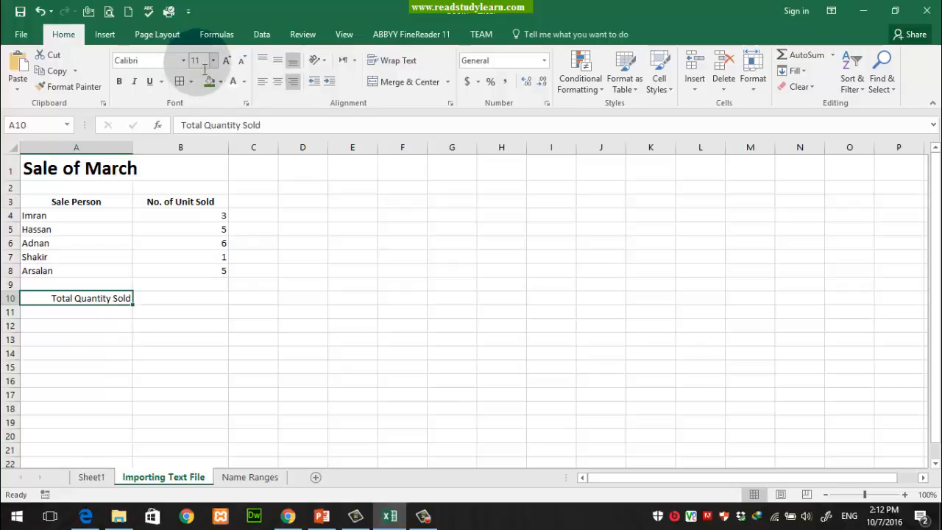
pyautogui.write('20')
pyautogui.press('Return')
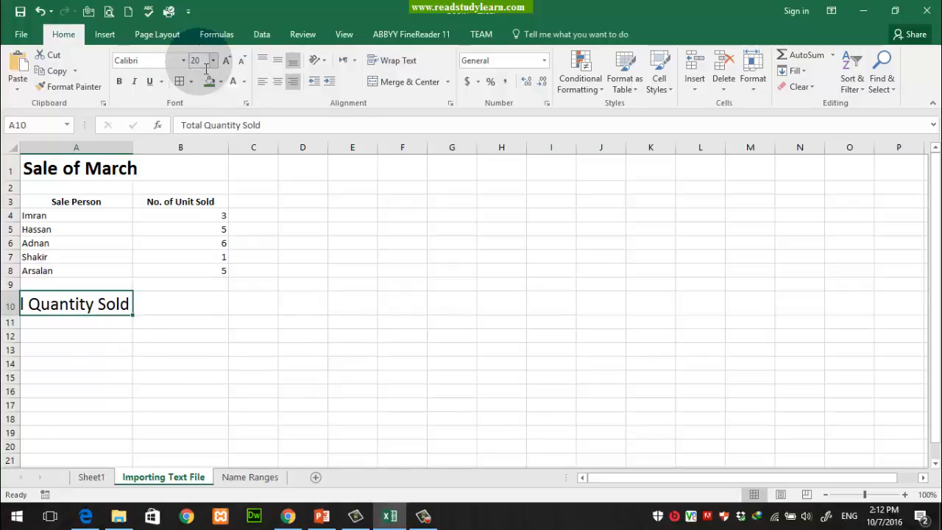
# Step: Reduce the 'Total Quantity Sold' label in A10 to font size 14 and make it bold
pyautogui.write('18')
pyautogui.press('Return')
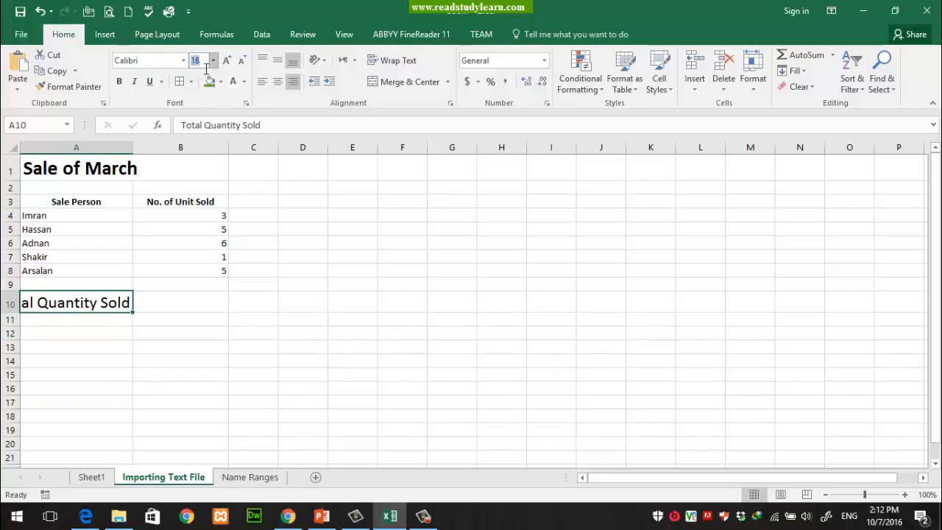
pyautogui.write('15')
pyautogui.press('Return')
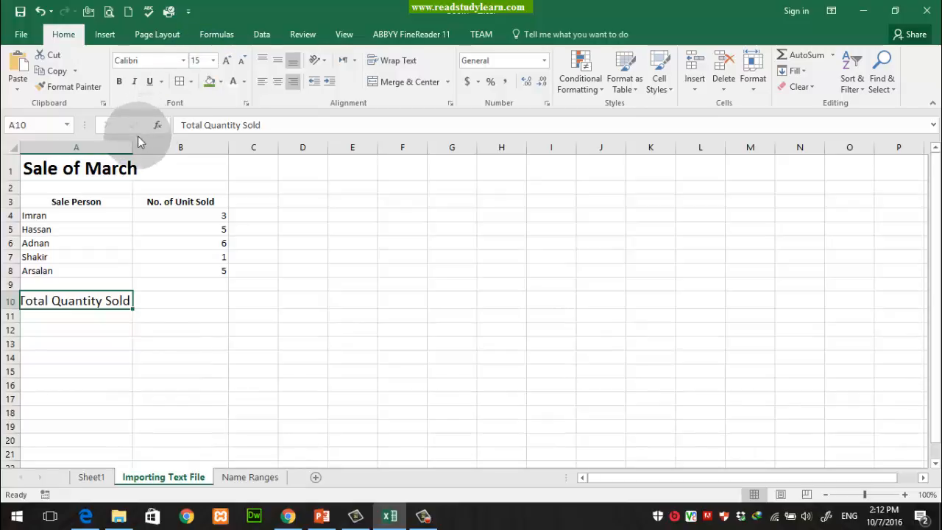
pyautogui.click(199, 64)
pyautogui.write('14')
pyautogui.press('Return')
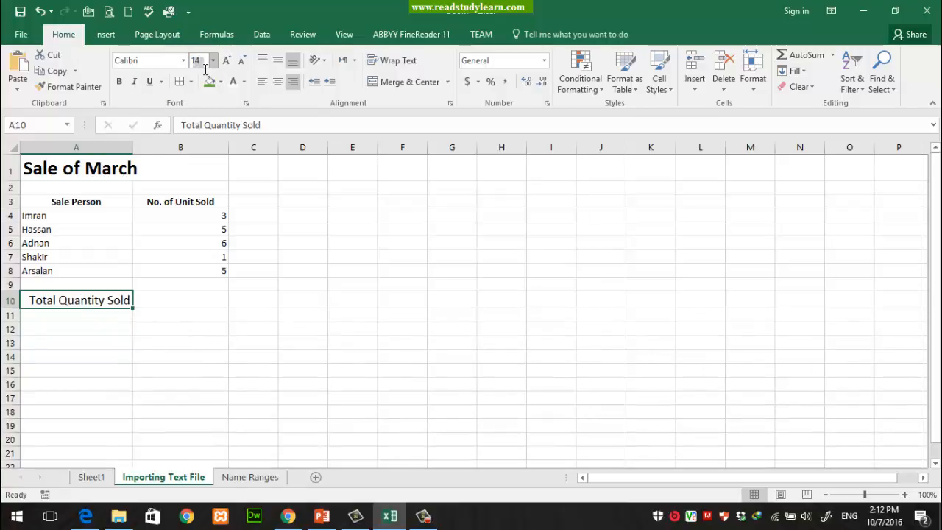
pyautogui.click(118, 81)
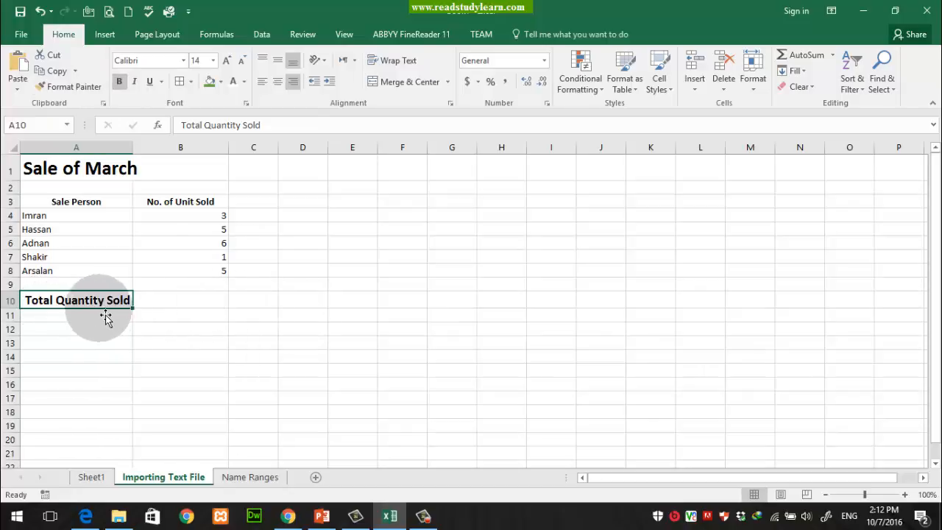
# Step: Total the units sold in cell B10 with the formula =SUM(B4:B9)
pyautogui.click(222, 307)
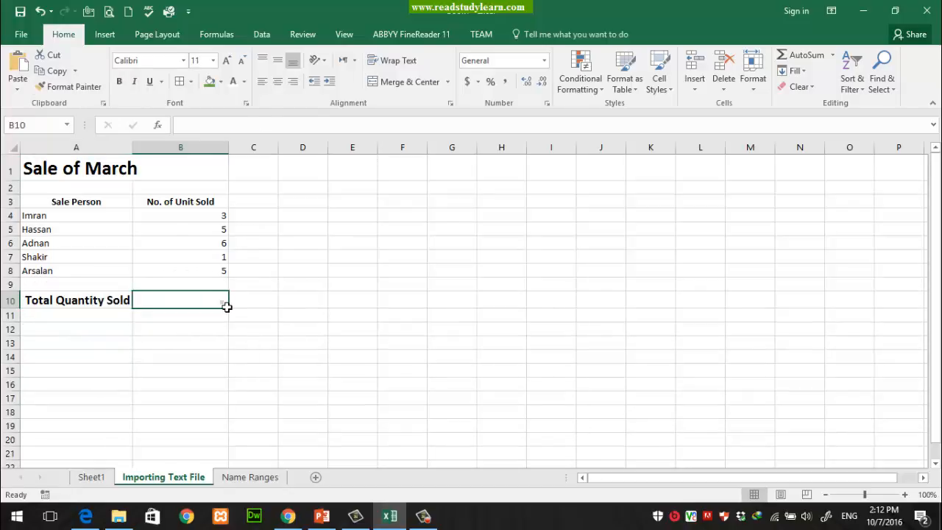
pyautogui.hotkey('alt', '=')
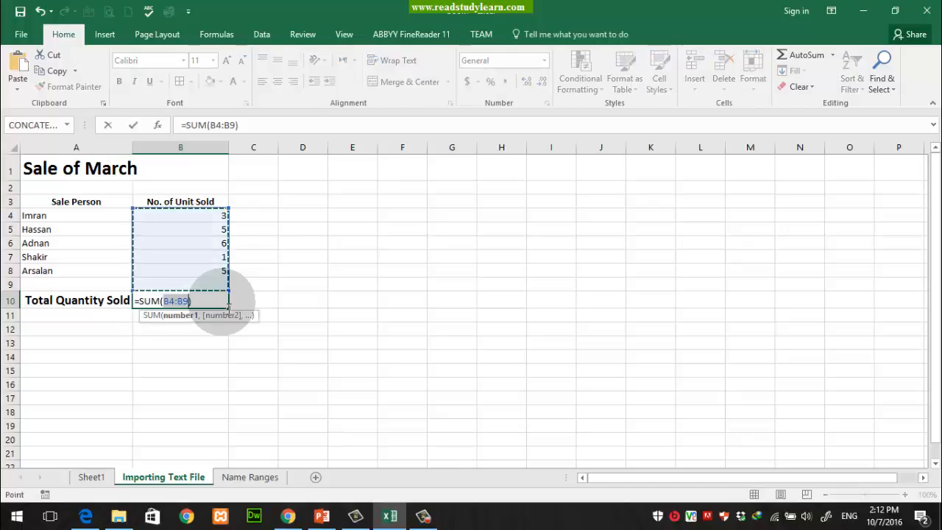
pyautogui.press('Return')
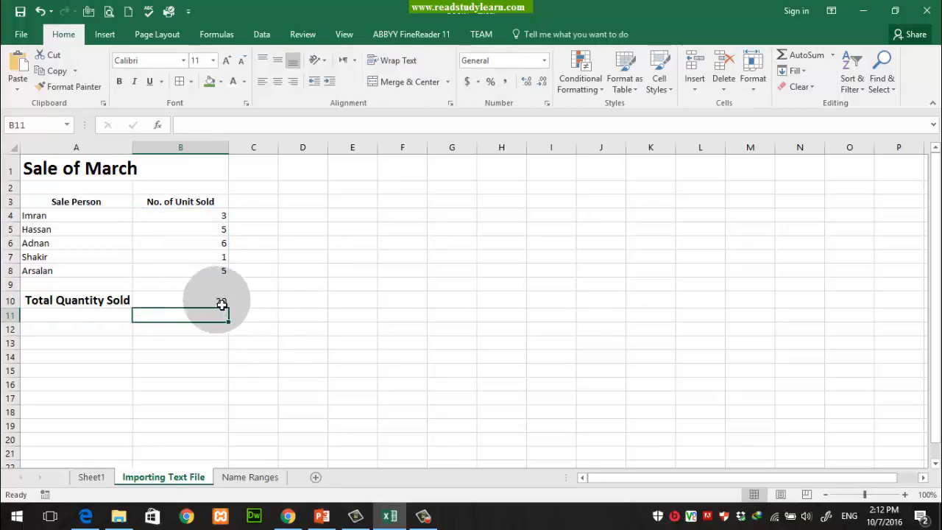
# Step: Format the total in B10 with font size 13, right alignment and bold
pyautogui.click(225, 303)
pyautogui.click(200, 65)
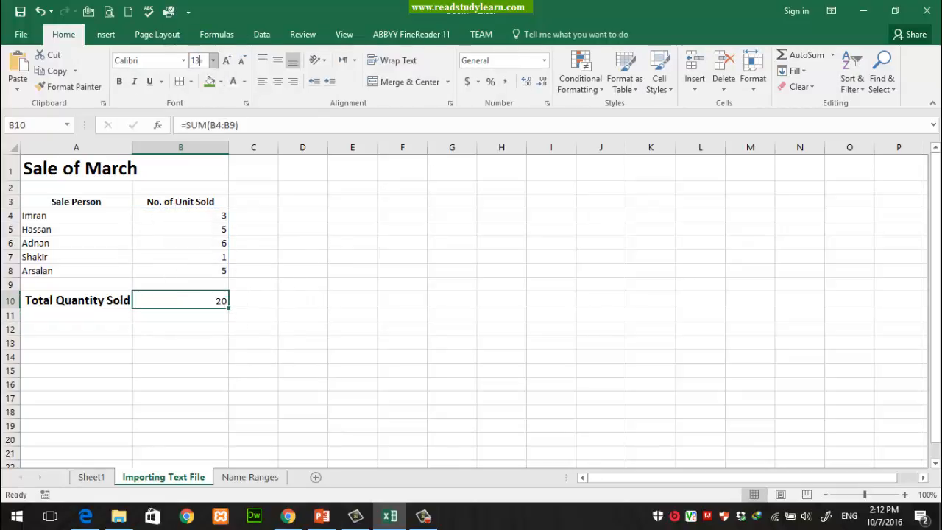
pyautogui.press('Return')
pyautogui.click(277, 83)
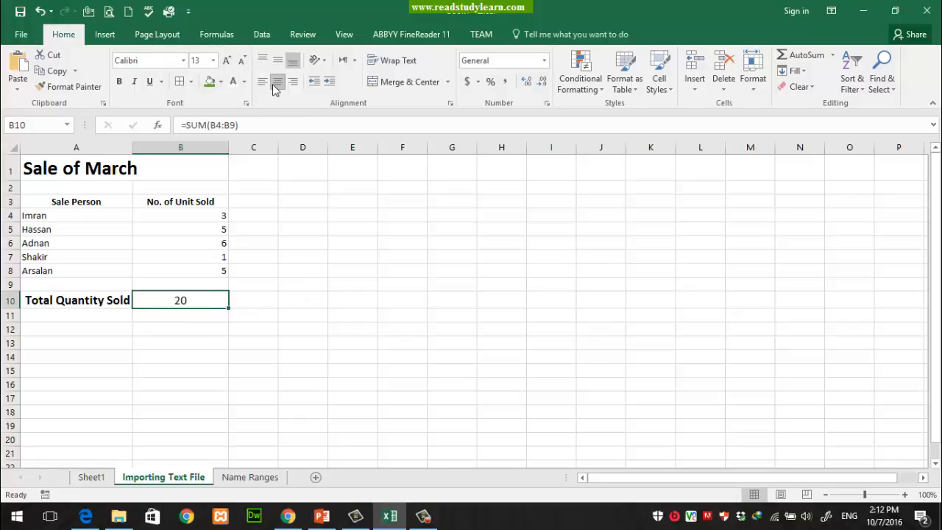
pyautogui.click(293, 81)
pyautogui.click(119, 81)
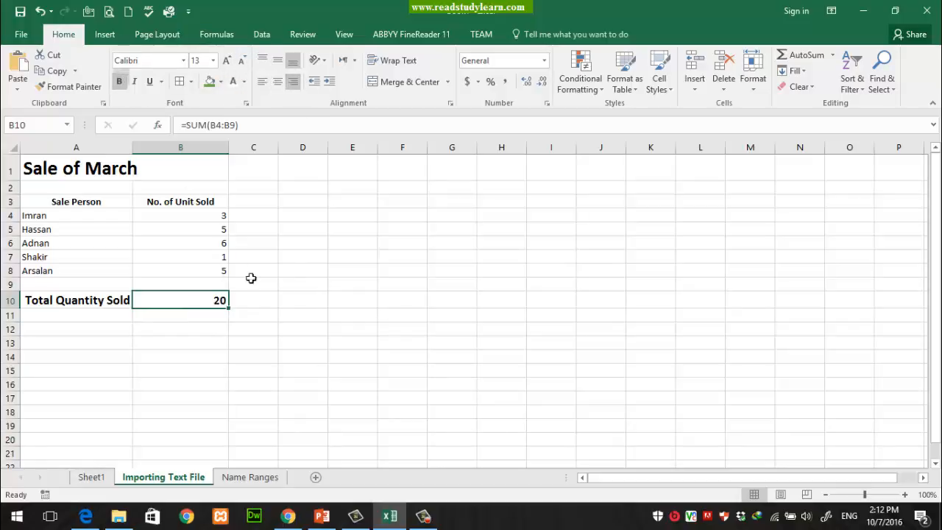
# Step: Right-align the 'No. of Unit Sold' heading in B3
pyautogui.click(254, 301)
pyautogui.click(204, 299)
pyautogui.click(209, 203)
pyautogui.click(293, 81)
# Step: Select the total in B10, highlight 'Naming cell range(s) in a worksheet' on the PowerPoint slide, and return to Excel
pyautogui.click(207, 300)
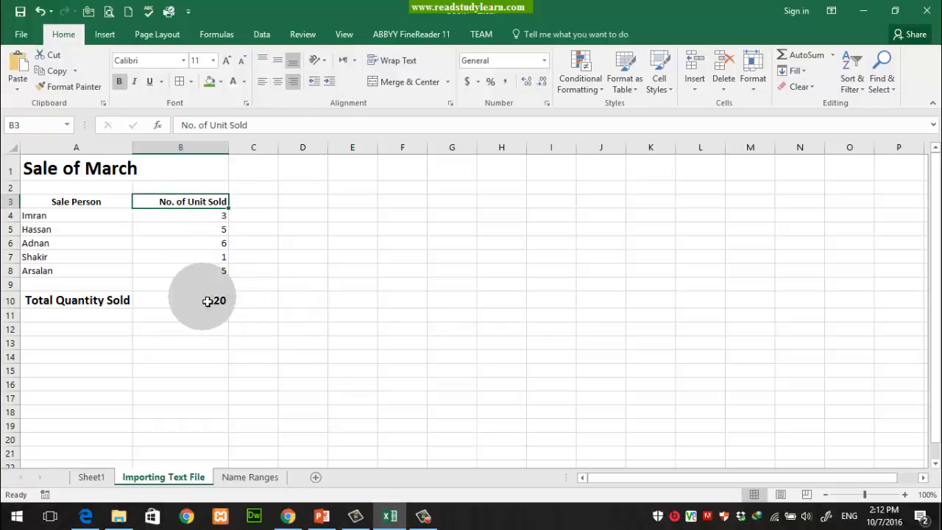
pyautogui.click(33, 128)
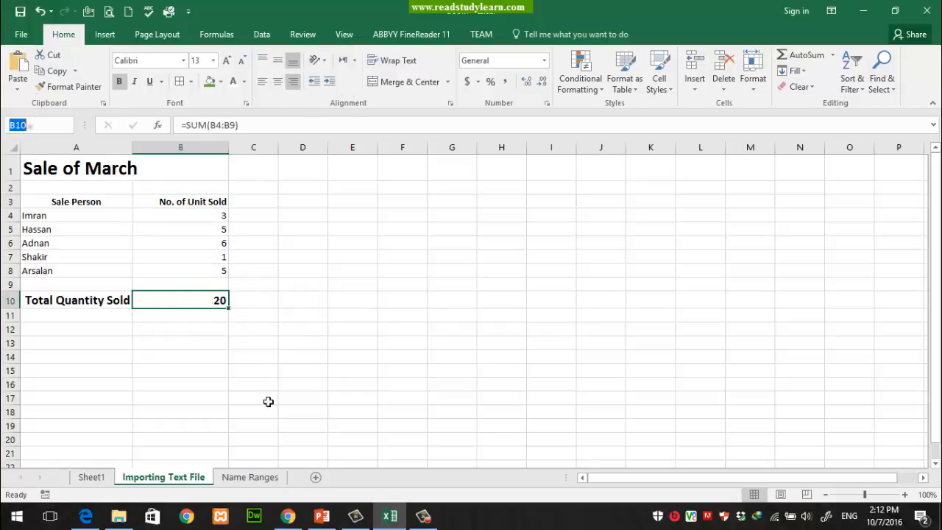
pyautogui.click(321, 516)
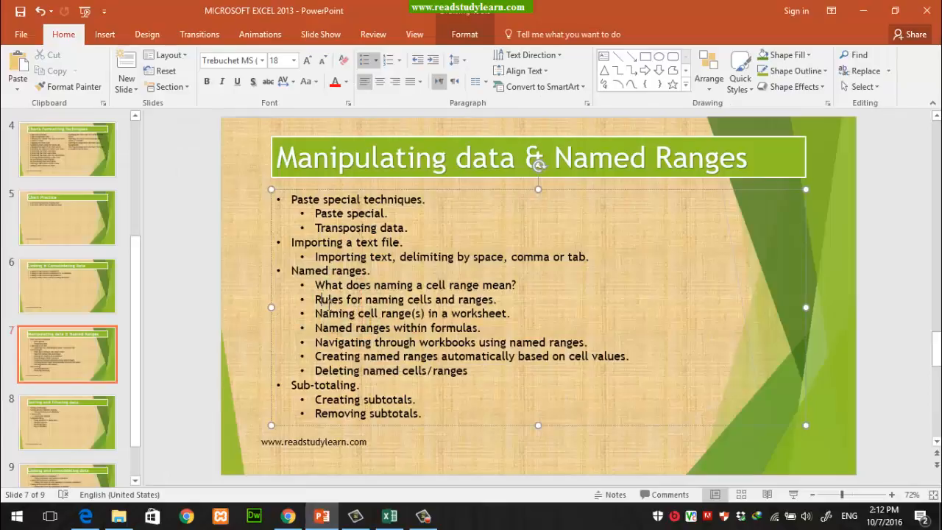
pyautogui.moveTo(314, 314); pyautogui.dragTo(495, 320)
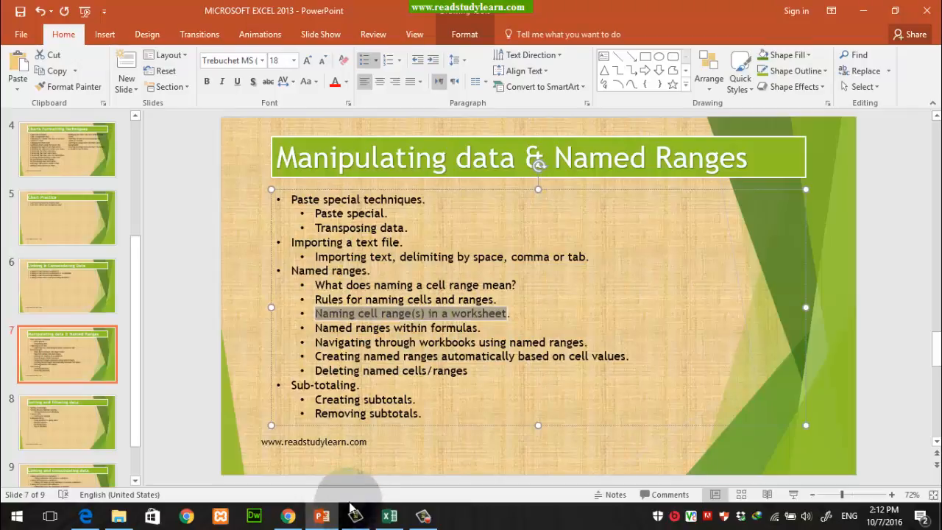
pyautogui.click(321, 515)
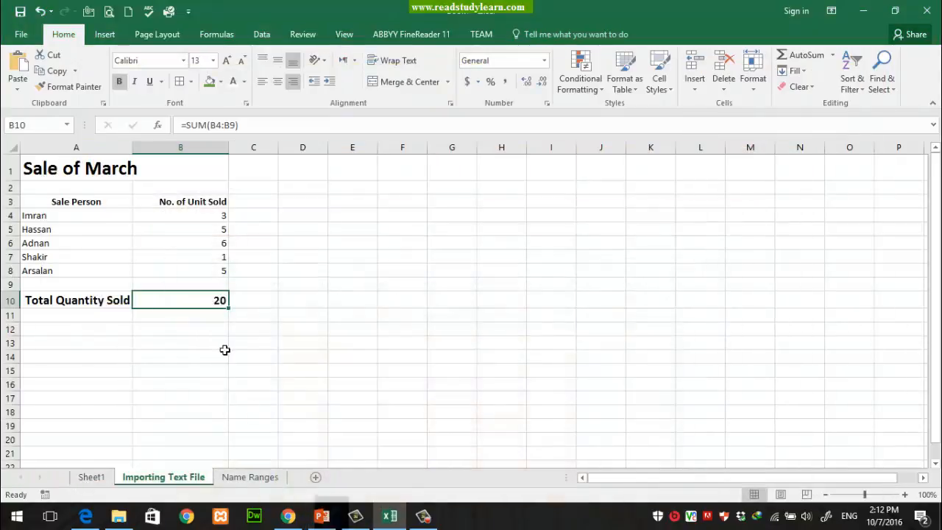
# Step: Name the total cell B10 Quantity_Sold
pyautogui.click(243, 299)
pyautogui.click(197, 301)
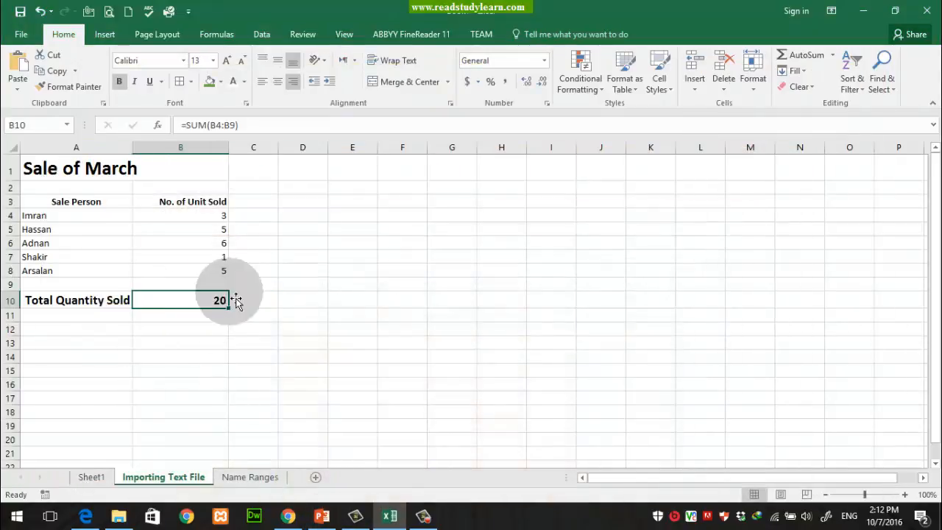
pyautogui.click(18, 125)
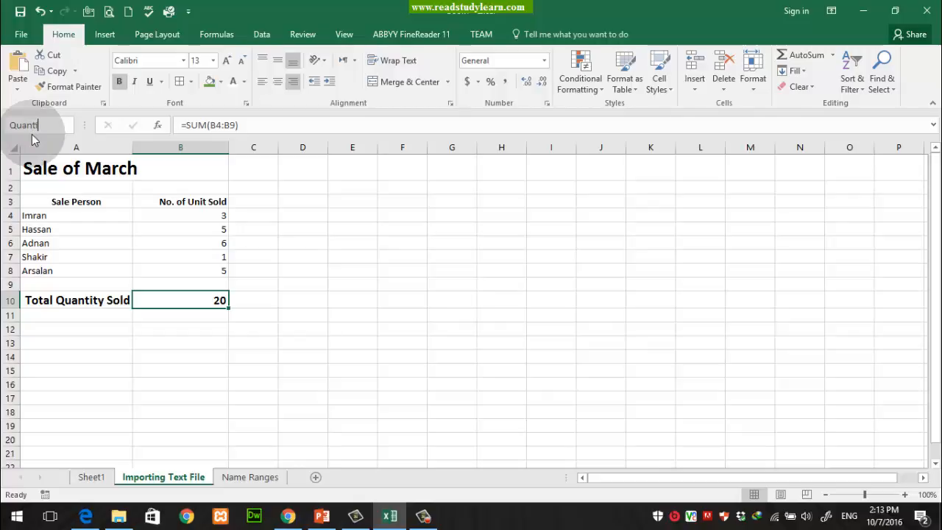
pyautogui.write('_S')
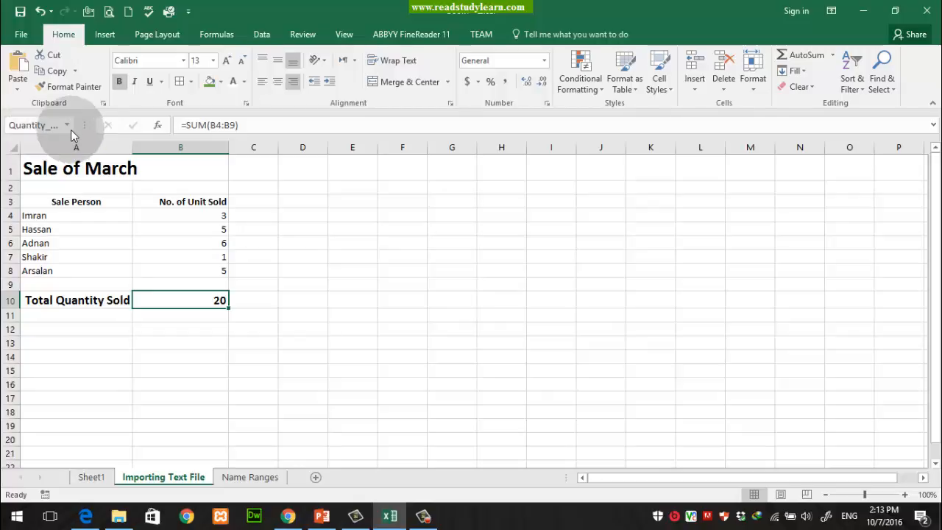
# Step: Inspect the full cell name assigned to the total in B10
pyautogui.click(29, 125)
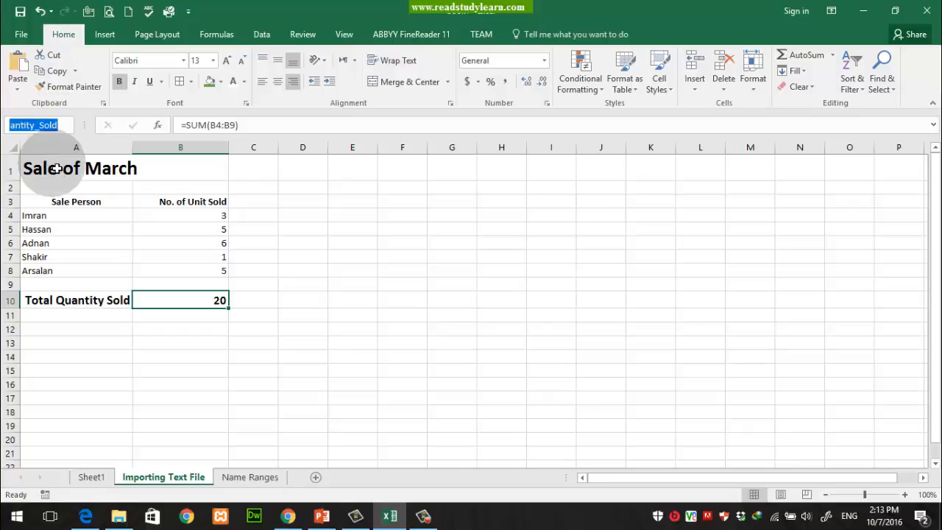
pyautogui.click(31, 126)
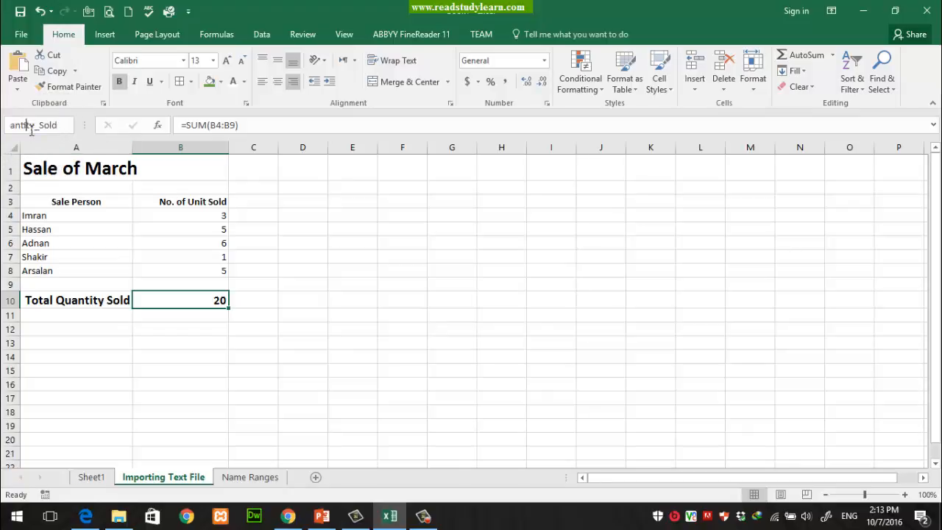
pyautogui.doubleClick(32, 127)
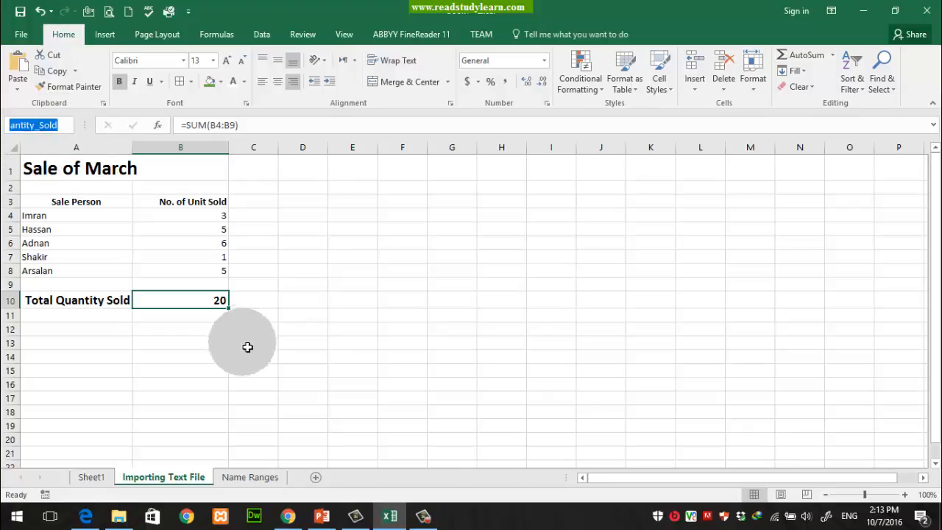
pyautogui.click(213, 308)
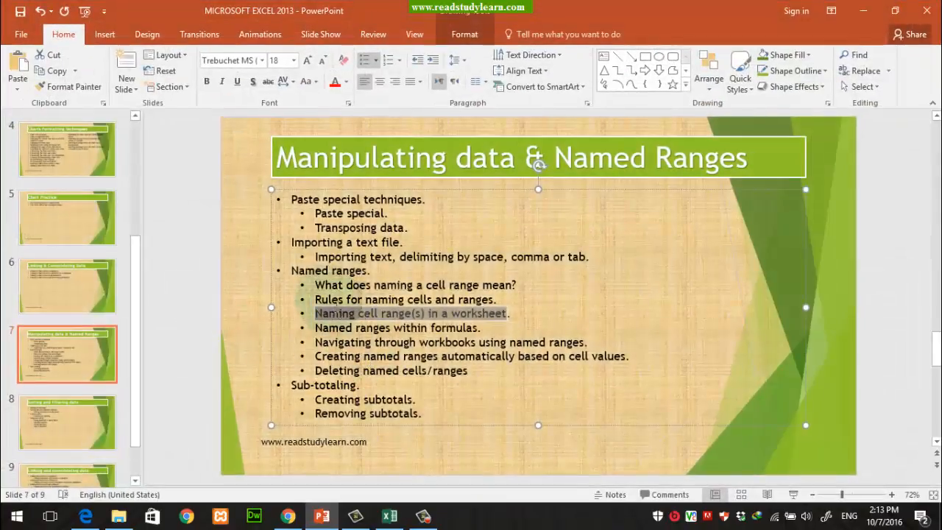
# Step: Highlight the topic 'Rules for naming cells and ranges' on the PowerPoint slide and return to Excel
pyautogui.click(321, 301)
pyautogui.moveTo(315, 299); pyautogui.dragTo(498, 300)
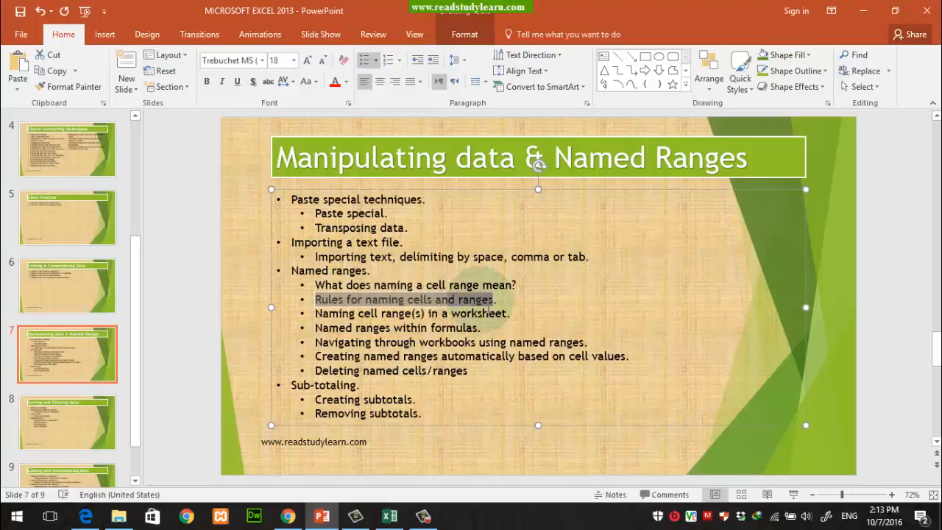
pyautogui.hotkey('alt', 'Tab')
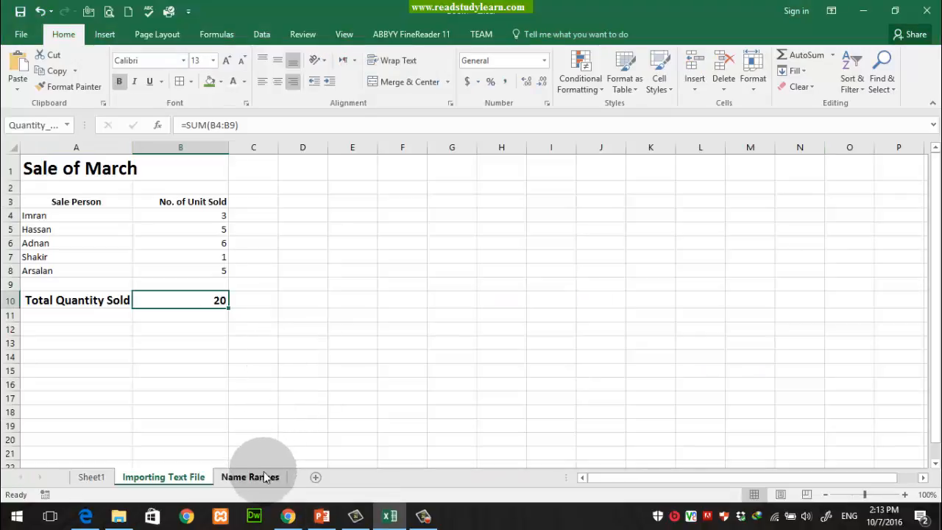
# Step: Read the rules for naming cells and ranges on the Name Ranges sheet, including the length rules in A4 and A5
pyautogui.click(250, 477)
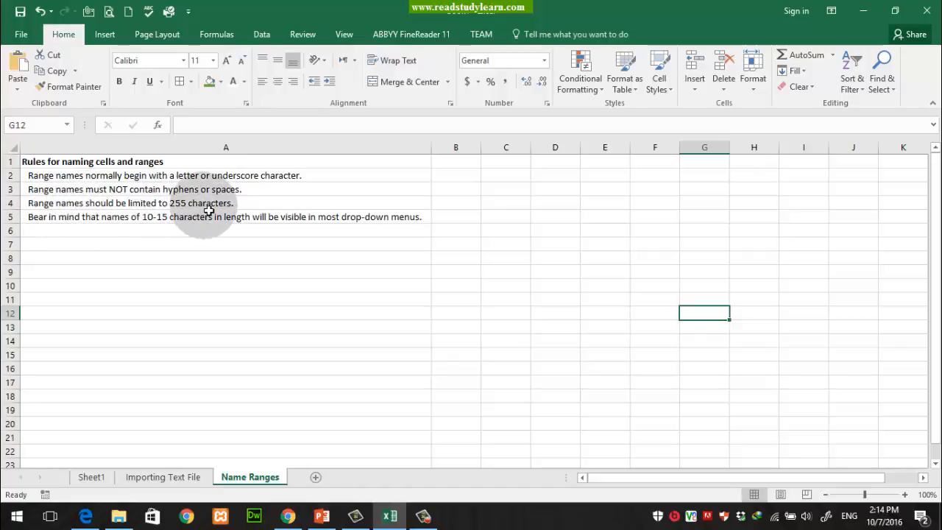
pyautogui.click(258, 206)
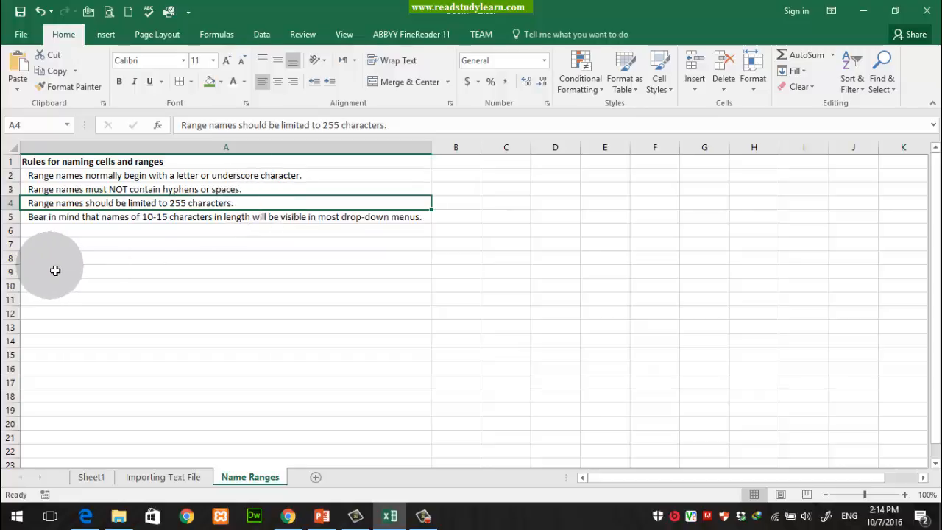
pyautogui.click(88, 219)
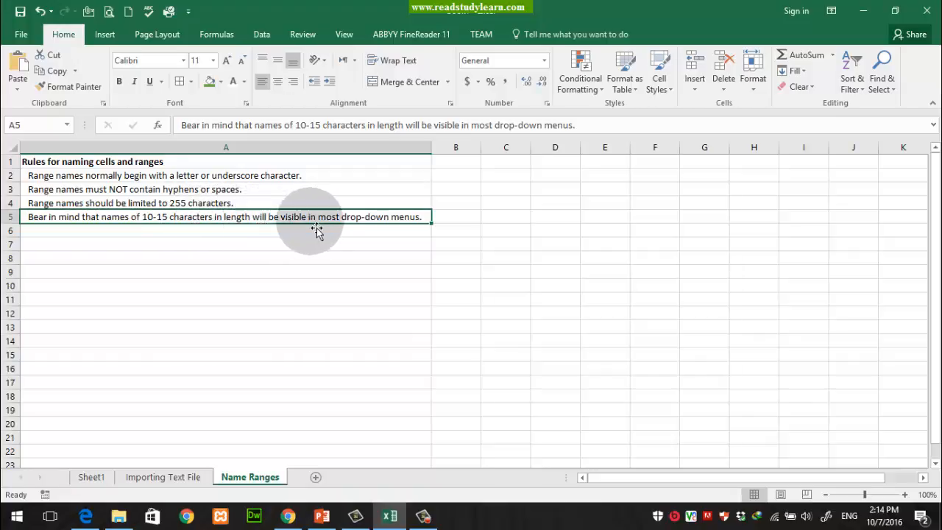
# Step: Check how the workbook's defined names appear in the drop-down list of names, leaving it without choosing one
pyautogui.click(69, 125)
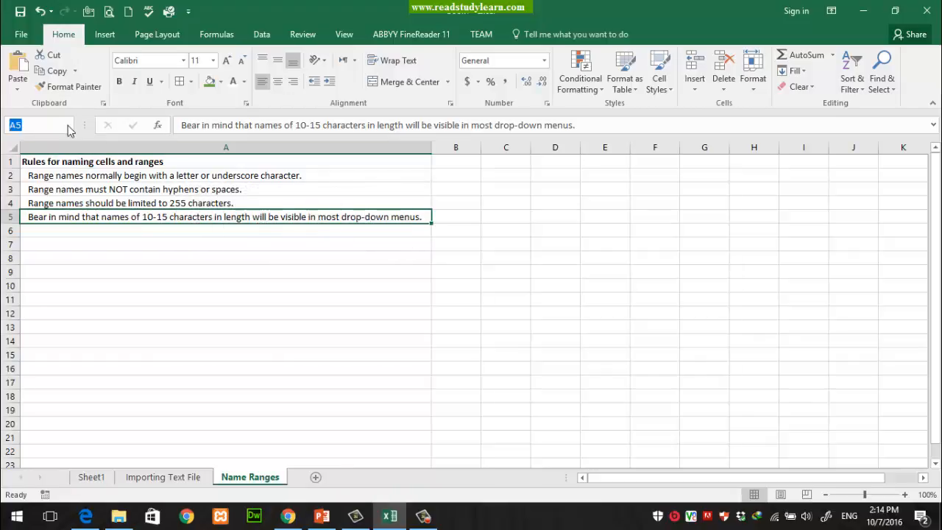
pyautogui.click(70, 127)
pyautogui.click(68, 125)
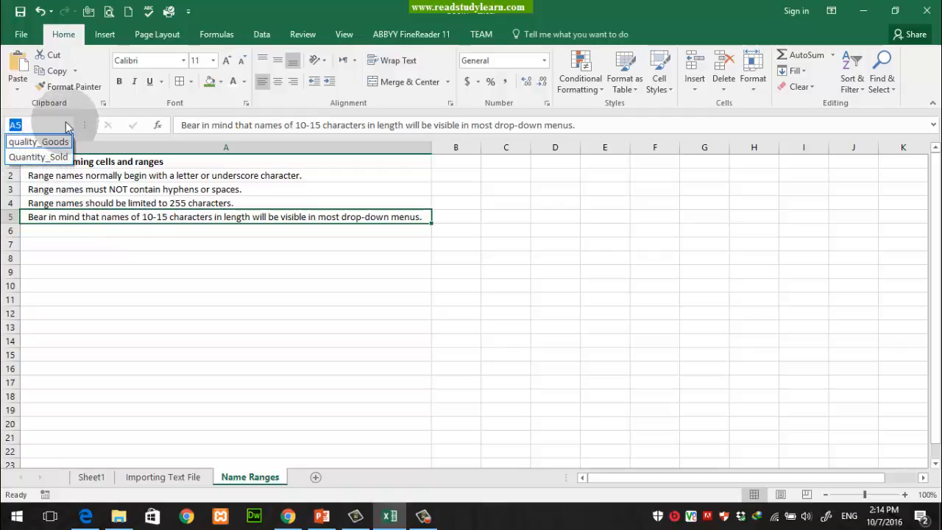
pyautogui.click(97, 128)
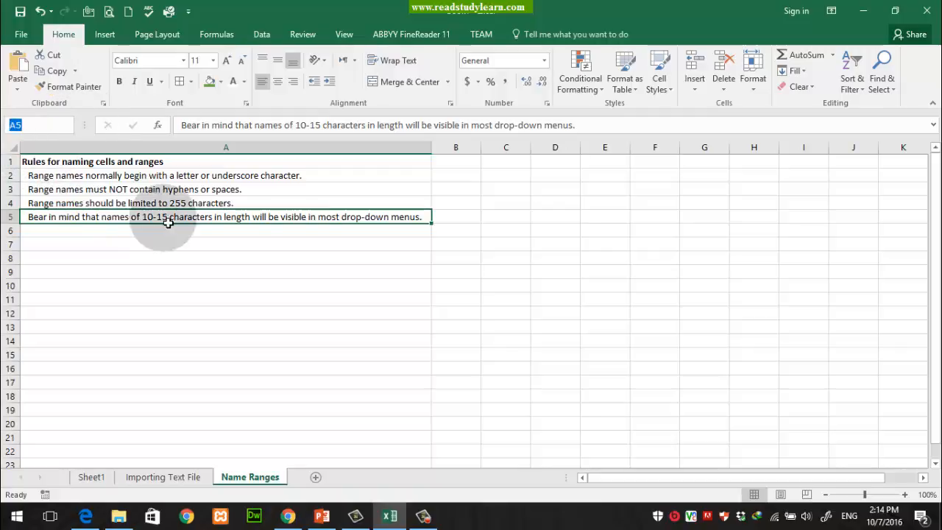
pyautogui.click(70, 125)
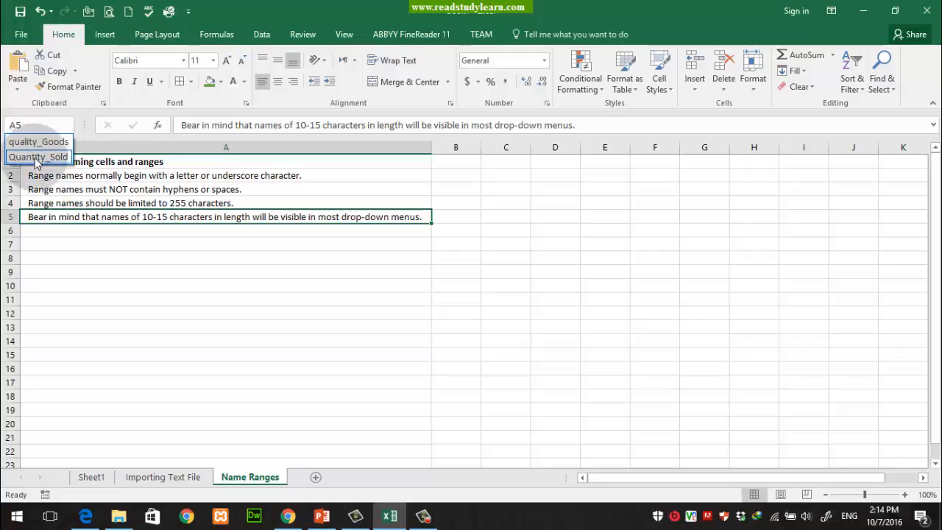
pyautogui.click(75, 125)
pyautogui.click(221, 269)
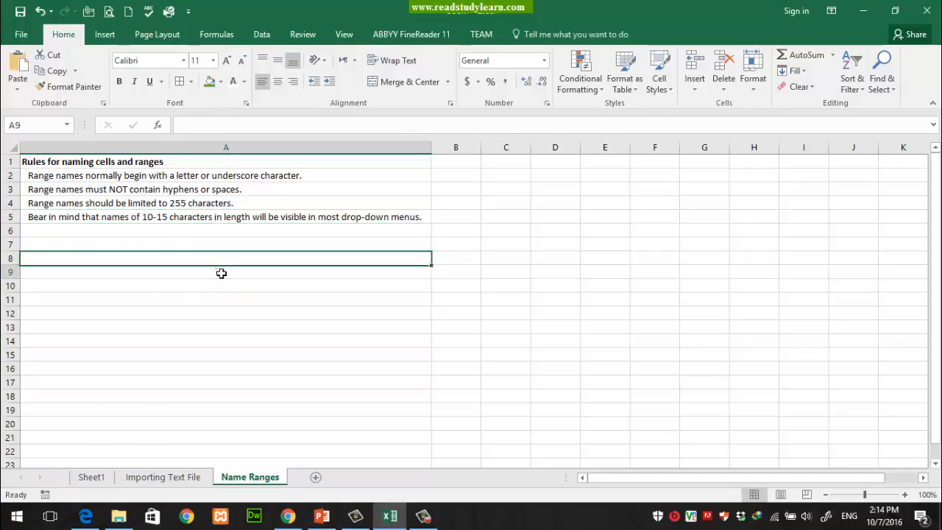
# Step: Review the block of naming rules in column A and return to the Importing Text File sheet
pyautogui.moveTo(31, 162); pyautogui.dragTo(295, 221)
pyautogui.moveTo(414, 242); pyautogui.dragTo(169, 157)
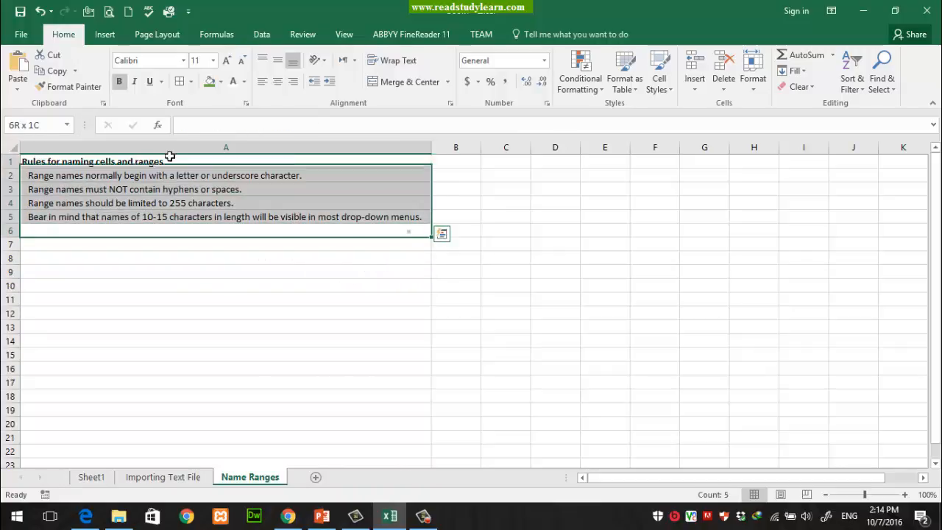
pyautogui.click(238, 218)
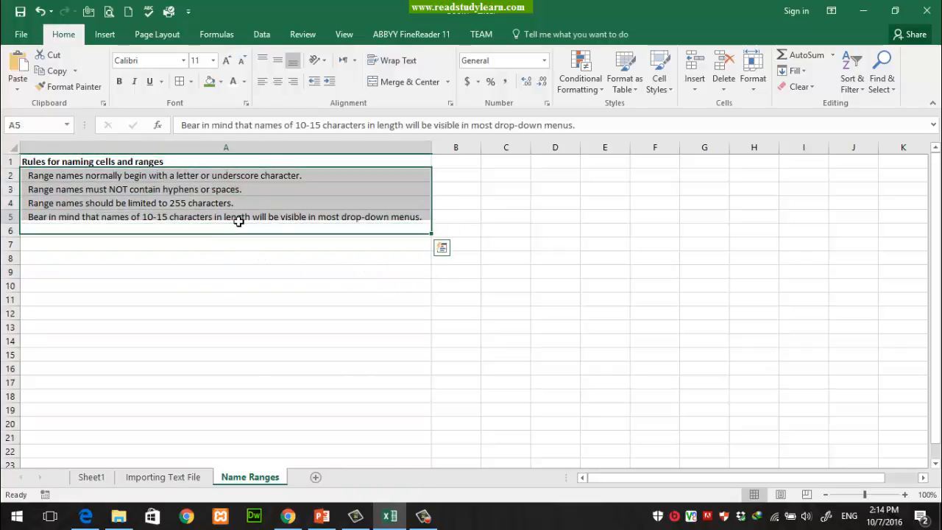
pyautogui.click(192, 480)
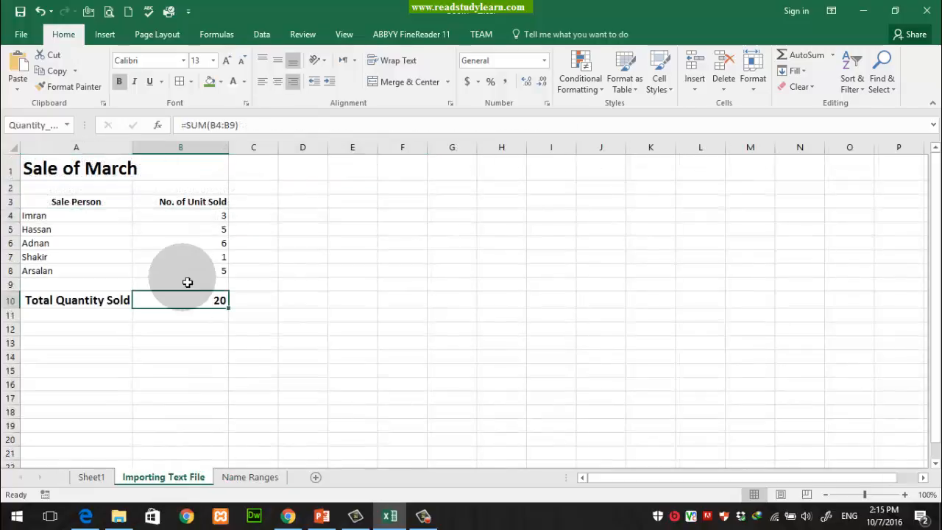
# Step: Try to edit the defined name of the total cell B10 on the Importing Text File sheet
pyautogui.click(47, 130)
pyautogui.click(39, 126)
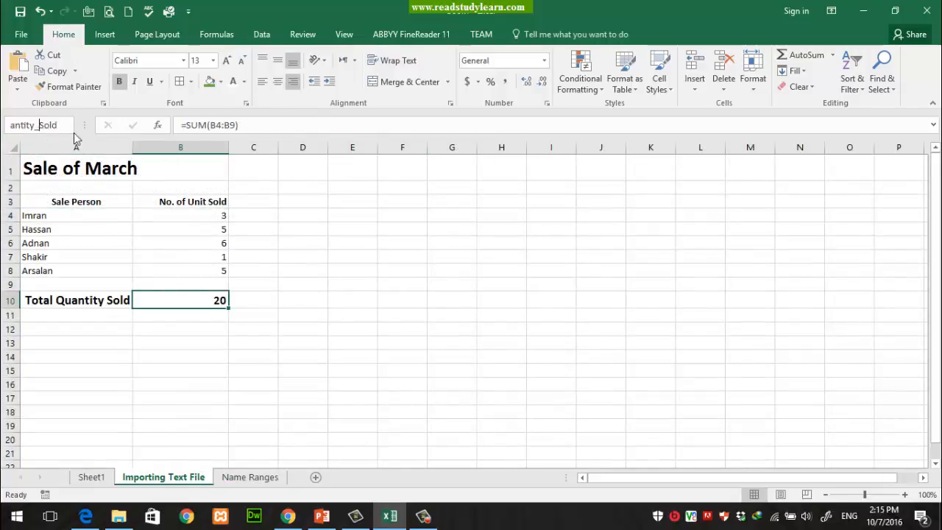
pyautogui.press('Delete')
pyautogui.press('Return')
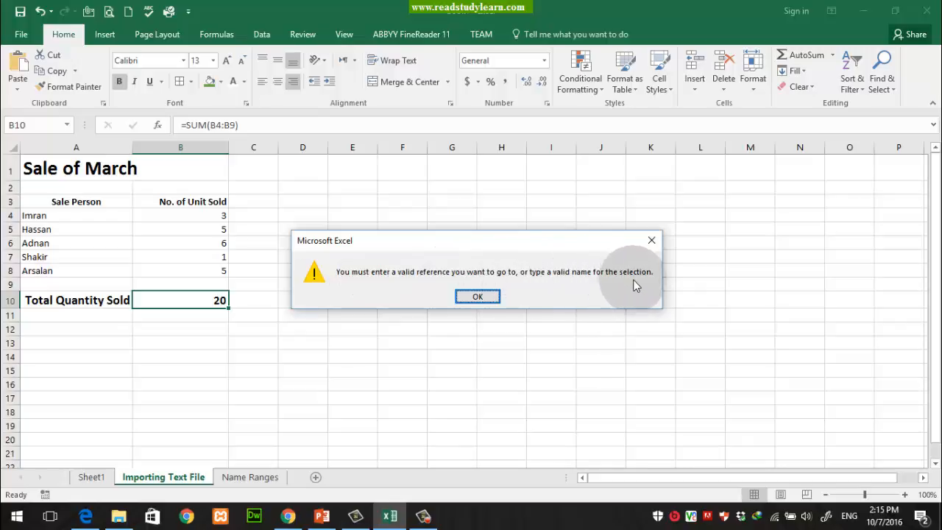
pyautogui.click(495, 297)
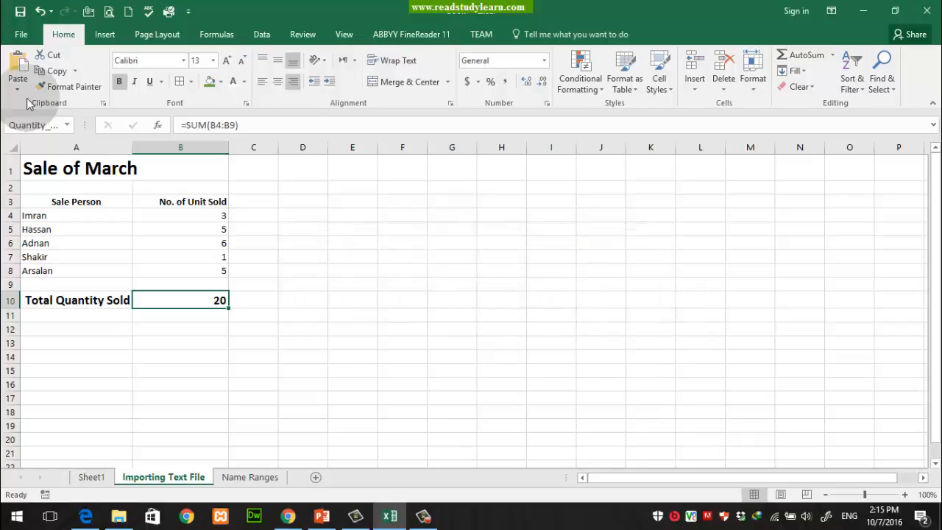
# Step: Review the naming rules in A2:A5 of the Name Ranges sheet and return to the Importing Text File sheet
pyautogui.click(253, 478)
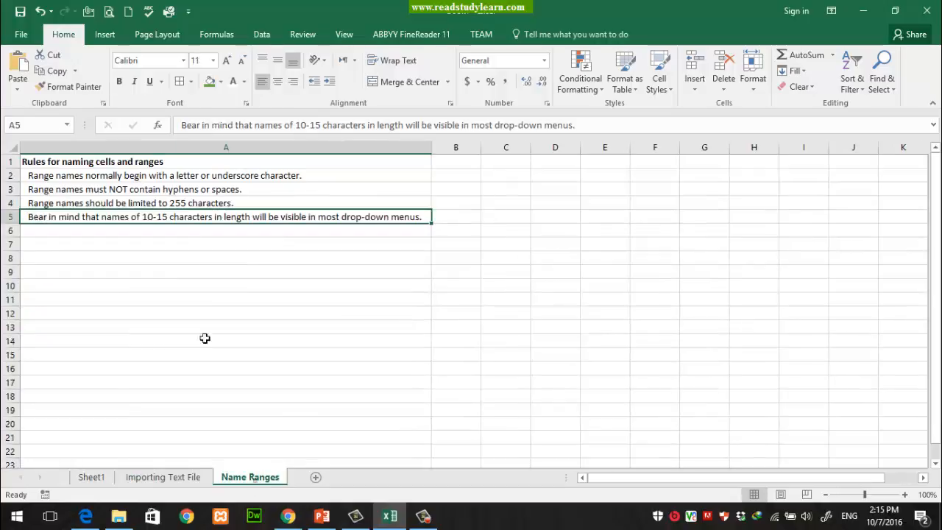
pyautogui.moveTo(168, 175); pyautogui.dragTo(193, 218)
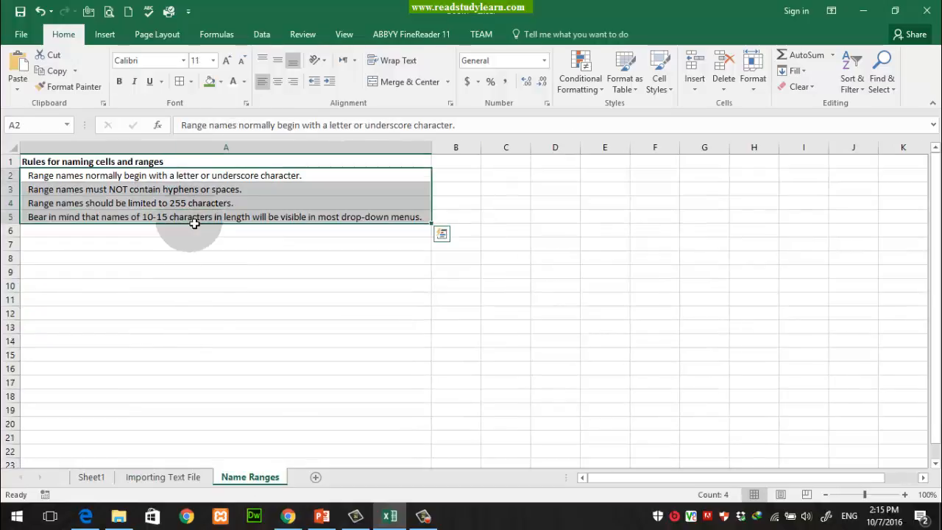
pyautogui.click(190, 480)
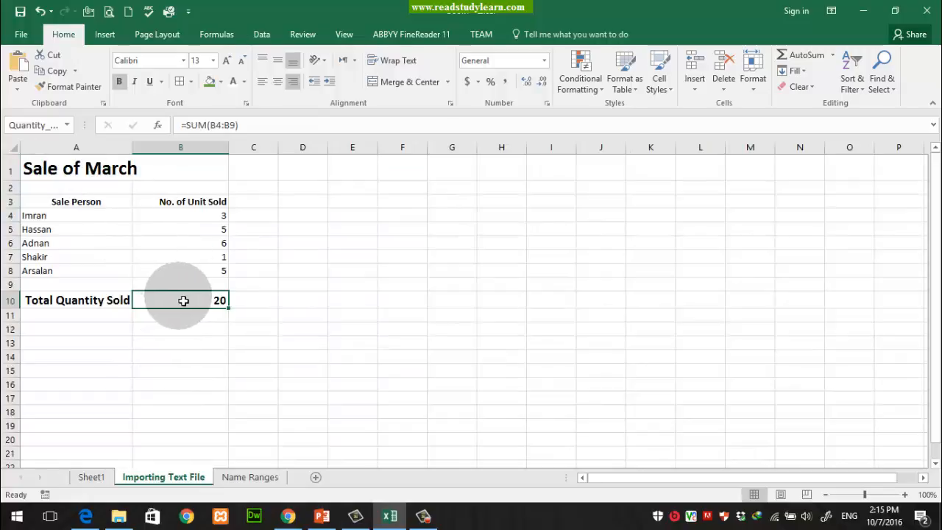
# Step: Compare the defined name of total cell B10 with its label in A10
pyautogui.click(59, 125)
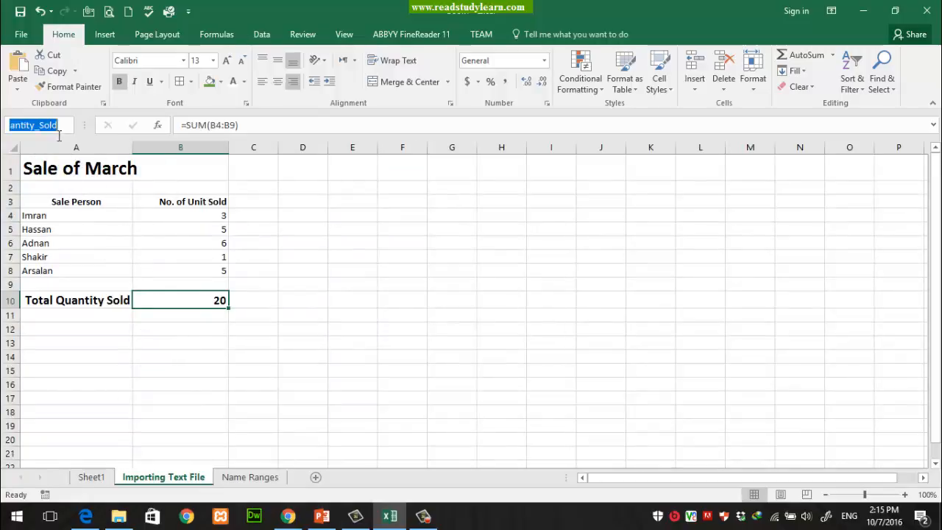
pyautogui.click(261, 316)
pyautogui.click(72, 303)
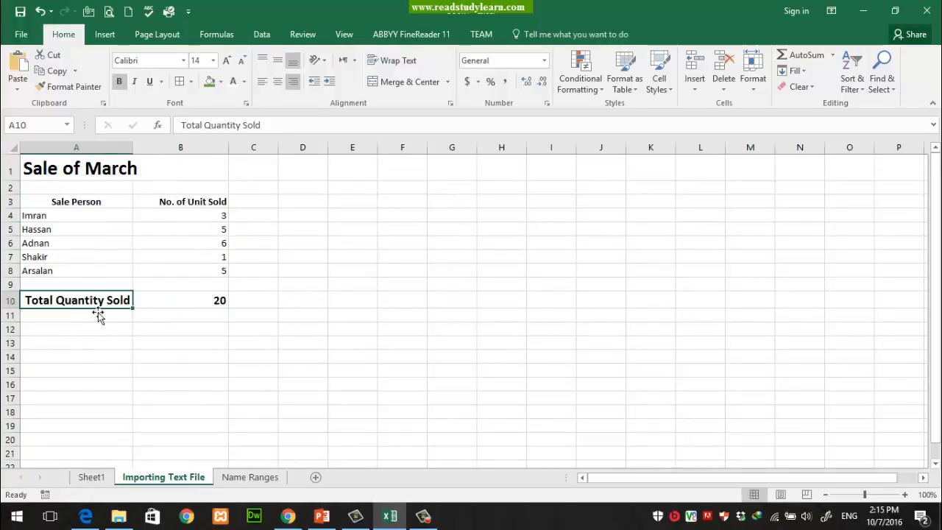
pyautogui.click(189, 303)
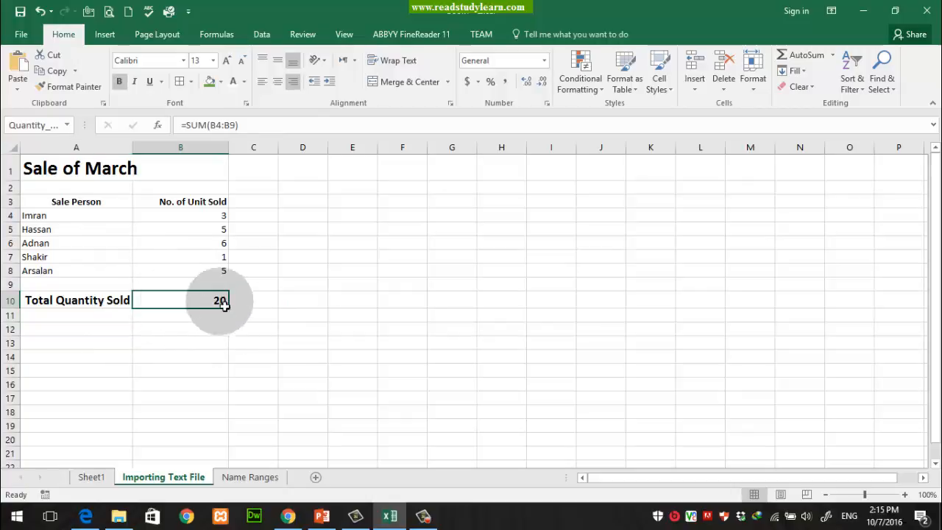
# Step: Widen column C and add the heading "Price Per Item" in C3
pyautogui.moveTo(286, 151); pyautogui.dragTo(317, 152)
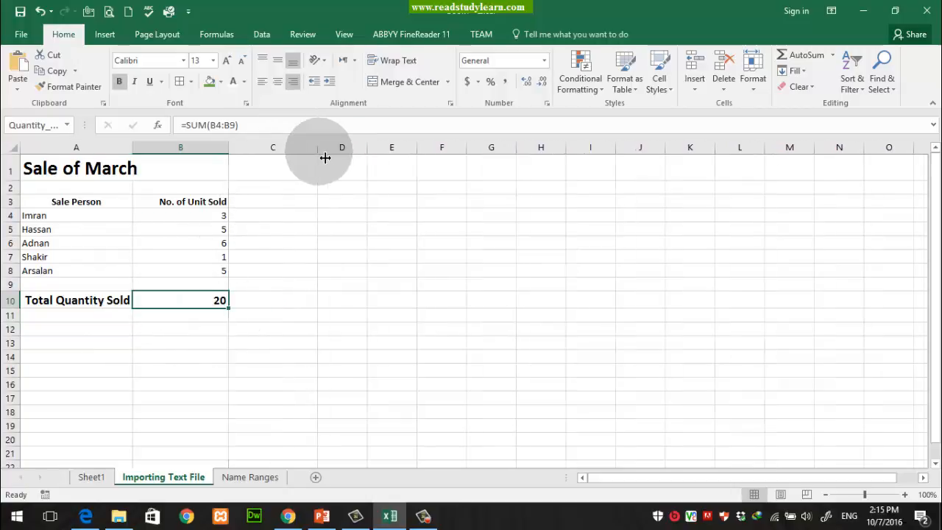
pyautogui.click(292, 207)
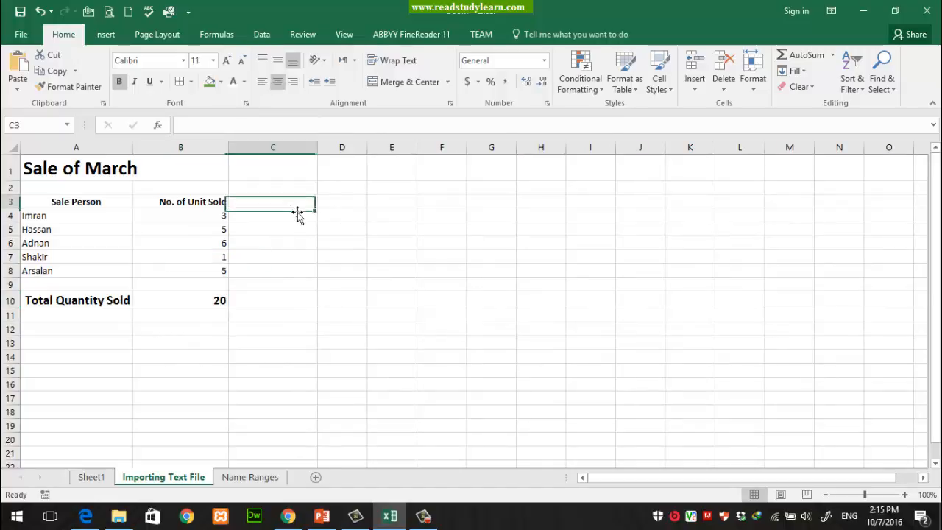
pyautogui.click(297, 213)
pyautogui.write('Per')
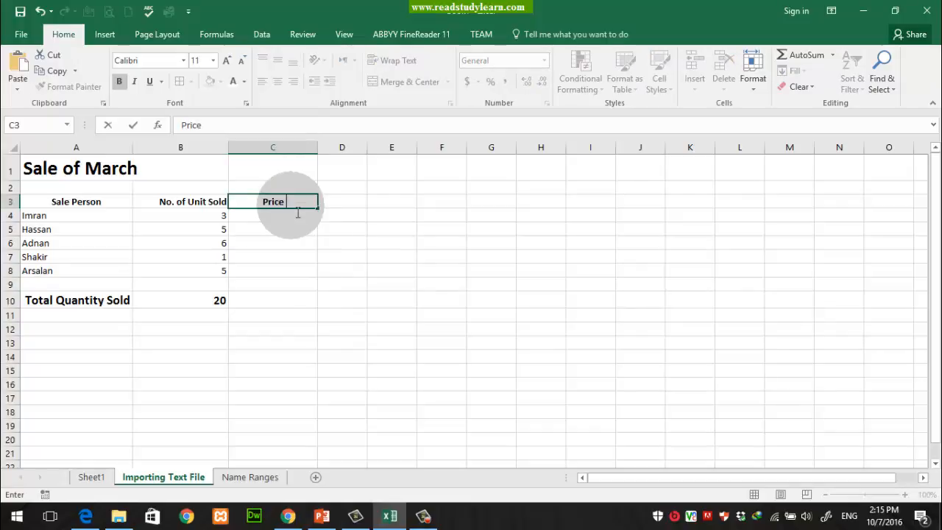
pyautogui.write('Per Item')
pyautogui.press('Return')
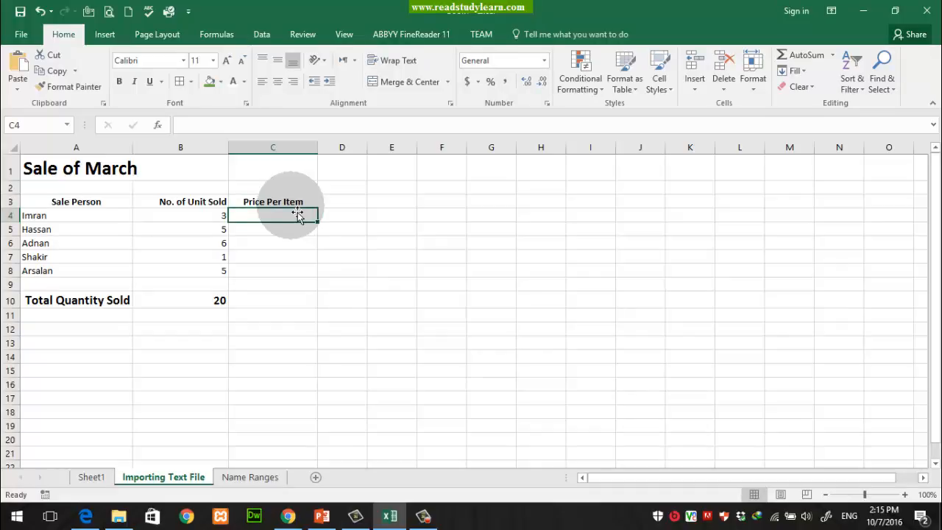
# Step: Enter 25.25 as the price in C4 and right-align the Price Per Item heading
pyautogui.write('25')
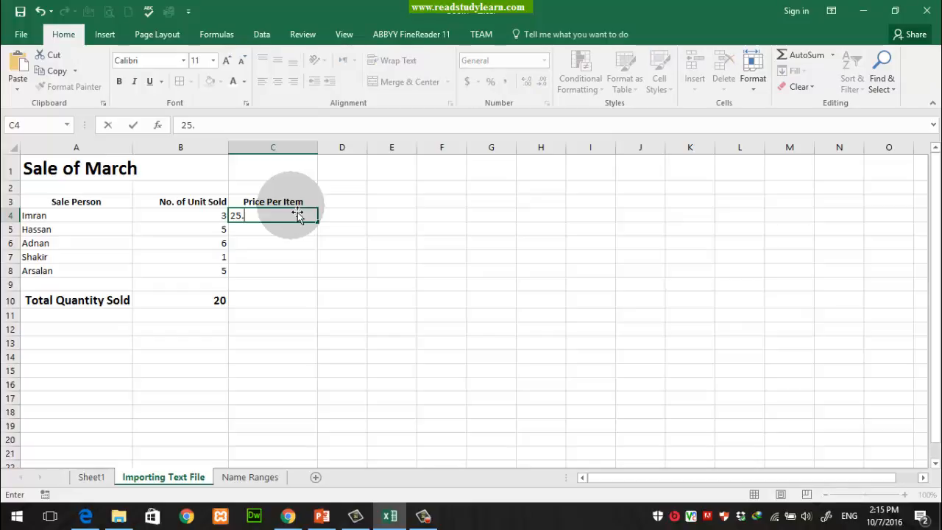
pyautogui.write('.25')
pyautogui.press('Return')
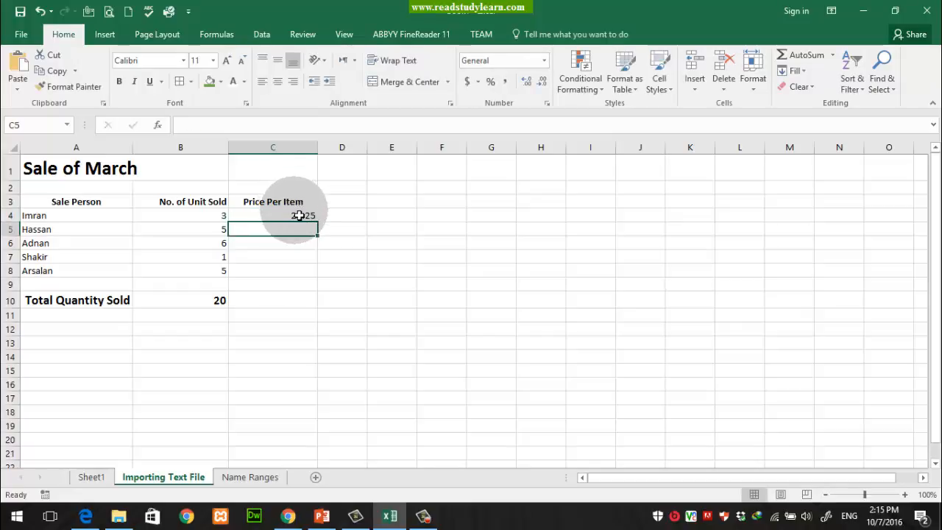
pyautogui.click(302, 218)
pyautogui.click(309, 203)
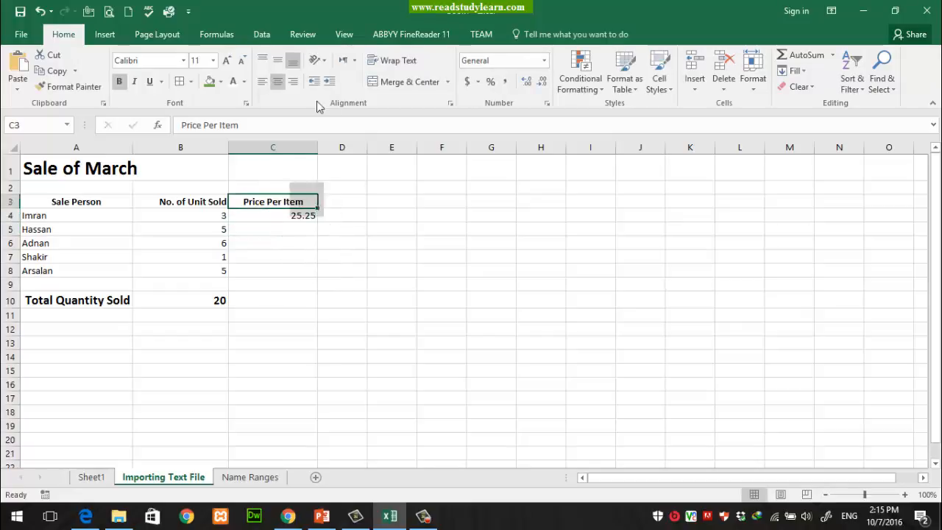
pyautogui.click(294, 81)
# Step: Name the price cell C4 Price_per_Item
pyautogui.click(295, 215)
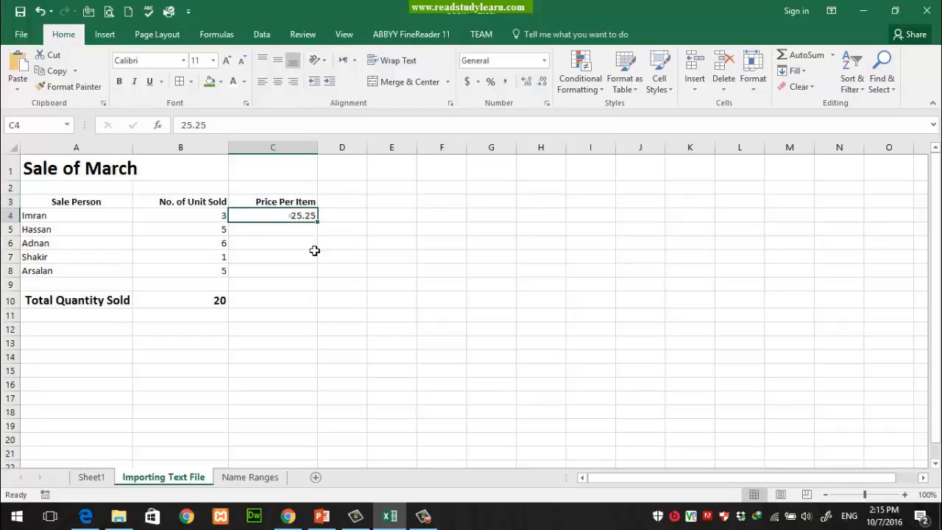
pyautogui.click(31, 131)
pyautogui.click(37, 132)
pyautogui.write('Price_per_...')
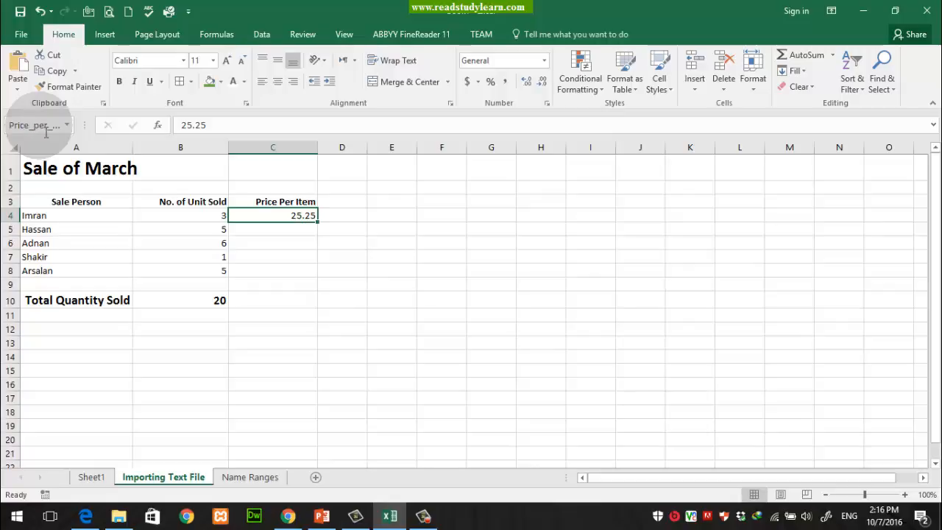
# Step: Check the full name of price cell C4, and view the workbook's defined names with total cell B10 selected
pyautogui.click(47, 131)
pyautogui.click(49, 131)
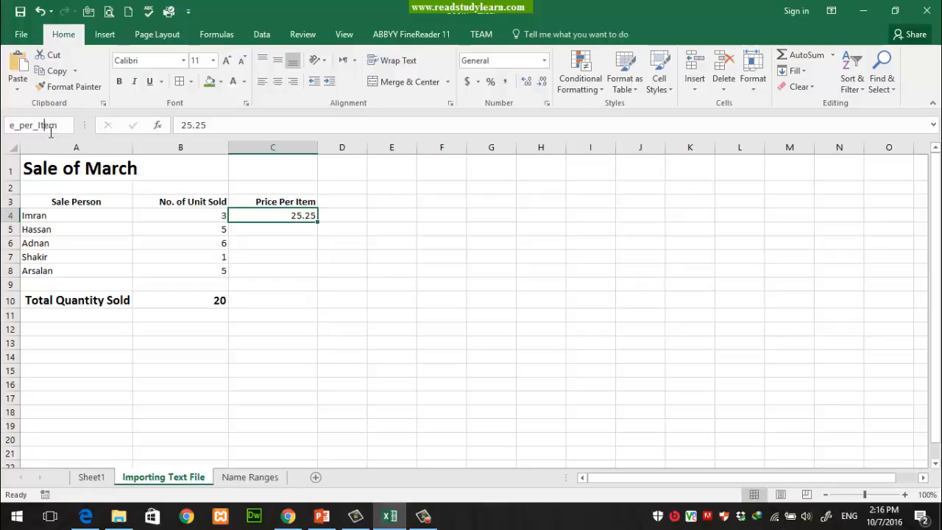
pyautogui.click(190, 305)
pyautogui.click(67, 125)
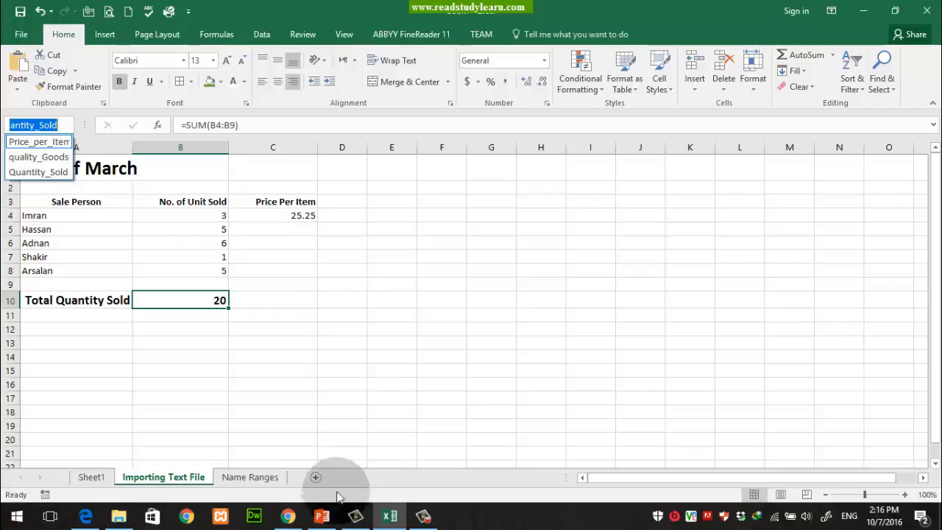
# Step: Highlight the topics 'Naming cell range(s) in a worksheet' and 'Named ranges within formulas' on the PowerPoint slide, and return to Excel
pyautogui.click(321, 515)
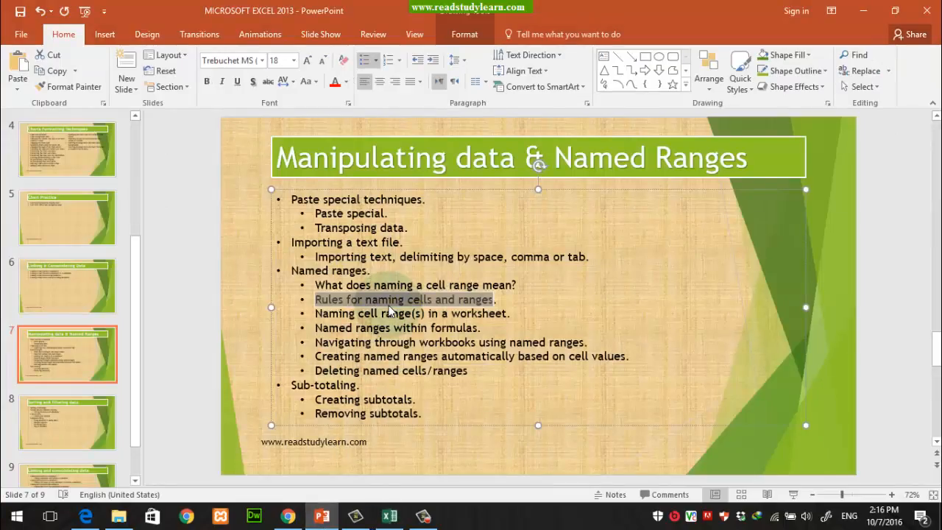
pyautogui.click(322, 315)
pyautogui.moveTo(322, 319); pyautogui.dragTo(493, 324)
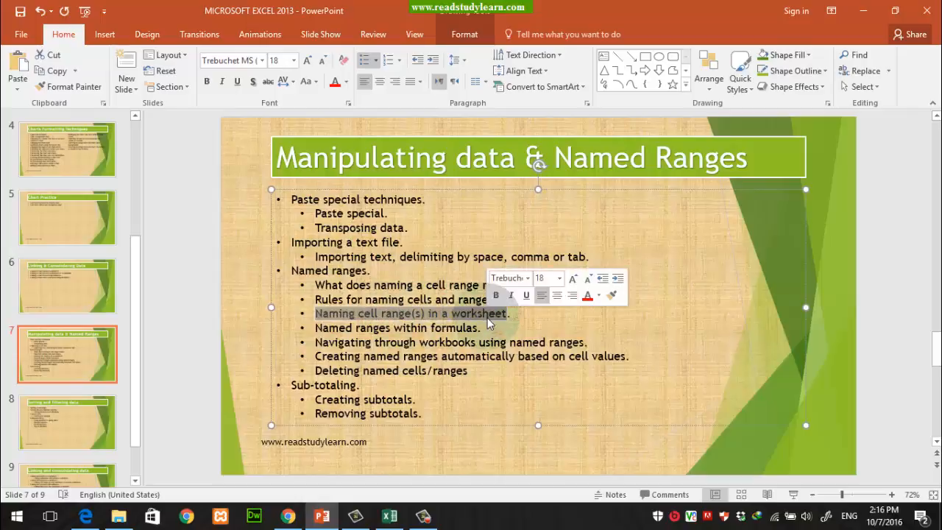
pyautogui.moveTo(316, 328); pyautogui.dragTo(446, 336)
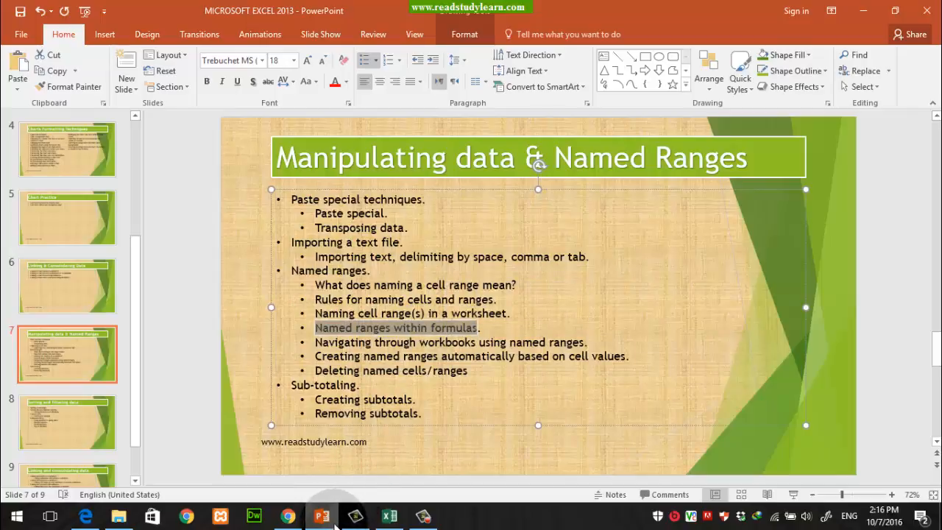
pyautogui.click(332, 521)
pyautogui.click(331, 358)
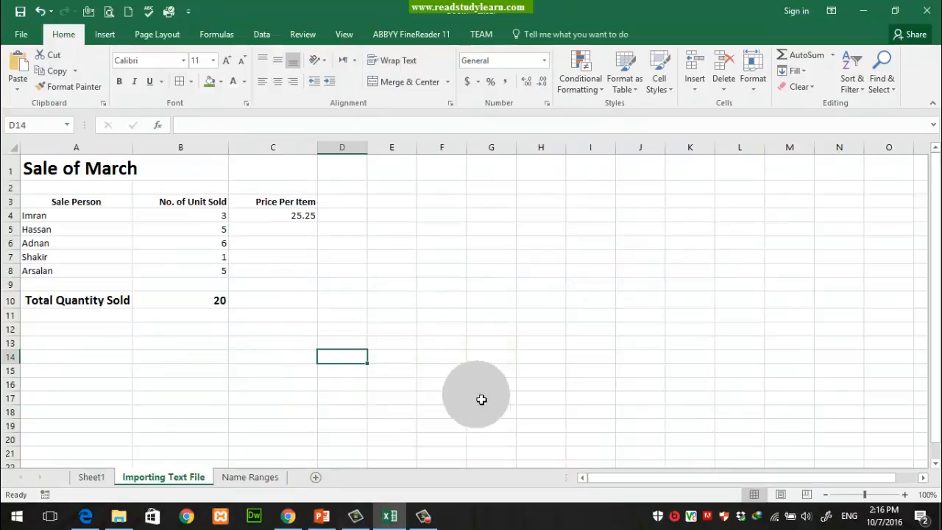
# Step: Examine the two named cells of the Sale of March table, total B10 and price C4
pyautogui.click(361, 302)
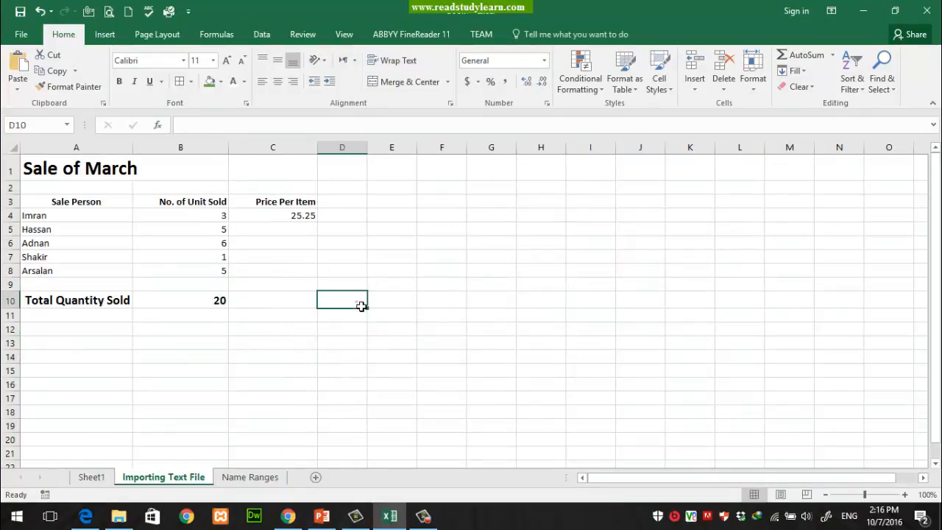
pyautogui.click(120, 346)
pyautogui.click(211, 347)
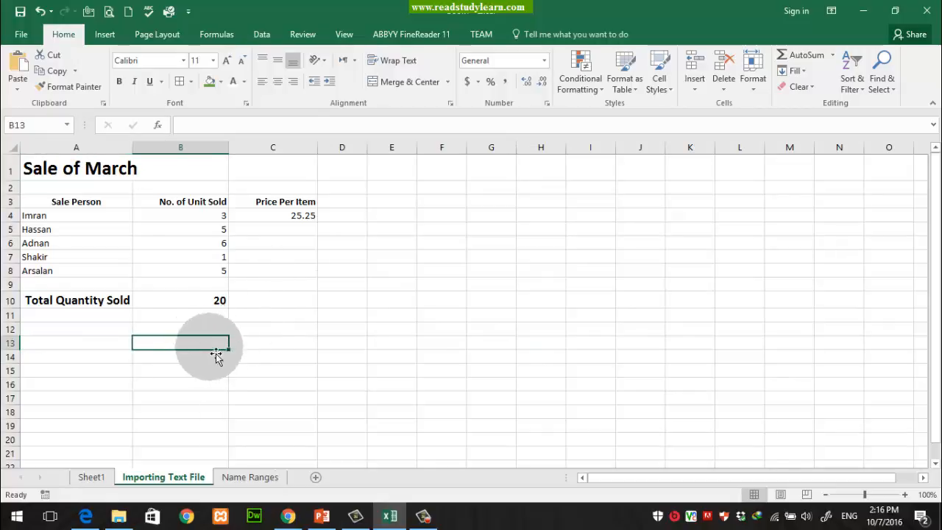
pyautogui.click(222, 302)
pyautogui.click(307, 217)
pyautogui.click(206, 300)
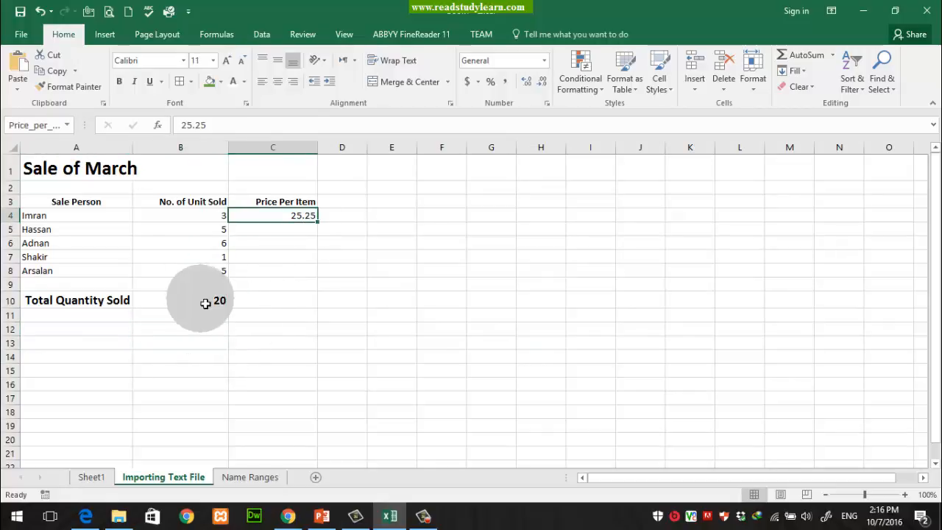
pyautogui.click(280, 216)
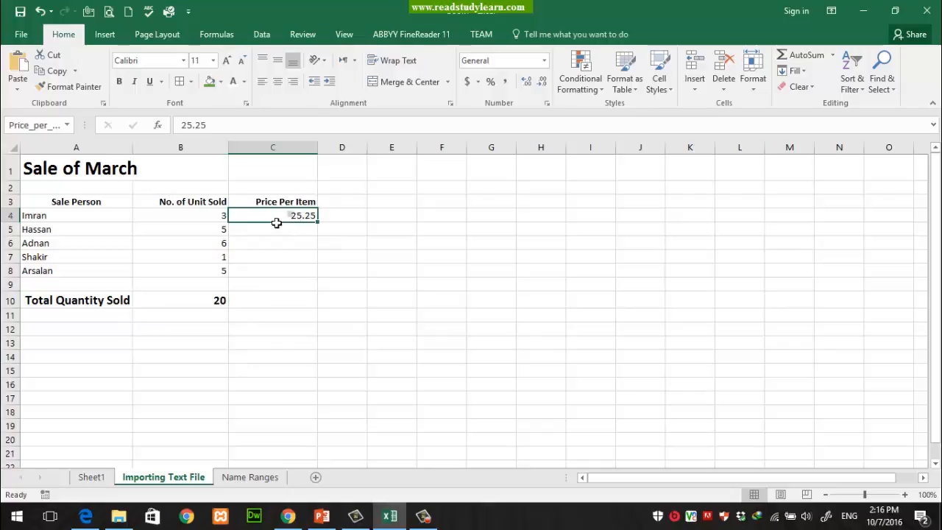
# Step: Check the list of defined names without choosing one, and revisit the named total and price cells before selecting B13
pyautogui.click(67, 125)
pyautogui.click(296, 361)
pyautogui.click(219, 301)
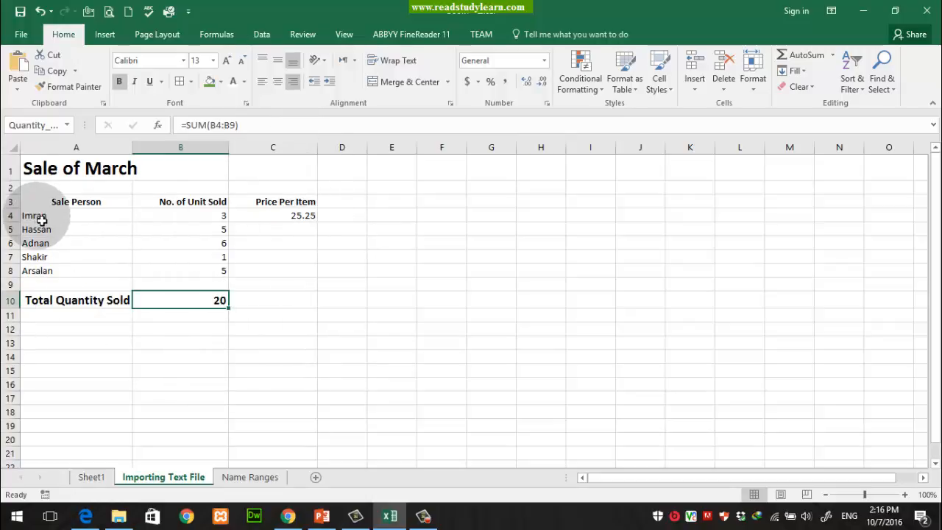
pyautogui.click(210, 340)
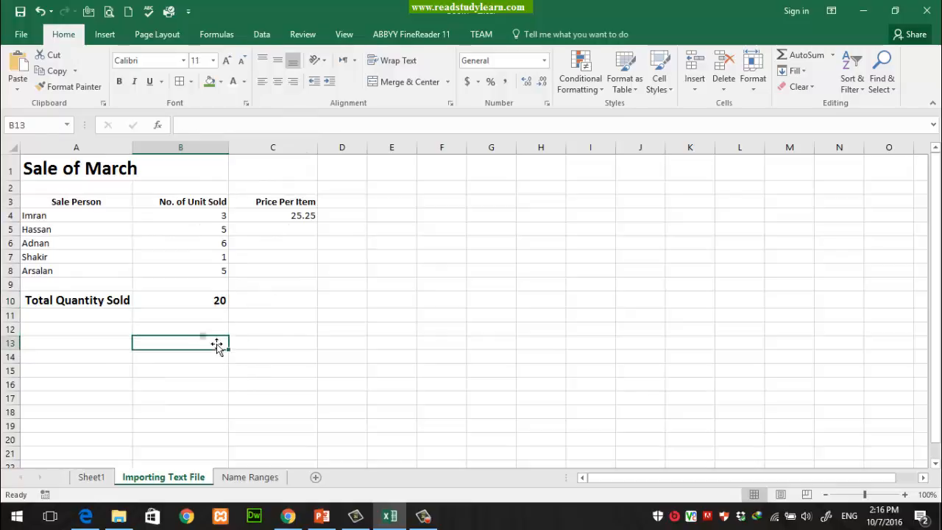
pyautogui.click(214, 300)
pyautogui.click(303, 215)
pyautogui.click(212, 342)
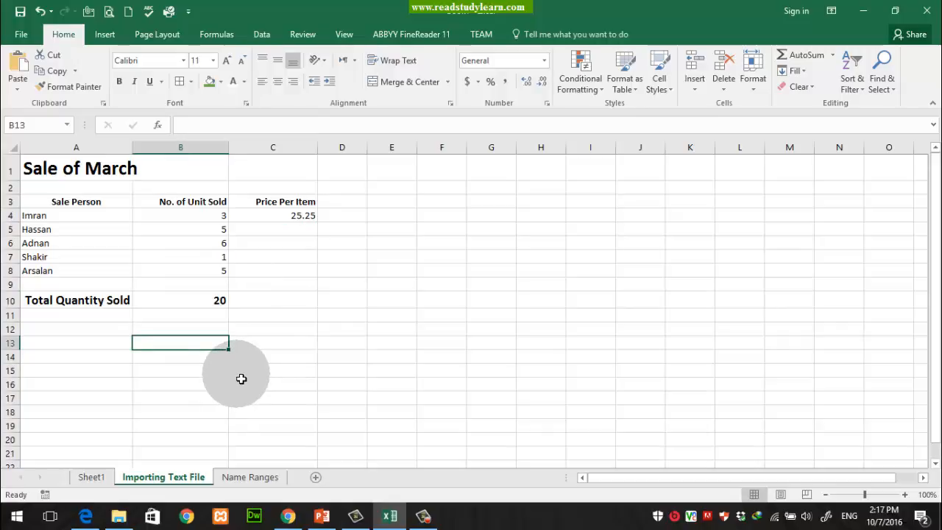
# Step: View the list of defined names from B13 and from total cell B10 without choosing one, and select A12
pyautogui.click(68, 125)
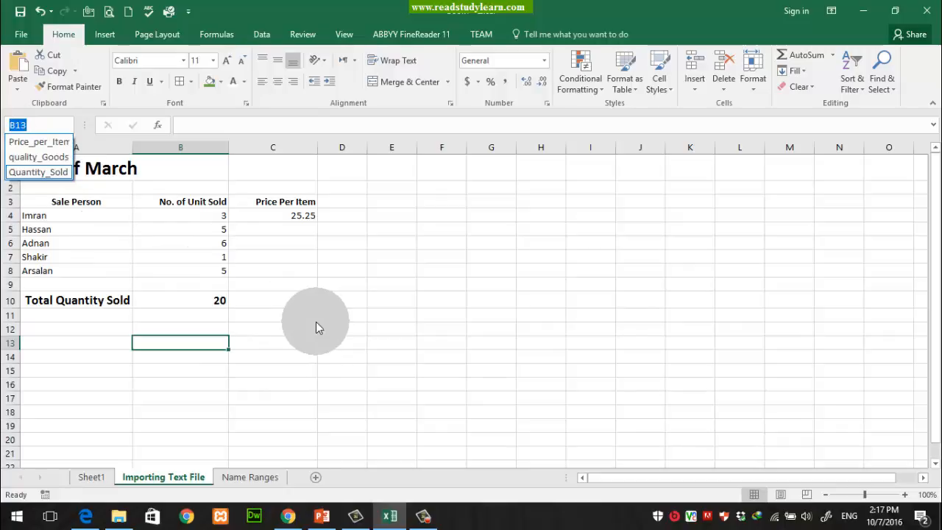
pyautogui.click(206, 307)
pyautogui.click(207, 302)
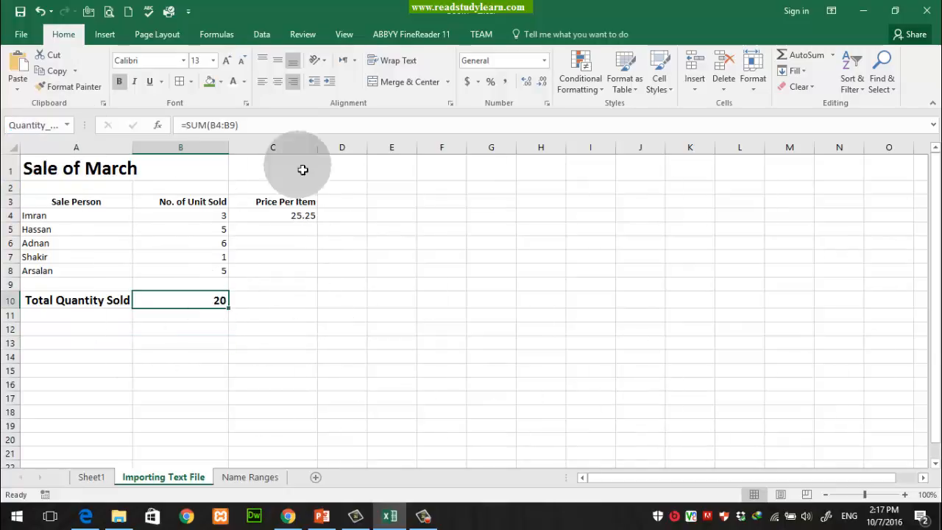
pyautogui.click(69, 126)
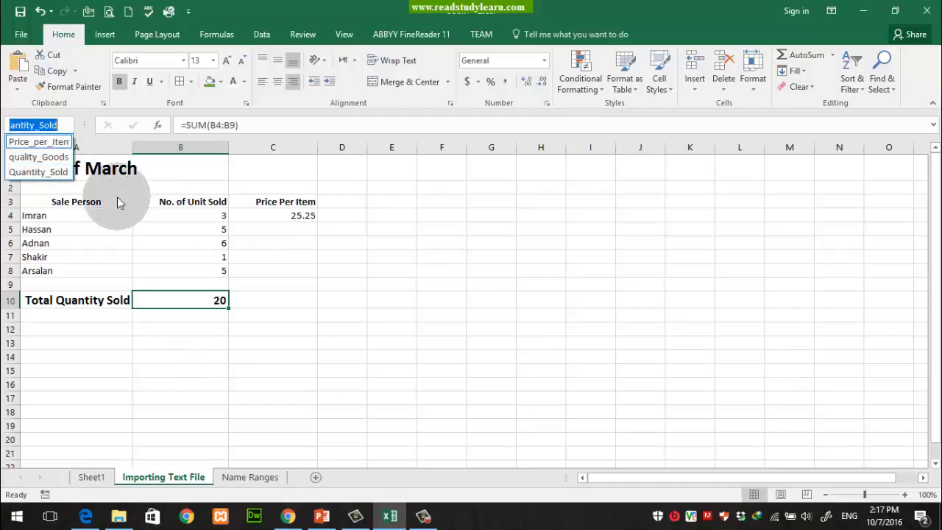
pyautogui.click(170, 348)
pyautogui.click(101, 346)
pyautogui.click(107, 333)
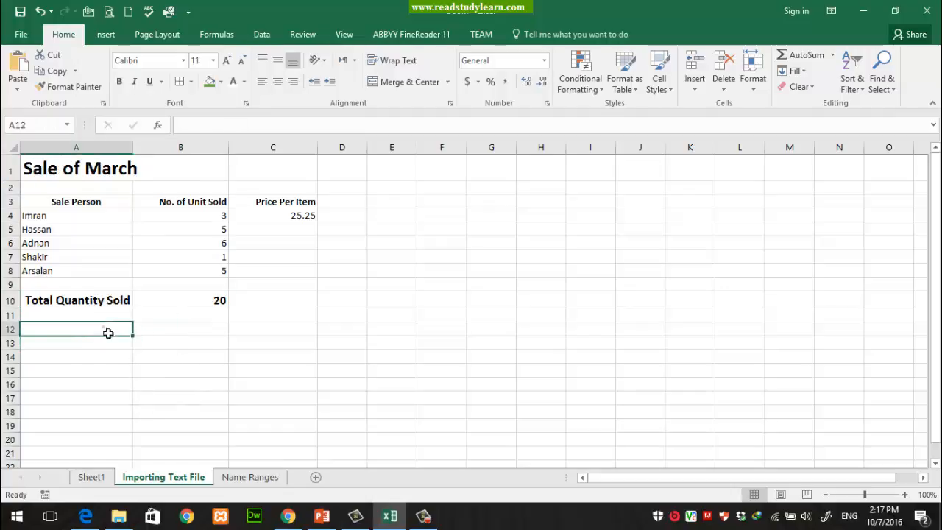
# Step: Switch to the PowerPoint slide, clear the text selection on 'Named ranges within formulas', and return to Excel
pyautogui.click(322, 514)
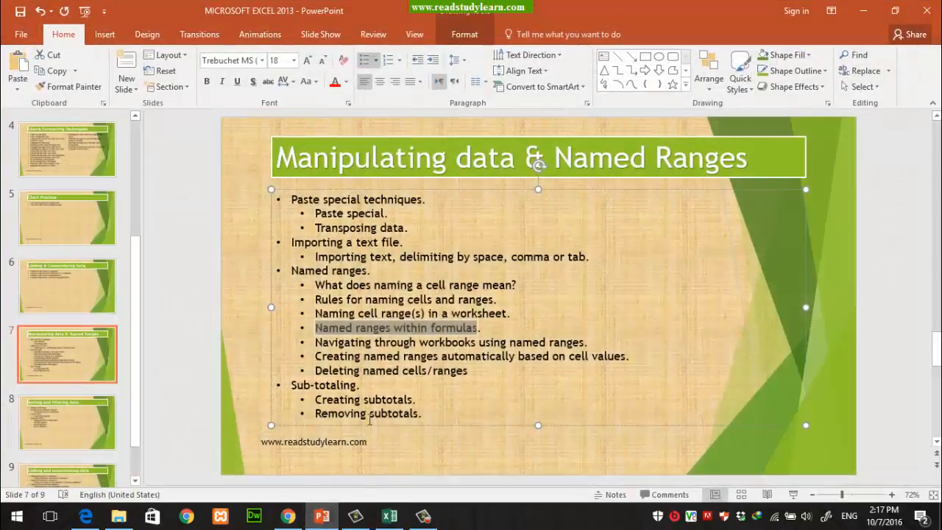
pyautogui.click(339, 331)
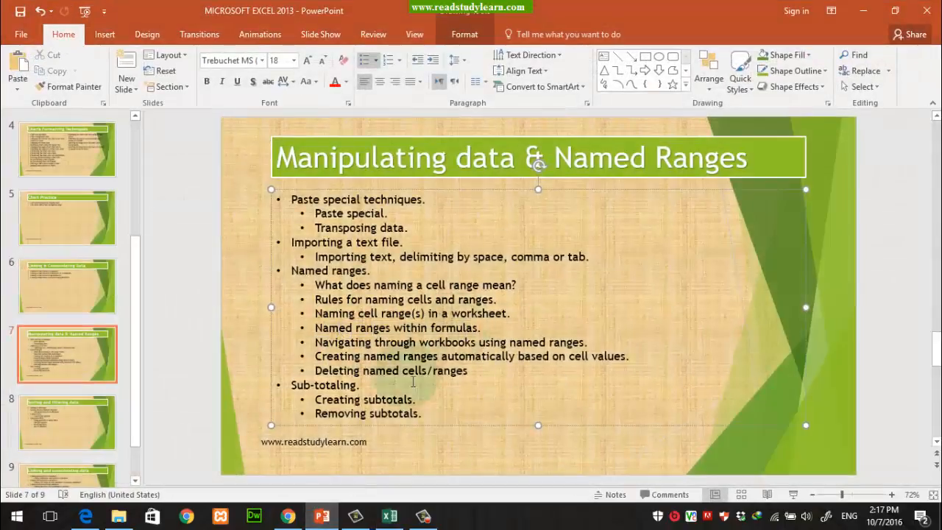
pyautogui.moveTo(332, 518)
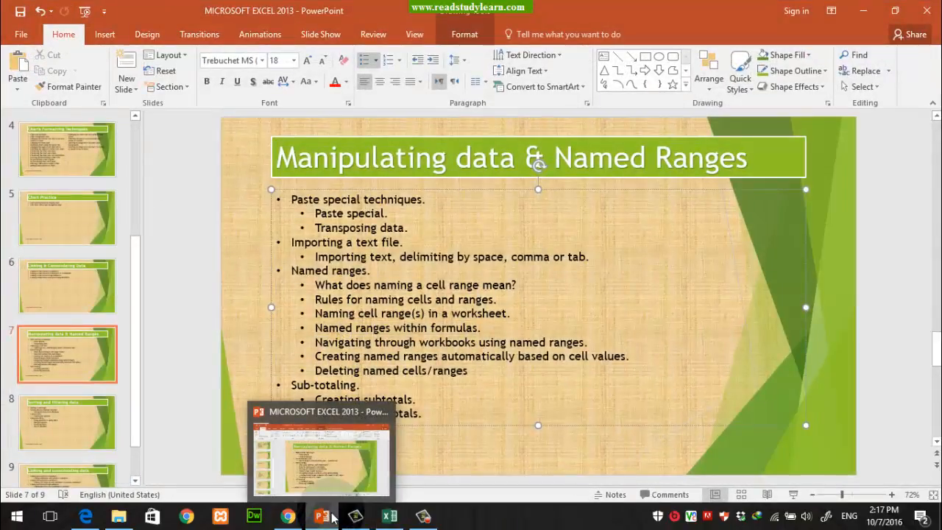
pyautogui.click(389, 515)
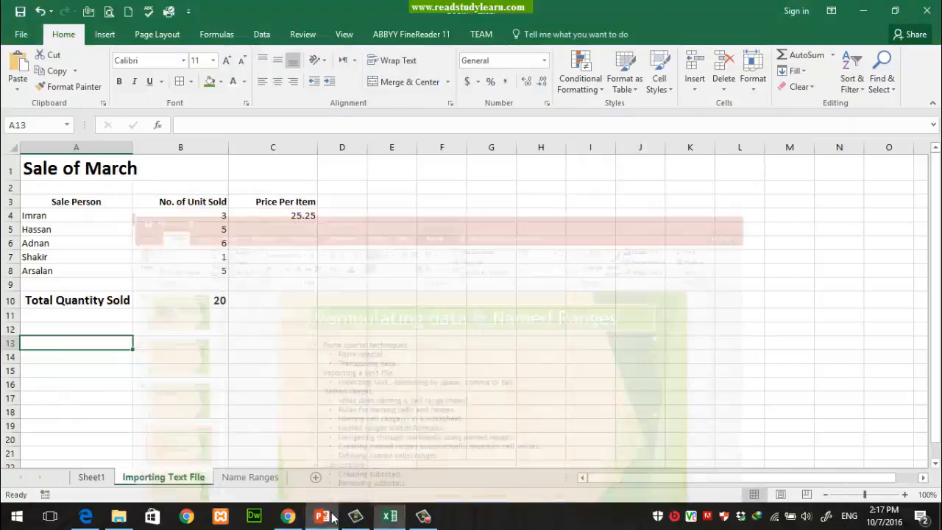
# Step: Review the named quantity total in B10 and the named price per item in C4 as inputs for a sales amount formula
pyautogui.click(125, 343)
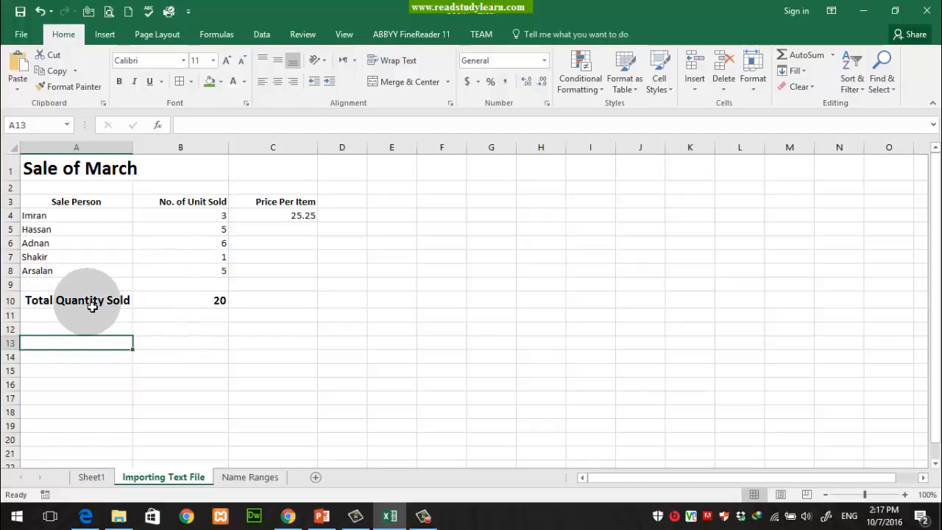
pyautogui.click(193, 304)
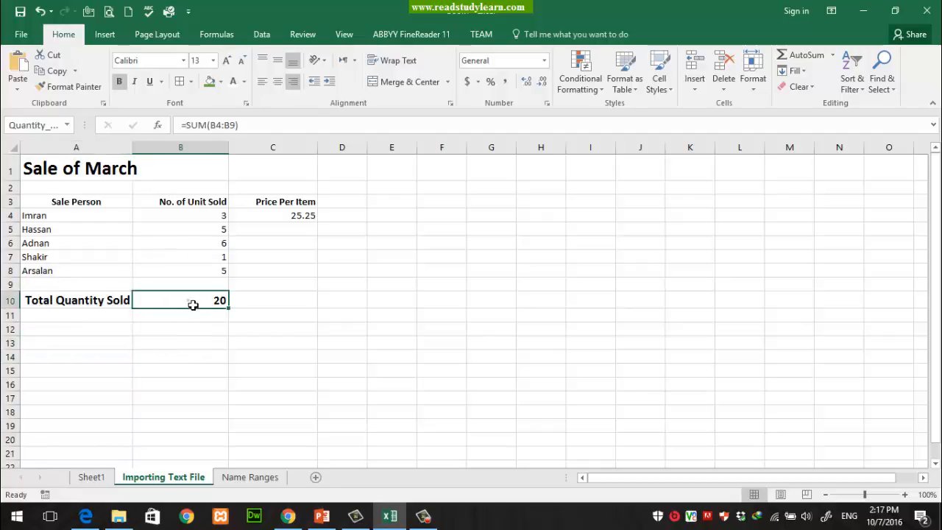
pyautogui.click(295, 217)
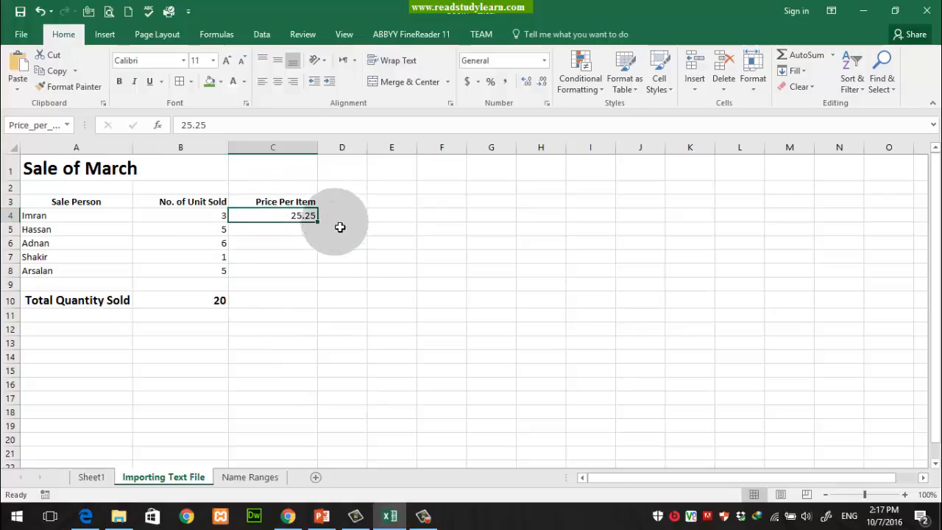
pyautogui.click(110, 344)
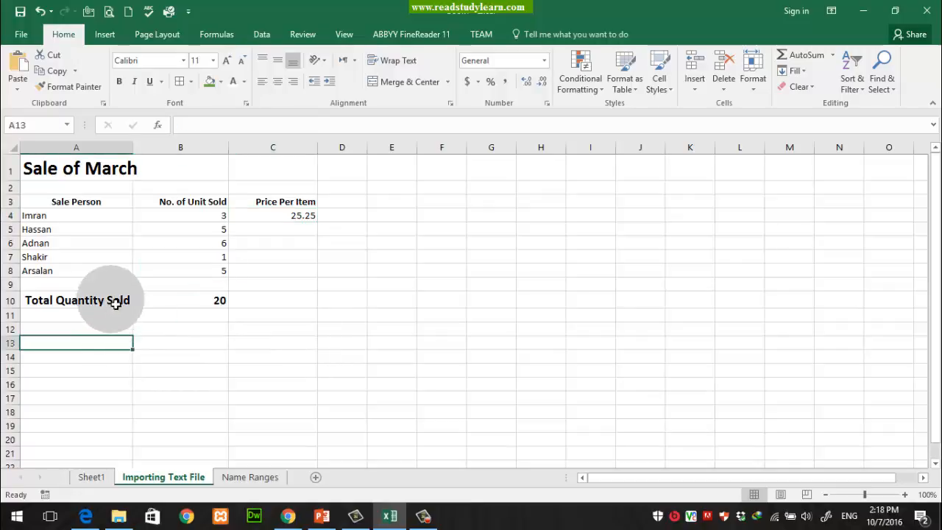
pyautogui.click(211, 302)
pyautogui.click(277, 217)
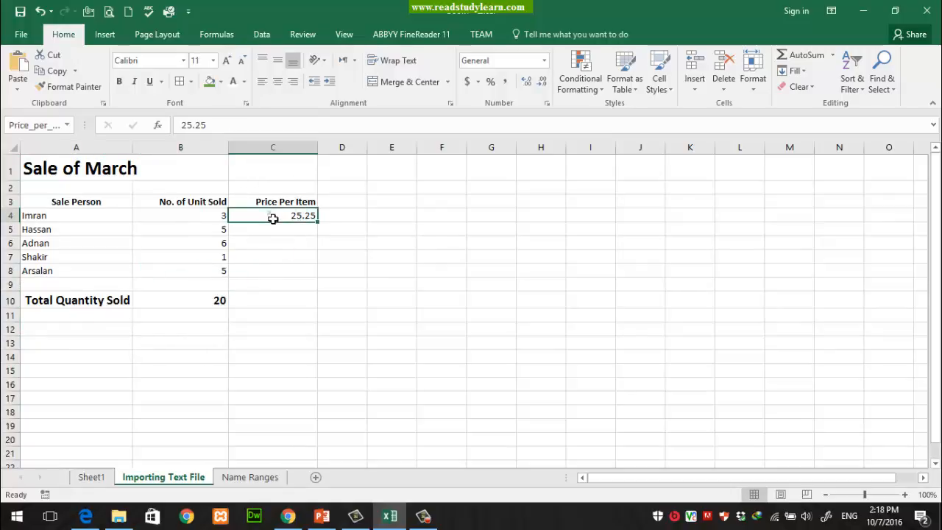
pyautogui.click(194, 300)
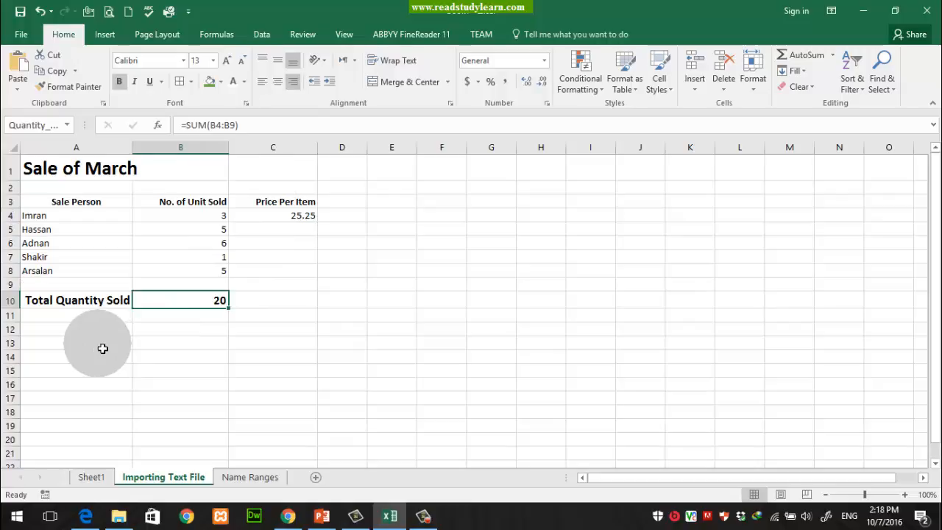
# Step: Enter the label 'Total Amount of Sale' in cell A13
pyautogui.click(102, 348)
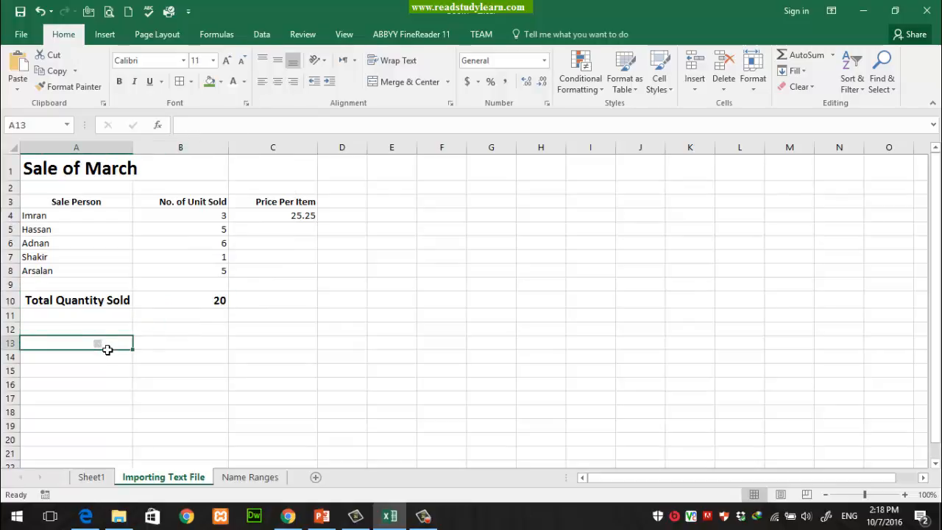
pyautogui.click(108, 350)
pyautogui.write('Total Amount of Sale')
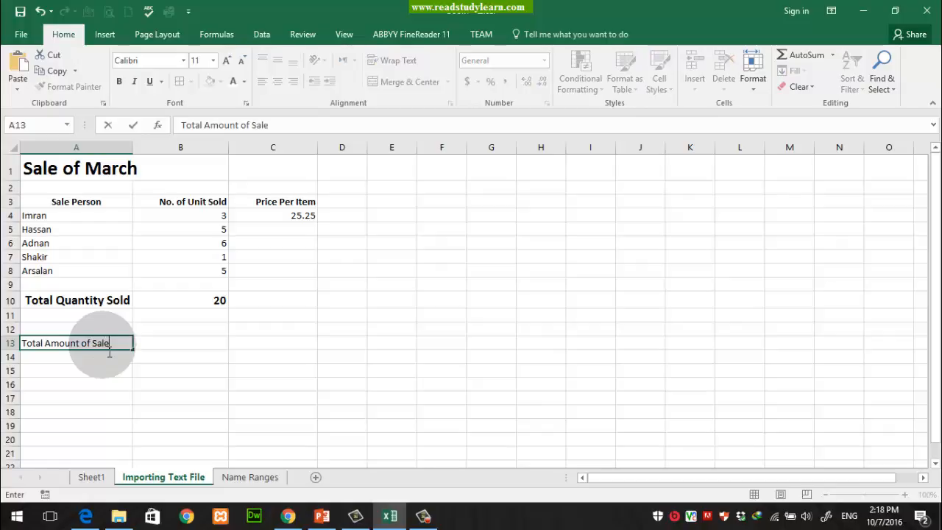
pyautogui.press('Tab')
# Step: Copy the 'Total Quantity Sold' label cell A10 to apply its formatting to the label in A13
pyautogui.click(95, 305)
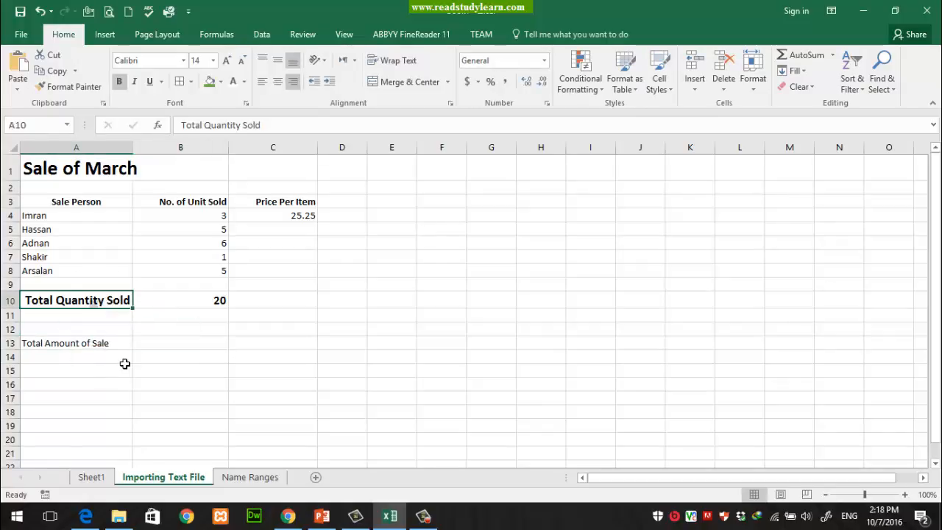
pyautogui.hotkey('ctrl', 'c')
pyautogui.click(87, 347)
pyautogui.rightClick(88, 347)
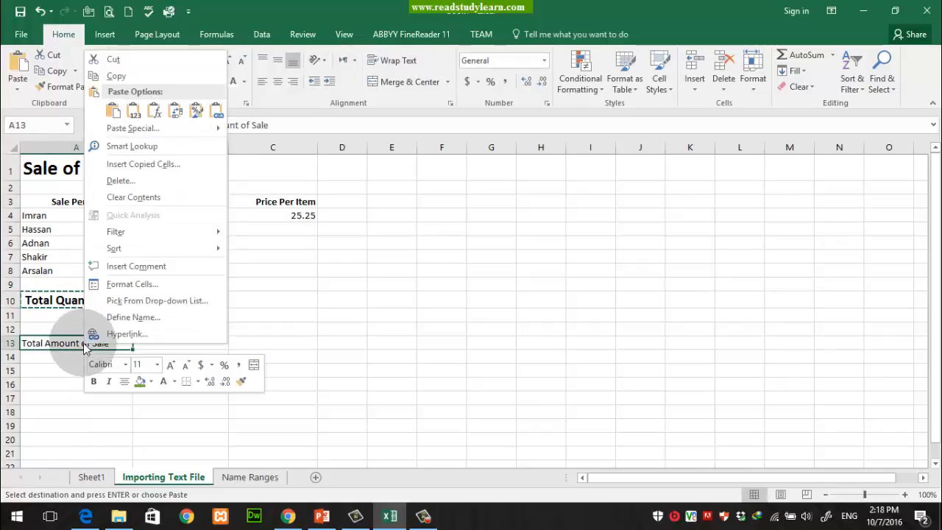
# Step: Paste only the copied label's formatting onto the Total Amount of Sale label in A13 and autofit column A
pyautogui.click(195, 110)
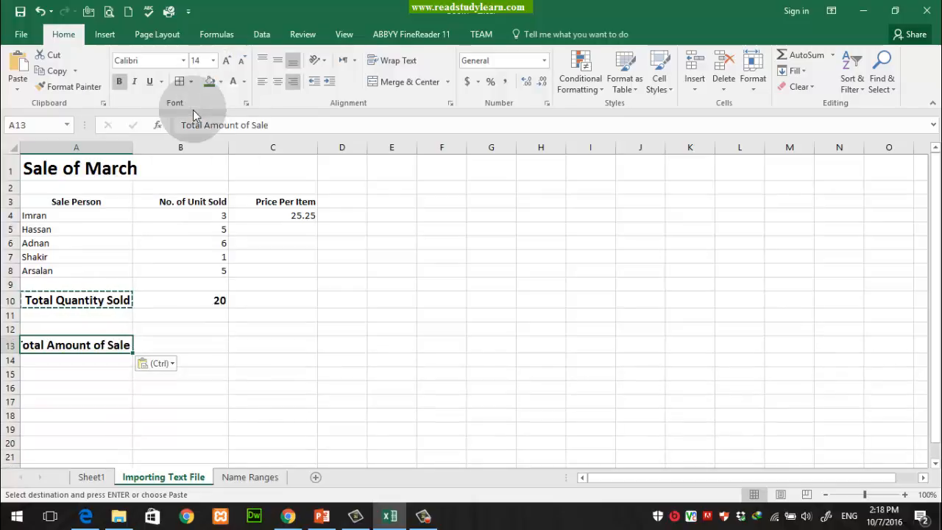
pyautogui.doubleClick(133, 148)
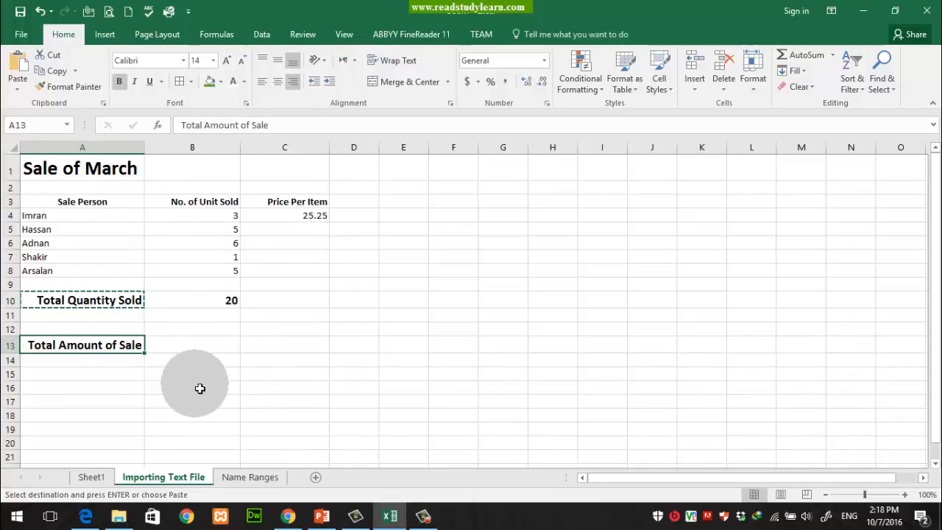
pyautogui.click(194, 341)
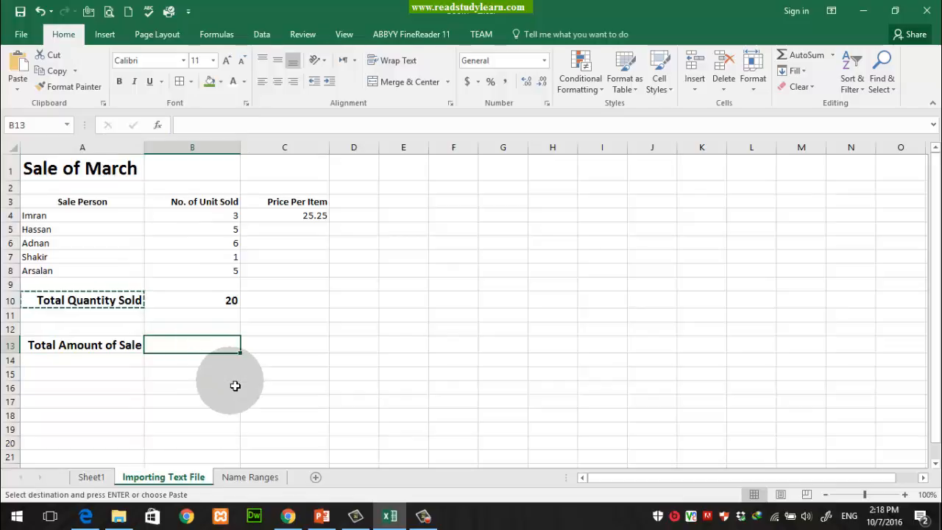
pyautogui.press('Escape')
# Step: Select the total quantity cell B10 and view the list of defined names
pyautogui.click(213, 305)
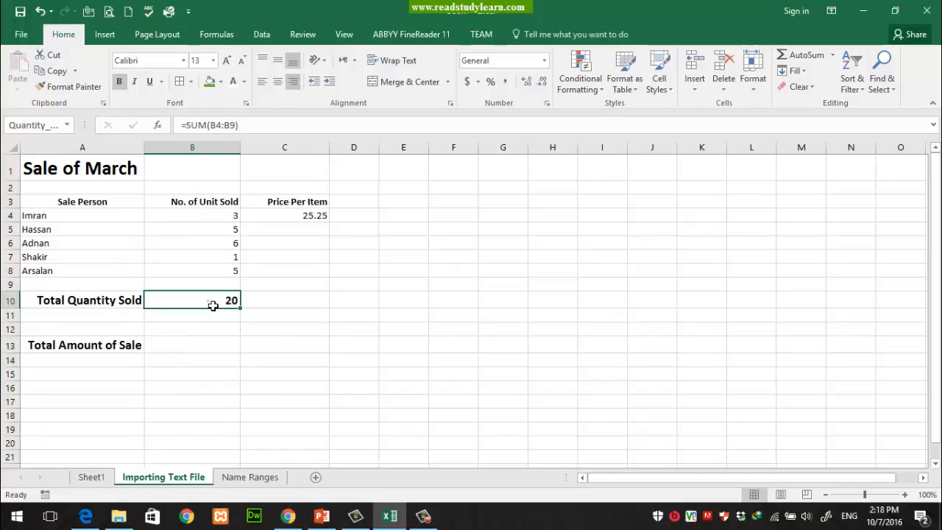
pyautogui.click(67, 125)
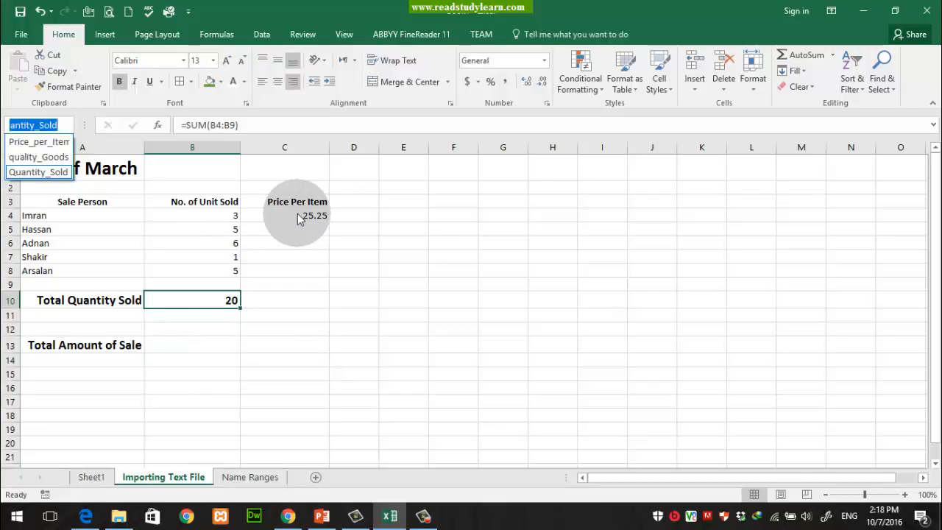
pyautogui.click(217, 352)
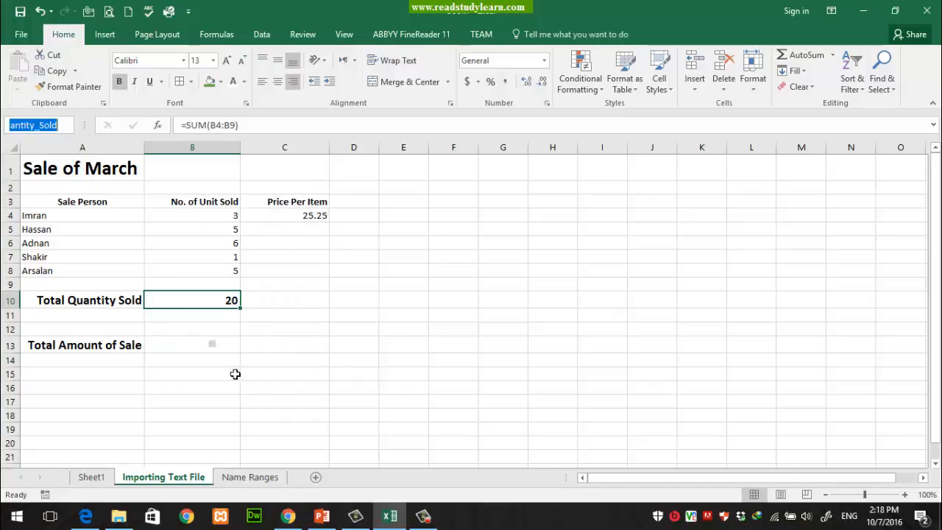
pyautogui.click(217, 354)
# Step: Enter =SUM(Quantity_Sold*Price_per_Item) in B13 to calculate the total amount of sale
pyautogui.click(212, 346)
pyautogui.write('=')
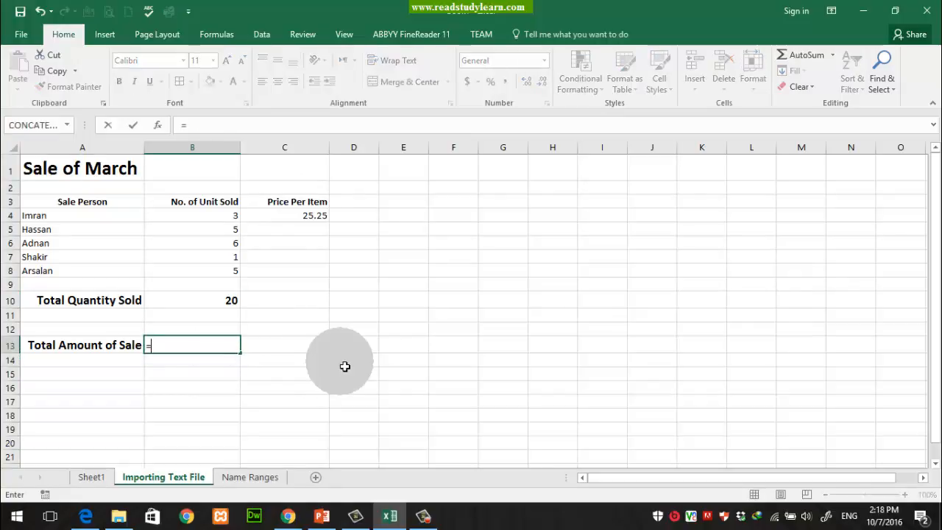
pyautogui.write('sum(')
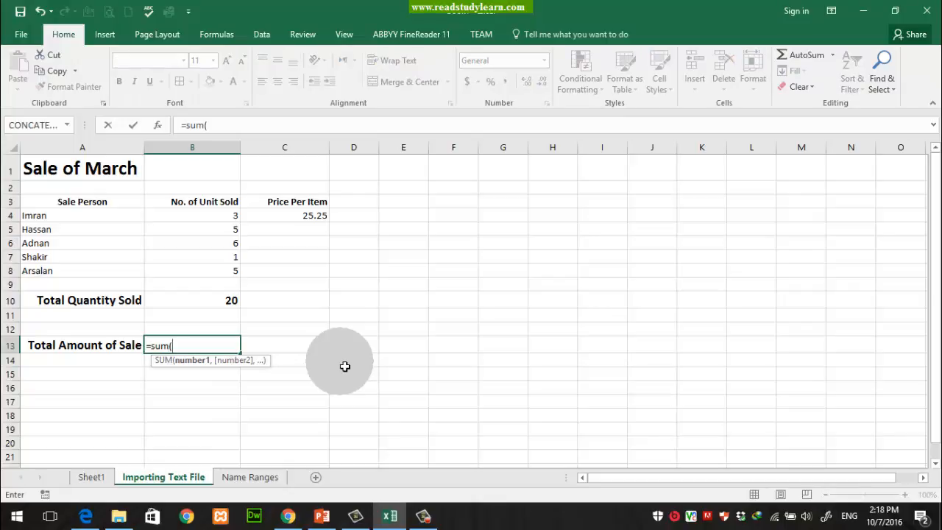
pyautogui.write('q')
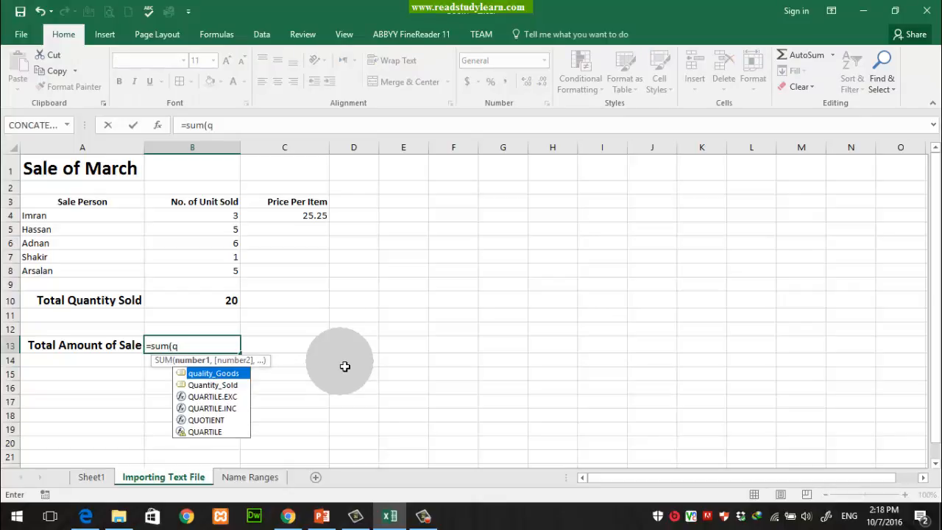
pyautogui.write('ual')
pyautogui.press('BackSpace')
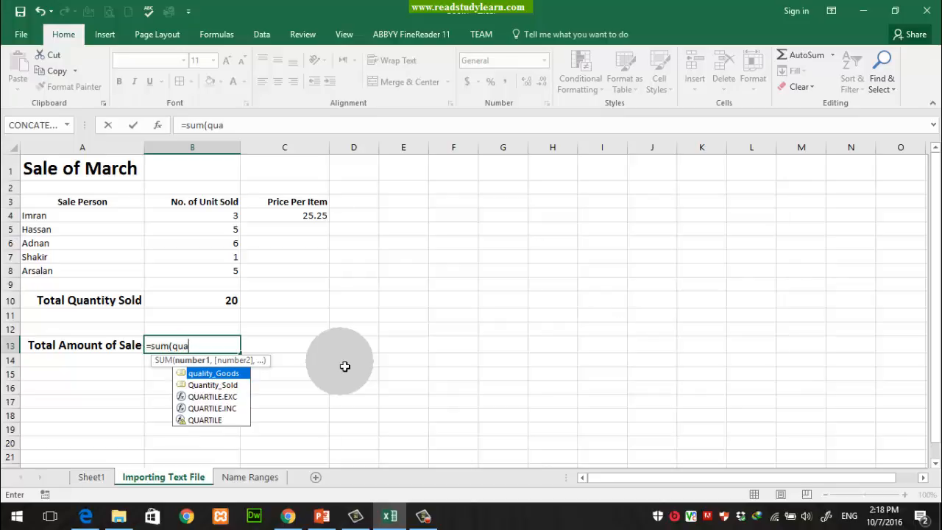
pyautogui.write('n')
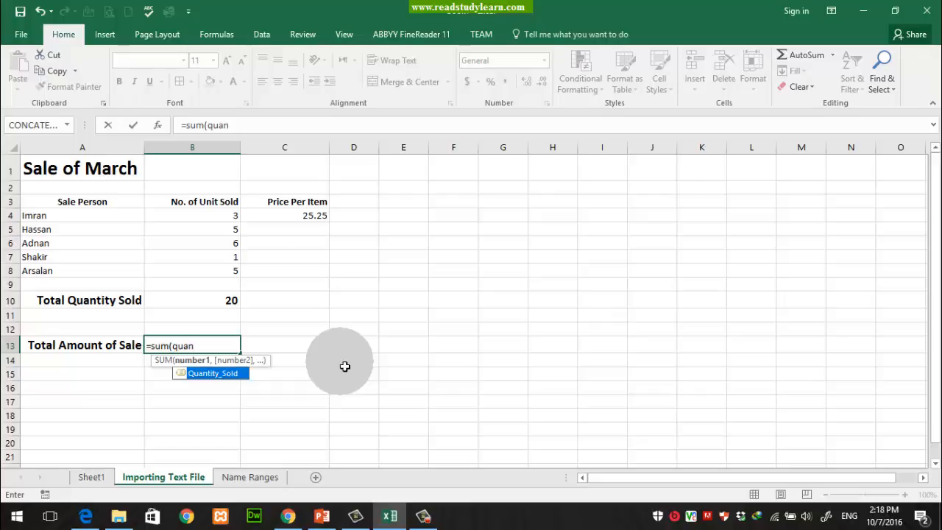
pyautogui.press('Tab')
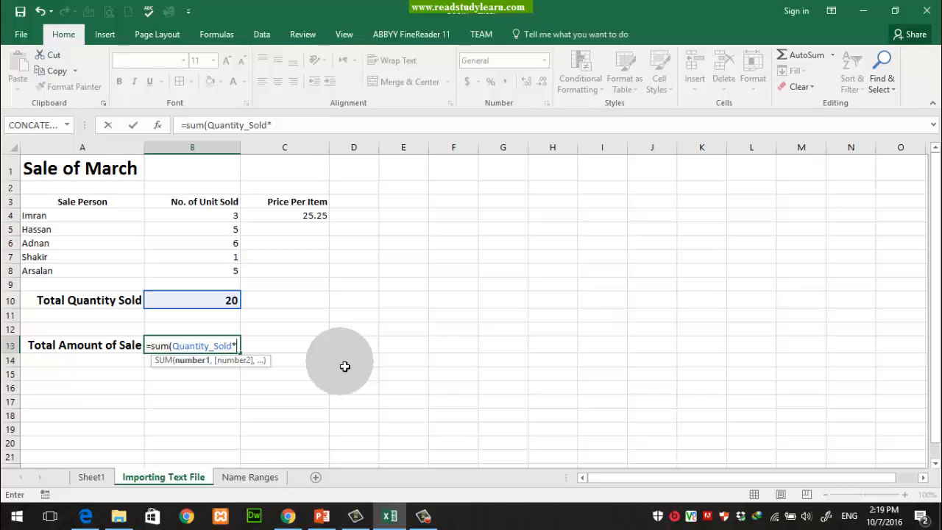
pyautogui.write('*pr')
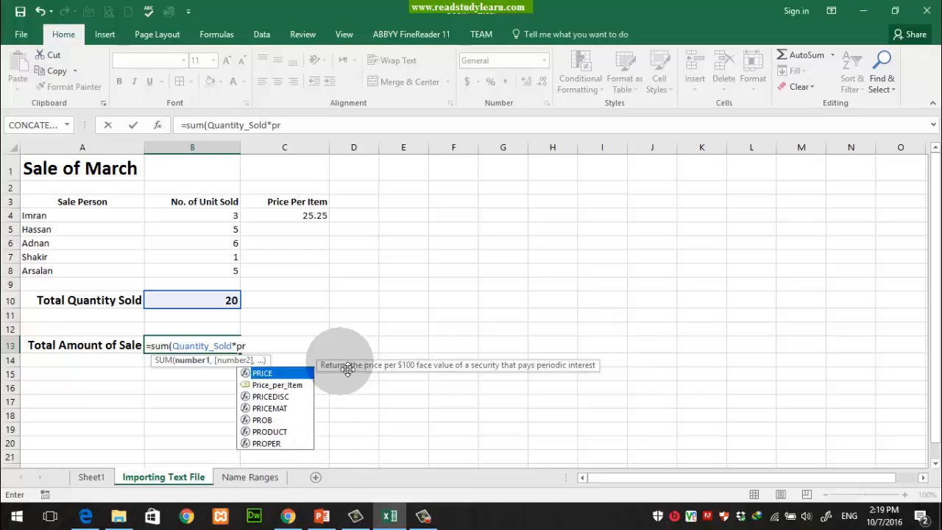
pyautogui.press('Down')
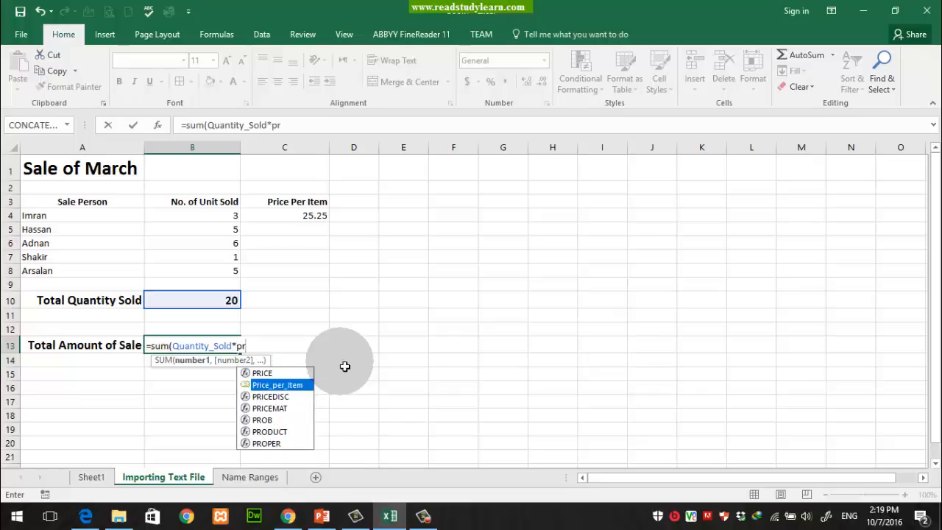
pyautogui.press('Tab')
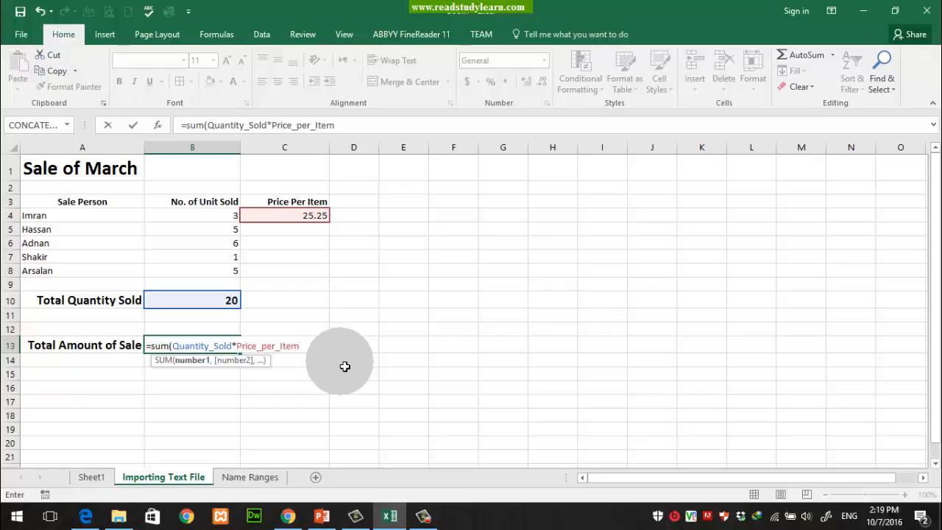
pyautogui.press('Return')
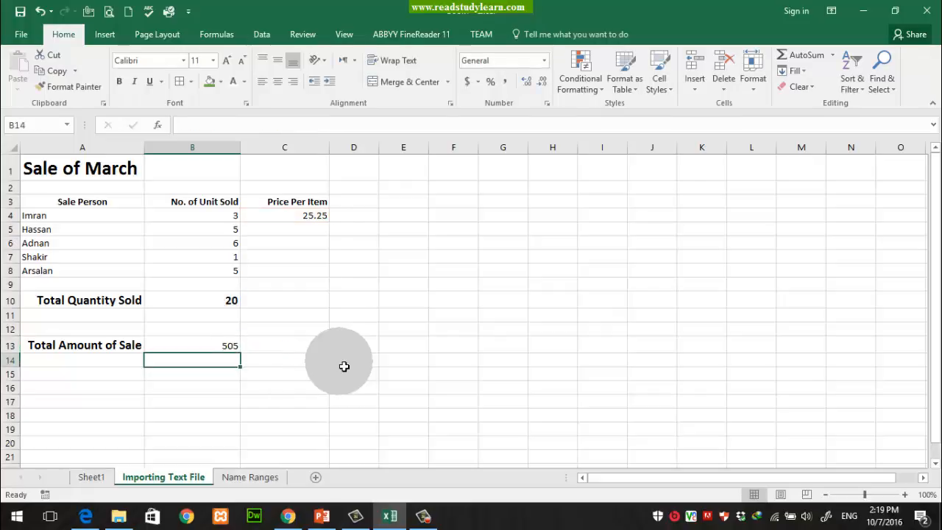
# Step: Examine the named ranges used in B13's formula, leaving the cell's contents as they are
pyautogui.click(219, 346)
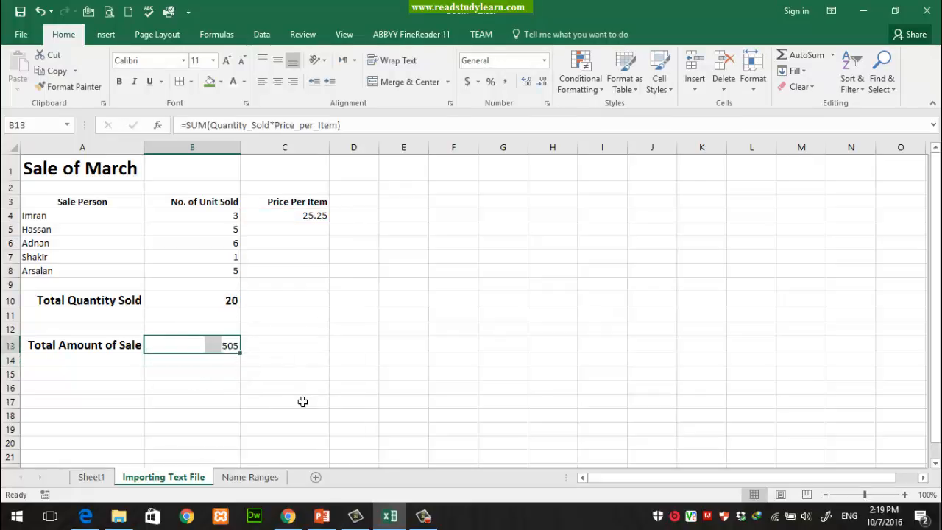
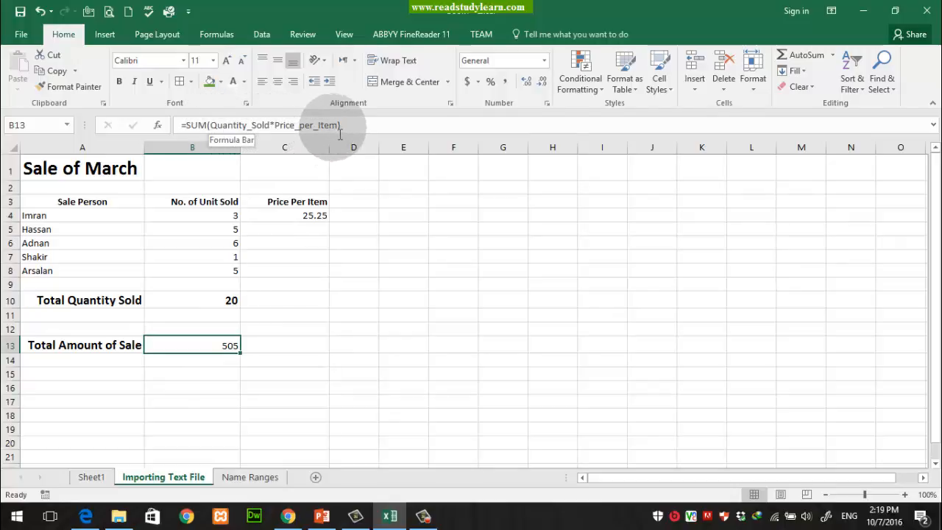
pyautogui.click(195, 125)
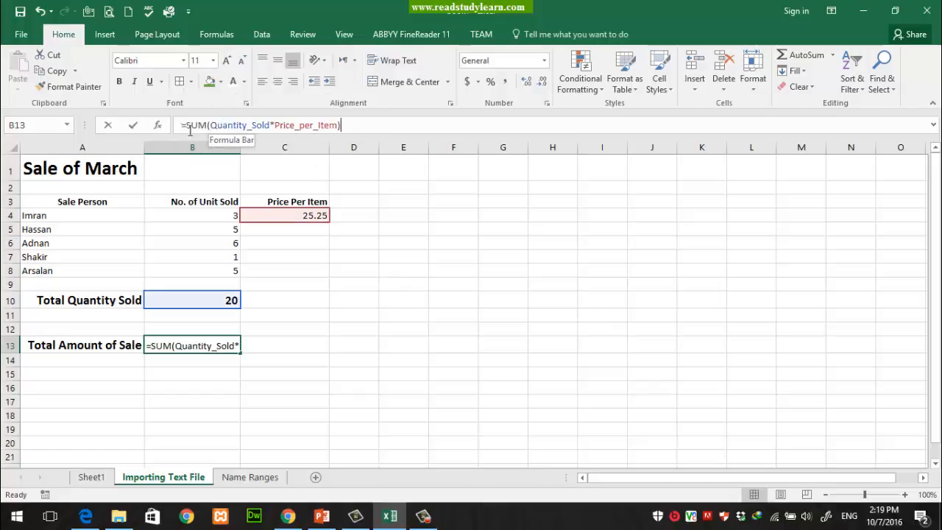
pyautogui.click(383, 133)
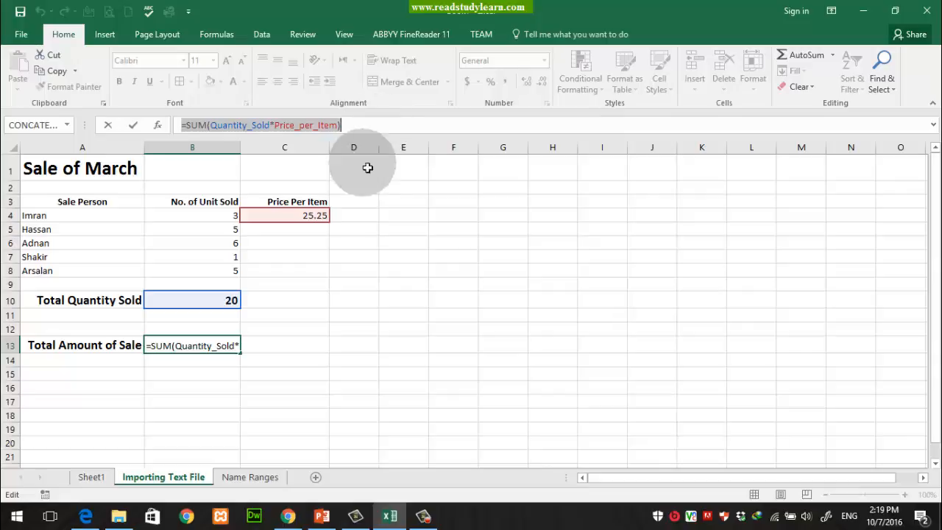
pyautogui.press('Escape')
pyautogui.write('=')
pyautogui.click(284, 347)
pyautogui.press('Escape')
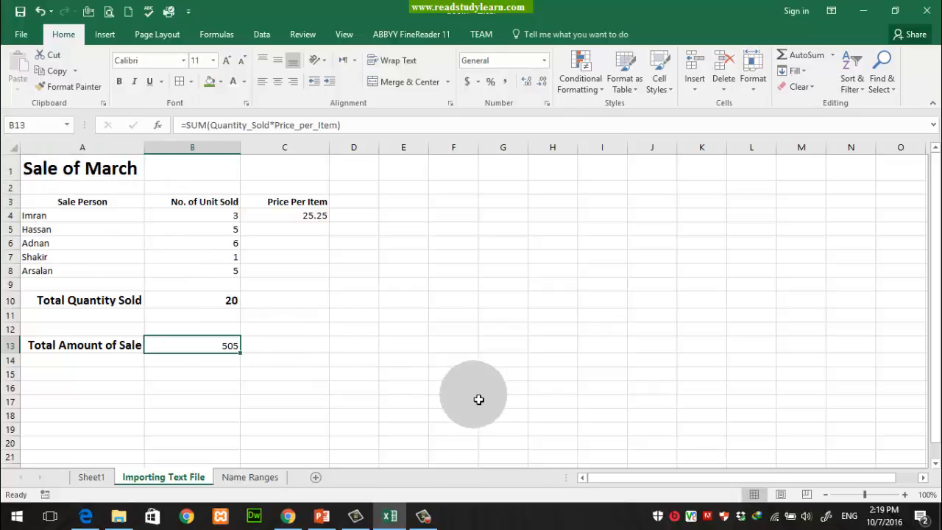
# Step: Switch to PowerPoint and highlight the bullets on named ranges within formulas and navigating through workbooks using named ranges
pyautogui.click(321, 516)
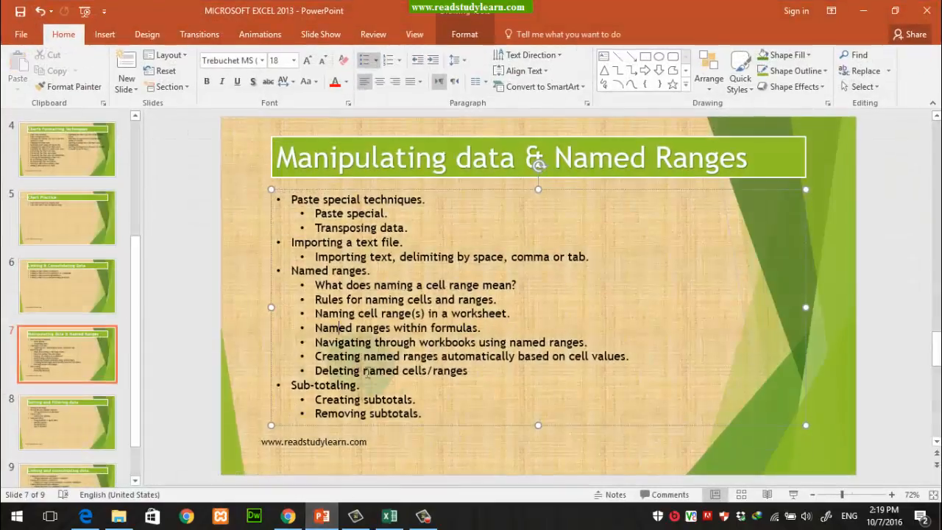
pyautogui.moveTo(323, 333); pyautogui.dragTo(480, 336)
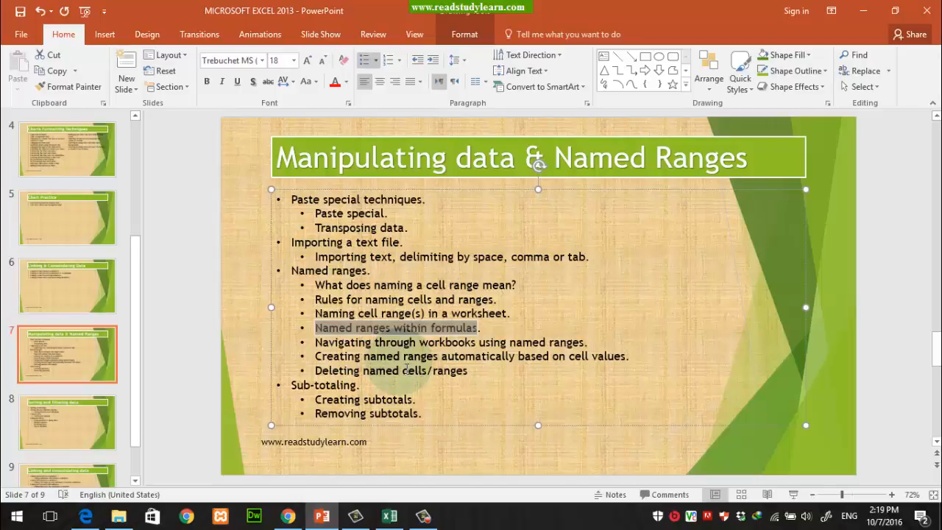
pyautogui.moveTo(315, 342); pyautogui.dragTo(570, 351)
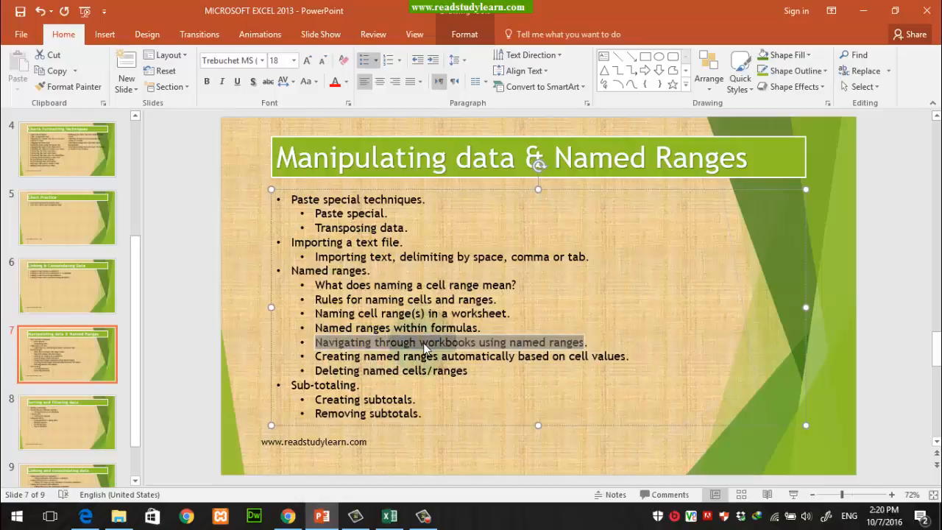
pyautogui.click(424, 345)
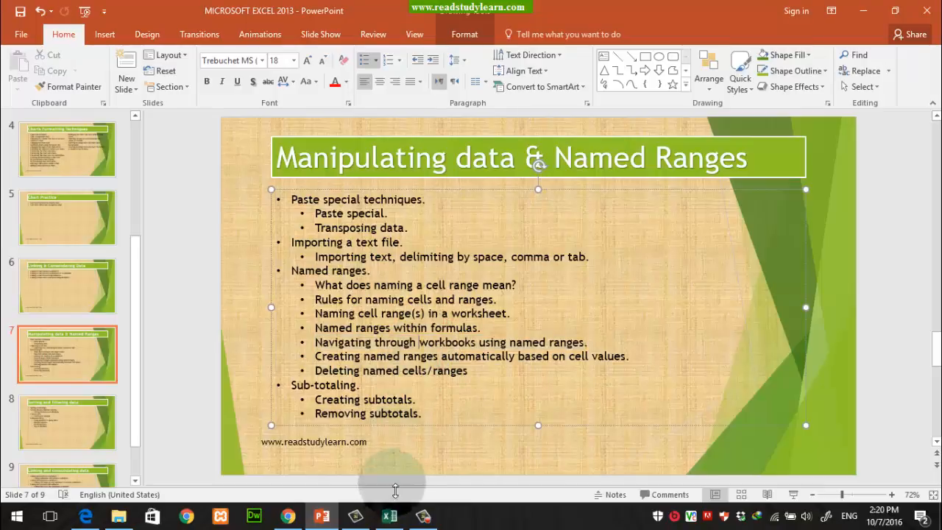
# Step: Switch back to Excel, jump from D14 to the named range Quantity_Sold and reopen the list of names
pyautogui.click(389, 517)
pyautogui.click(342, 361)
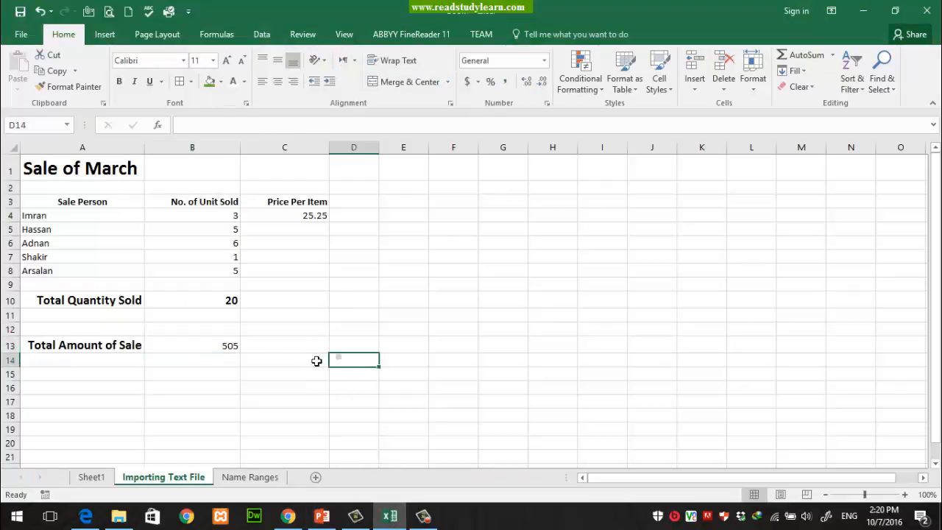
pyautogui.click(64, 126)
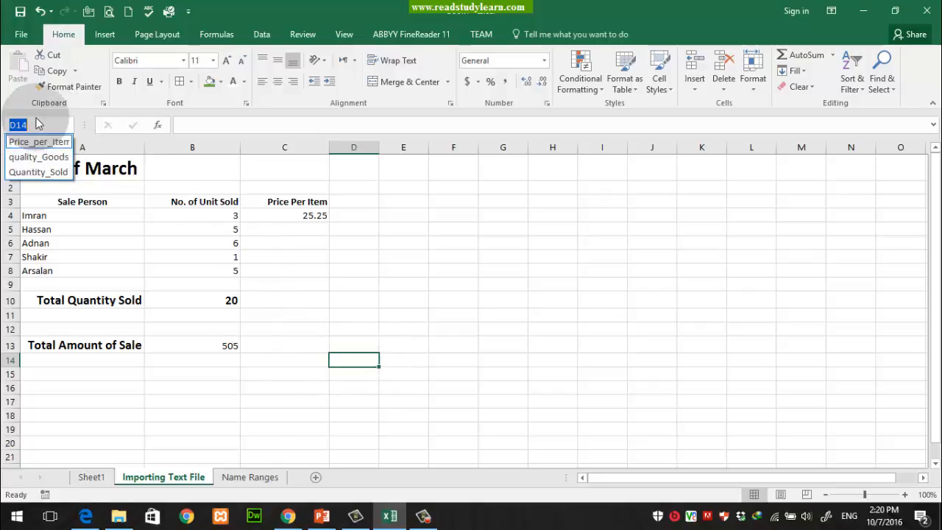
pyautogui.click(38, 171)
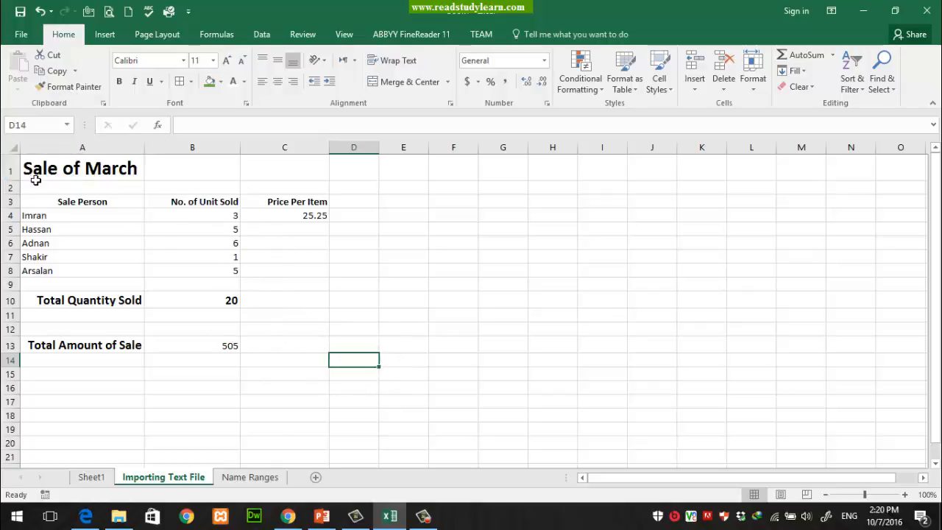
pyautogui.click(68, 127)
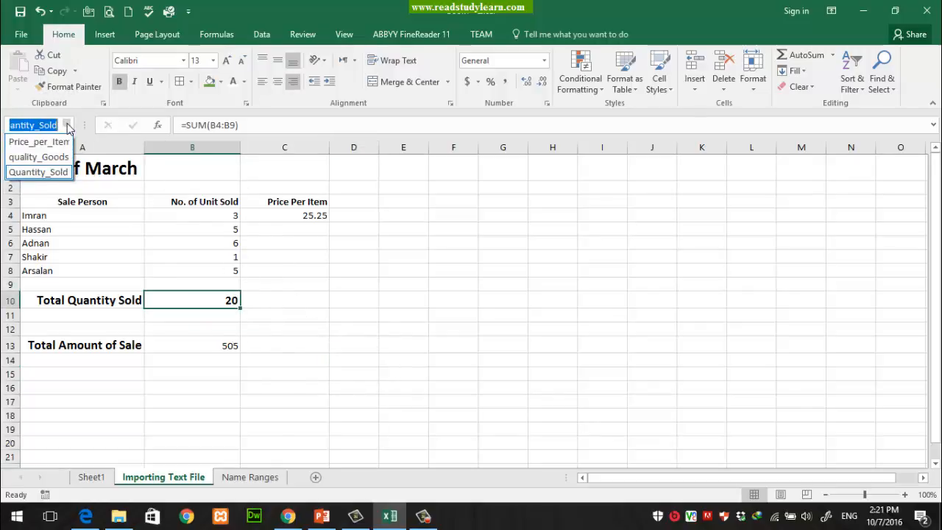
# Step: Select the distant empty cell M17 and navigate from it to the named range Quantity_Sold
pyautogui.click(887, 278)
pyautogui.click(831, 392)
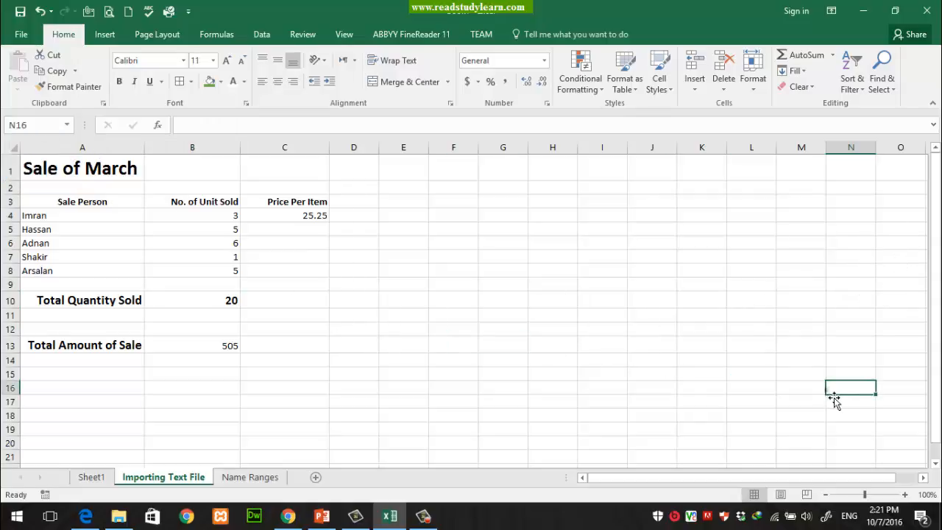
pyautogui.click(862, 432)
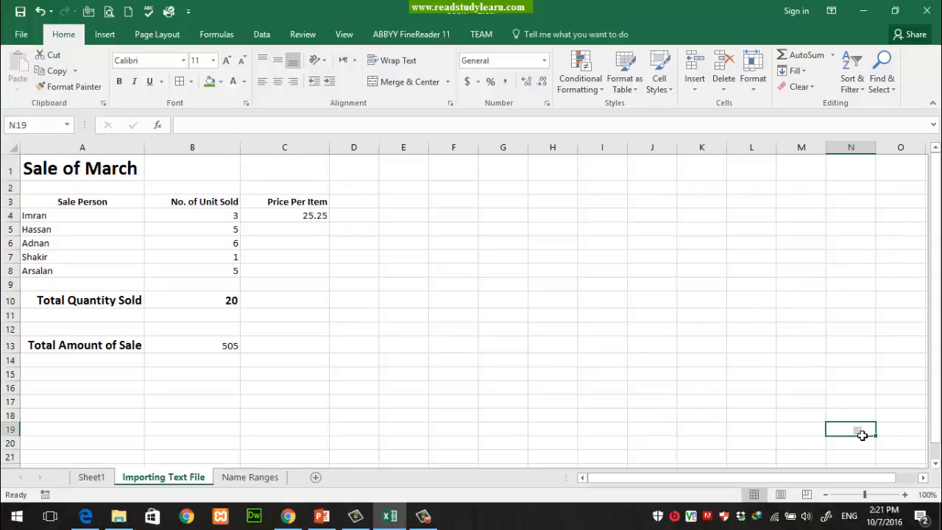
pyautogui.click(863, 435)
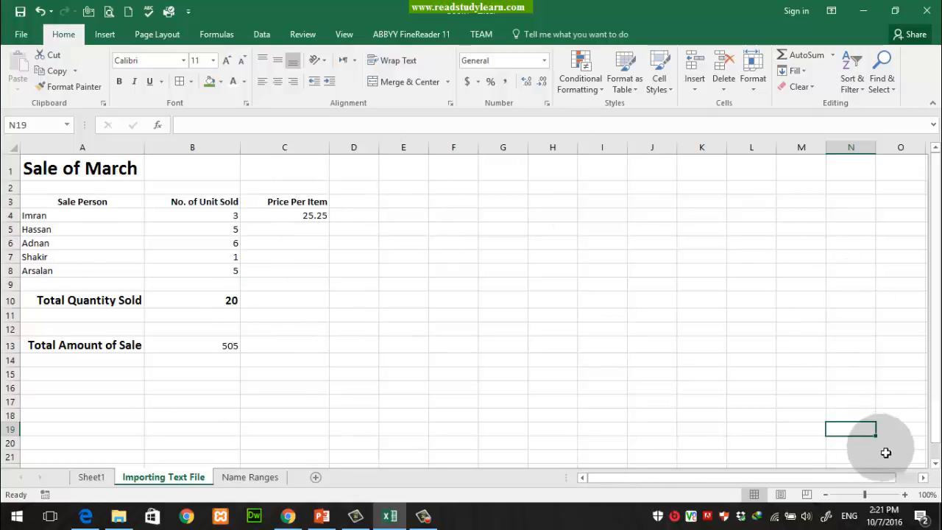
pyautogui.click(803, 402)
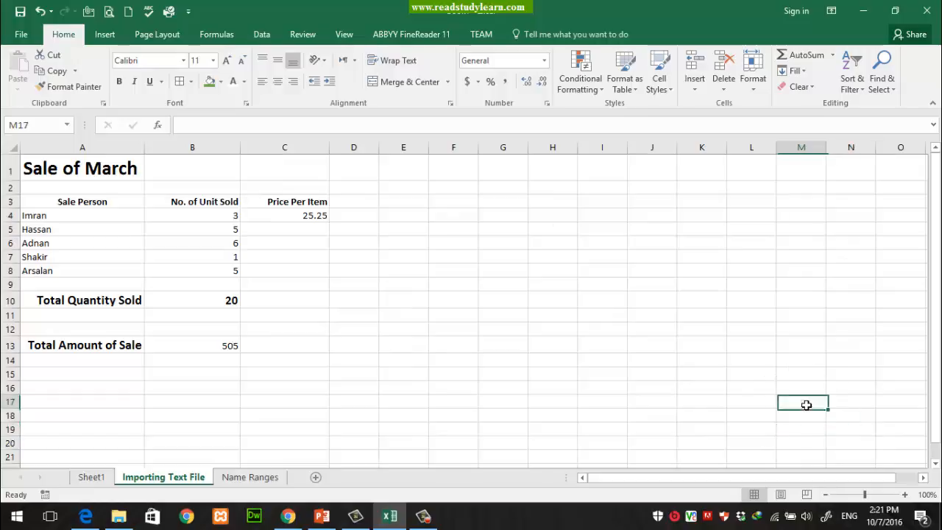
pyautogui.click(70, 125)
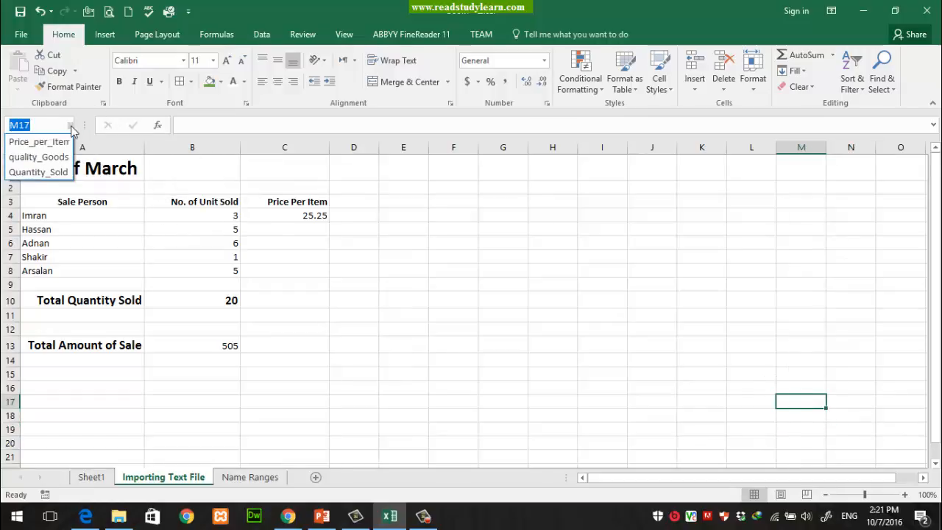
pyautogui.click(38, 172)
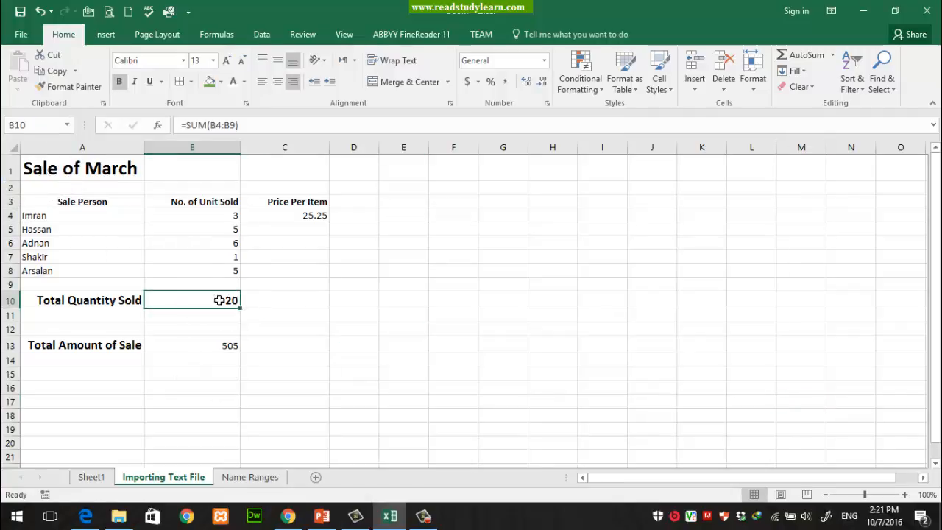
# Step: Jump to the named range Price_per_Item and to quality_Goods, and return to the price in C4
pyautogui.click(67, 125)
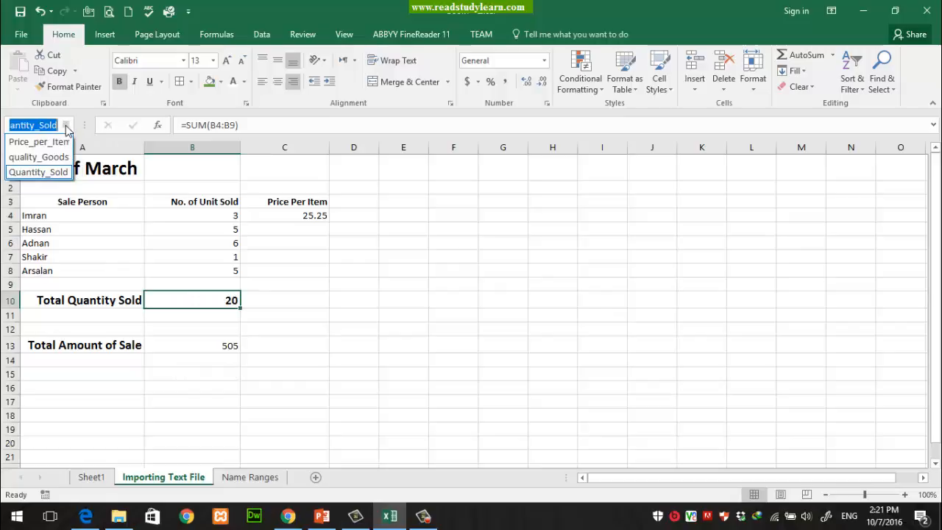
pyautogui.click(27, 142)
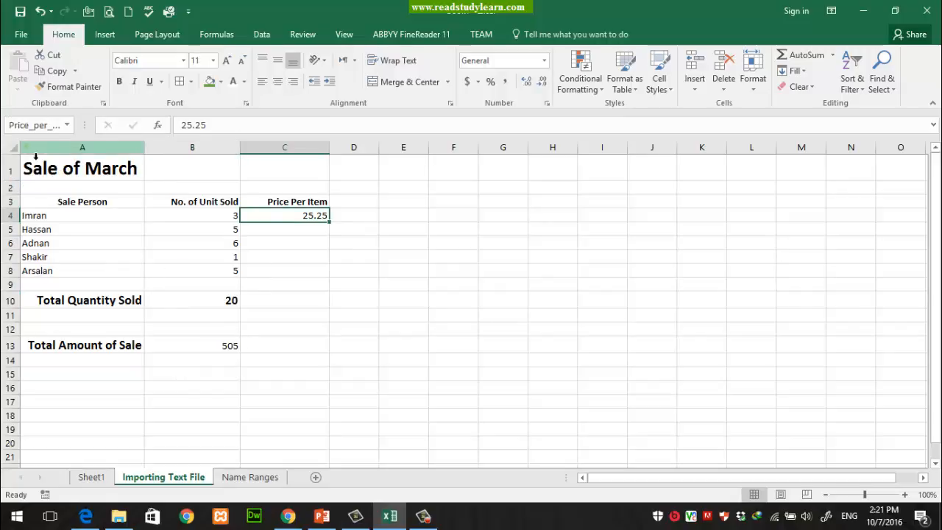
pyautogui.click(67, 125)
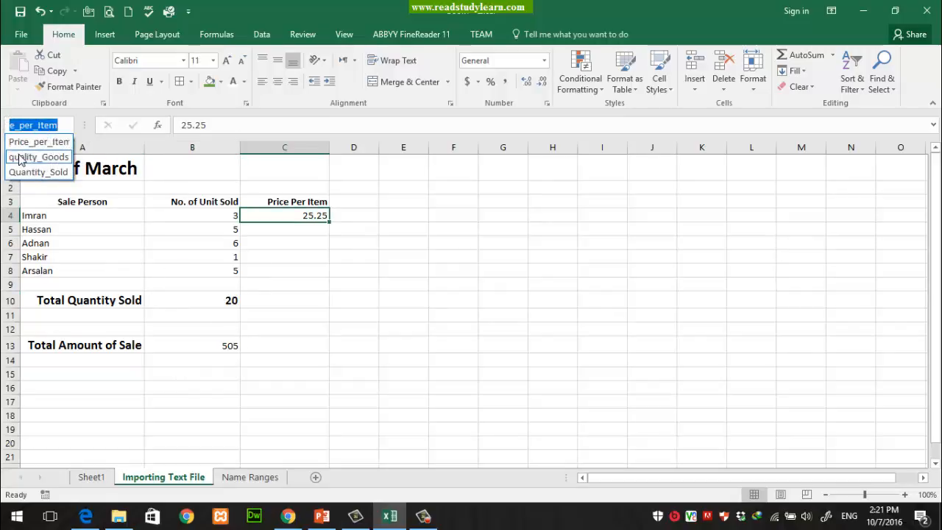
pyautogui.click(30, 156)
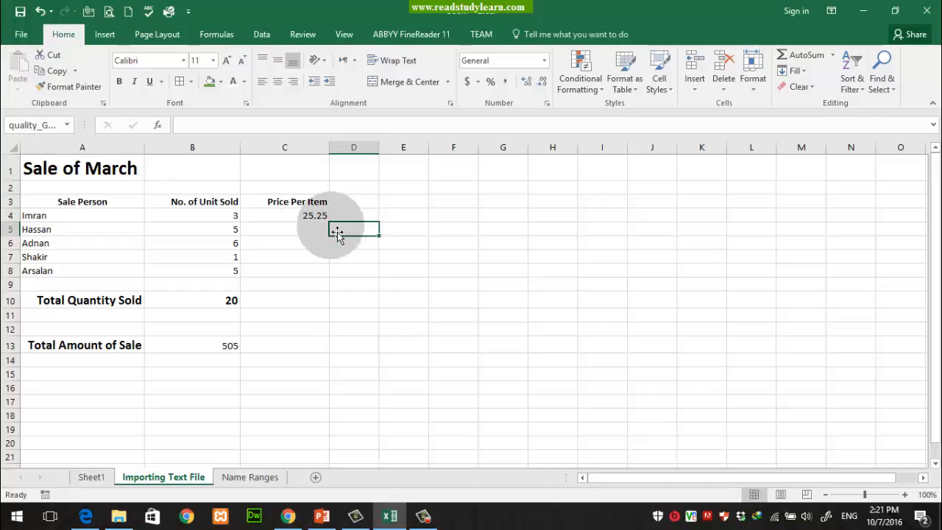
pyautogui.press('Up')
pyautogui.press('Left')
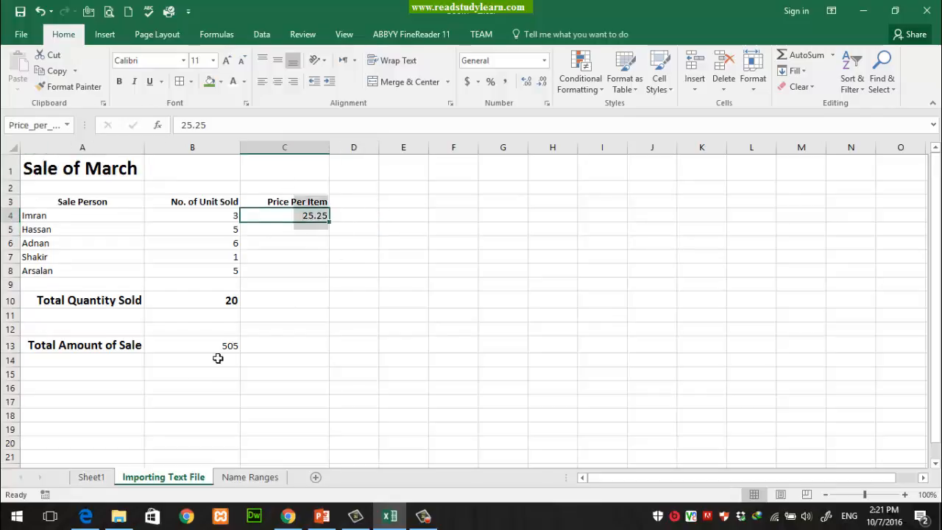
# Step: Select the total amount of sale in B13 and navigate from it to the named range Quantity_Sold
pyautogui.click(209, 345)
pyautogui.click(66, 127)
pyautogui.click(30, 139)
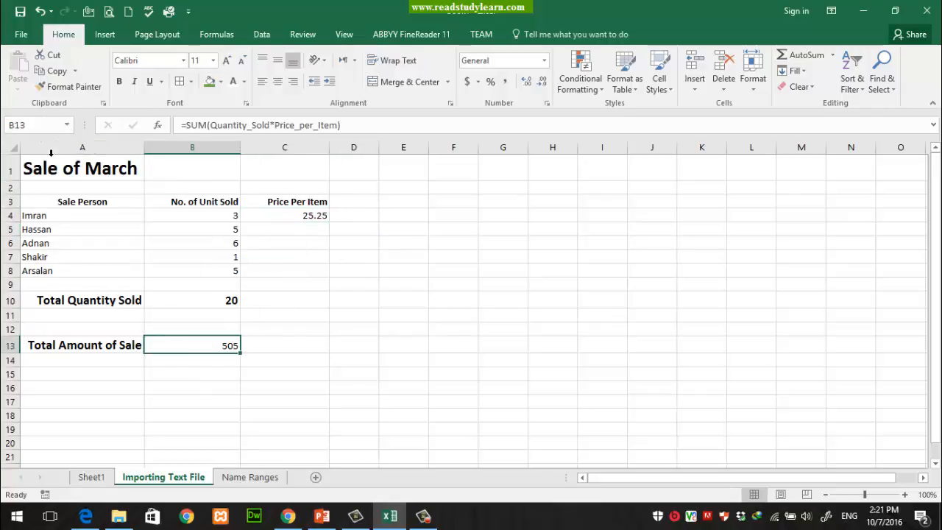
pyautogui.click(67, 125)
pyautogui.click(31, 170)
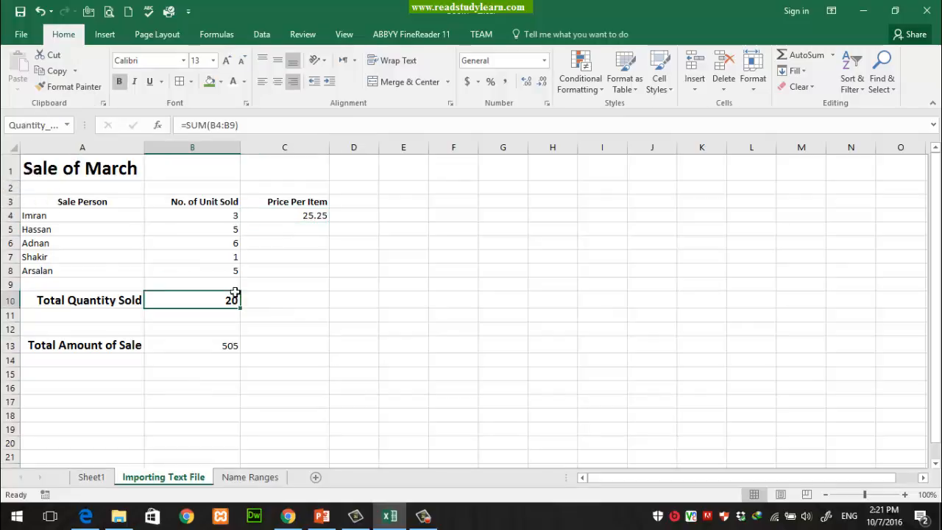
# Step: Switch to PowerPoint, highlight the bullet on creating named ranges automatically based on cell values, and return to Excel
pyautogui.click(391, 519)
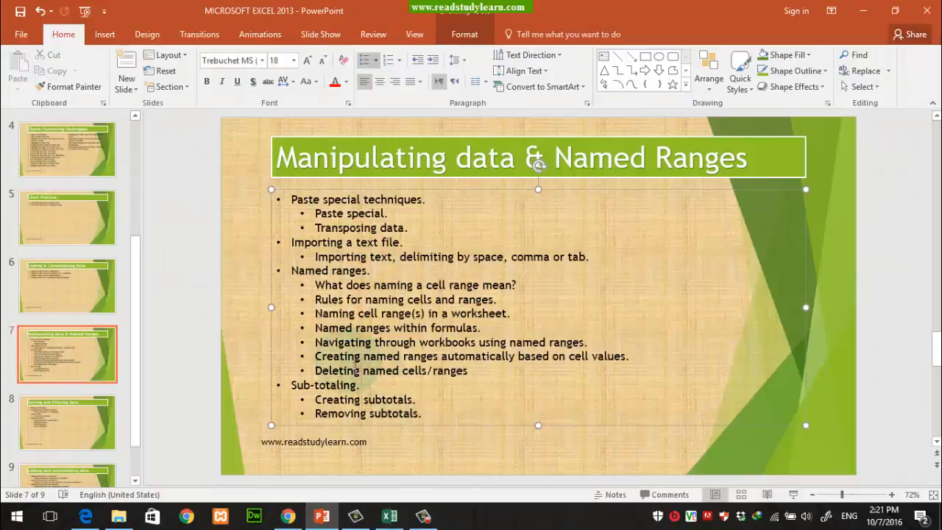
pyautogui.moveTo(316, 356); pyautogui.dragTo(626, 367)
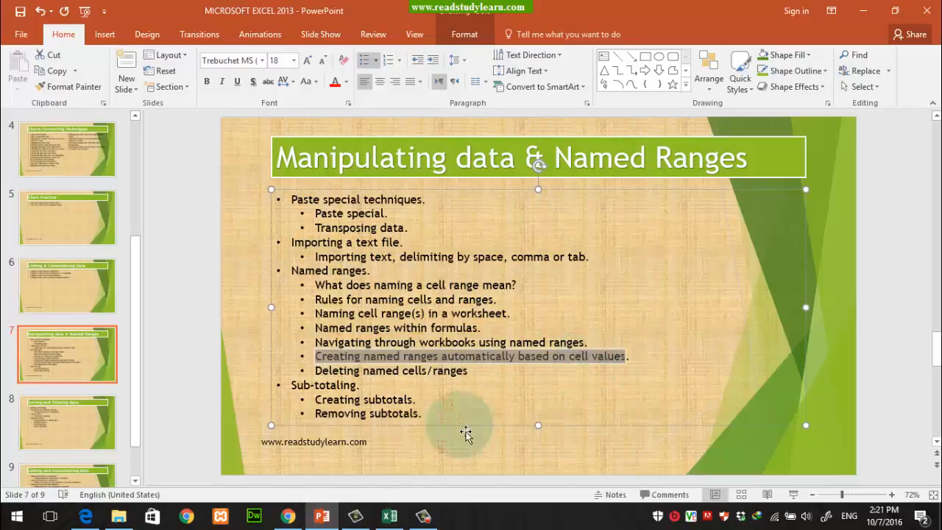
pyautogui.click(322, 515)
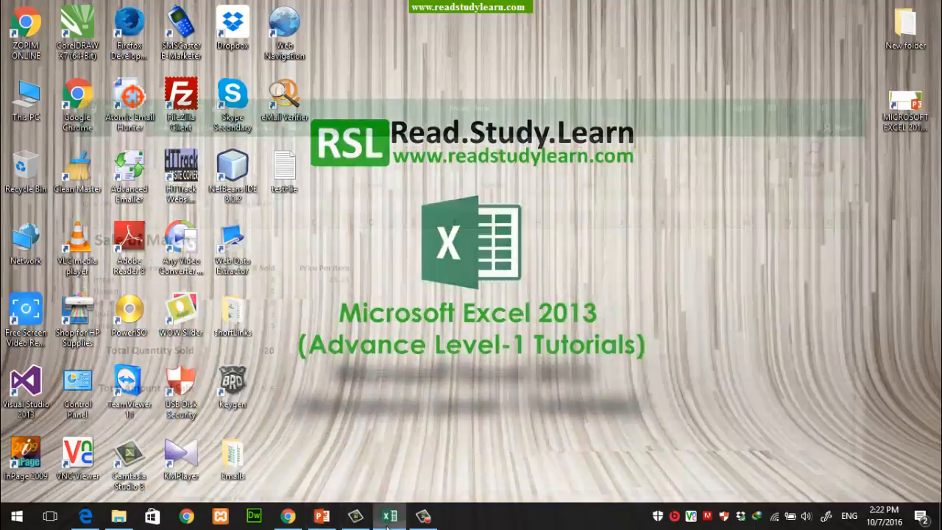
pyautogui.click(389, 514)
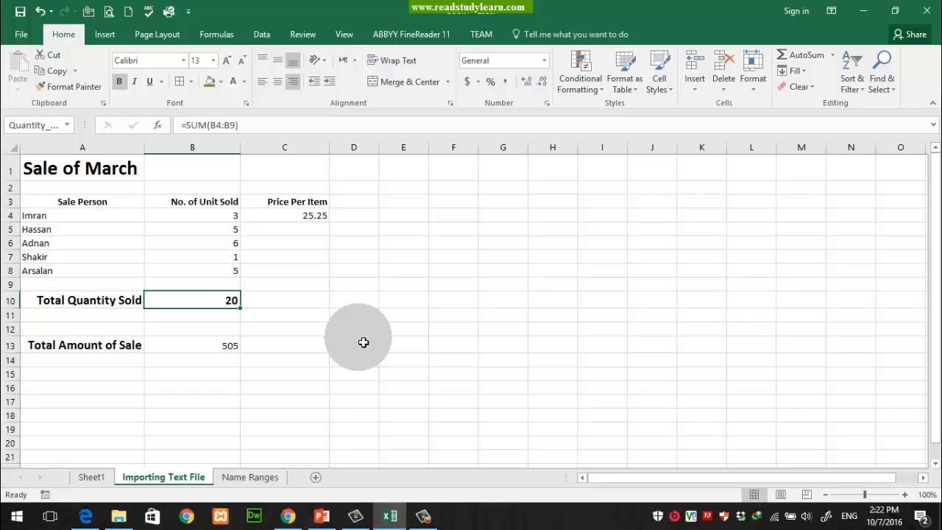
# Step: Start defining a name for B10, examine the suggested name and close the dialog without creating it
pyautogui.click(223, 38)
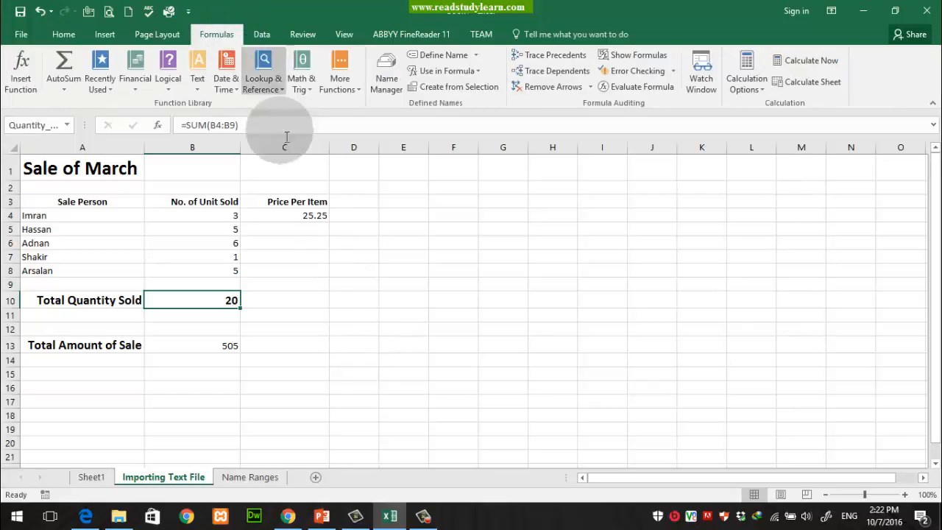
pyautogui.click(444, 56)
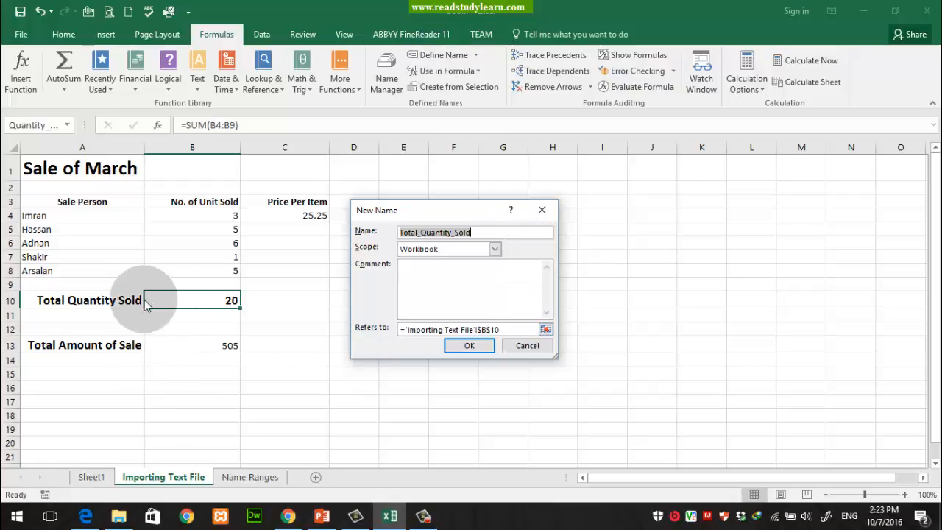
pyautogui.doubleClick(490, 233)
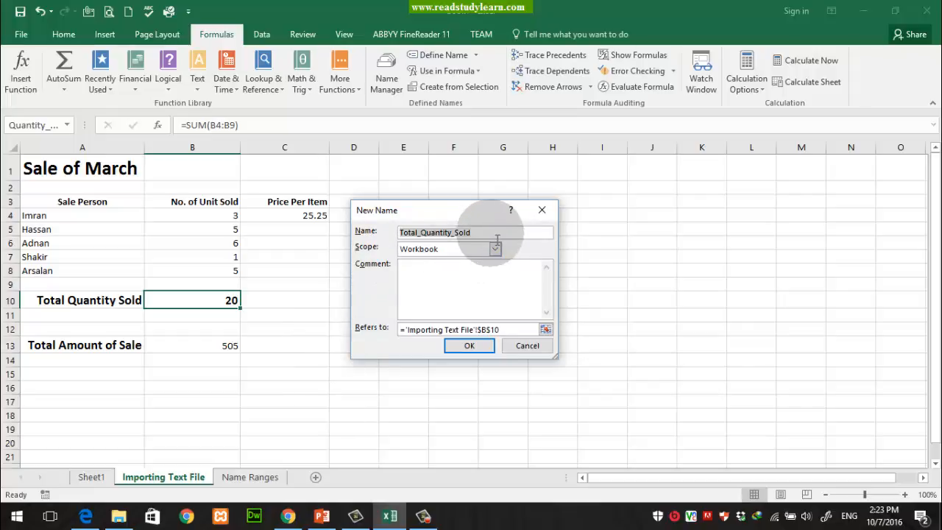
pyautogui.click(527, 345)
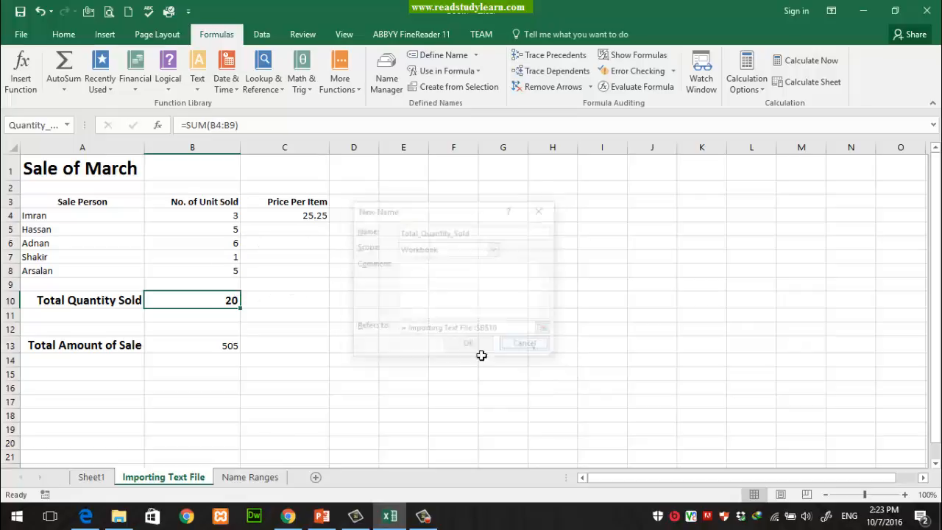
# Step: Select E8 and define a workbook-scoped name using the first sale person's name, referring to E8:H8
pyautogui.click(347, 283)
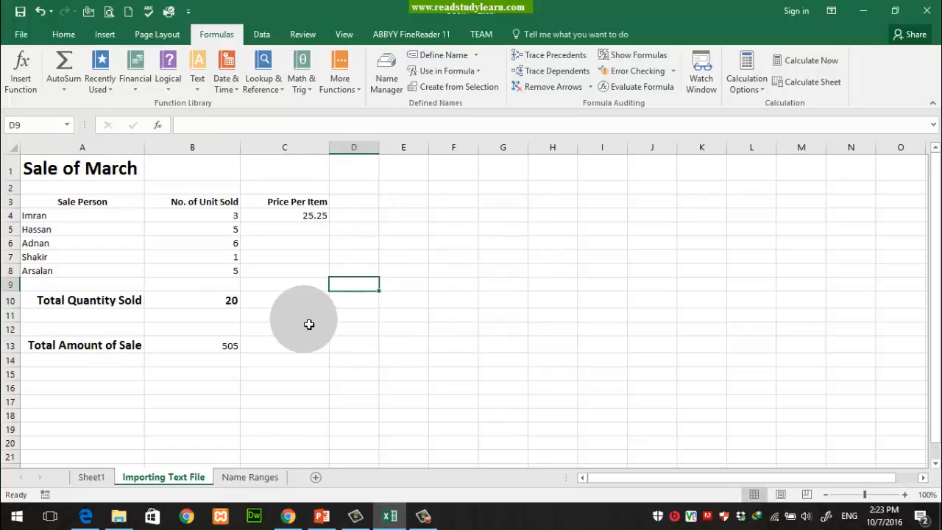
pyautogui.click(401, 272)
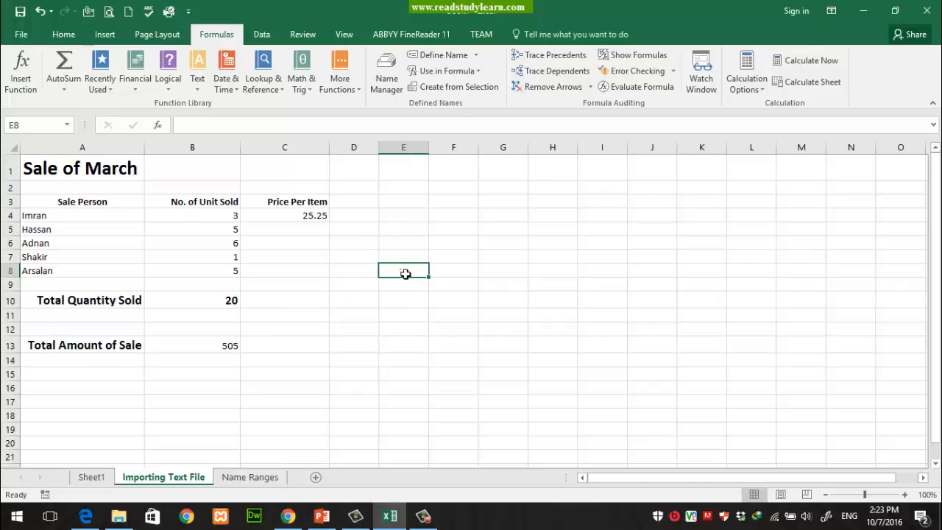
pyautogui.click(440, 339)
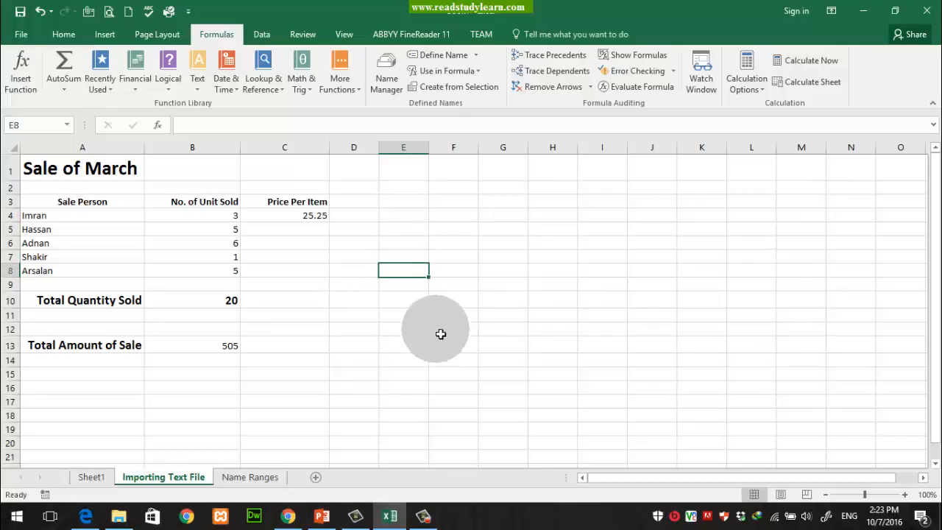
pyautogui.click(439, 54)
pyautogui.moveTo(473, 208); pyautogui.dragTo(700, 167)
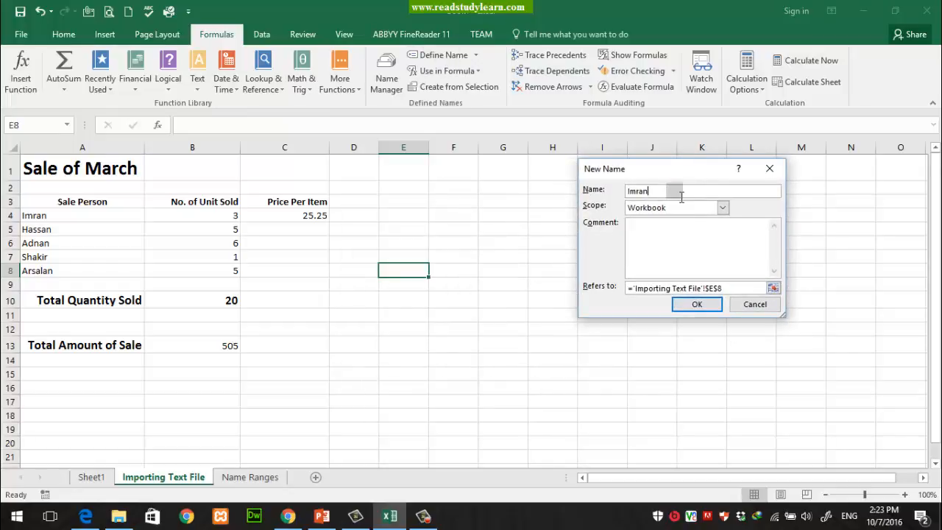
pyautogui.press('Tab')
pyautogui.click(772, 287)
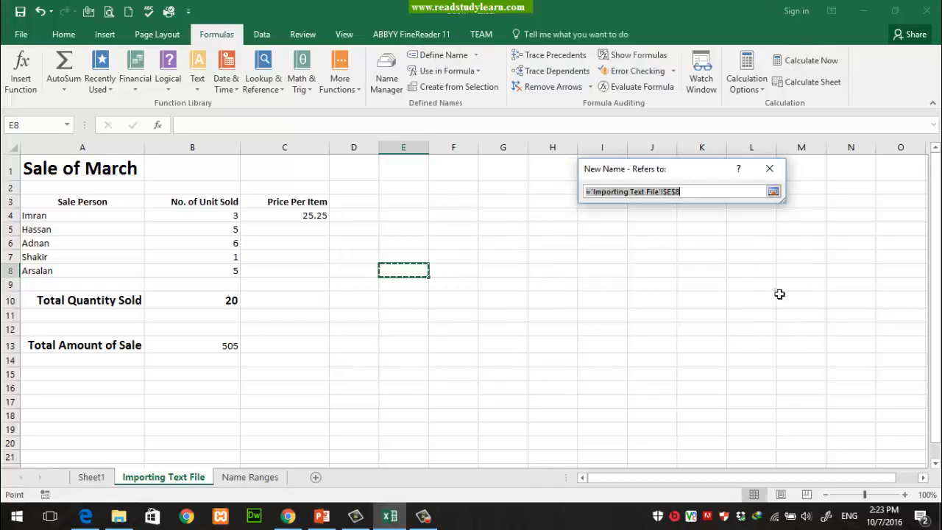
pyautogui.moveTo(409, 276); pyautogui.dragTo(531, 271)
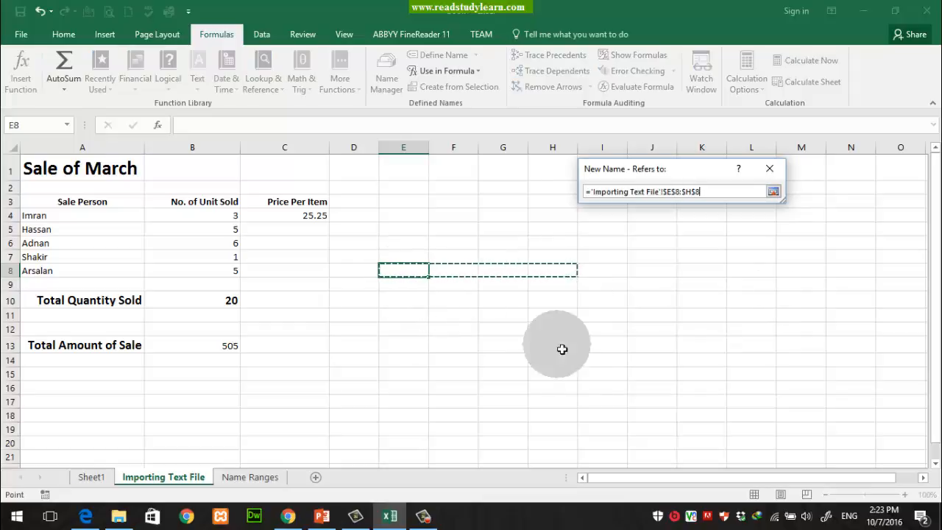
pyautogui.click(773, 192)
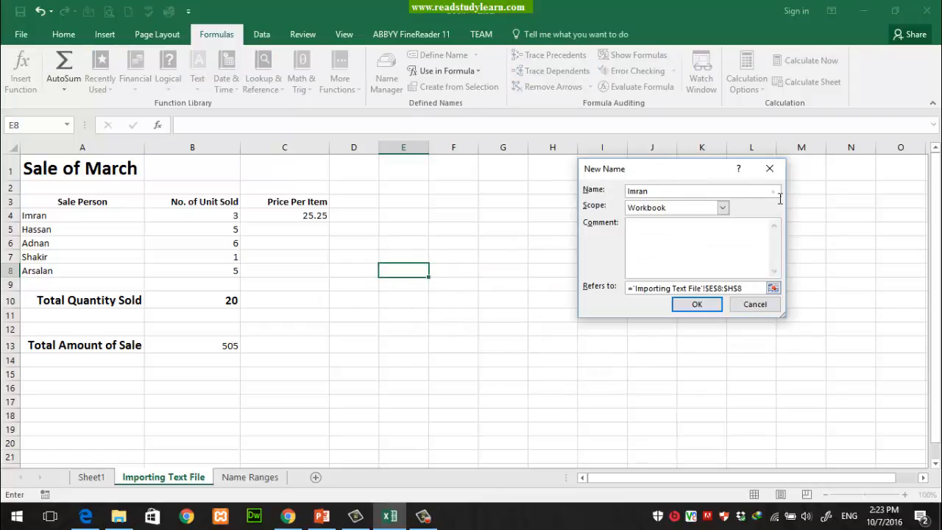
pyautogui.click(702, 305)
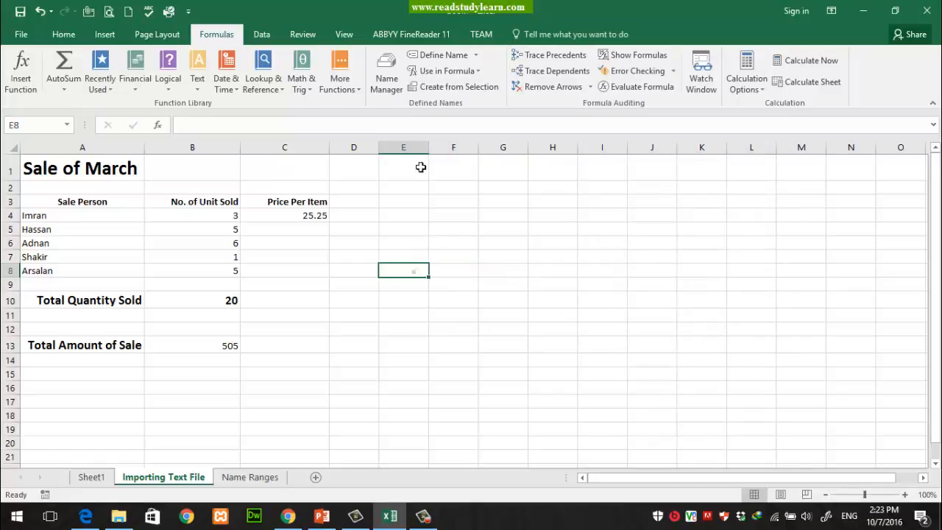
# Step: Start another new name from E8 with the same sale person's name and set its reference to E8:H8
pyautogui.click(437, 59)
pyautogui.click(671, 193)
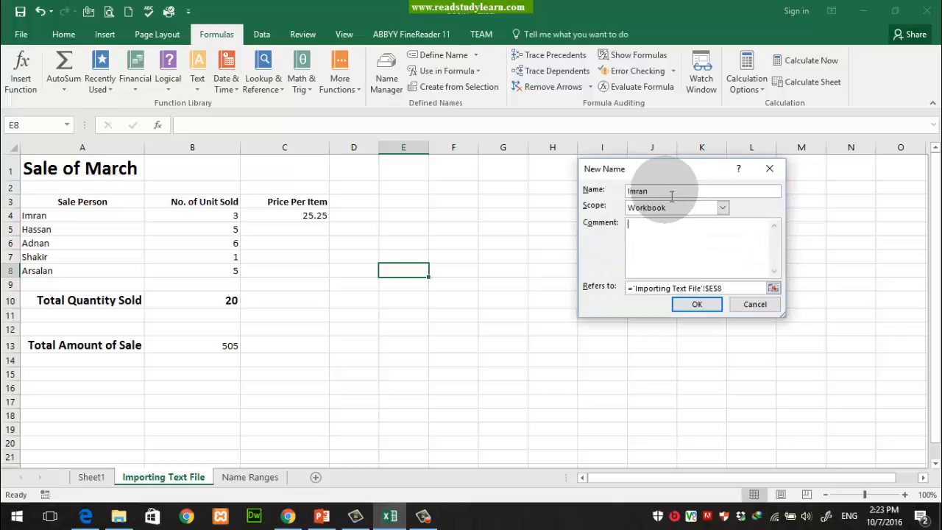
pyautogui.click(755, 290)
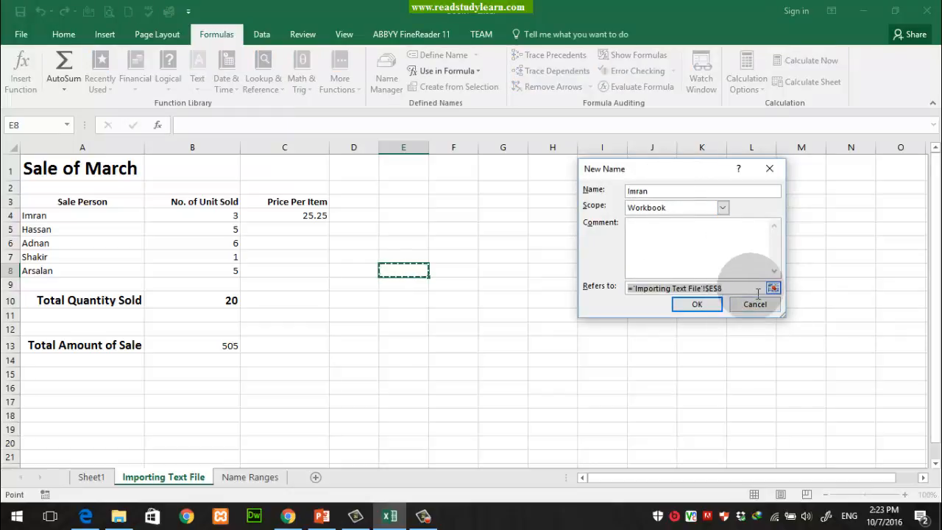
pyautogui.press('BackSpace')
pyautogui.click(773, 288)
pyautogui.click(417, 273)
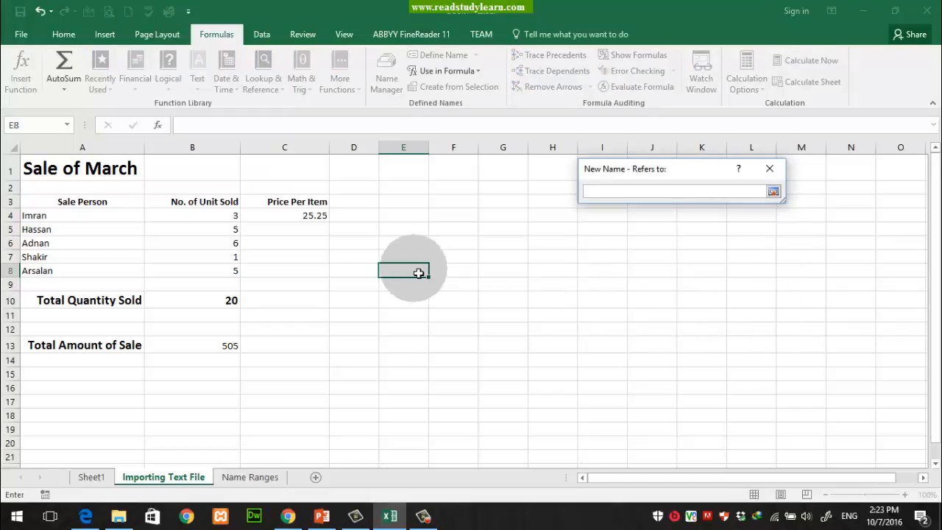
pyautogui.moveTo(418, 273); pyautogui.dragTo(542, 273)
pyautogui.click(772, 192)
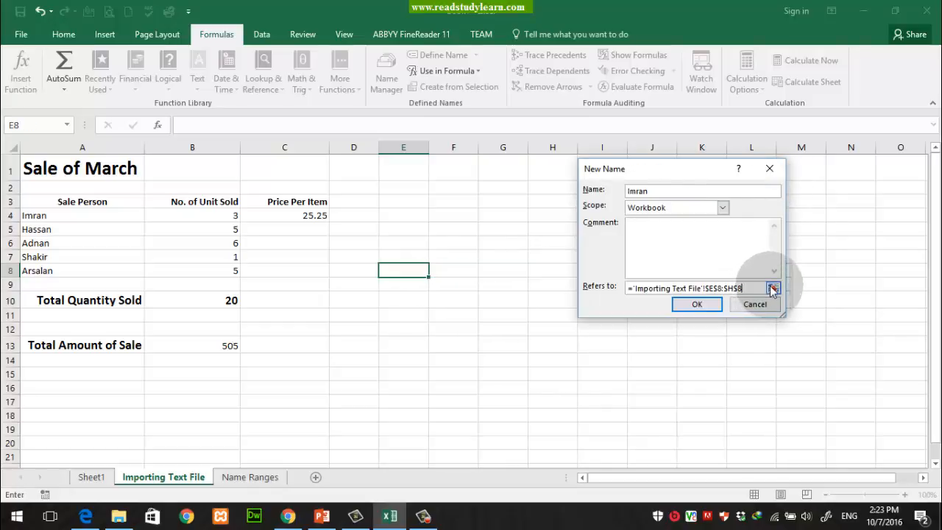
# Step: Clear the duplicate name's reference, try to create the name and cancel the definition
pyautogui.moveTo(743, 287); pyautogui.dragTo(606, 288)
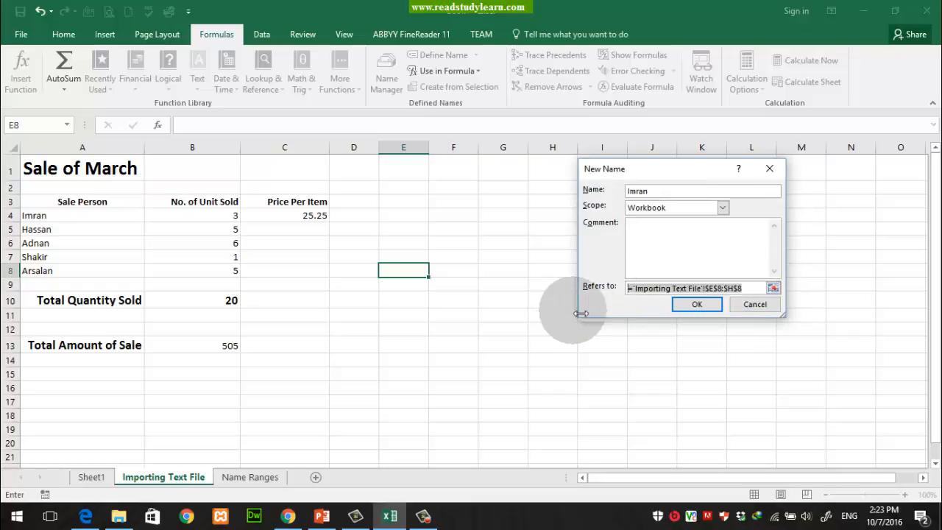
pyautogui.press('BackSpace')
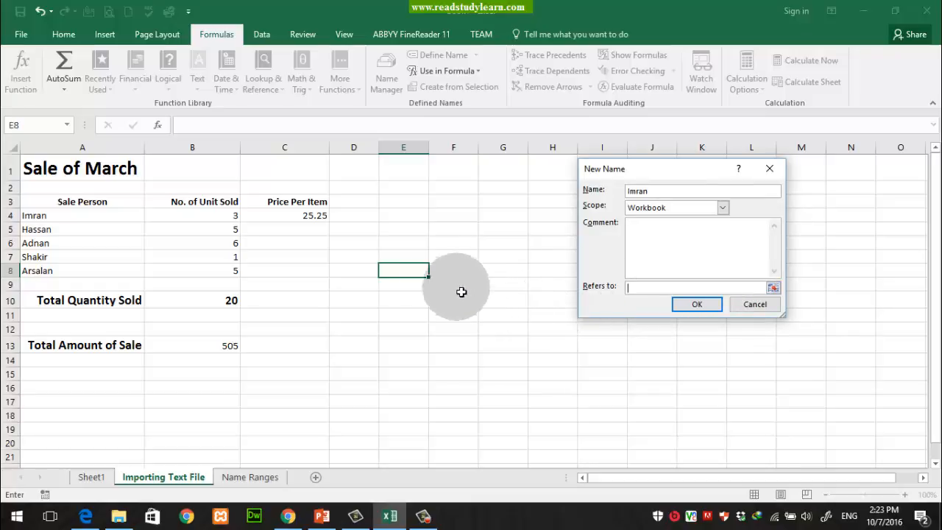
pyautogui.click(697, 306)
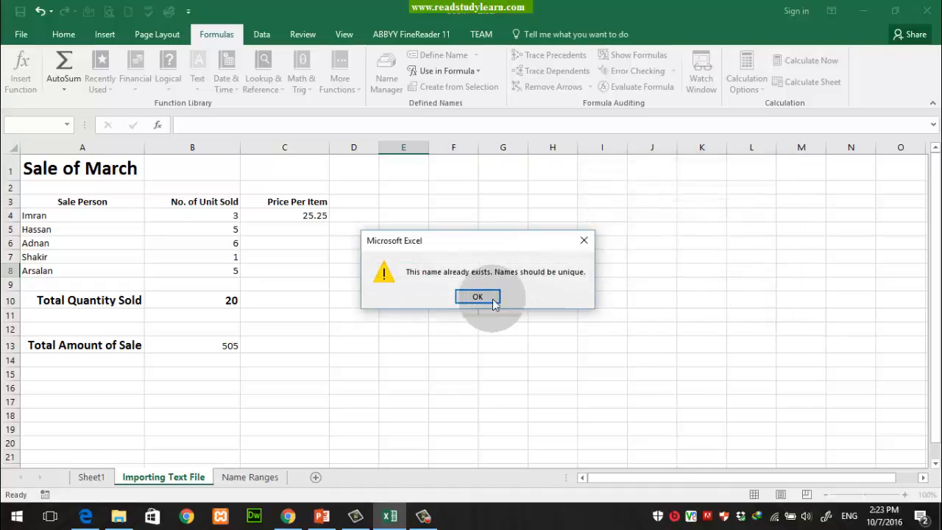
pyautogui.click(479, 296)
pyautogui.click(752, 304)
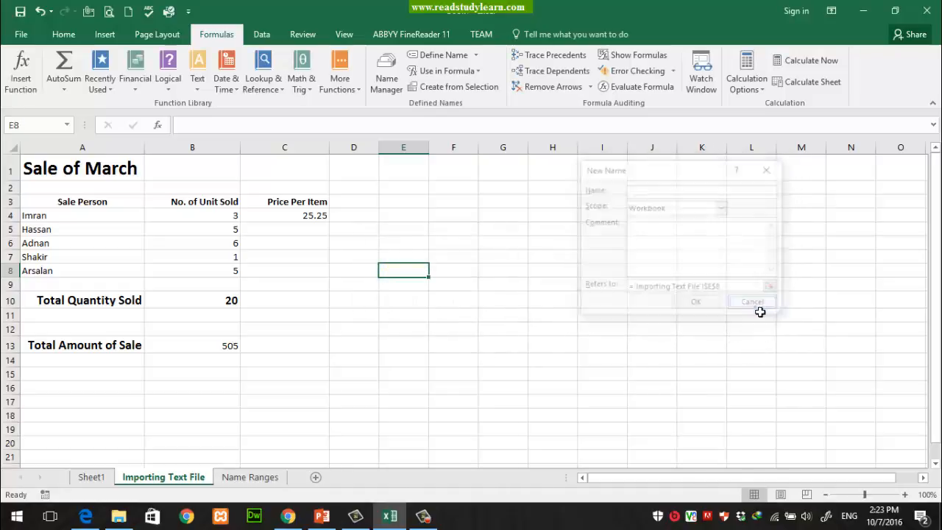
pyautogui.click(453, 329)
pyautogui.click(417, 271)
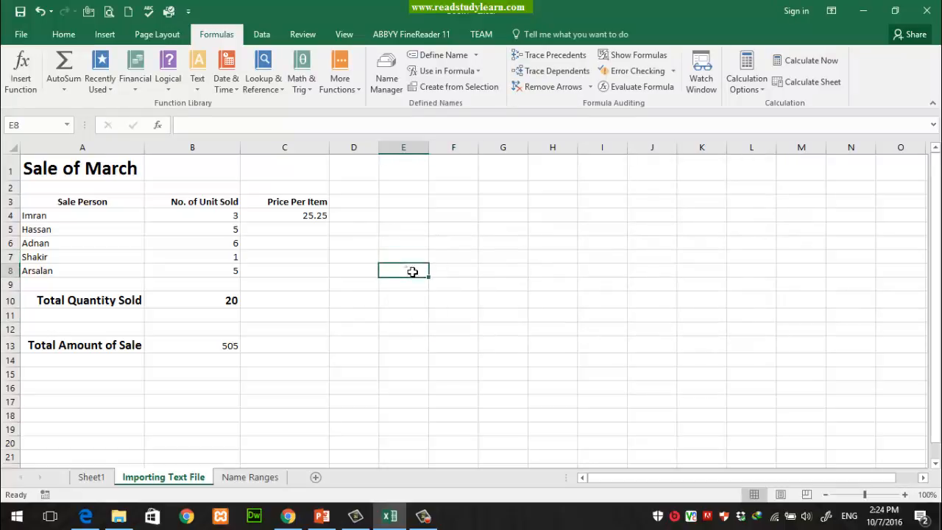
pyautogui.click(476, 55)
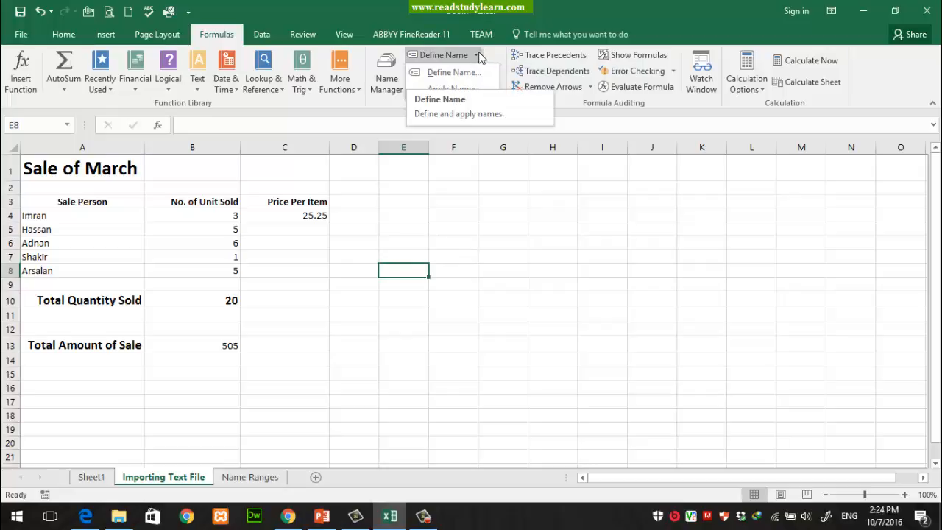
pyautogui.click(451, 89)
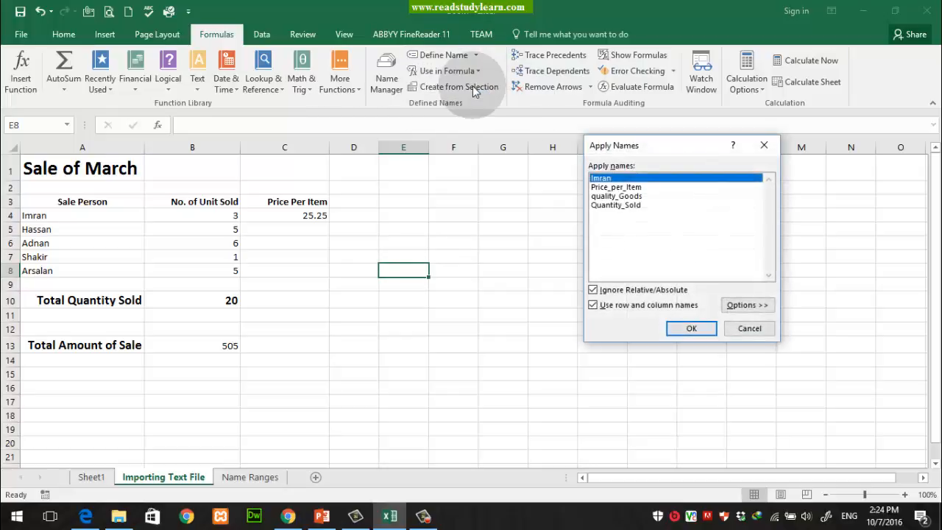
pyautogui.moveTo(659, 152); pyautogui.dragTo(567, 211)
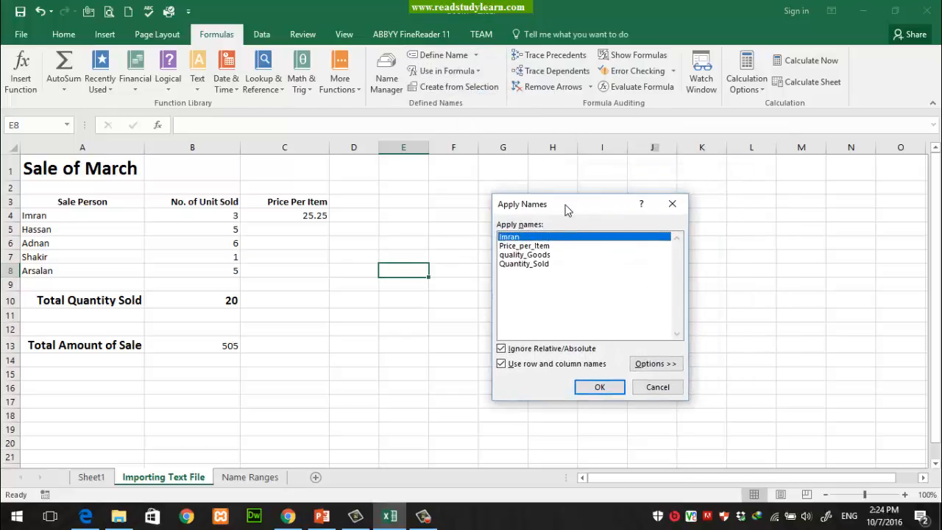
pyautogui.click(658, 387)
pyautogui.click(448, 287)
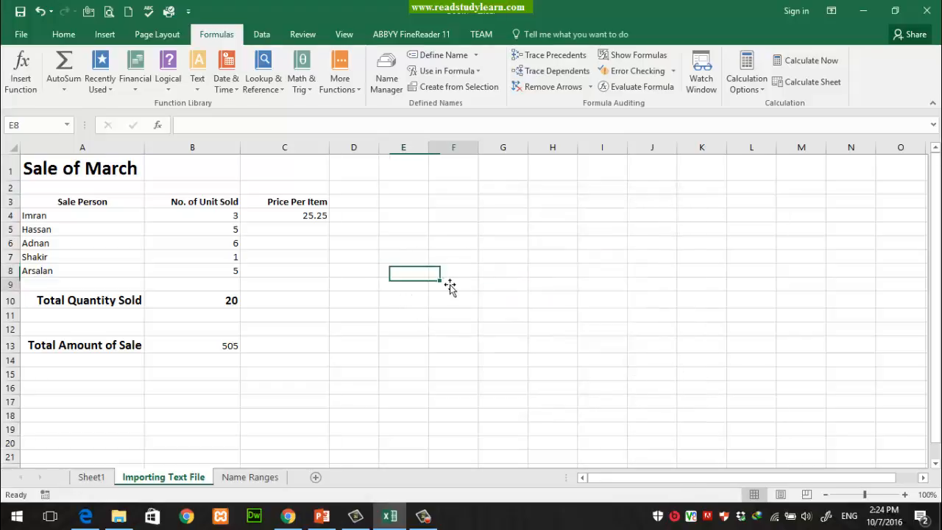
# Step: Try to apply the first sale person's defined name from cell E9 with the default Apply Names settings
pyautogui.click(403, 283)
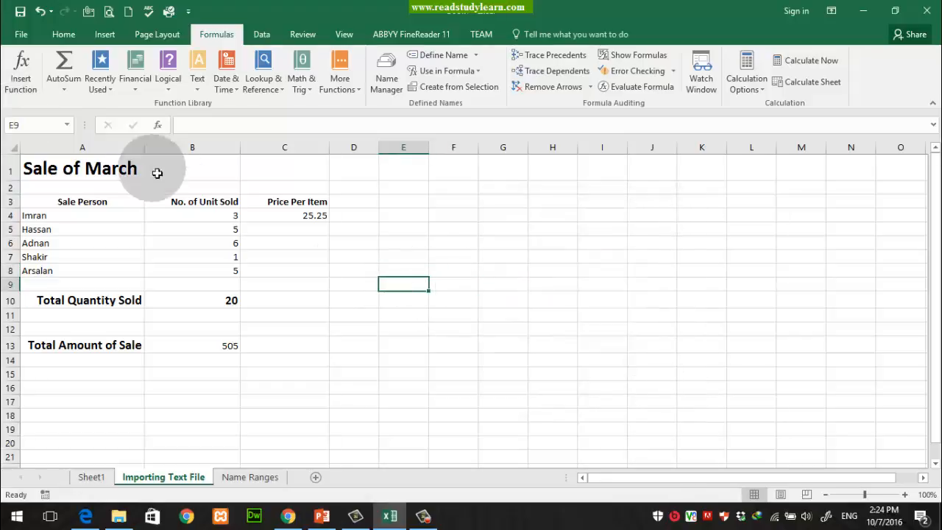
pyautogui.click(461, 63)
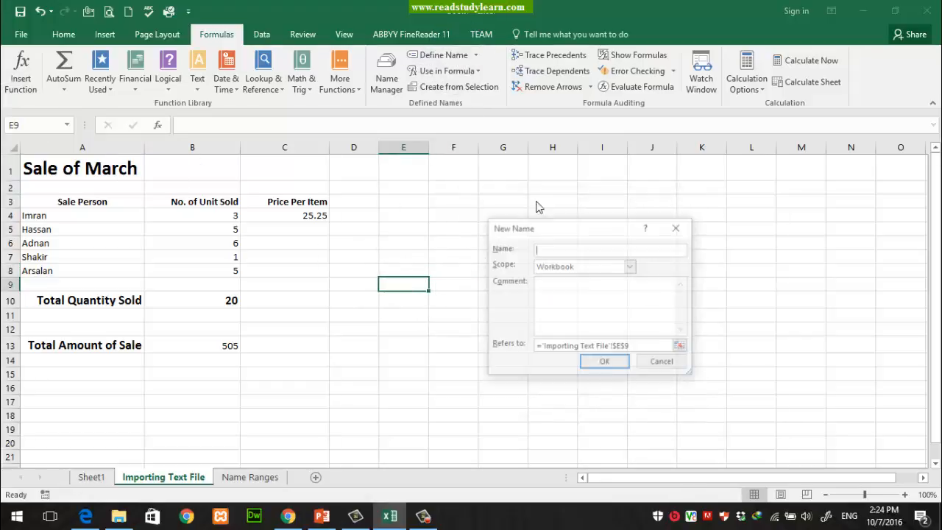
pyautogui.click(671, 362)
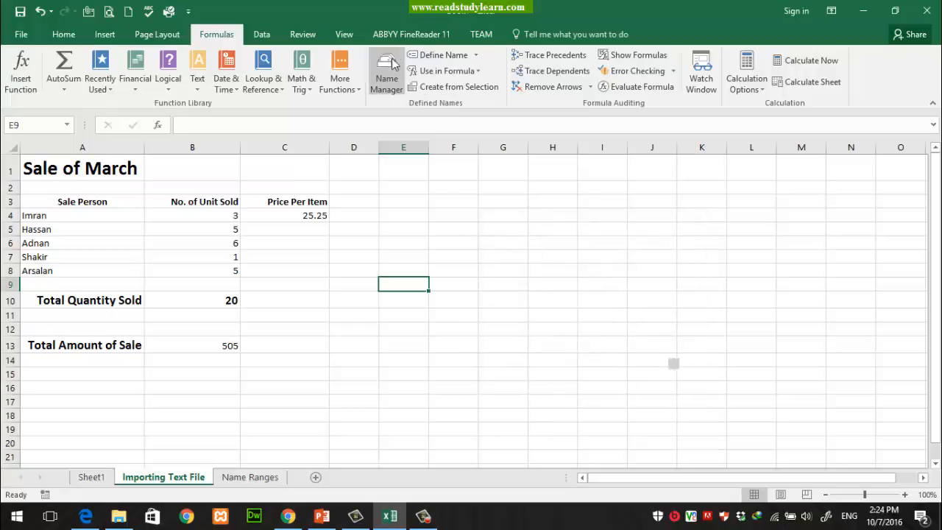
pyautogui.click(476, 54)
pyautogui.click(454, 89)
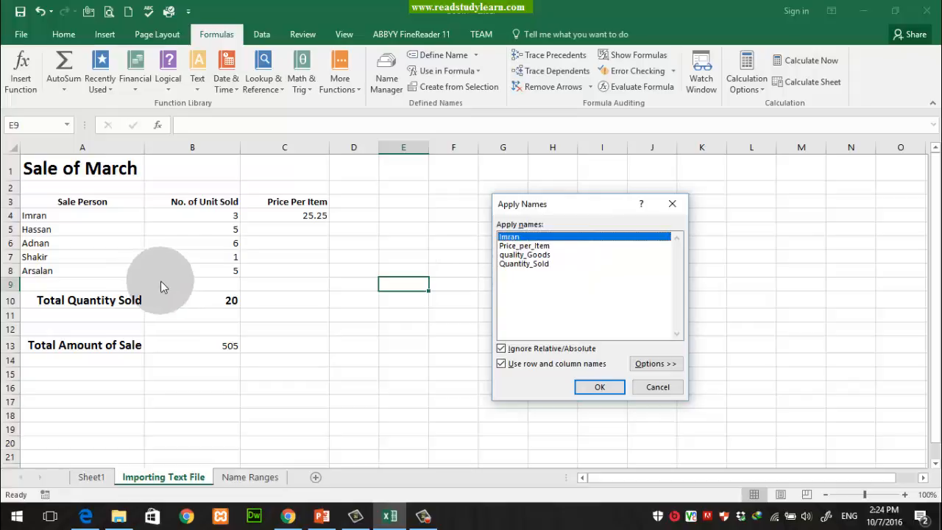
pyautogui.moveTo(511, 237); pyautogui.dragTo(525, 250)
pyautogui.click(521, 255)
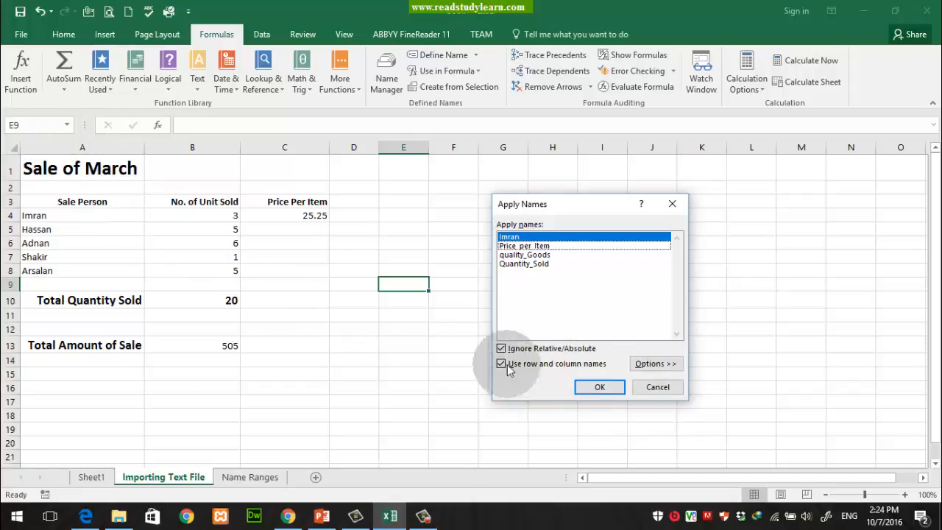
pyautogui.click(599, 387)
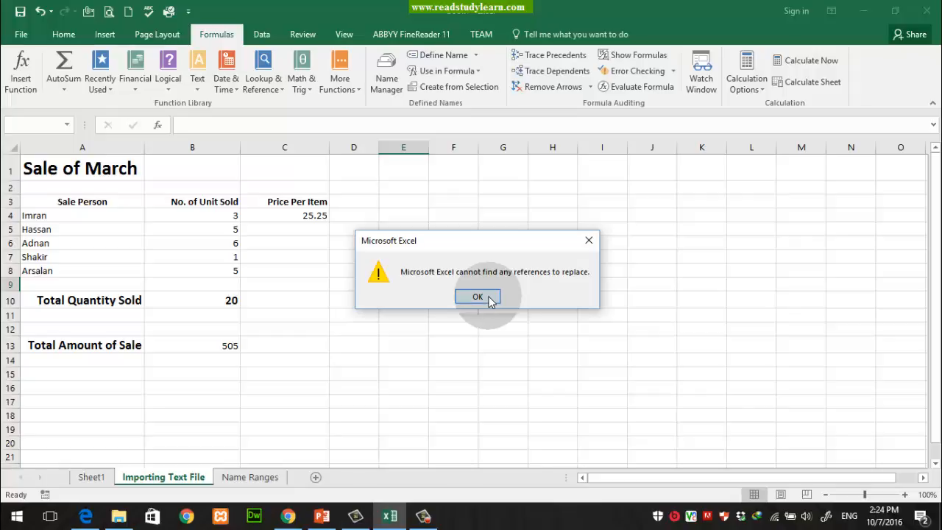
pyautogui.click(477, 296)
pyautogui.click(406, 284)
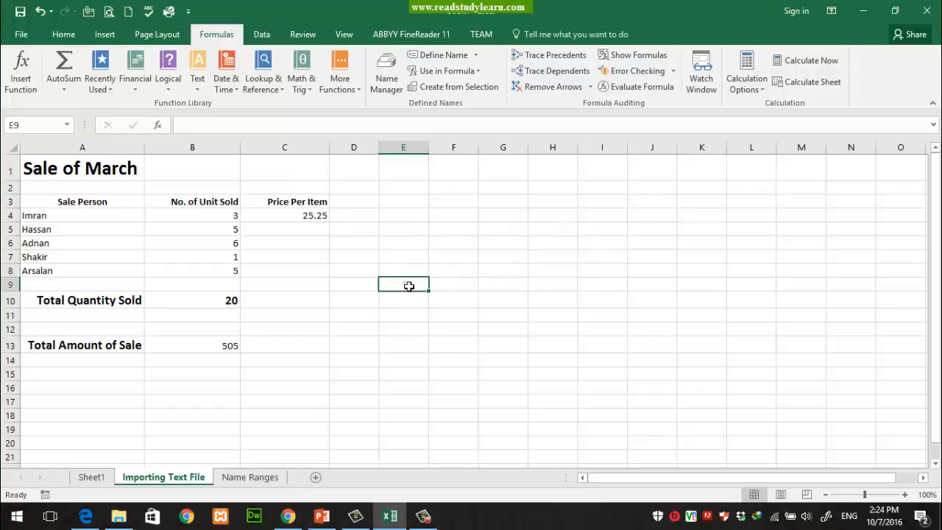
# Step: Retry applying the first sale person's defined name from E9 with the additional Apply Names options expanded and the Row column name order
pyautogui.click(476, 54)
pyautogui.click(454, 86)
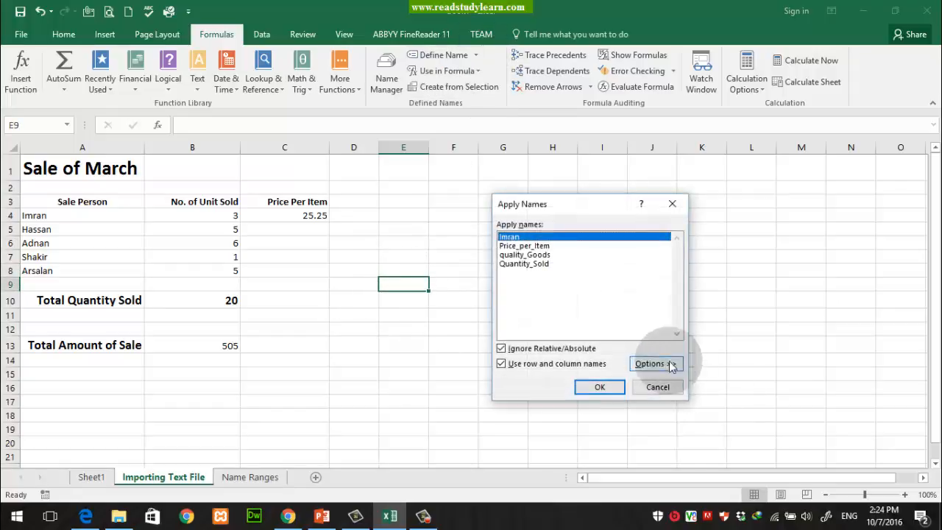
pyautogui.click(671, 365)
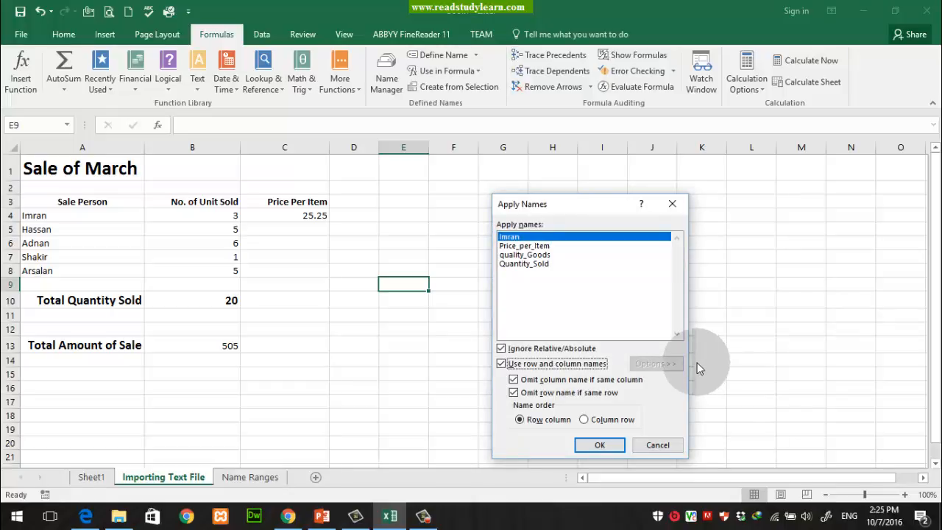
pyautogui.click(521, 246)
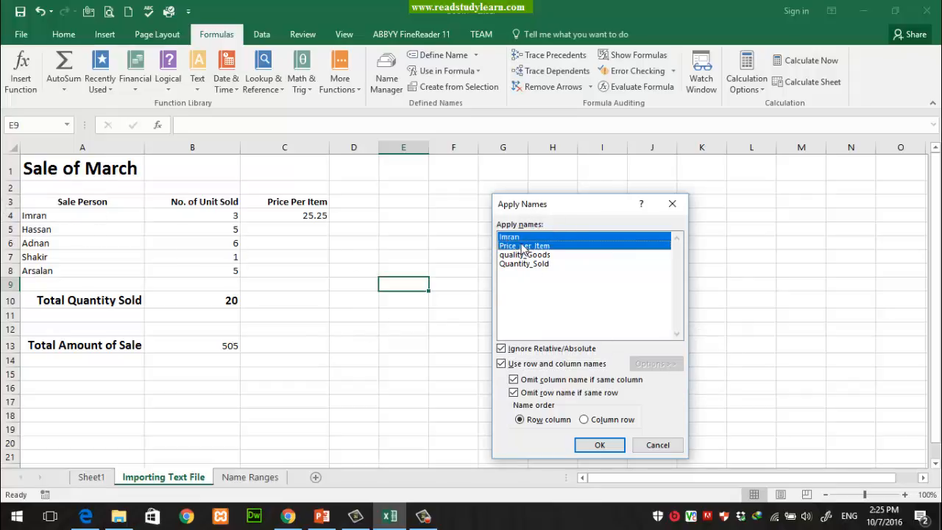
pyautogui.click(520, 237)
pyautogui.click(518, 246)
pyautogui.click(516, 237)
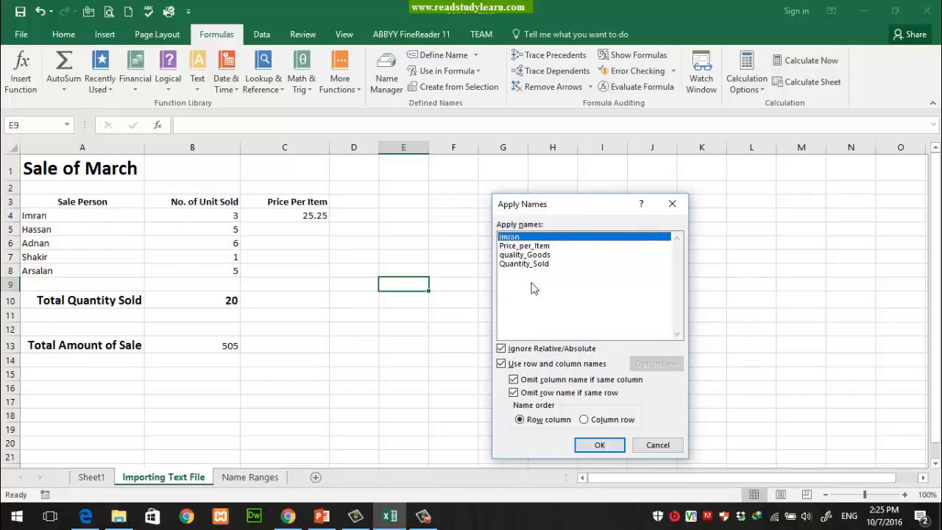
pyautogui.click(600, 445)
pyautogui.click(489, 300)
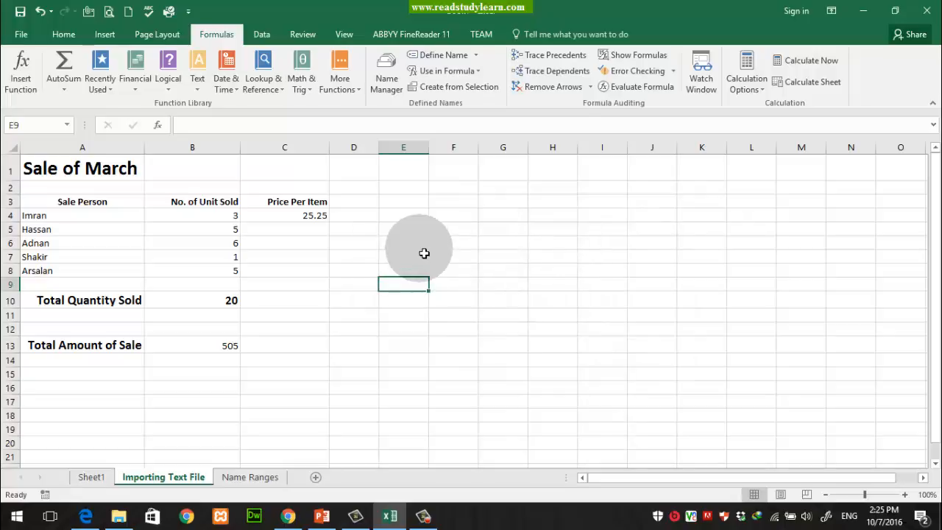
# Step: Open the Name Manager and widen the Refers To column to examine the full cell references of the defined names
pyautogui.click(411, 272)
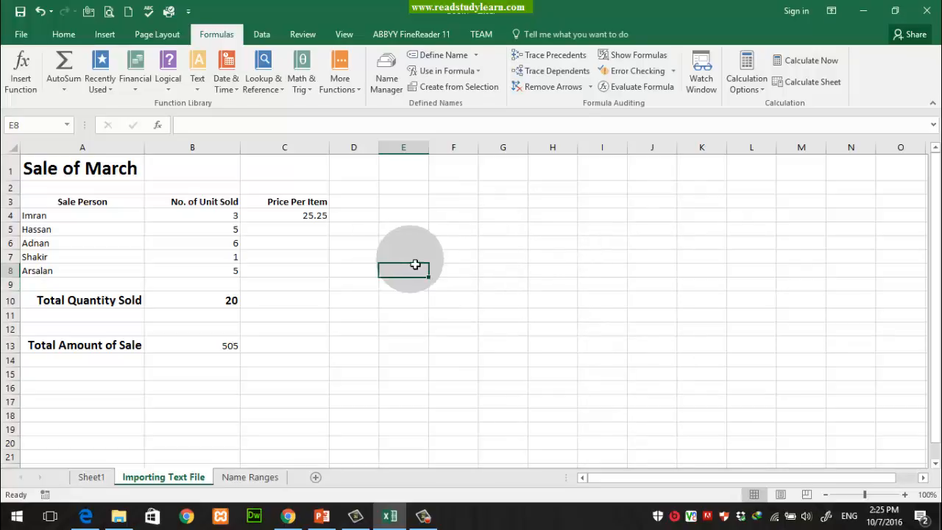
pyautogui.click(384, 79)
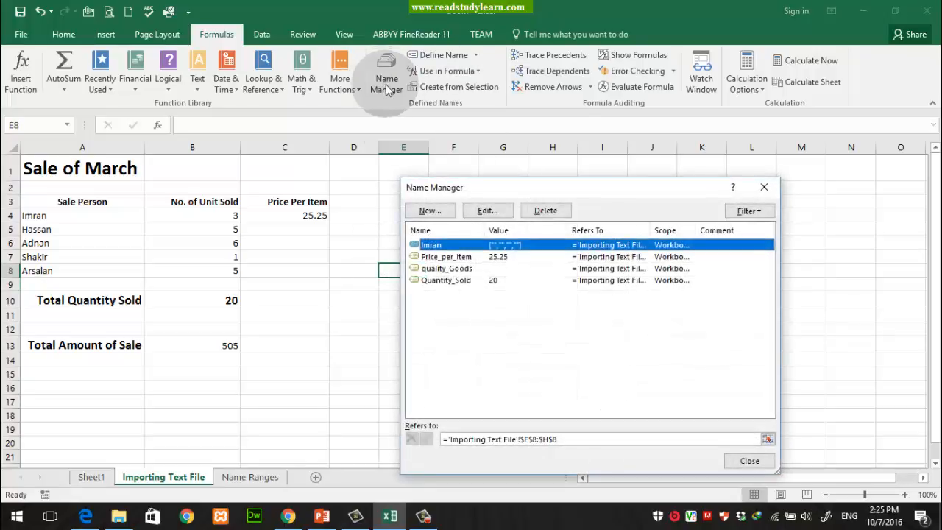
pyautogui.moveTo(603, 188); pyautogui.dragTo(635, 158)
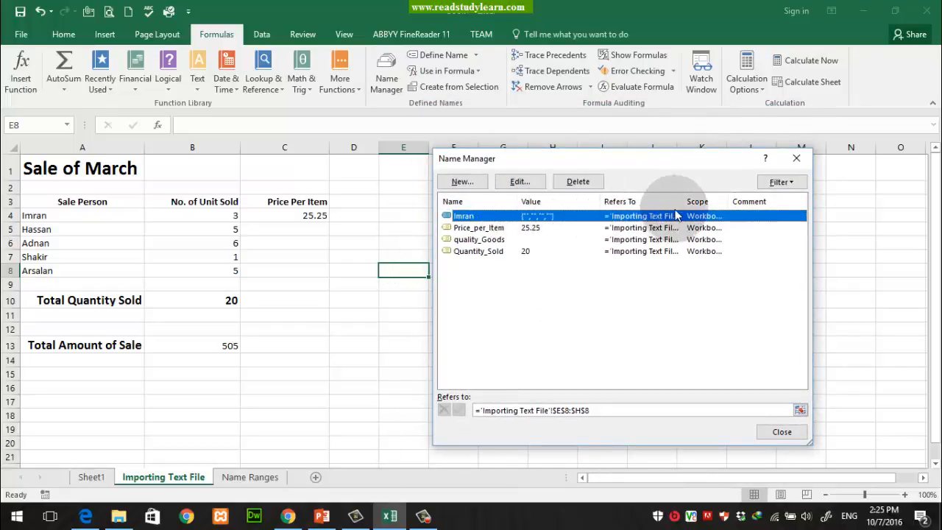
pyautogui.moveTo(683, 201); pyautogui.dragTo(737, 215)
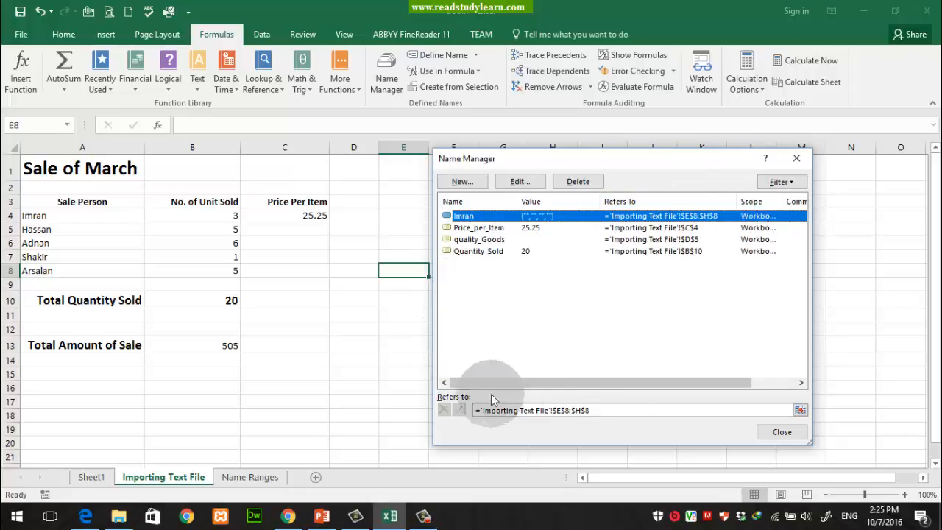
# Step: Set the comment of the name defined for the first sale person to 22 and close the Name Manager
pyautogui.doubleClick(511, 217)
pyautogui.click(616, 295)
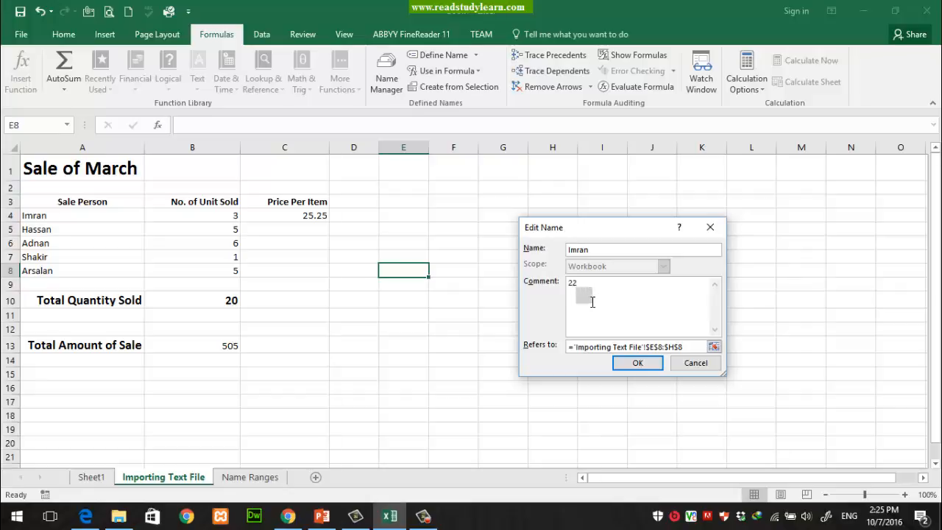
pyautogui.click(636, 363)
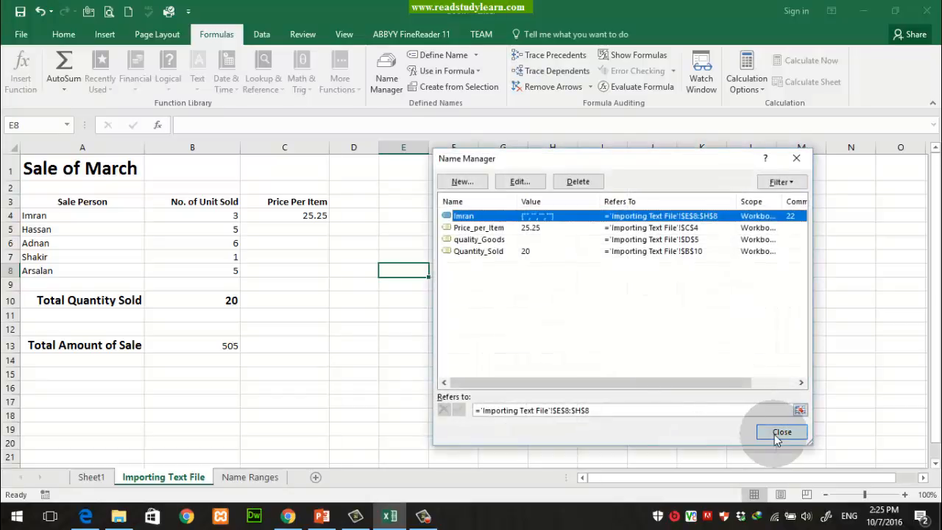
pyautogui.click(778, 432)
# Step: Navigate from D8 to the range defined with the first sale person's name
pyautogui.click(425, 285)
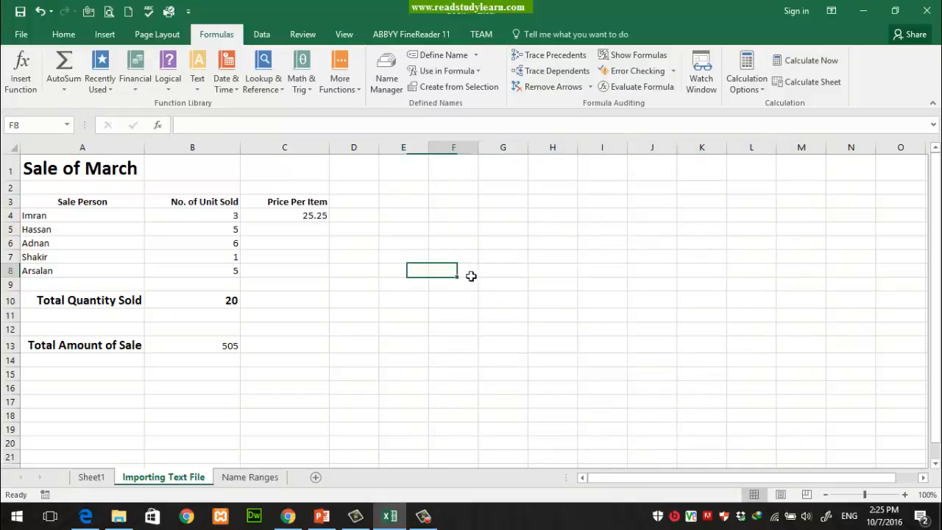
pyautogui.click(222, 306)
pyautogui.click(442, 285)
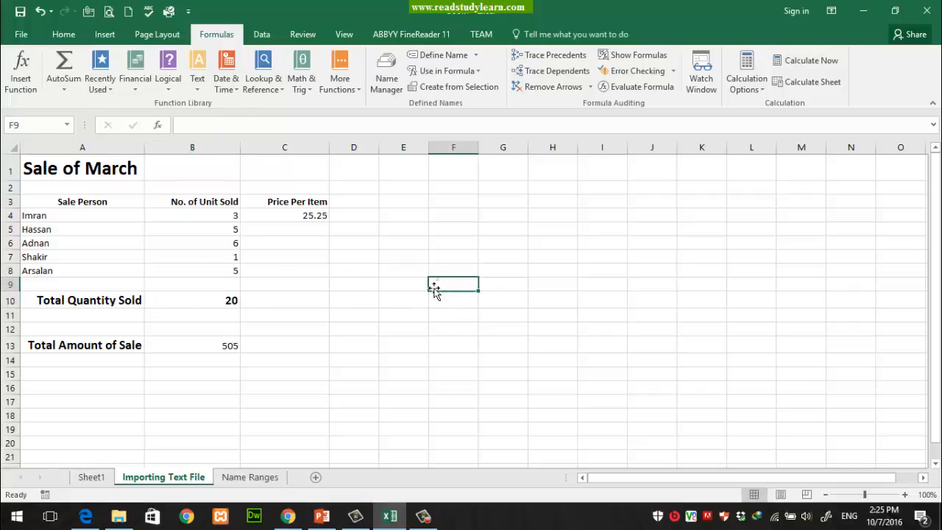
pyautogui.click(353, 270)
pyautogui.click(69, 126)
pyautogui.click(35, 142)
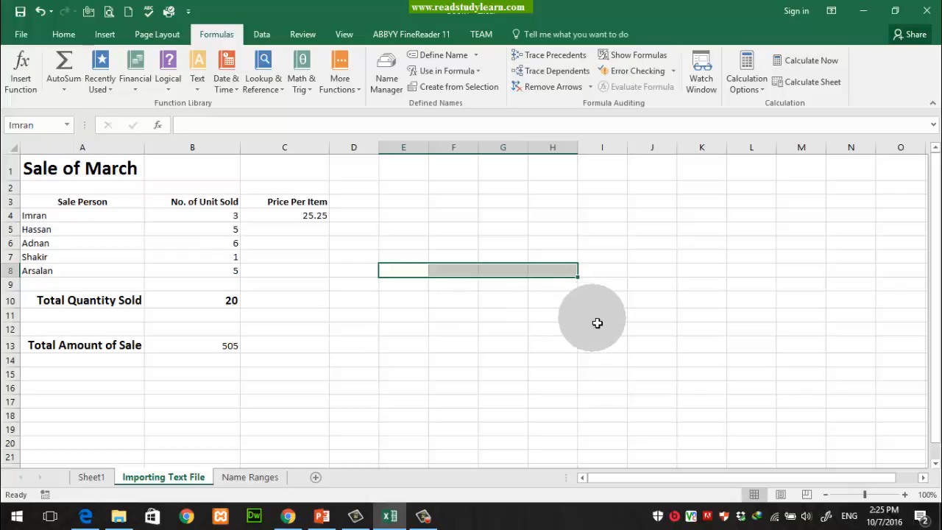
# Step: Compare the names shown for single cells in row 8, the block E8:H9 and the full named range E8:H8
pyautogui.click(411, 273)
pyautogui.click(450, 275)
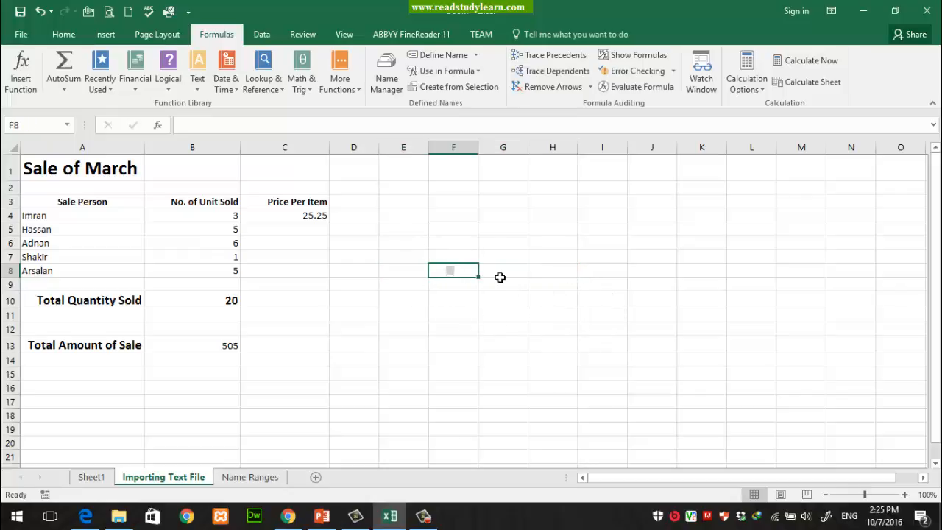
pyautogui.click(554, 276)
pyautogui.moveTo(402, 274); pyautogui.dragTo(557, 282)
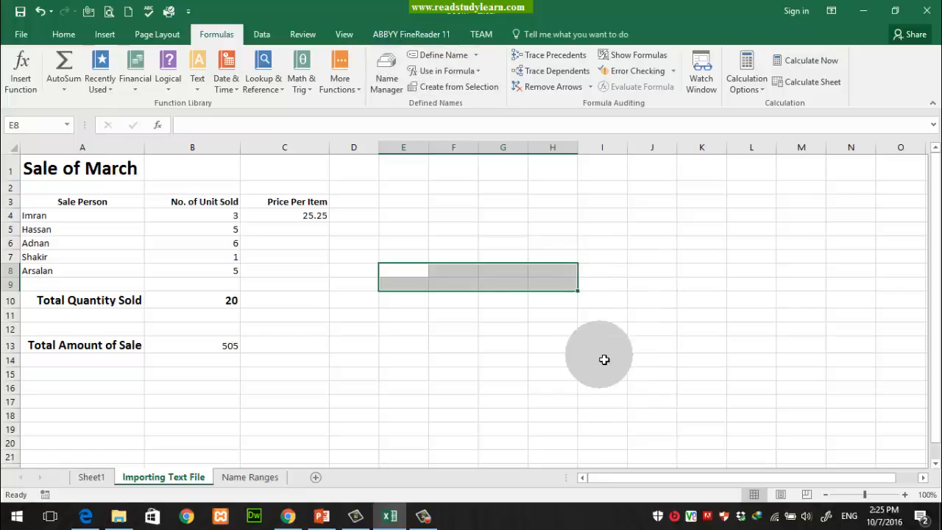
pyautogui.moveTo(403, 271); pyautogui.dragTo(570, 272)
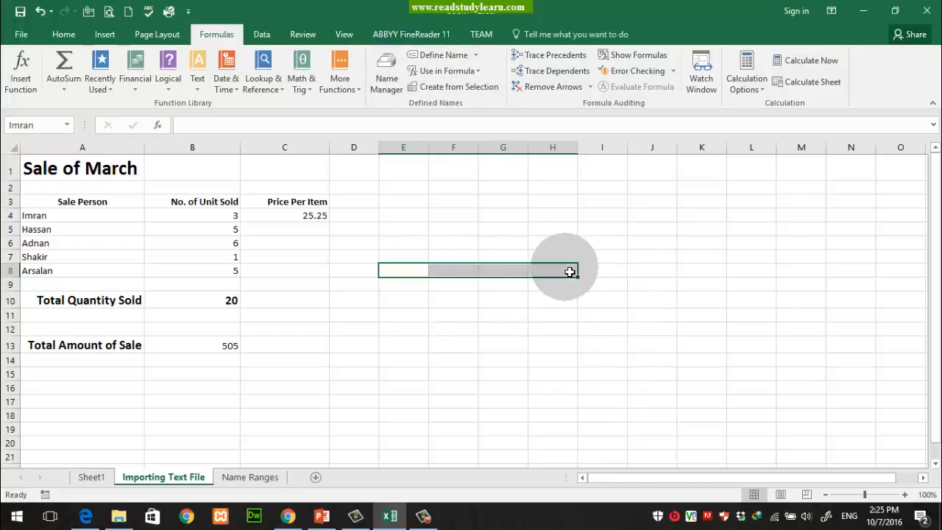
pyautogui.click(407, 275)
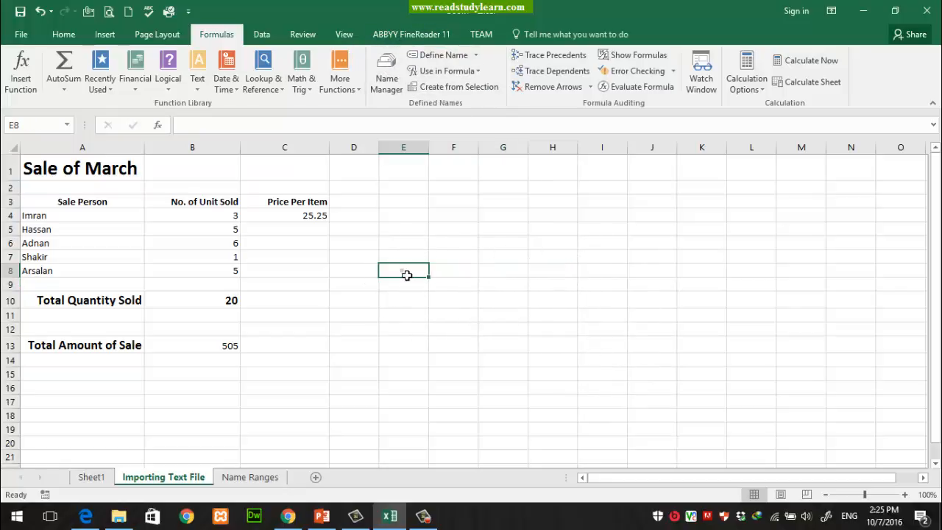
pyautogui.click(407, 275)
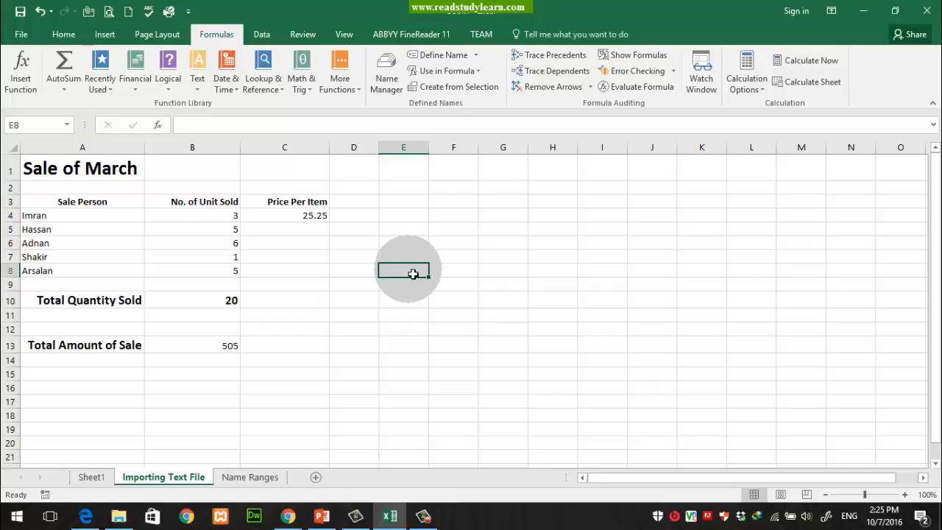
pyautogui.moveTo(416, 274); pyautogui.dragTo(546, 274)
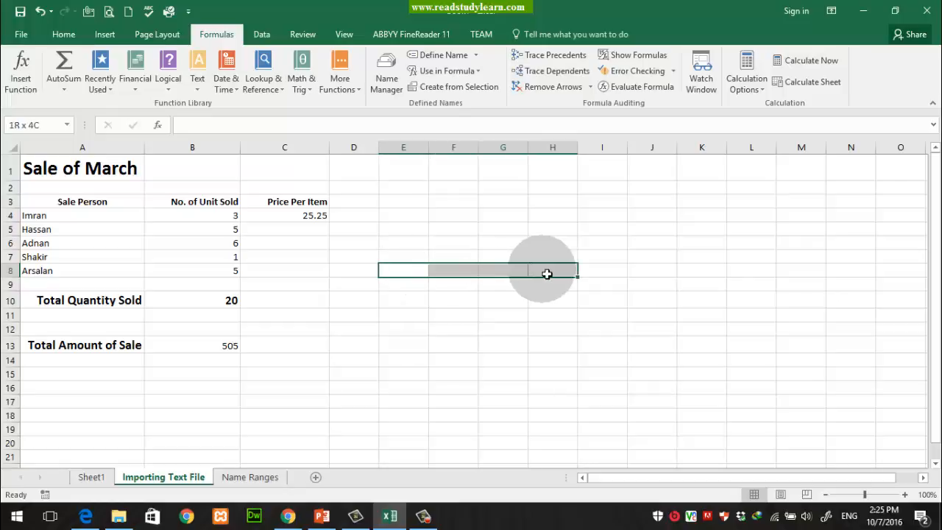
pyautogui.click(407, 275)
pyautogui.click(418, 282)
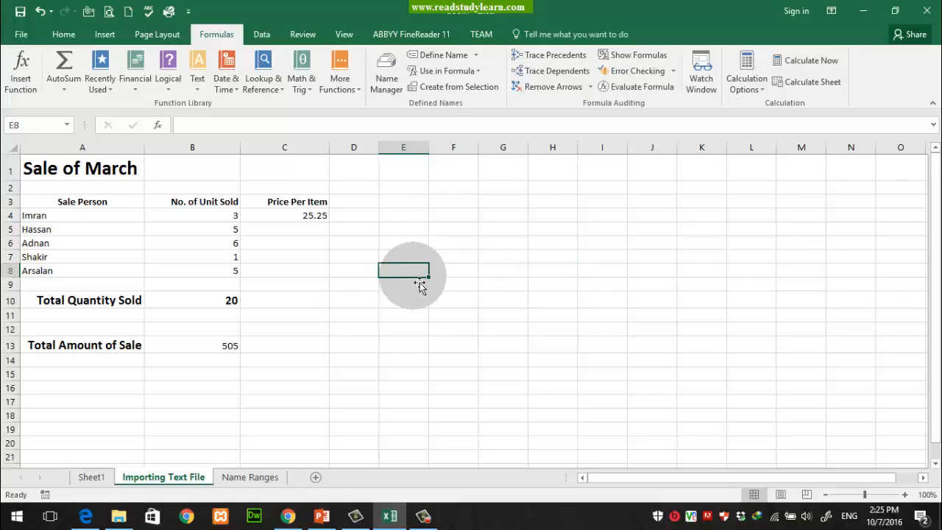
pyautogui.moveTo(406, 284); pyautogui.dragTo(563, 275)
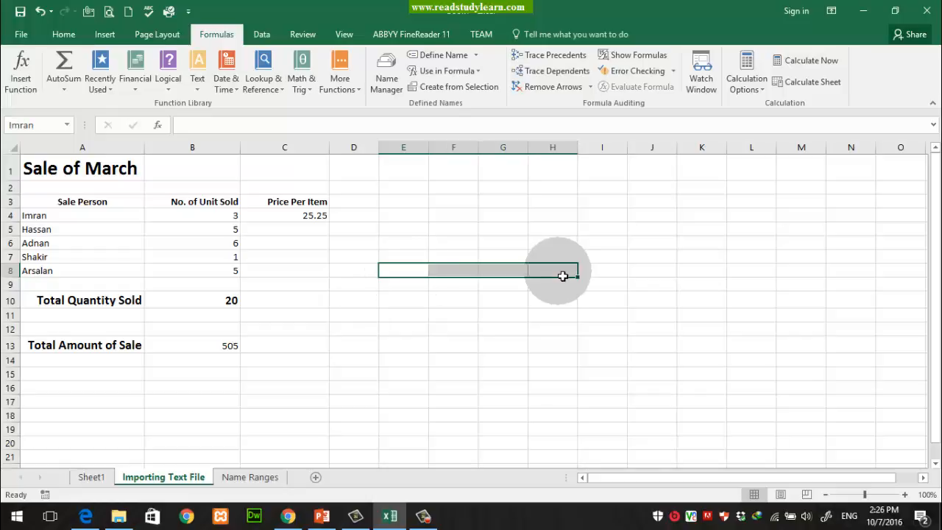
pyautogui.moveTo(417, 275); pyautogui.dragTo(548, 273)
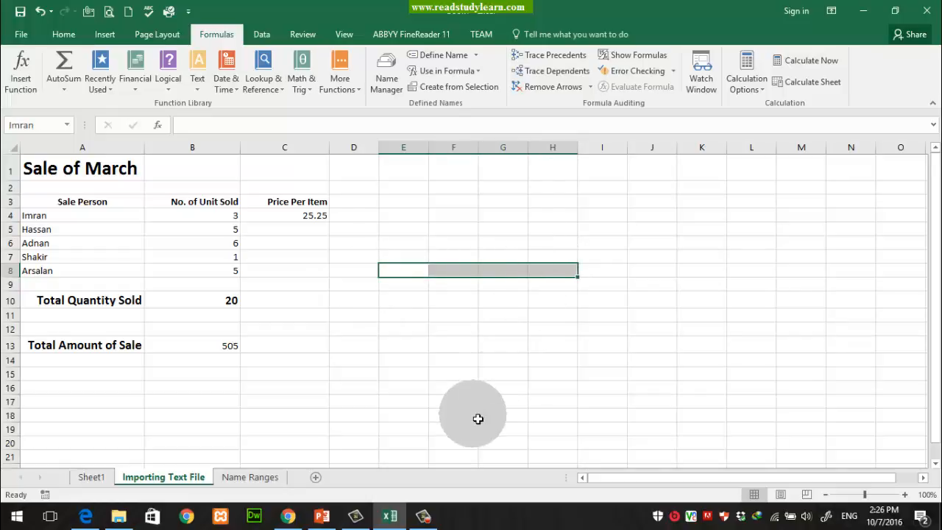
# Step: Compare the names shown for cell E8 alone and for the full range E8:H8
pyautogui.click(461, 54)
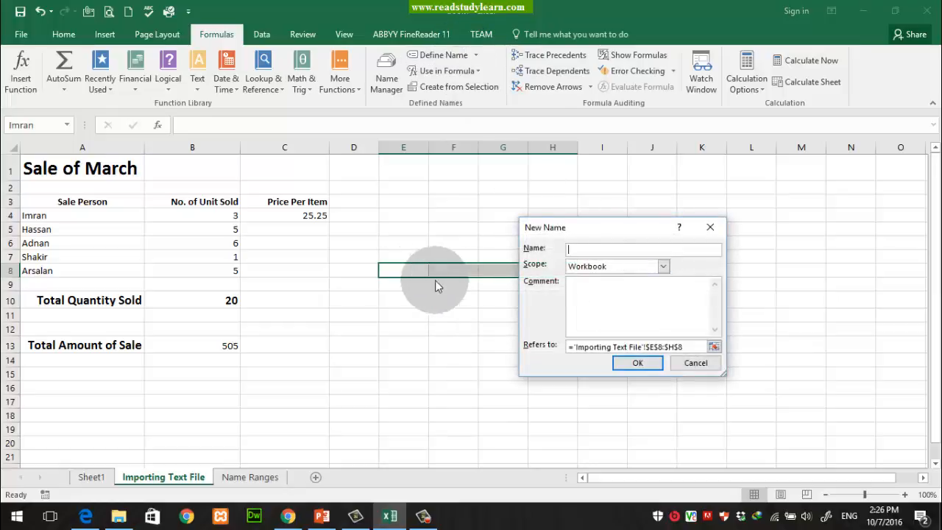
pyautogui.click(693, 363)
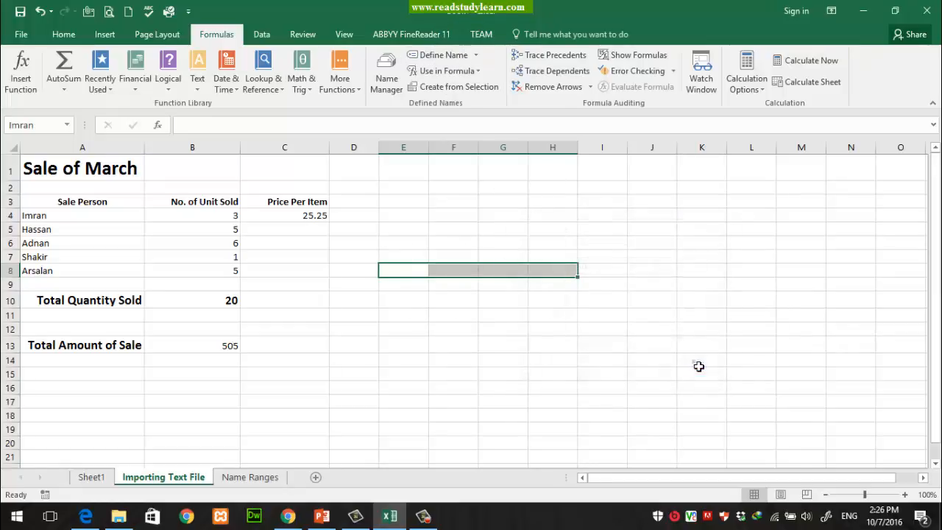
pyautogui.click(408, 276)
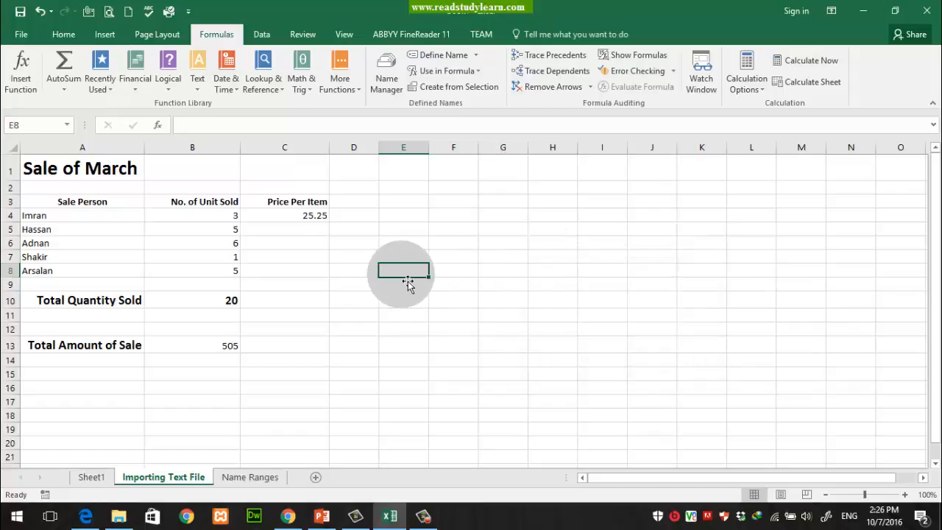
pyautogui.click(18, 127)
pyautogui.moveTo(405, 269); pyautogui.dragTo(544, 270)
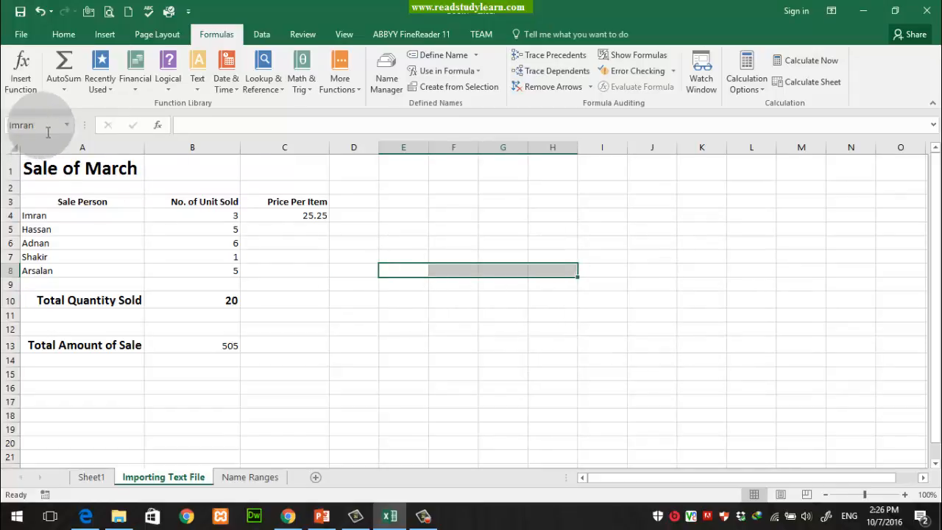
pyautogui.click(476, 56)
pyautogui.click(454, 89)
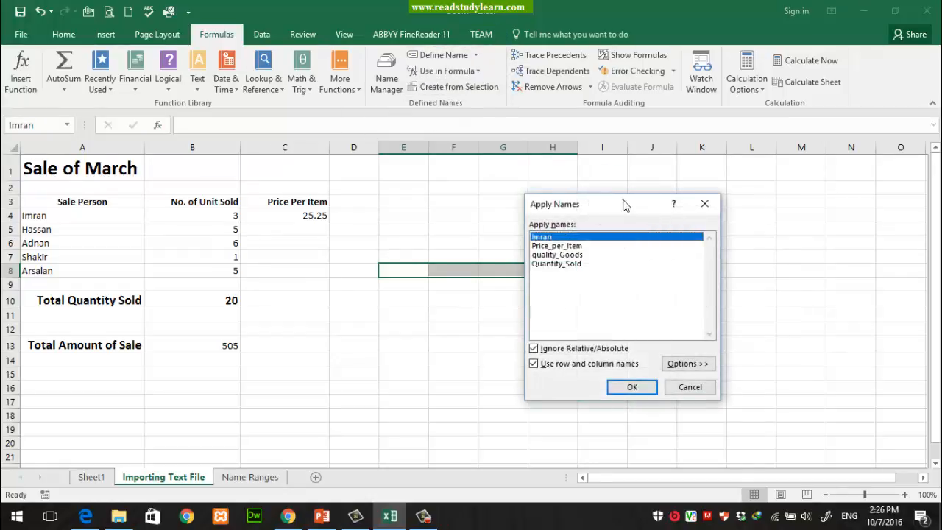
pyautogui.click(726, 361)
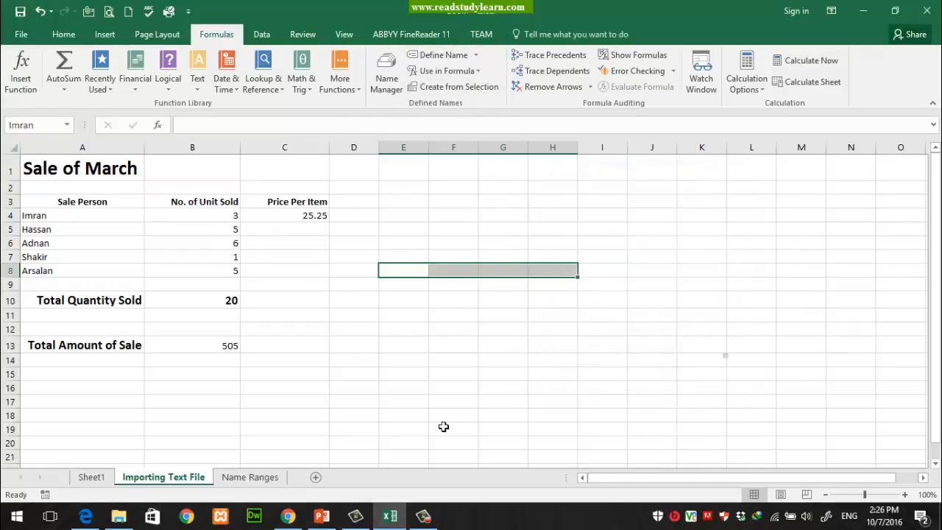
# Step: Try to apply the defined name Price_per_Item with empty cell E12 selected
pyautogui.click(407, 330)
pyautogui.click(474, 56)
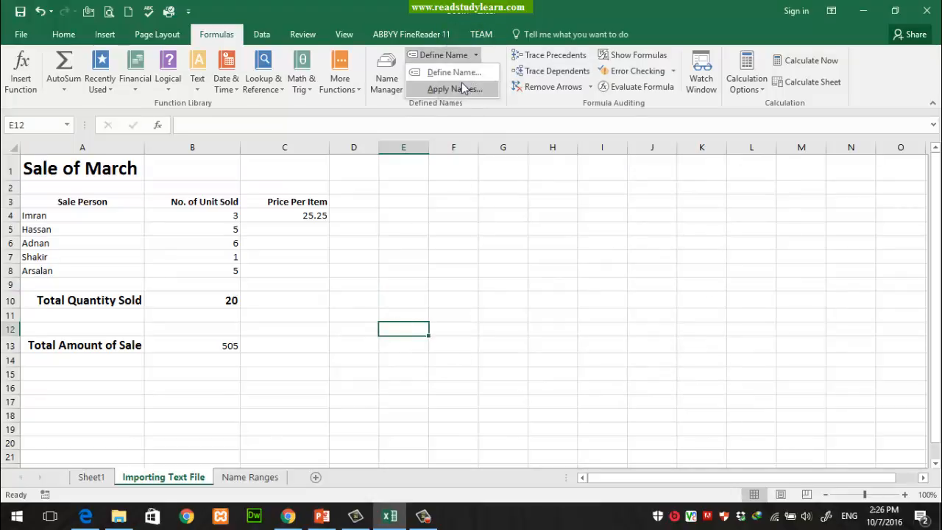
pyautogui.click(463, 89)
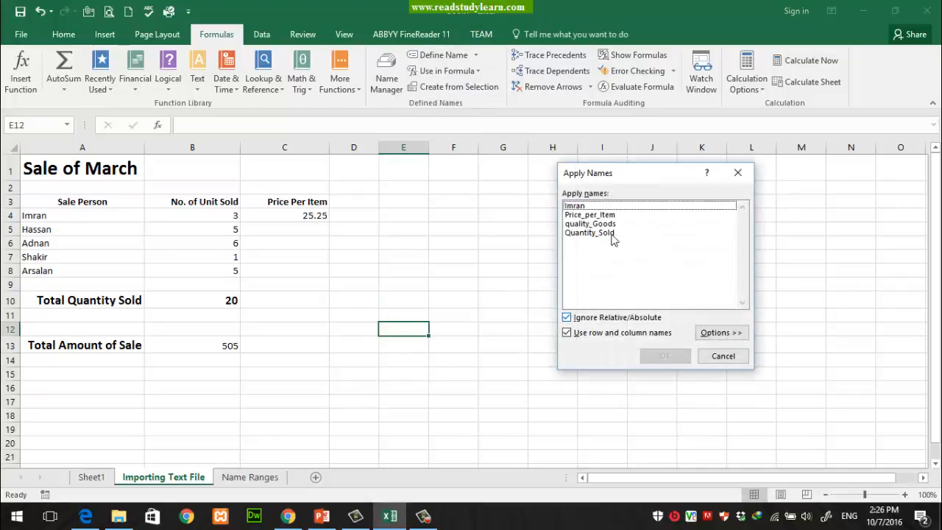
pyautogui.click(593, 215)
pyautogui.click(665, 356)
pyautogui.click(486, 299)
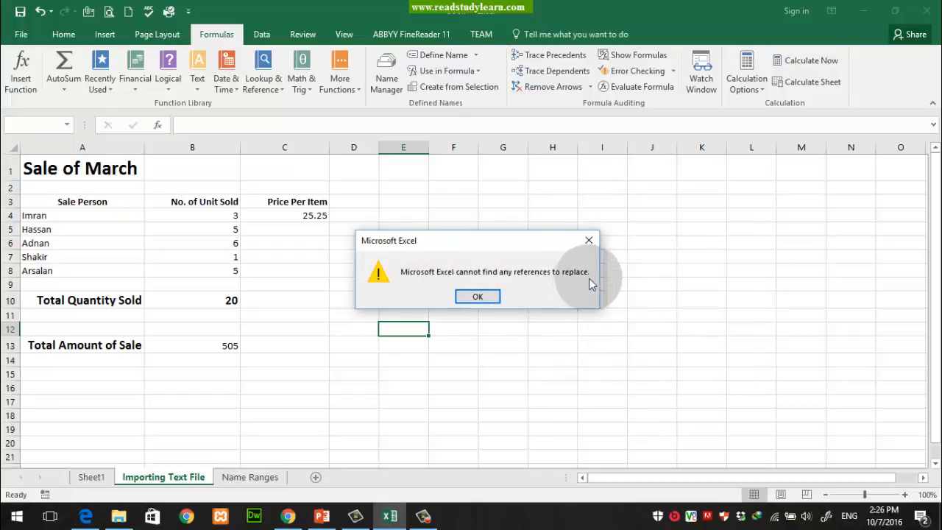
pyautogui.click(476, 296)
pyautogui.click(451, 335)
pyautogui.click(411, 335)
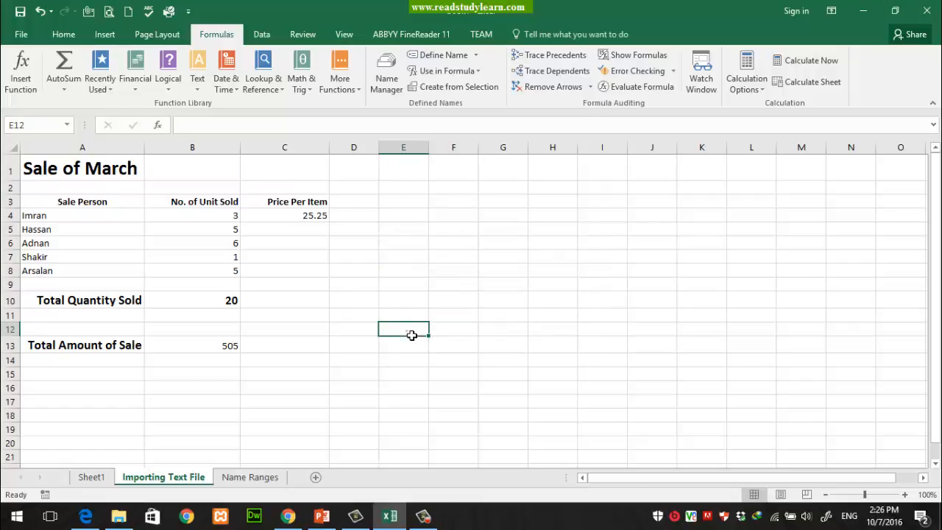
# Step: Try to apply the first sale person's defined name with the empty range E11:G11 selected
pyautogui.moveTo(423, 322); pyautogui.dragTo(504, 315)
pyautogui.click(475, 54)
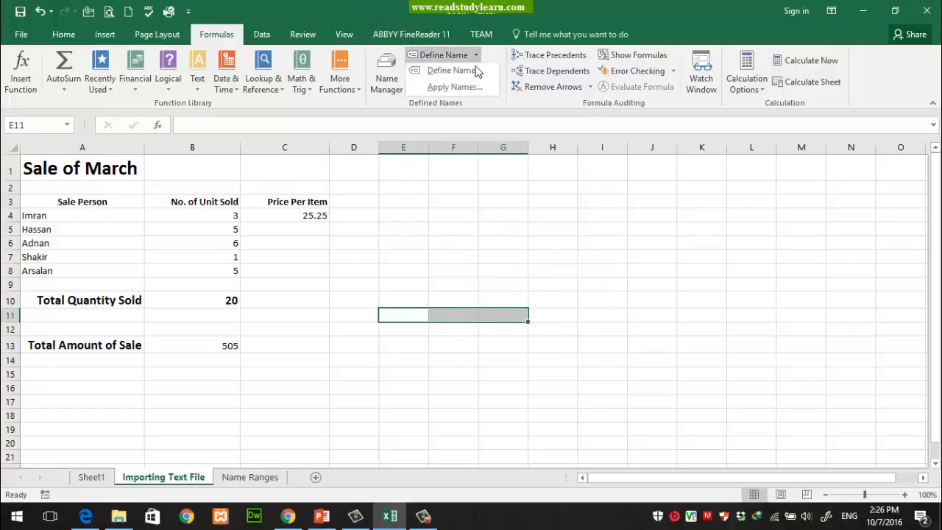
pyautogui.click(464, 88)
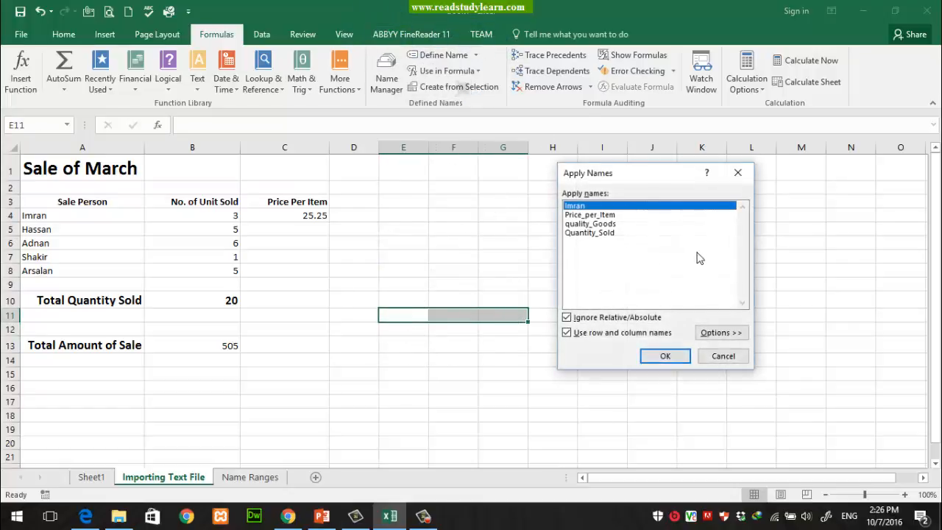
pyautogui.click(666, 354)
pyautogui.click(478, 295)
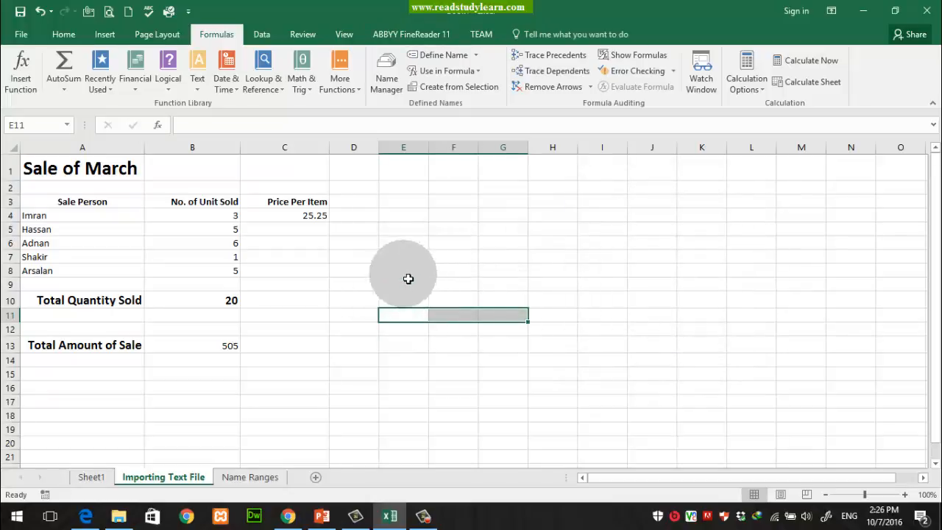
# Step: Examine the extended Apply Names options for the named range E8:H8, then cancel without applying
pyautogui.moveTo(405, 274); pyautogui.dragTo(558, 284)
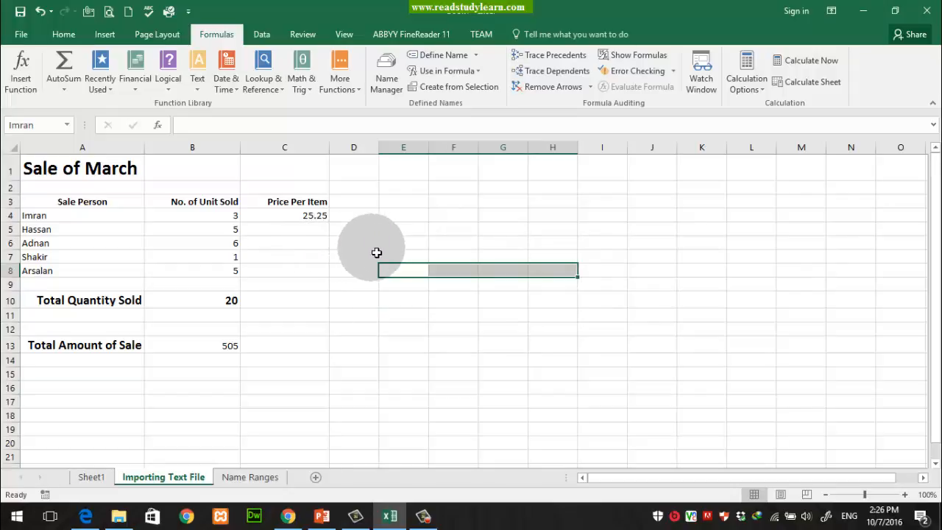
pyautogui.click(479, 72)
pyautogui.click(479, 69)
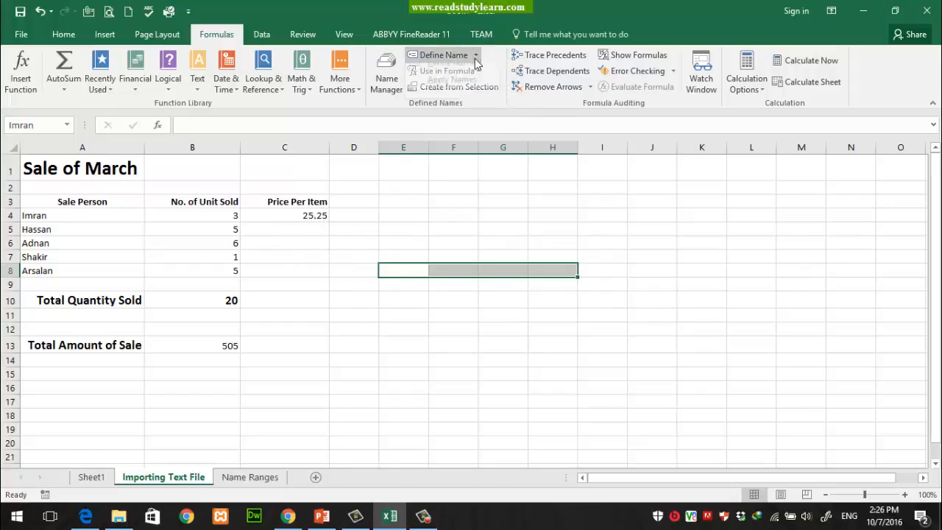
pyautogui.click(474, 58)
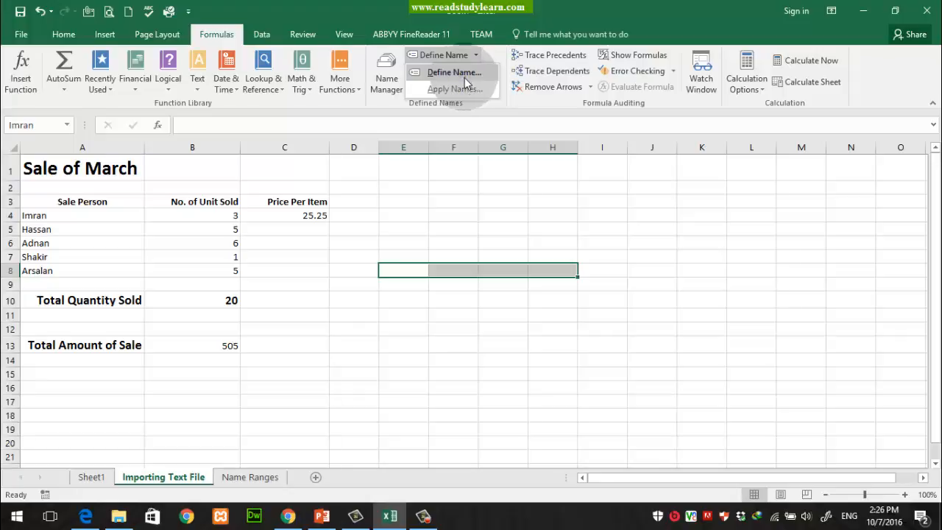
pyautogui.click(461, 88)
pyautogui.click(725, 332)
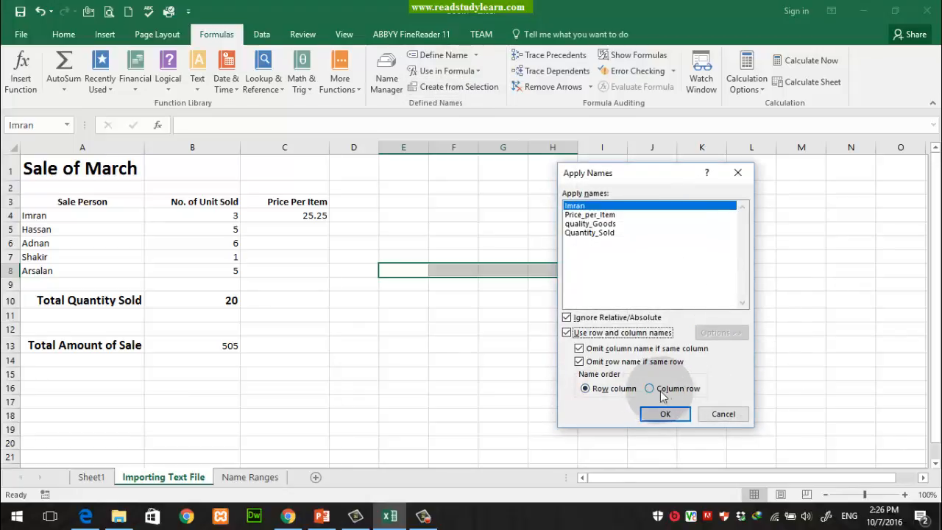
pyautogui.click(722, 414)
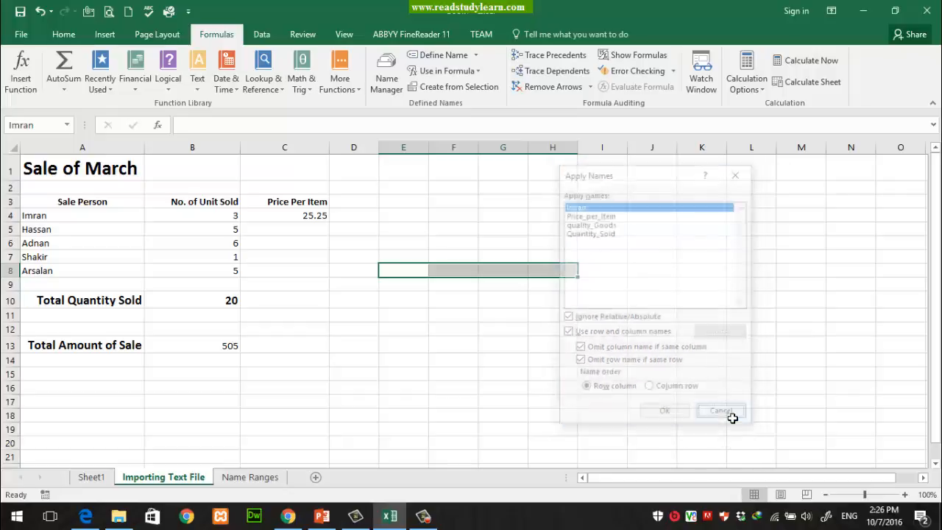
# Step: Review the list of defined names and go to the range named after the first sale person
pyautogui.click(67, 125)
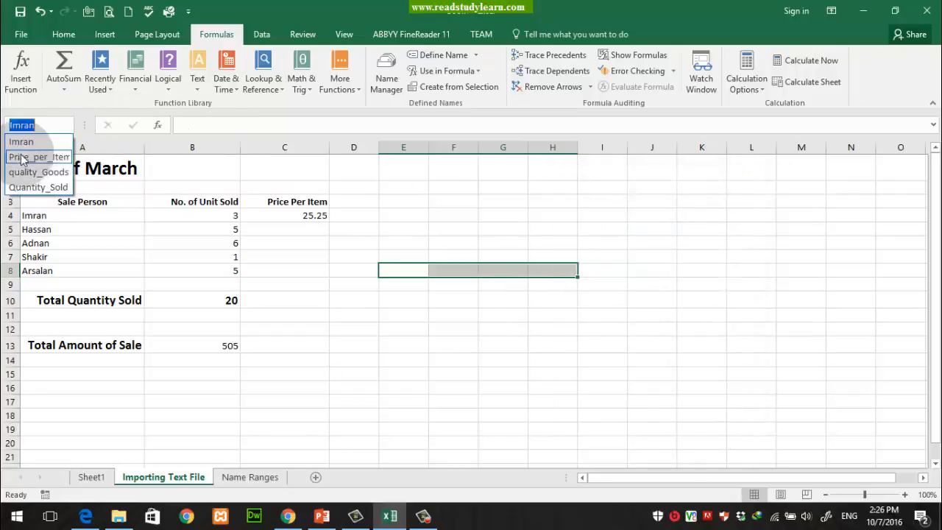
pyautogui.click(39, 157)
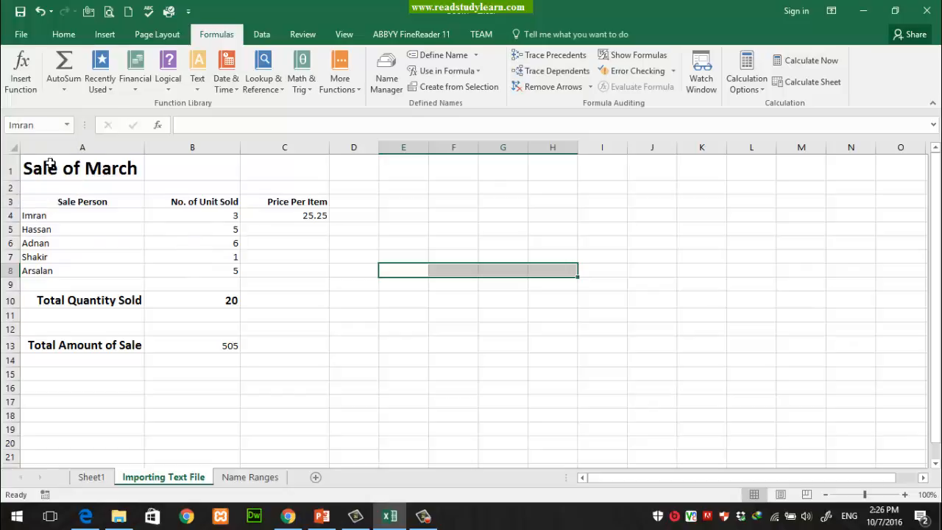
pyautogui.click(62, 128)
pyautogui.click(67, 126)
pyautogui.click(26, 137)
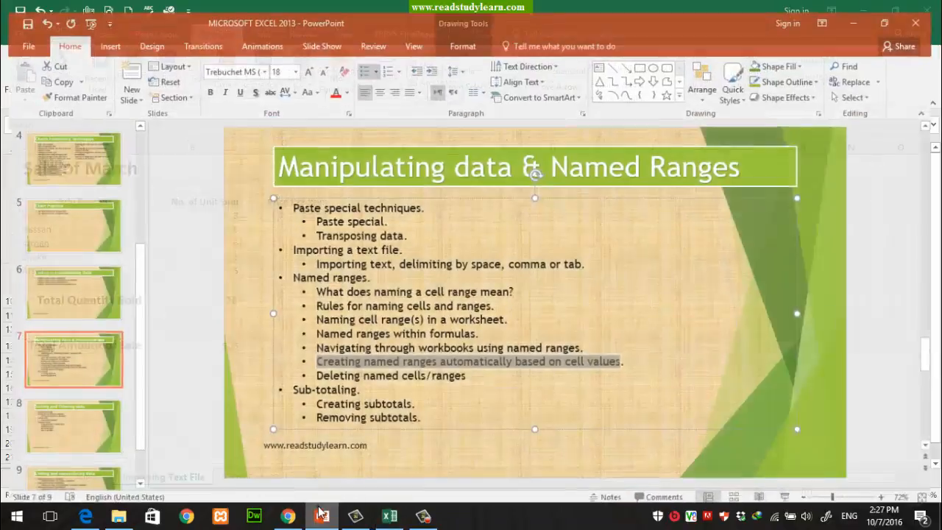
# Step: Switch to PowerPoint, highlight the line "Deleting named cells/ranges" on the Named Ranges slide, and return to Excel
pyautogui.click(321, 516)
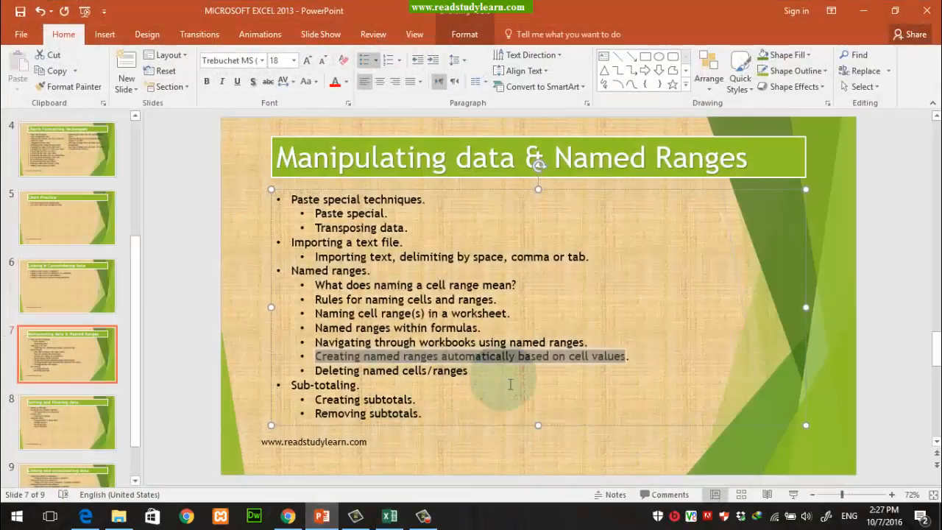
pyautogui.click(581, 358)
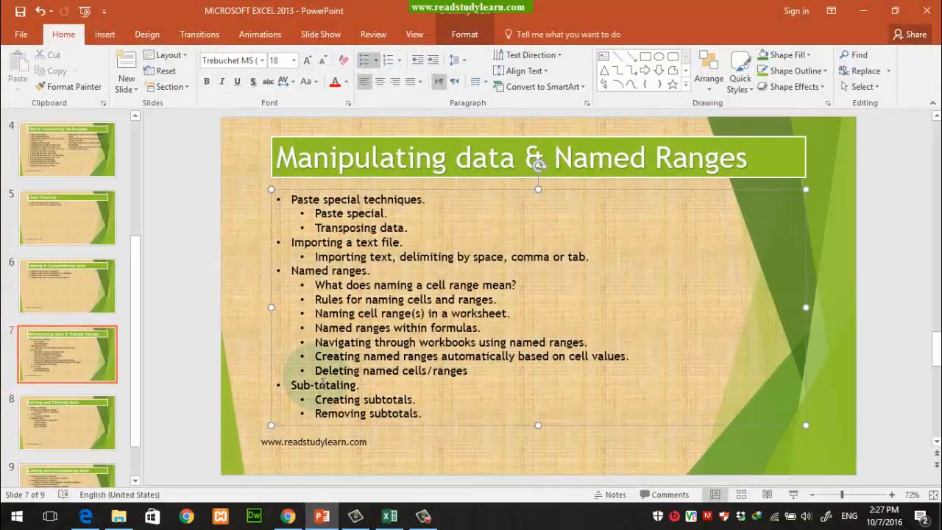
pyautogui.moveTo(315, 371); pyautogui.dragTo(471, 371)
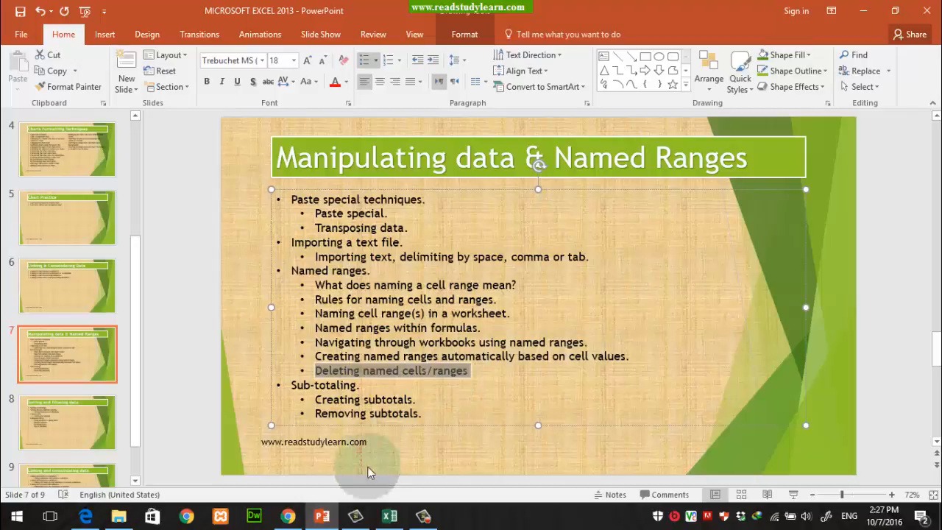
pyautogui.click(321, 516)
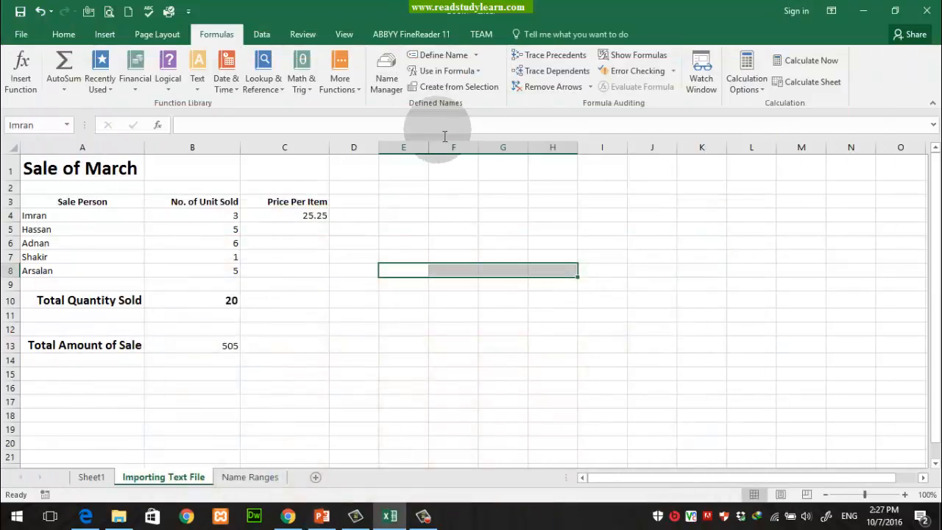
# Step: Delete the first sale person's defined name in the Name Manager and check the list of remaining names
pyautogui.click(383, 70)
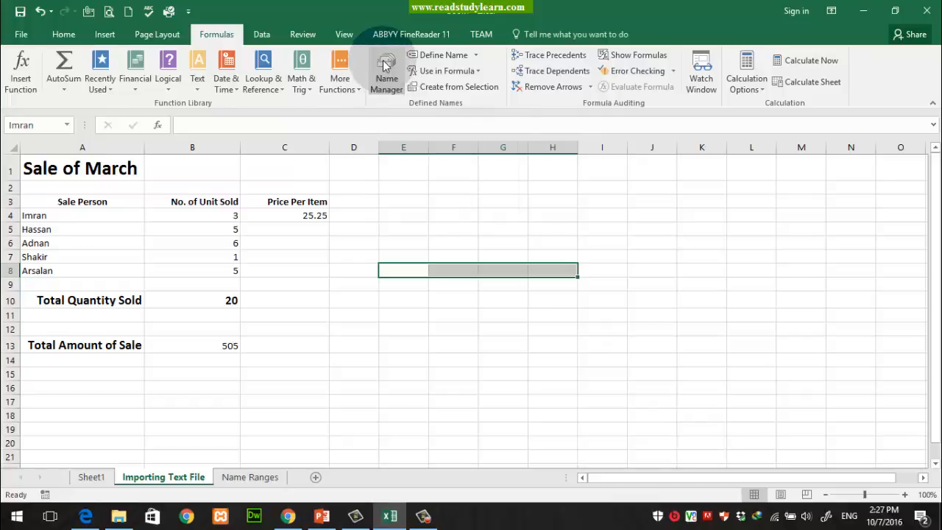
pyautogui.moveTo(668, 151); pyautogui.dragTo(735, 114)
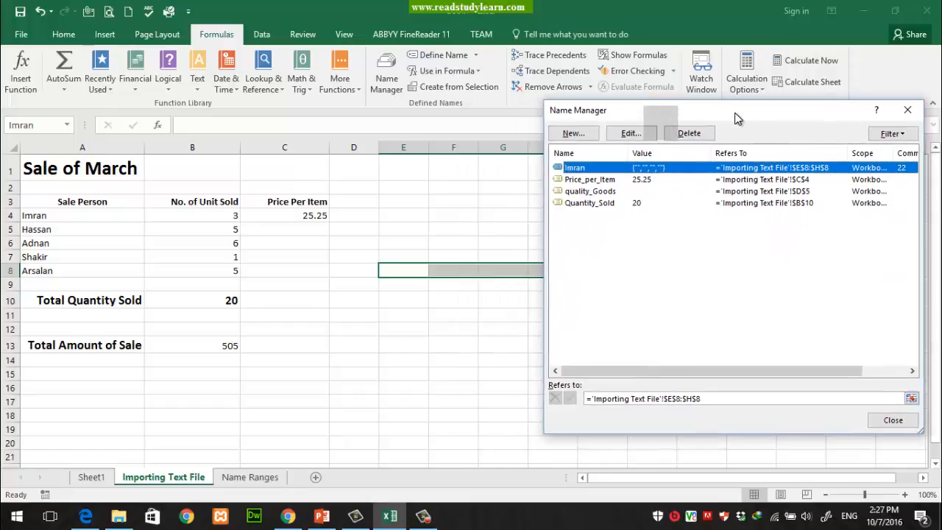
pyautogui.click(616, 181)
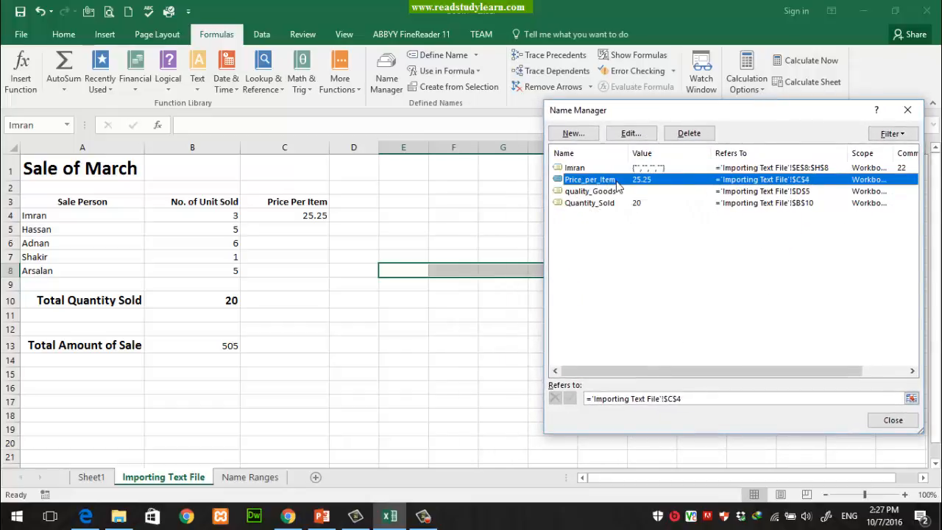
pyautogui.click(614, 192)
pyautogui.click(611, 203)
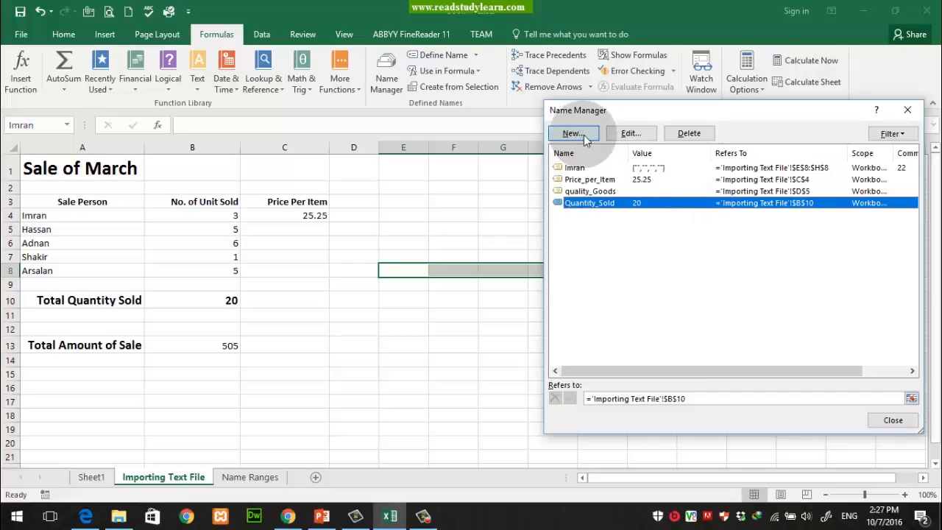
pyautogui.click(599, 180)
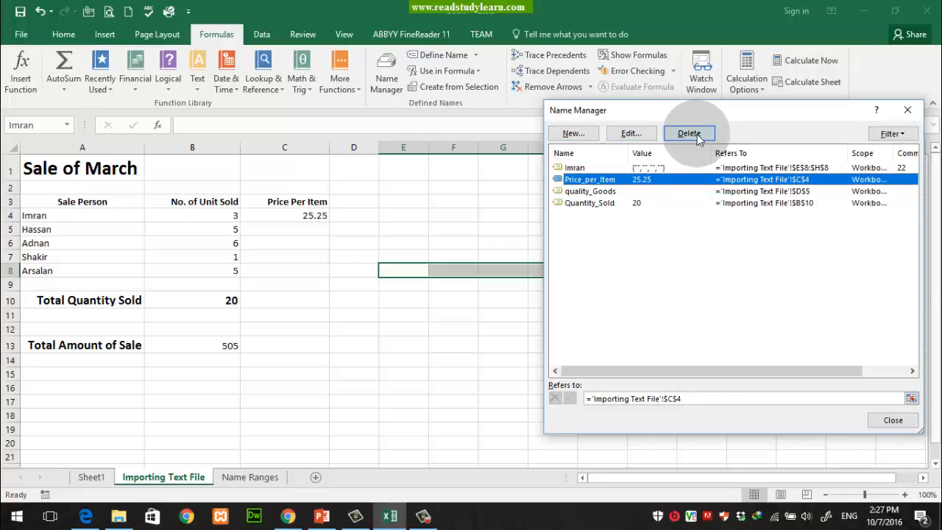
pyautogui.click(592, 168)
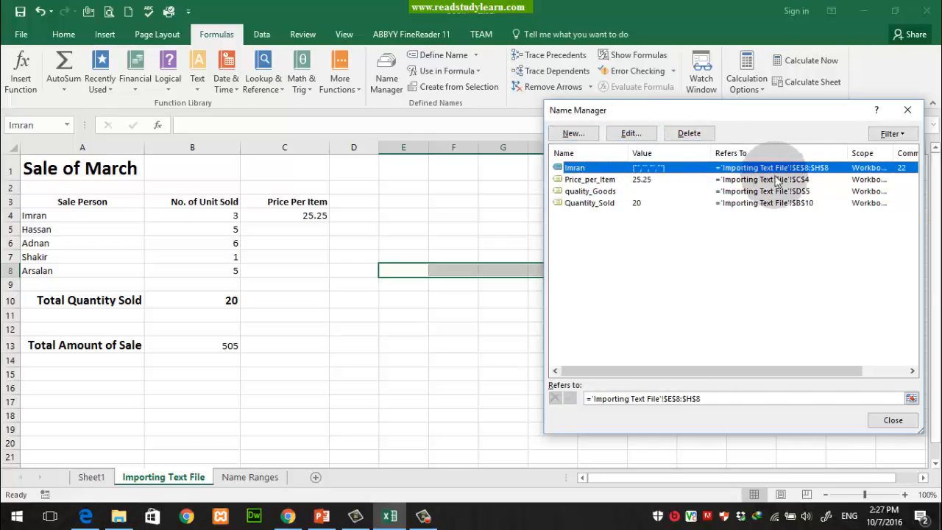
pyautogui.click(689, 134)
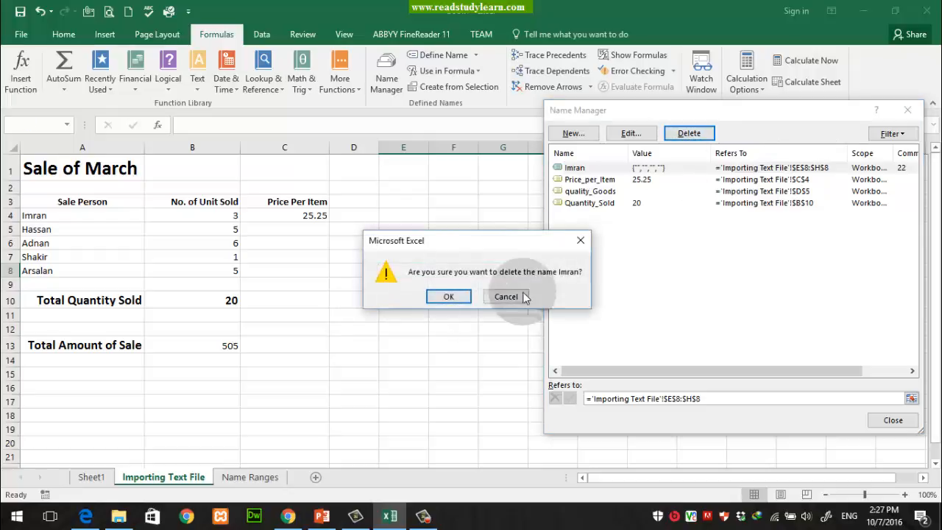
pyautogui.click(448, 296)
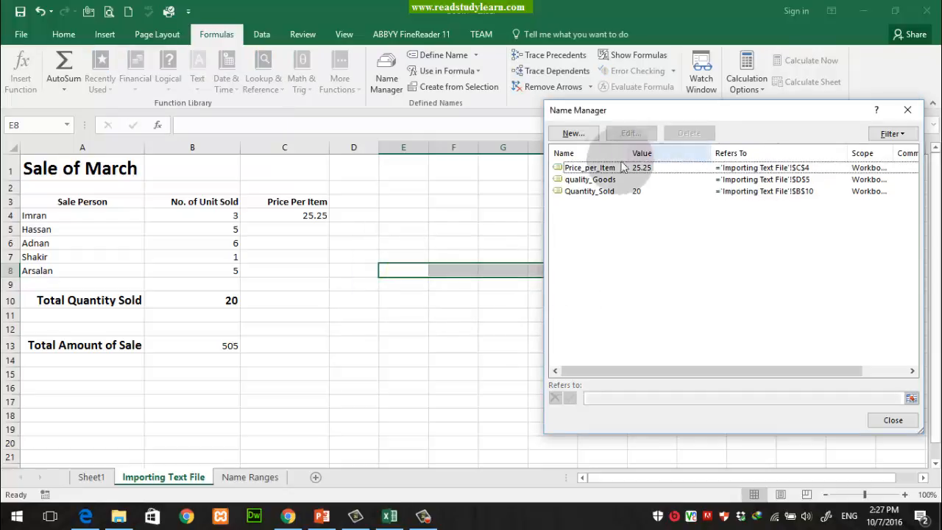
pyautogui.click(892, 421)
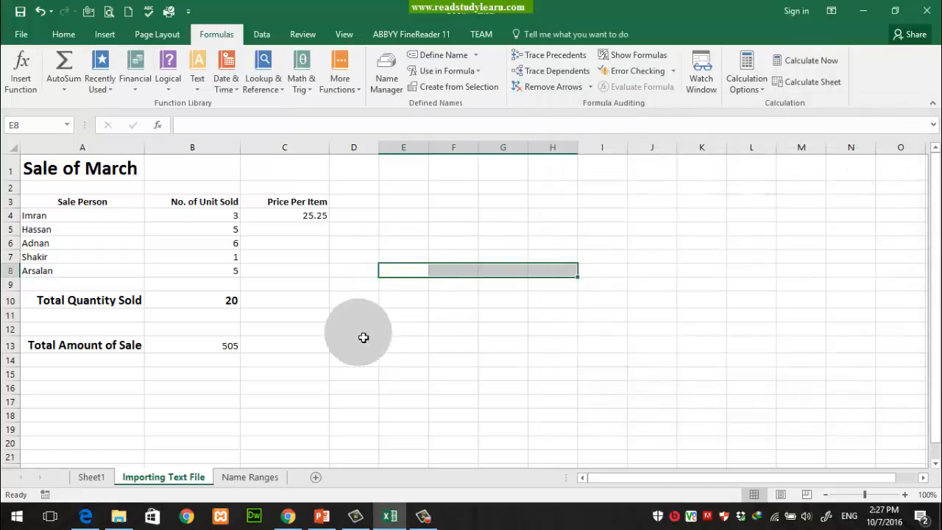
pyautogui.click(69, 125)
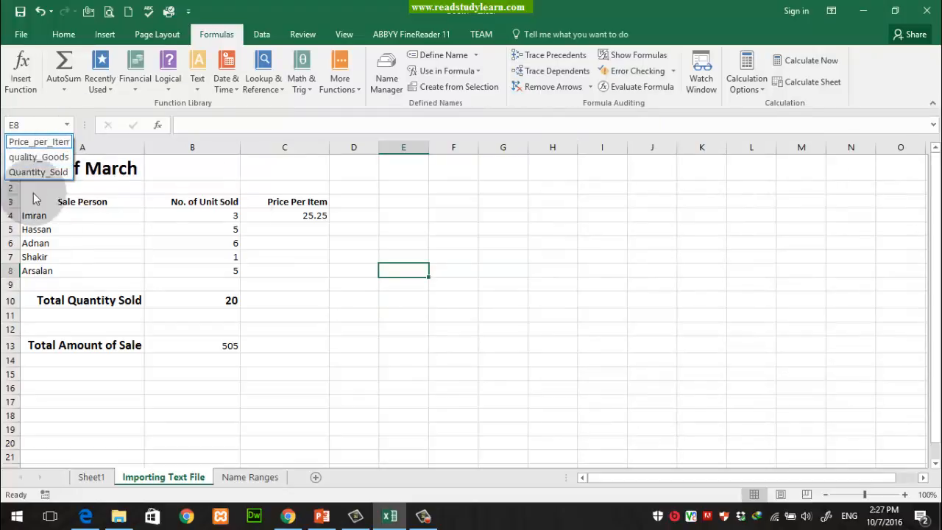
# Step: Switch to PowerPoint and highlight the Named ranges topic with all its sub-points on the Manipulating data & Named Ranges slide
pyautogui.click(410, 249)
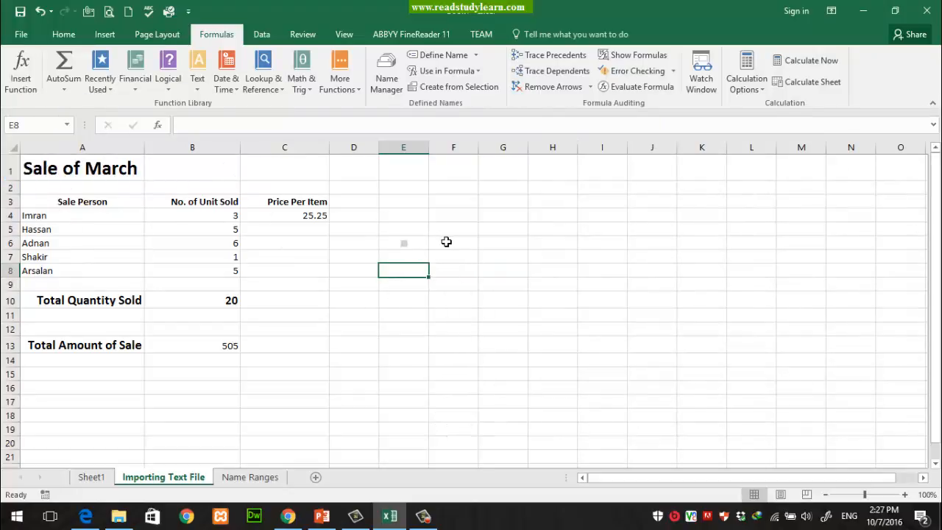
pyautogui.click(321, 516)
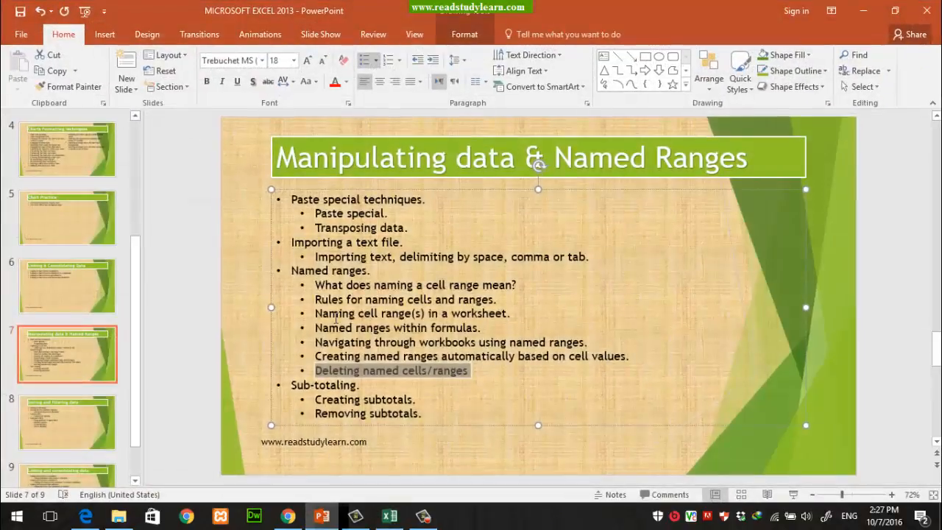
pyautogui.click(328, 275)
pyautogui.moveTo(292, 271); pyautogui.dragTo(484, 377)
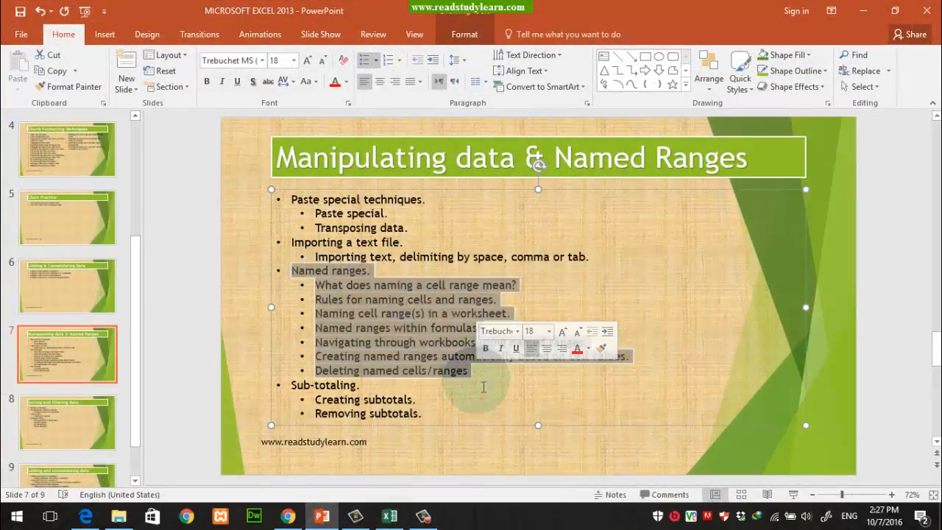
pyautogui.click(480, 380)
pyautogui.click(480, 380)
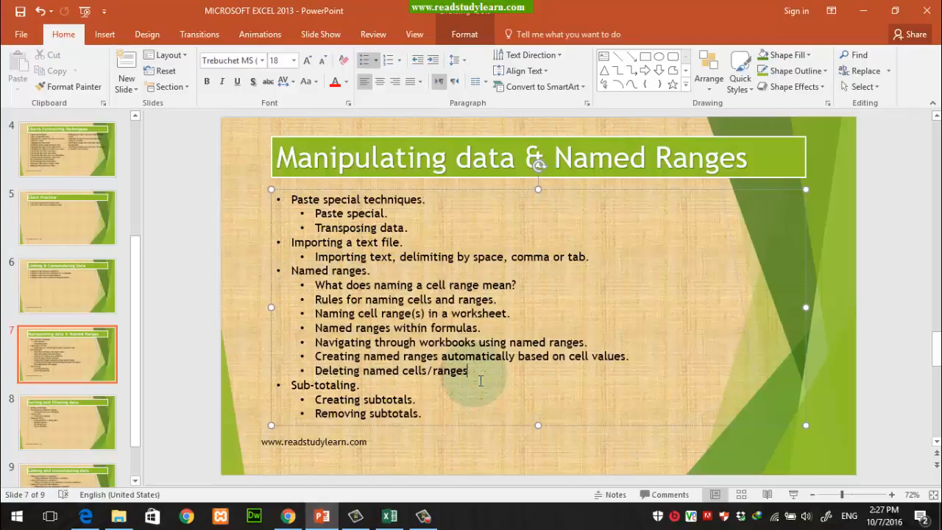
pyautogui.moveTo(480, 380); pyautogui.dragTo(292, 270)
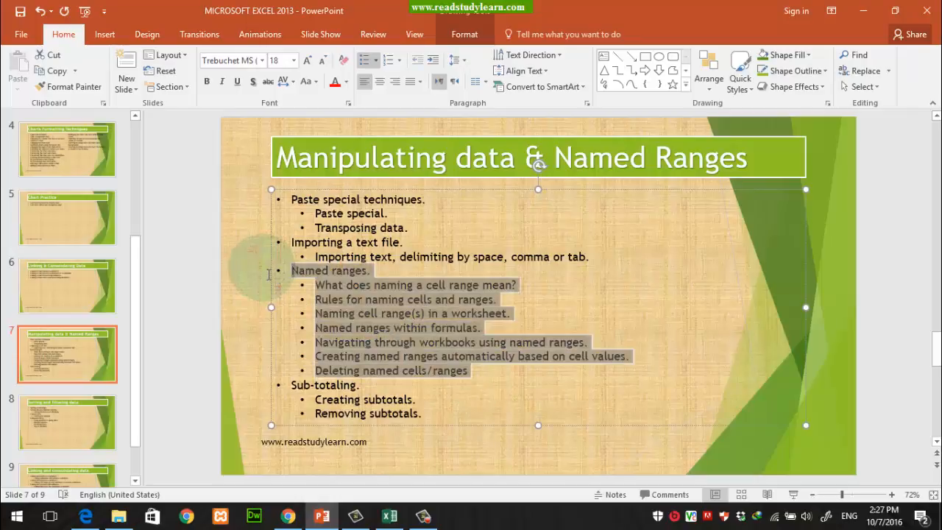
pyautogui.click(390, 330)
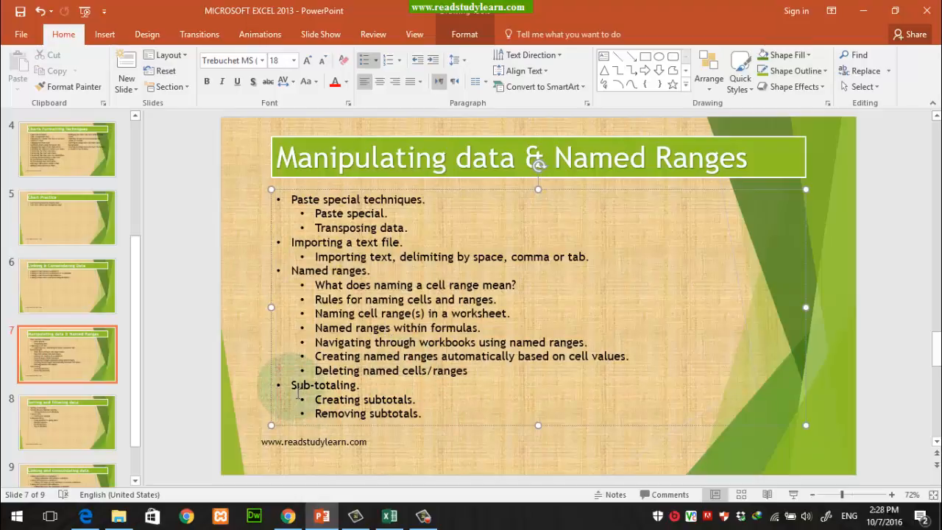
# Step: Highlight the Sub-totaling topic and its lines on creating and removing subtotals, and return to the Excel sales sheet
pyautogui.moveTo(297, 391); pyautogui.dragTo(420, 412)
pyautogui.click(423, 413)
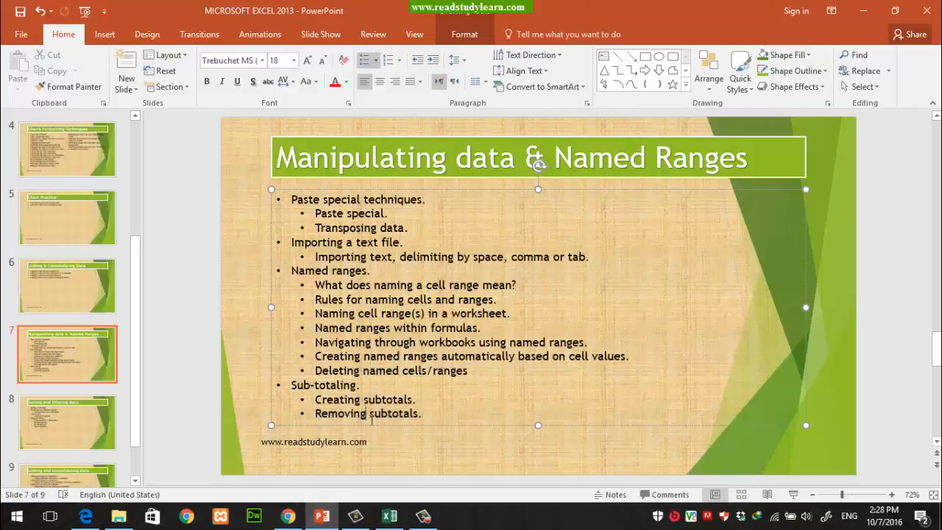
pyautogui.moveTo(317, 399); pyautogui.dragTo(412, 403)
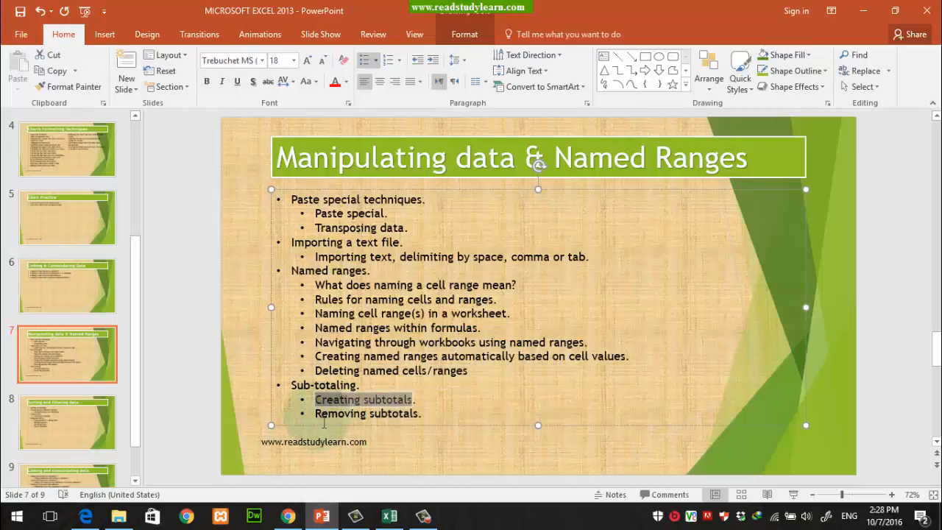
pyautogui.moveTo(316, 413); pyautogui.dragTo(424, 422)
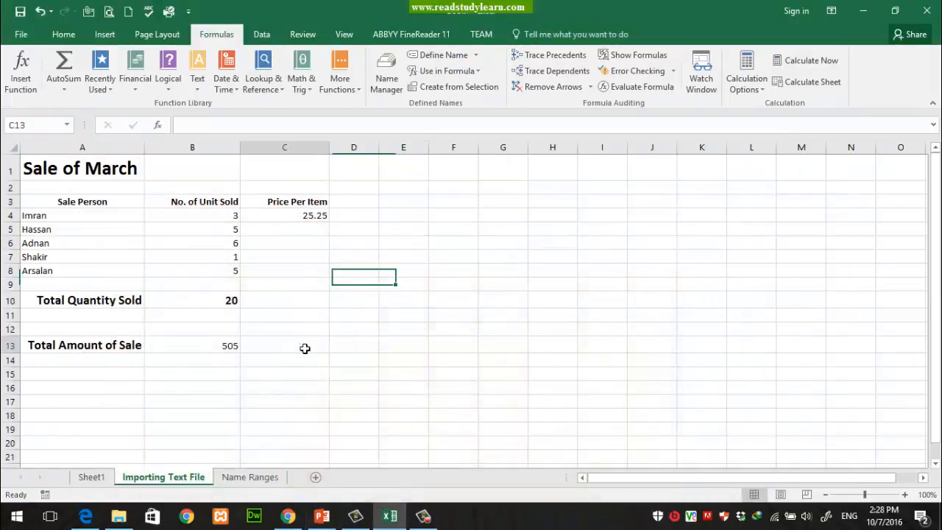
pyautogui.click(304, 346)
pyautogui.click(305, 350)
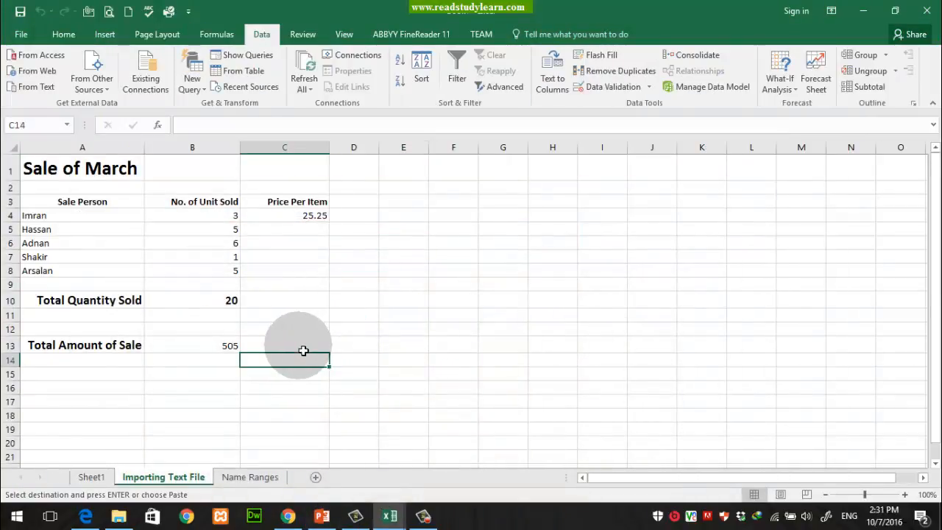
# Step: Switch to the Subtotals workbook and close it without saving its changes
pyautogui.click(63, 34)
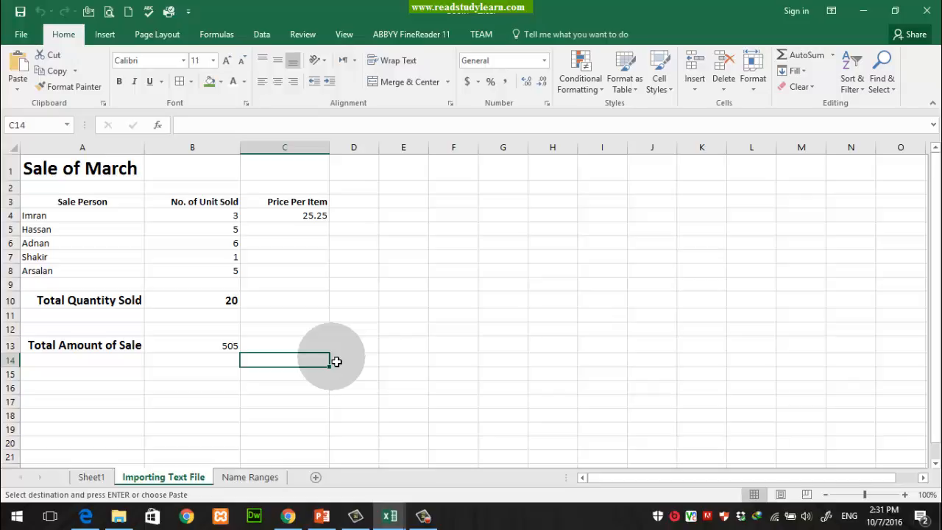
pyautogui.click(387, 330)
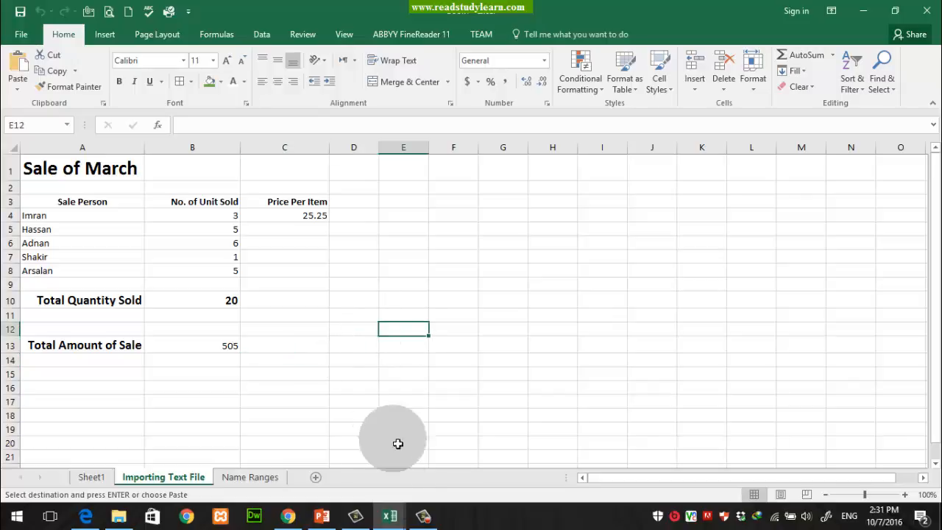
pyautogui.moveTo(390, 515)
pyautogui.moveTo(437, 475)
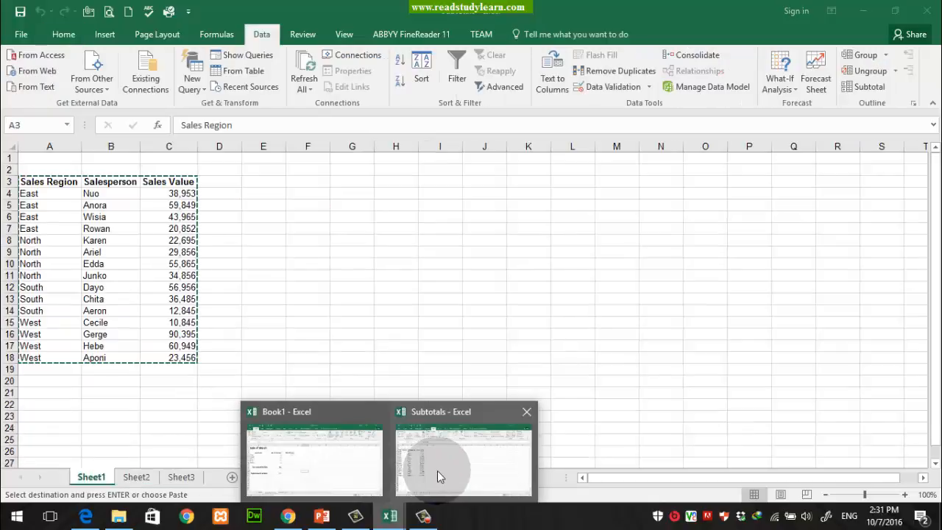
pyautogui.click(437, 475)
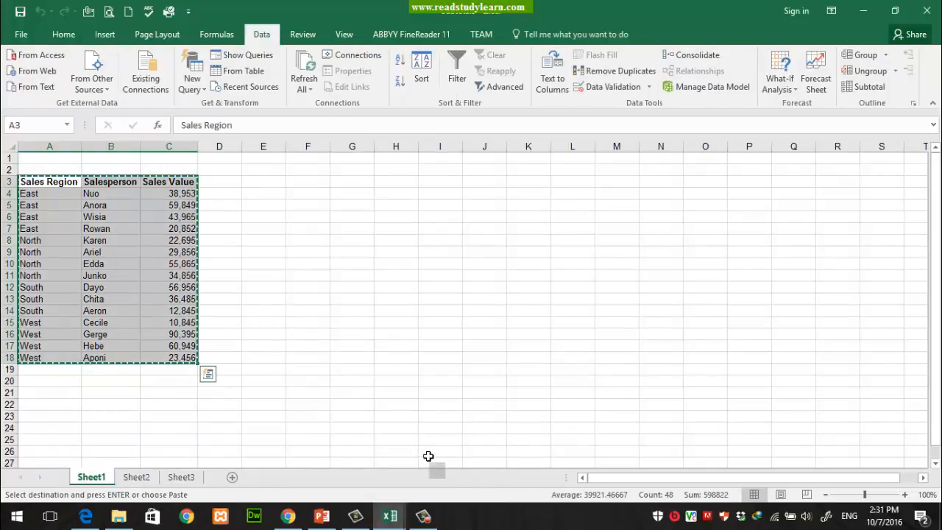
pyautogui.click(301, 346)
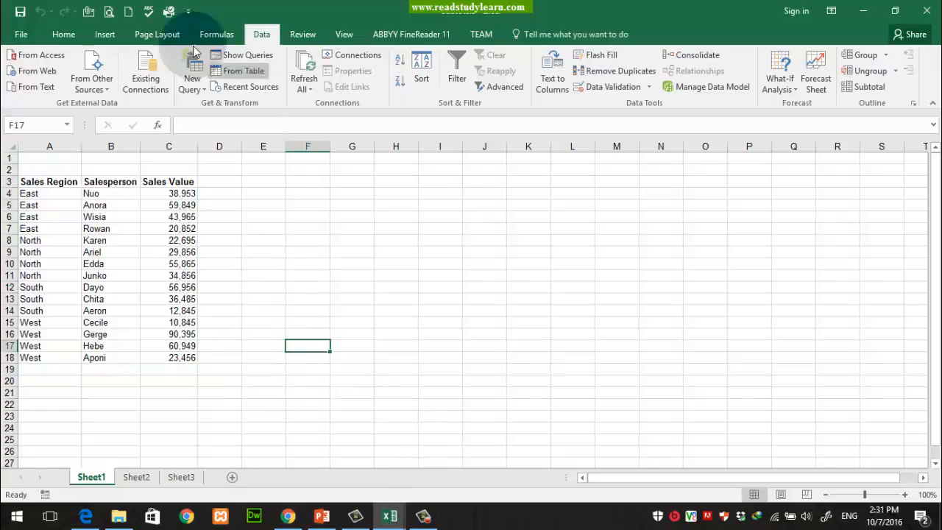
pyautogui.click(64, 34)
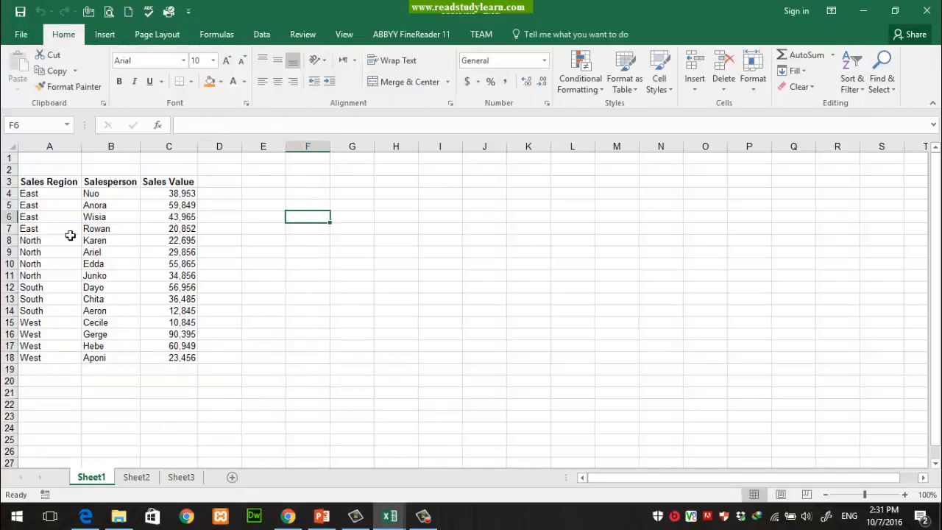
pyautogui.click(67, 240)
pyautogui.click(158, 240)
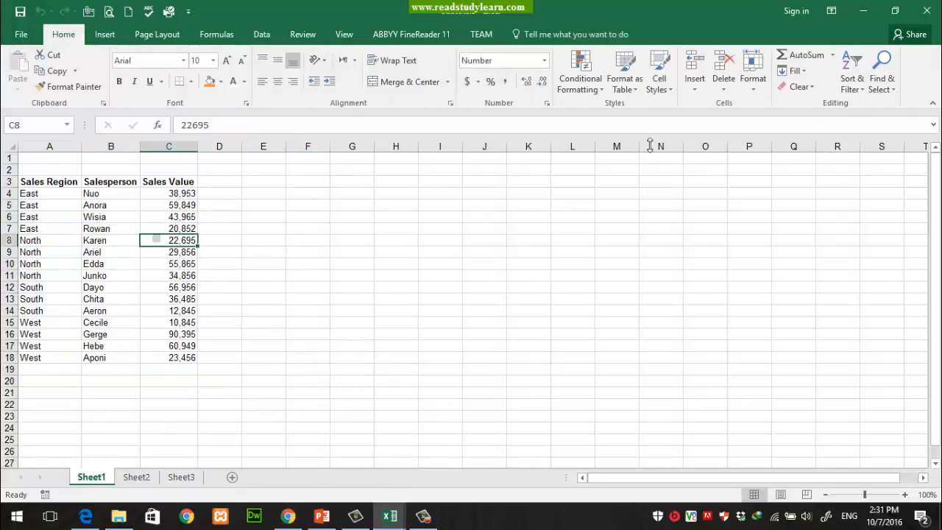
pyautogui.click(926, 10)
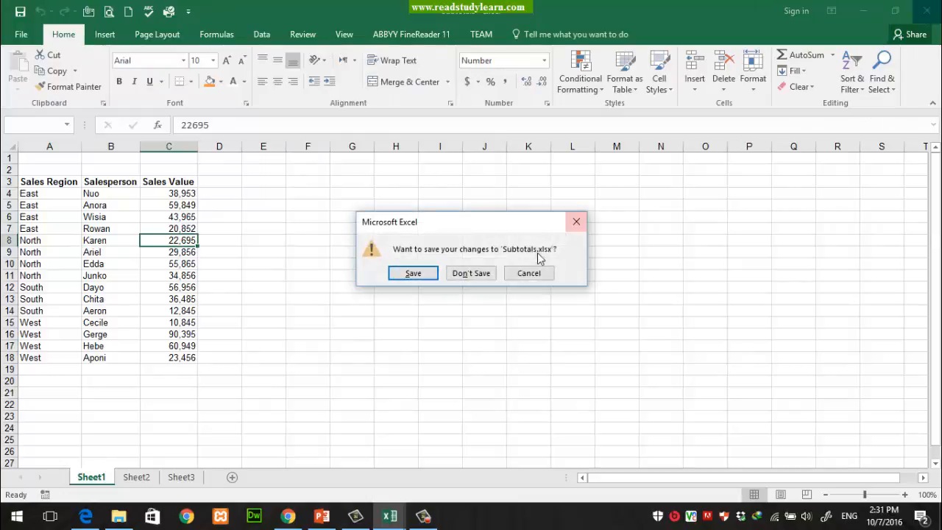
pyautogui.click(470, 273)
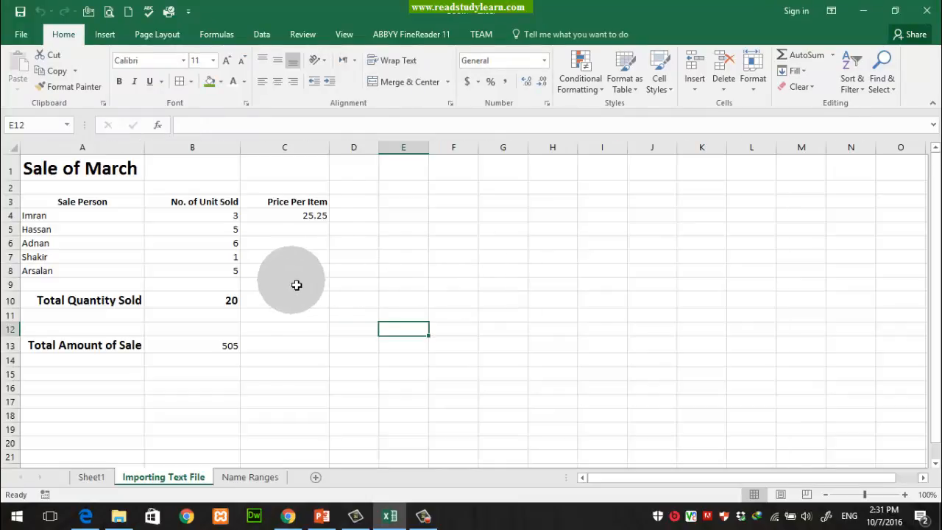
# Step: Add a new blank worksheet after the Name Ranges sheet
pyautogui.click(306, 350)
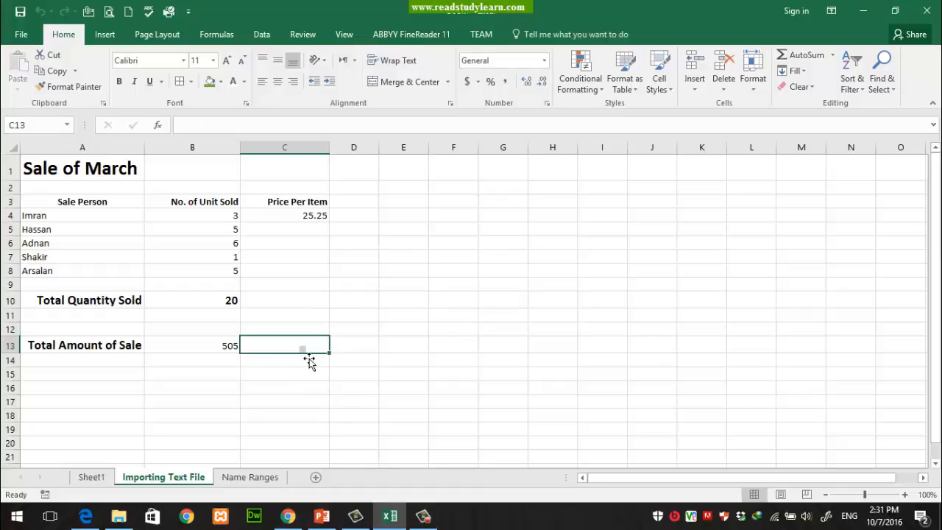
pyautogui.click(250, 476)
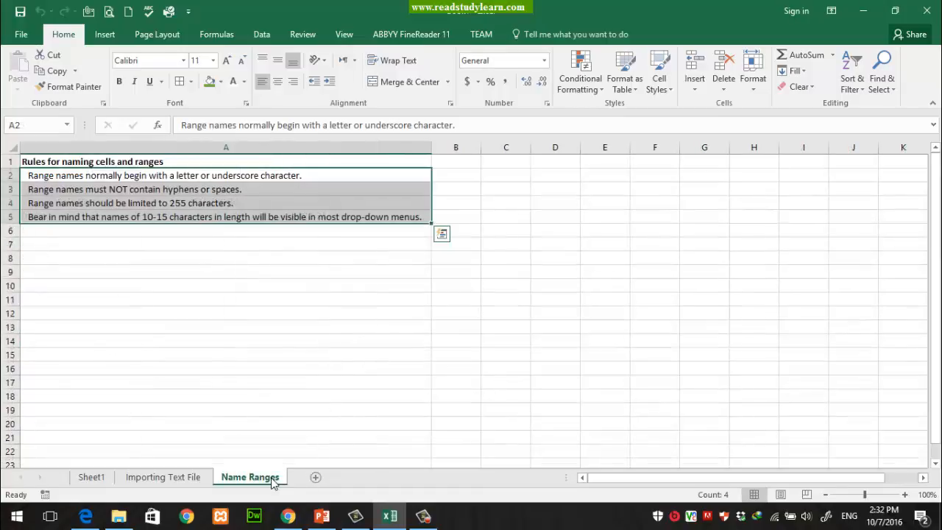
pyautogui.click(315, 478)
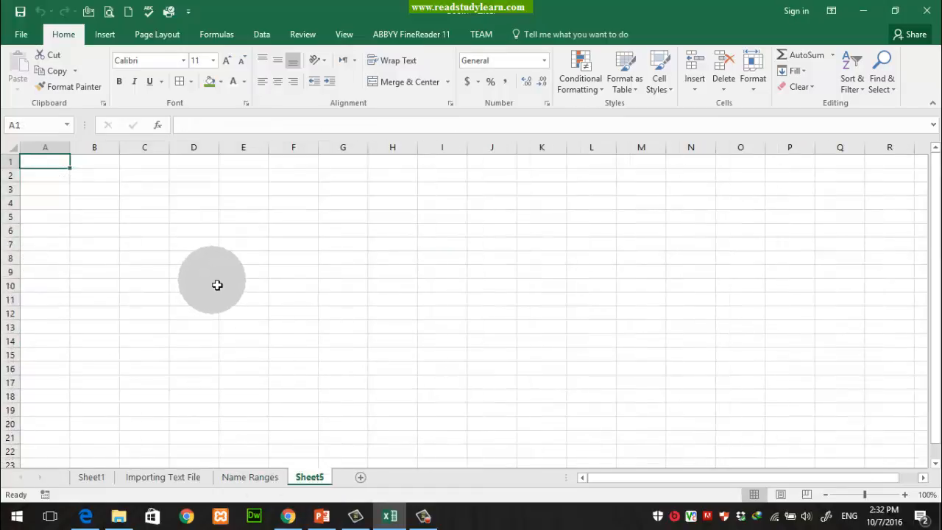
pyautogui.click(203, 236)
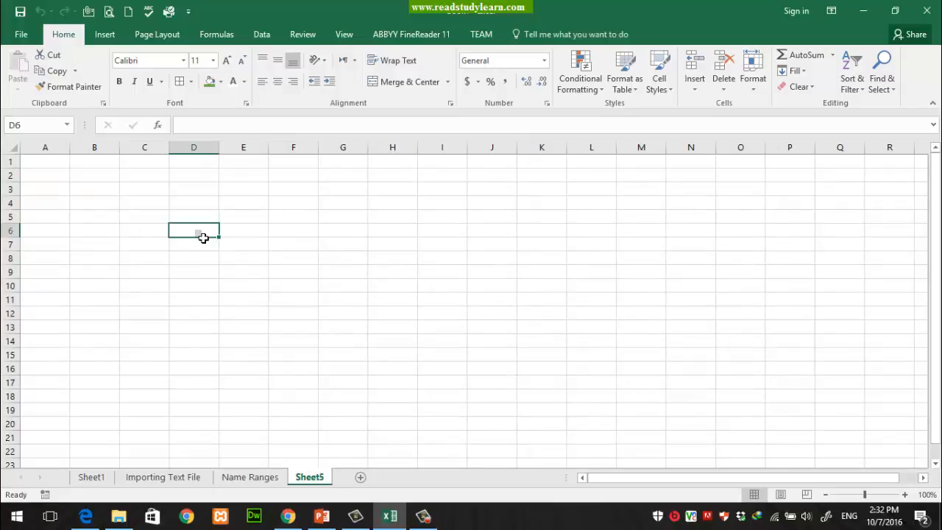
pyautogui.click(35, 163)
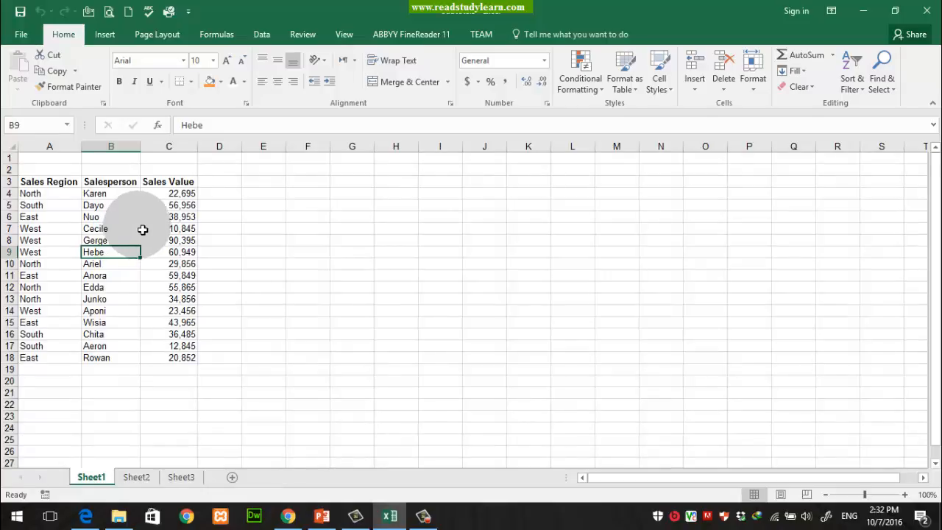
# Step: Widen columns A to C of the sales table in the Subtotals workbook
pyautogui.moveTo(72, 146); pyautogui.dragTo(157, 151)
pyautogui.click(283, 228)
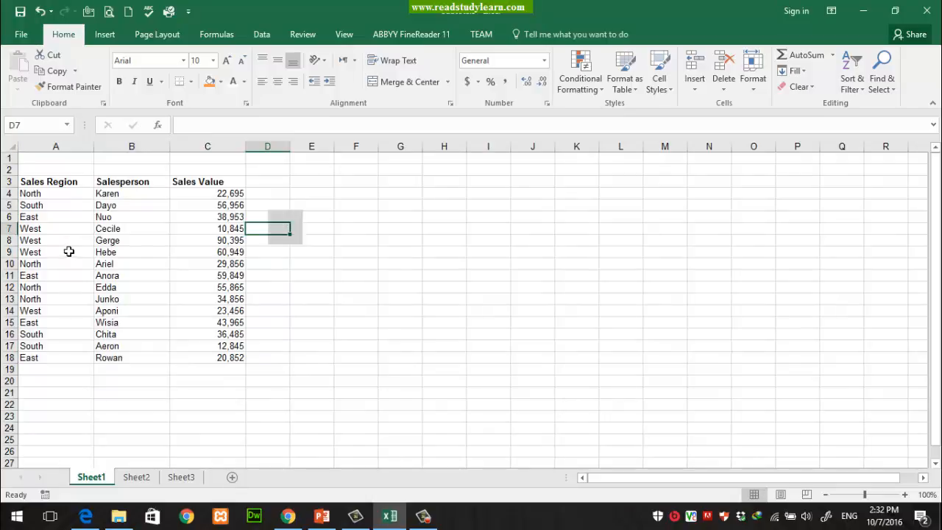
# Step: Examine the order of the Sales Region entries and their sales values to see why the records need grouping before subtotaling
pyautogui.click(42, 194)
pyautogui.click(39, 205)
pyautogui.click(43, 216)
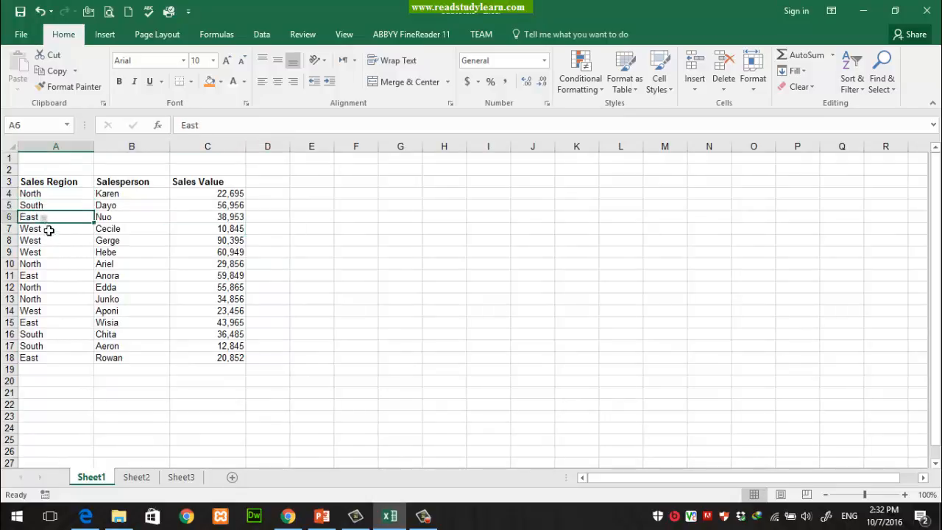
pyautogui.click(48, 230)
pyautogui.moveTo(50, 230); pyautogui.dragTo(51, 269)
pyautogui.moveTo(62, 194); pyautogui.dragTo(225, 361)
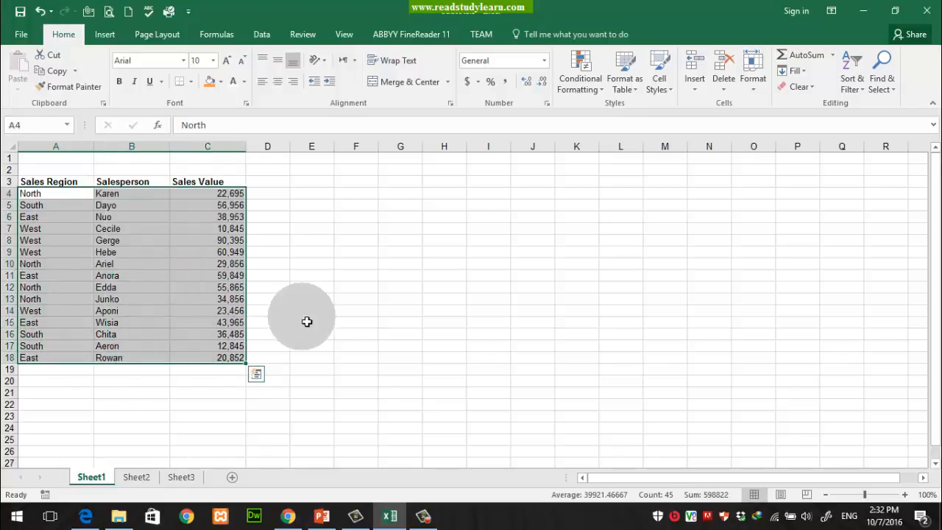
pyautogui.click(313, 298)
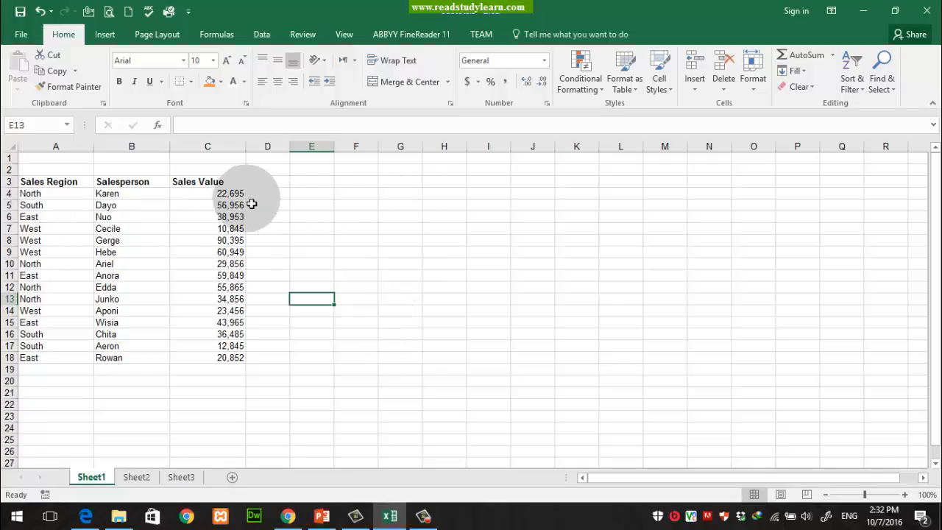
pyautogui.moveTo(232, 193); pyautogui.dragTo(236, 267)
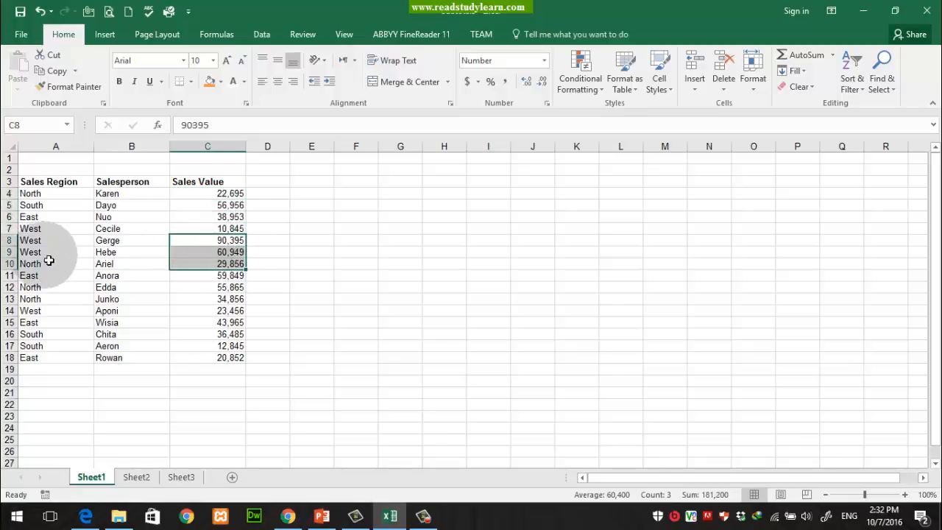
pyautogui.moveTo(11, 240); pyautogui.dragTo(10, 263)
pyautogui.click(10, 275)
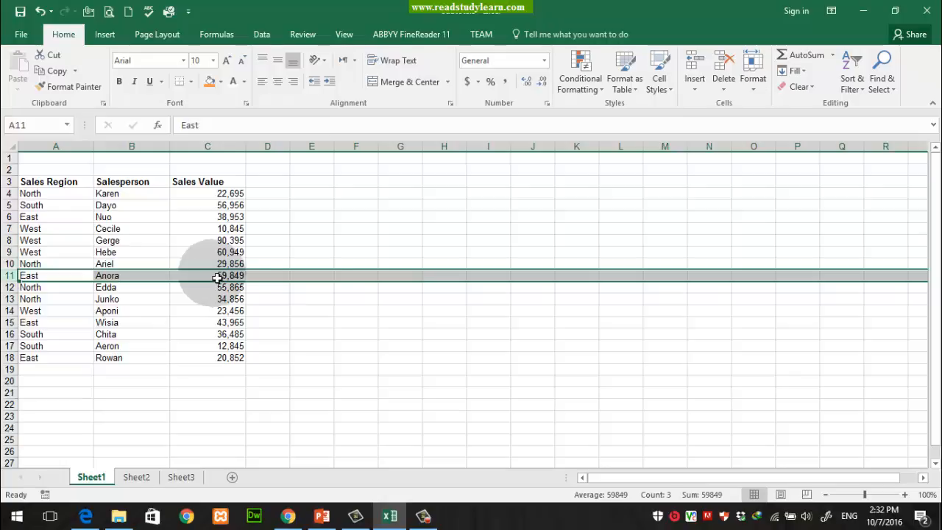
pyautogui.click(324, 264)
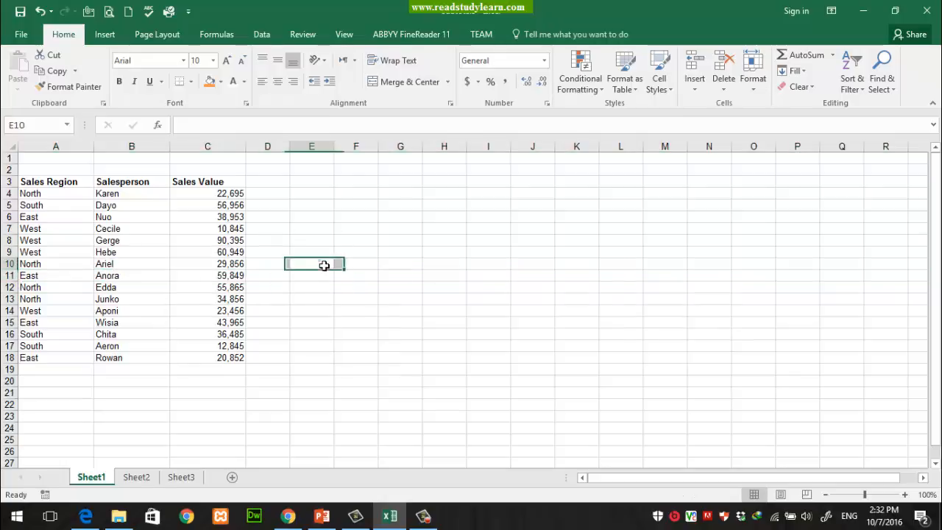
# Step: Sort the sales records by Sales Region from A to Z and check the rows grouped by region
pyautogui.click(51, 184)
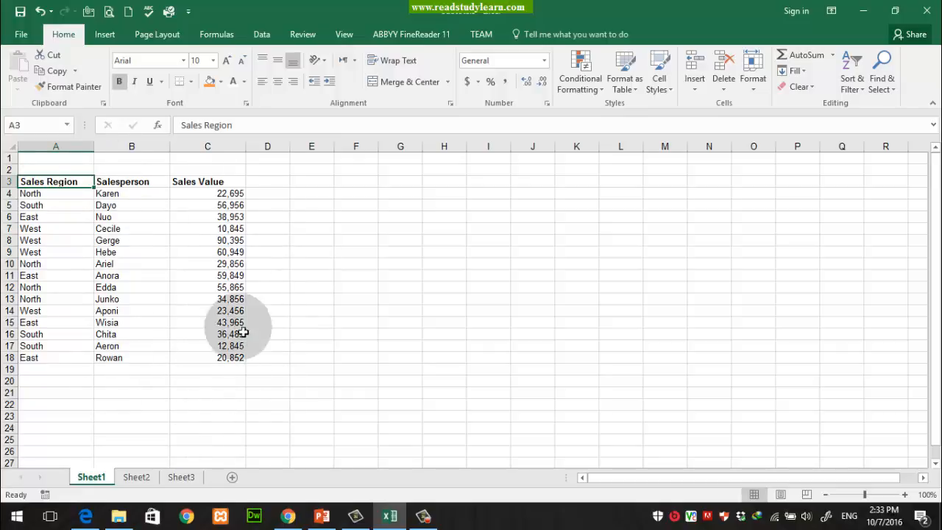
pyautogui.click(849, 83)
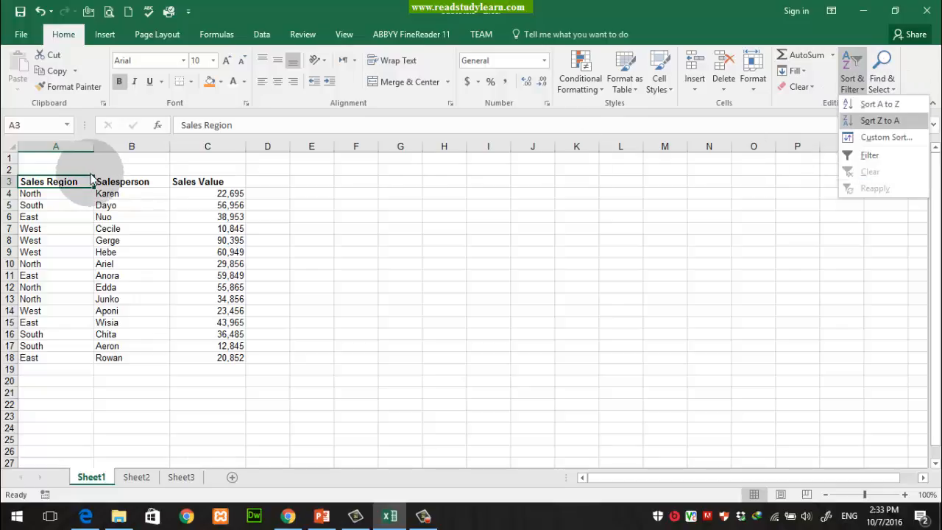
pyautogui.click(902, 105)
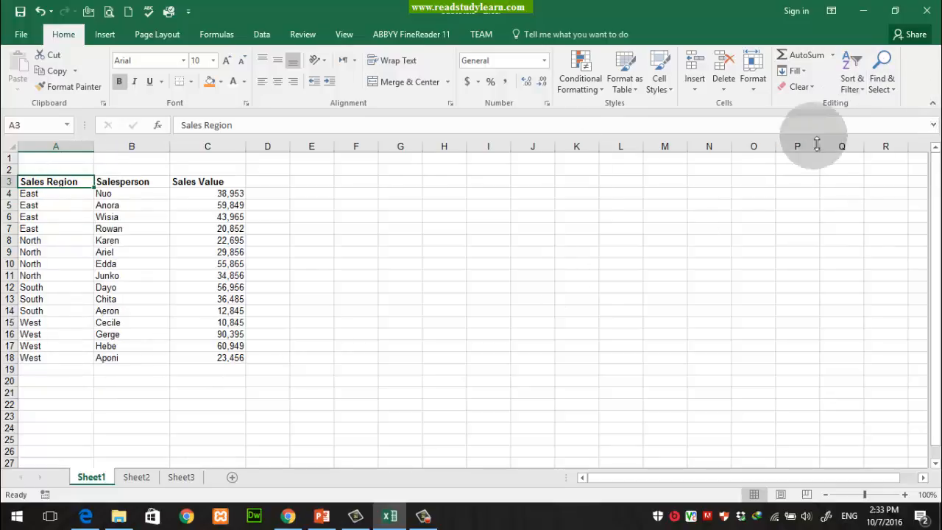
pyautogui.moveTo(8, 193); pyautogui.dragTo(8, 358)
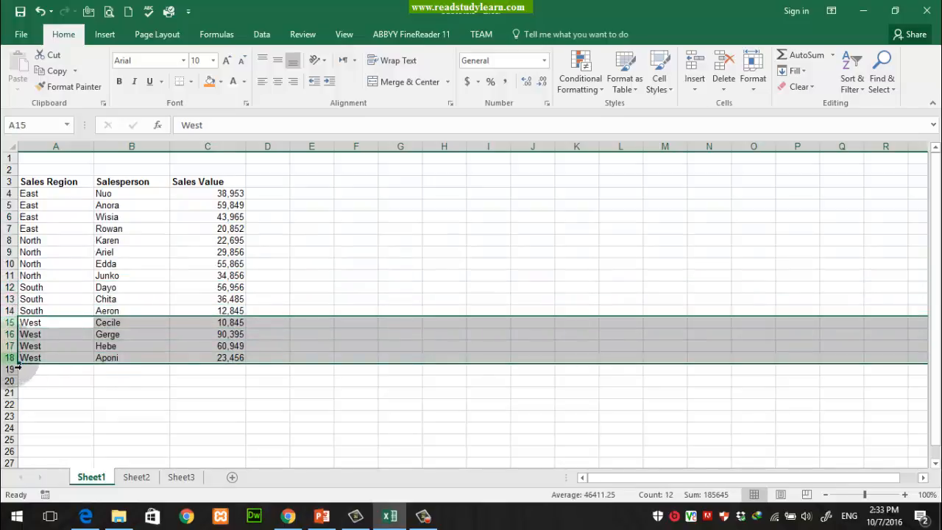
pyautogui.click(258, 345)
pyautogui.click(56, 197)
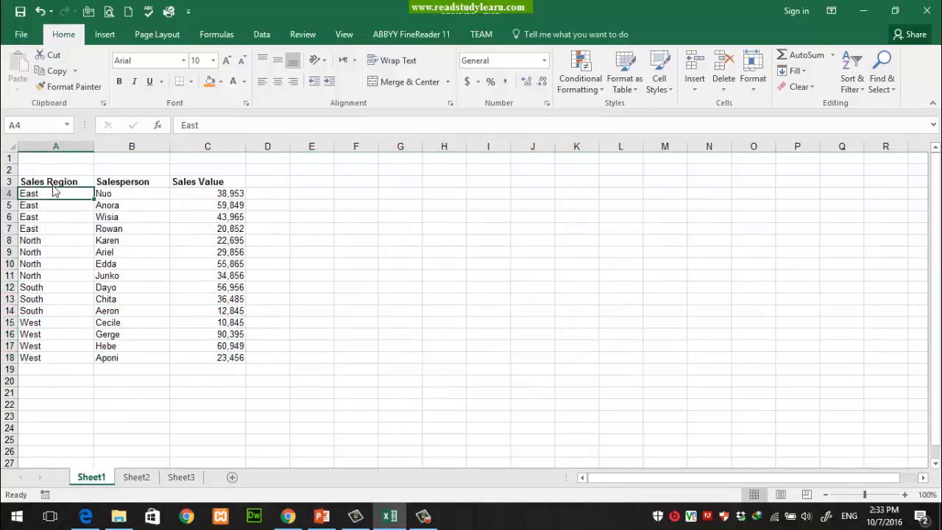
pyautogui.moveTo(54, 192); pyautogui.dragTo(172, 310)
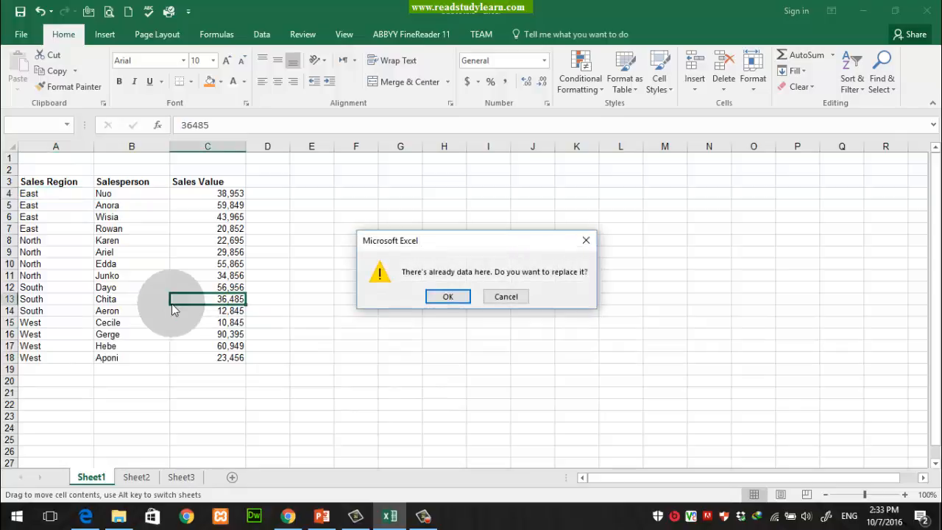
pyautogui.press('Escape')
# Step: Open the Subtotal settings for the sales table and keep only Sales Value as the column to subtotal
pyautogui.moveTo(65, 184); pyautogui.dragTo(235, 347)
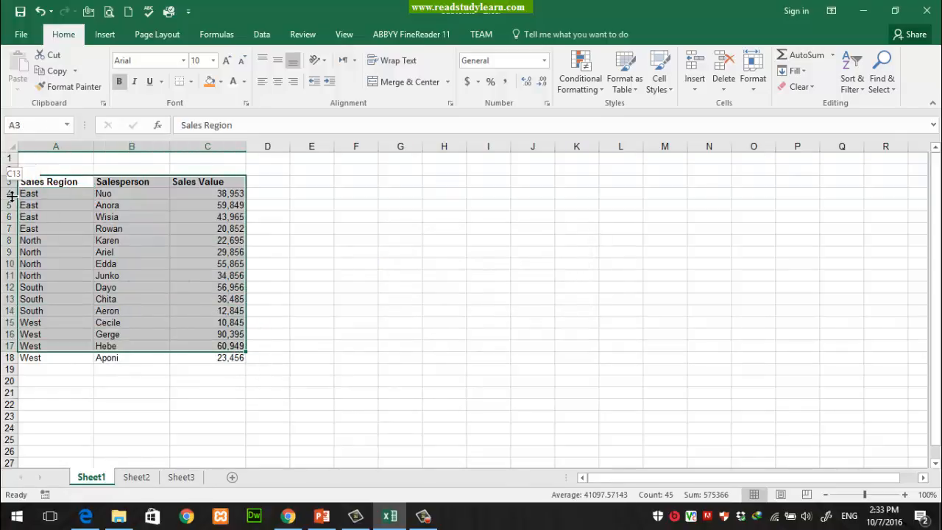
pyautogui.click(146, 208)
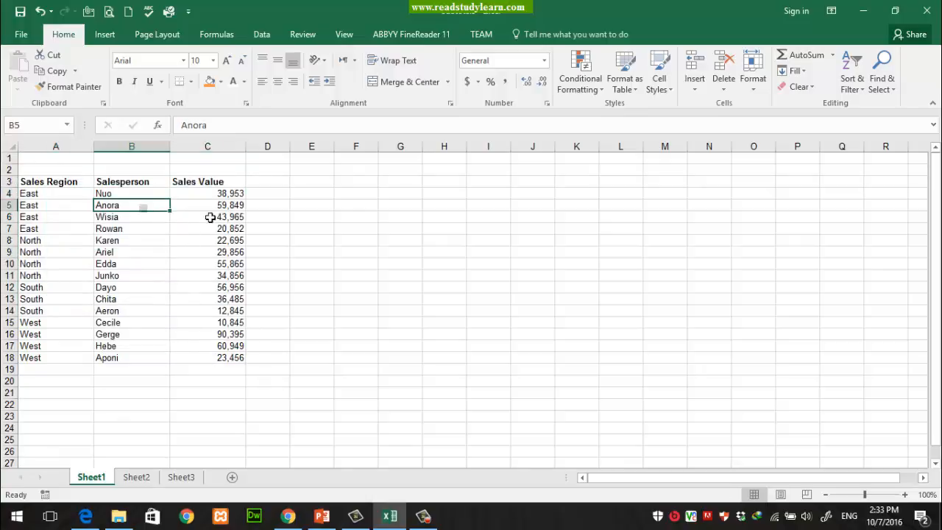
pyautogui.click(261, 34)
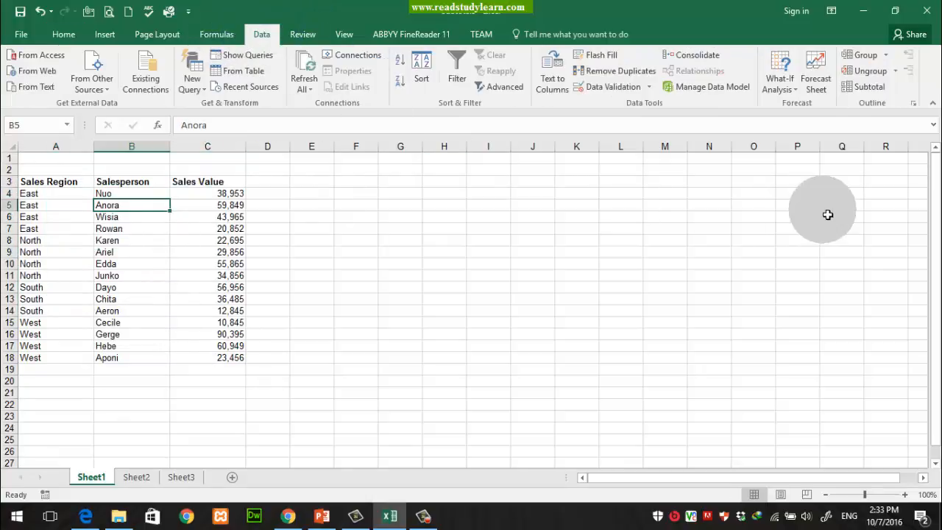
pyautogui.click(878, 88)
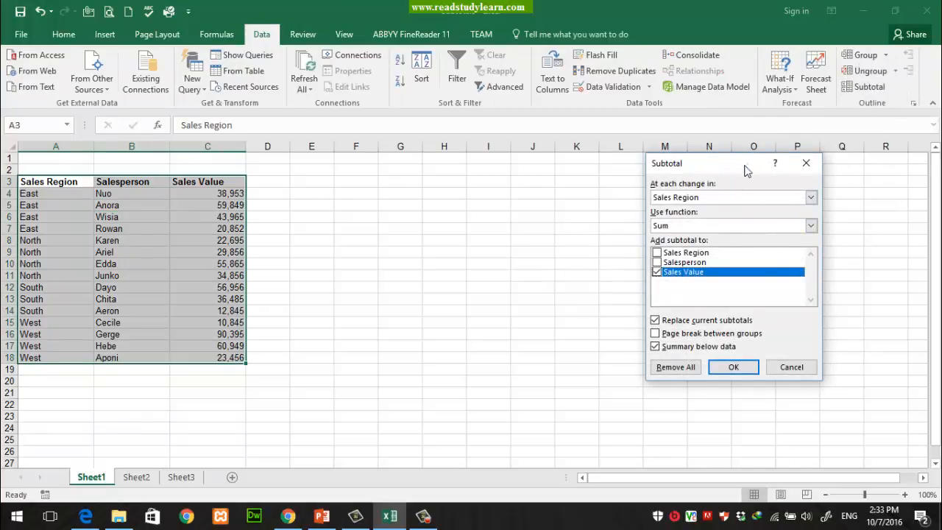
pyautogui.moveTo(749, 168); pyautogui.dragTo(522, 195)
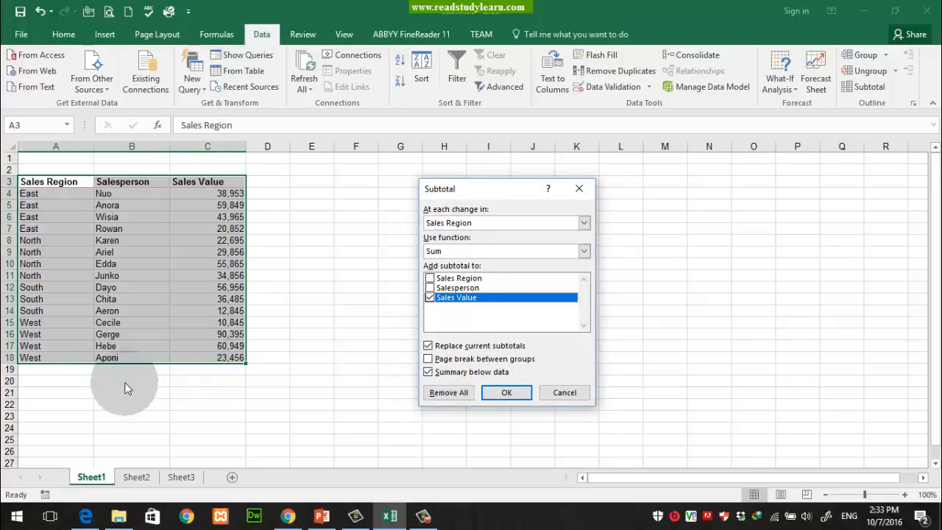
pyautogui.click(457, 288)
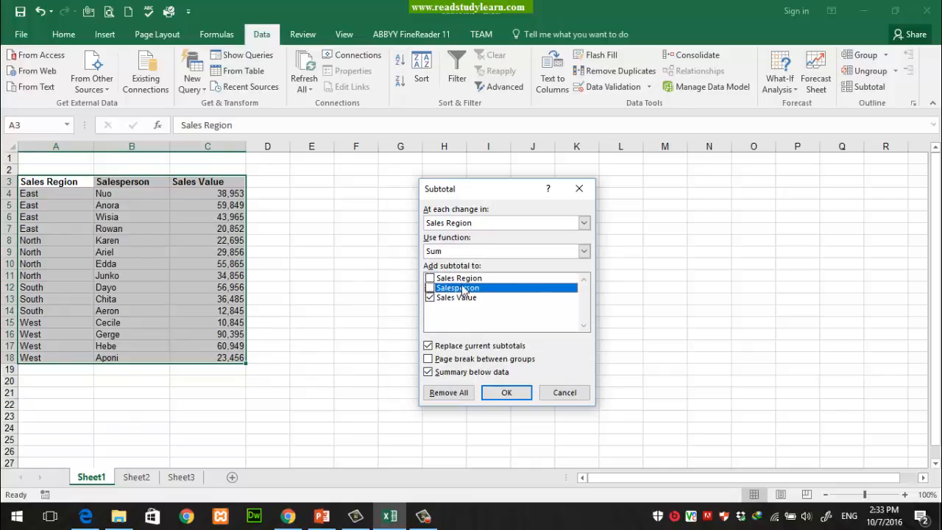
pyautogui.click(462, 298)
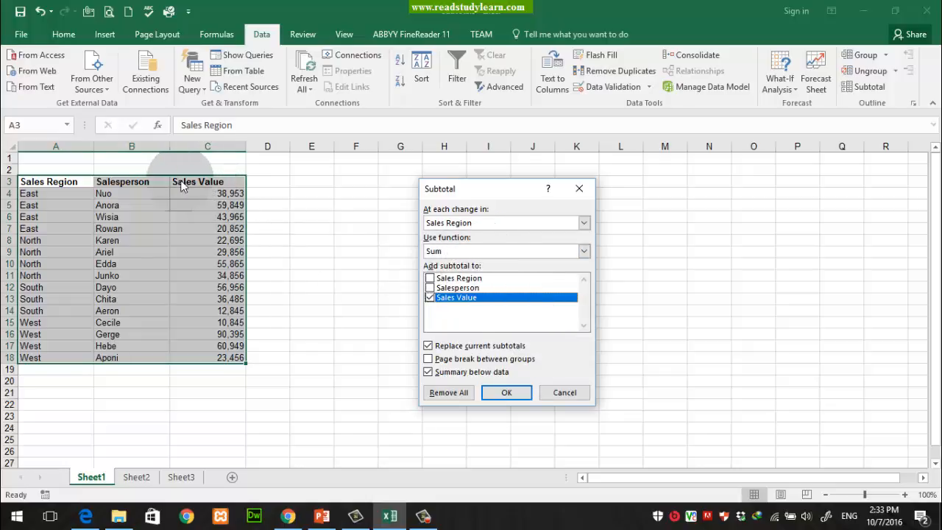
# Step: Apply the subtotals at each change in Sales Region using the Sum function
pyautogui.click(584, 222)
pyautogui.click(584, 221)
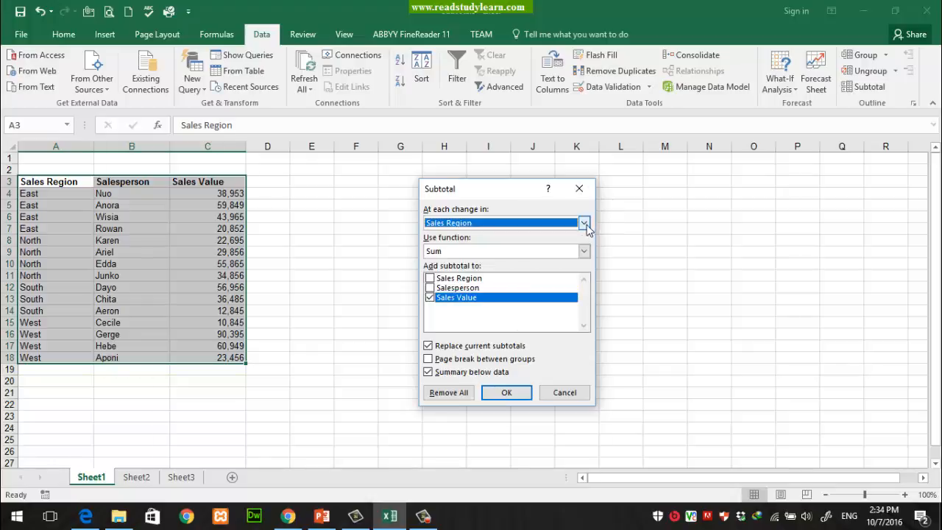
pyautogui.click(445, 224)
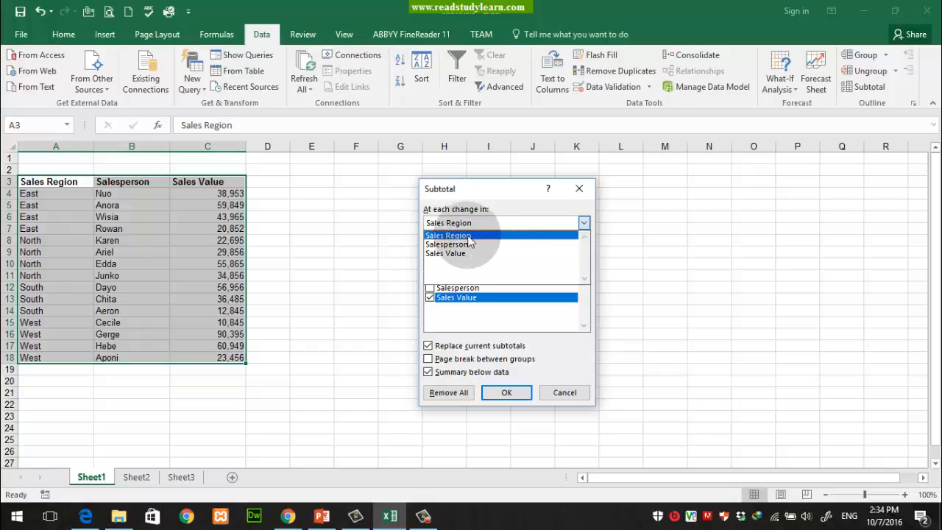
pyautogui.click(468, 236)
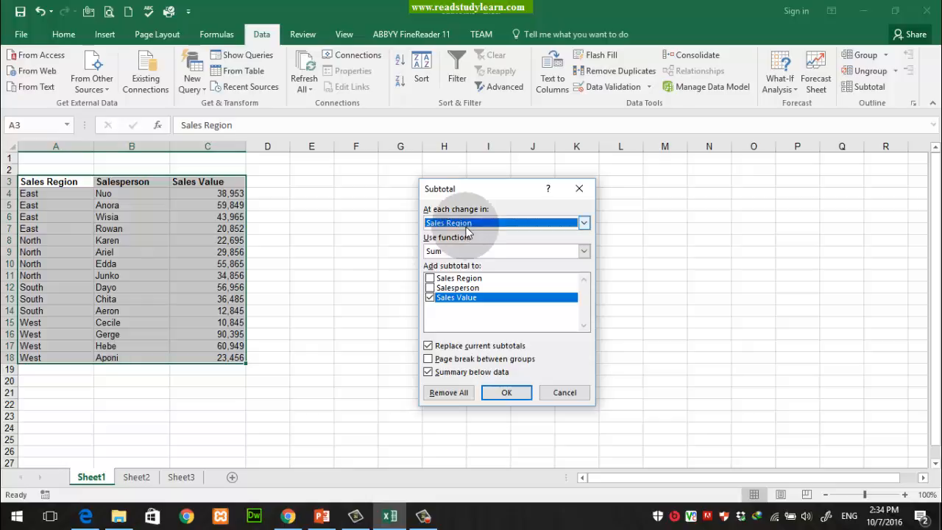
pyautogui.click(474, 223)
pyautogui.click(484, 227)
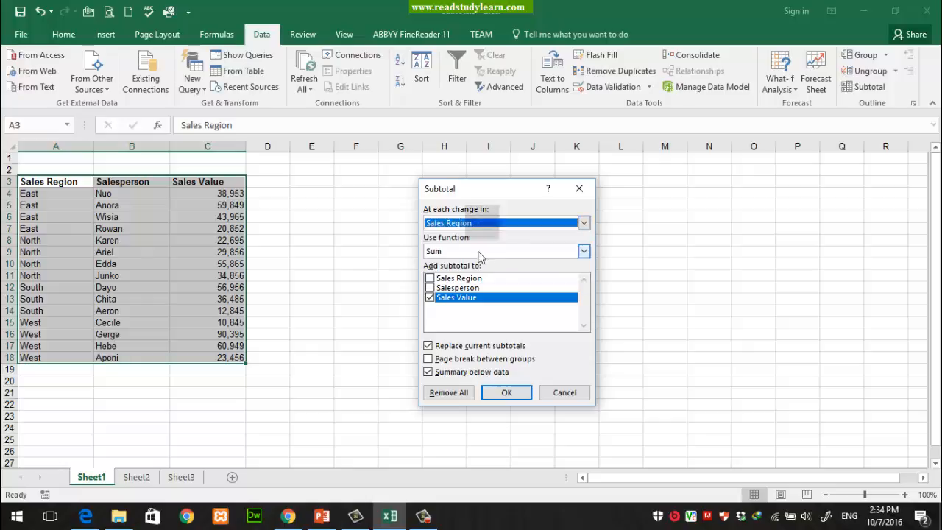
pyautogui.click(476, 252)
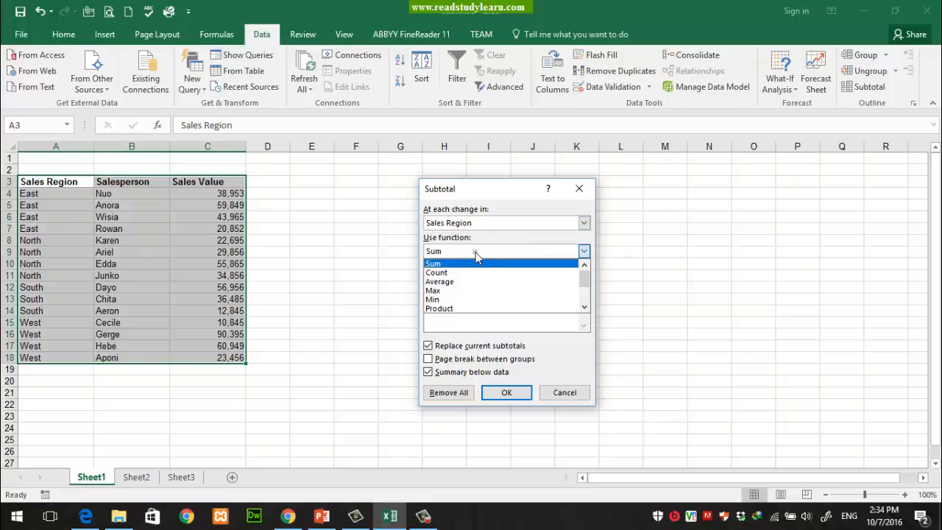
pyautogui.click(476, 253)
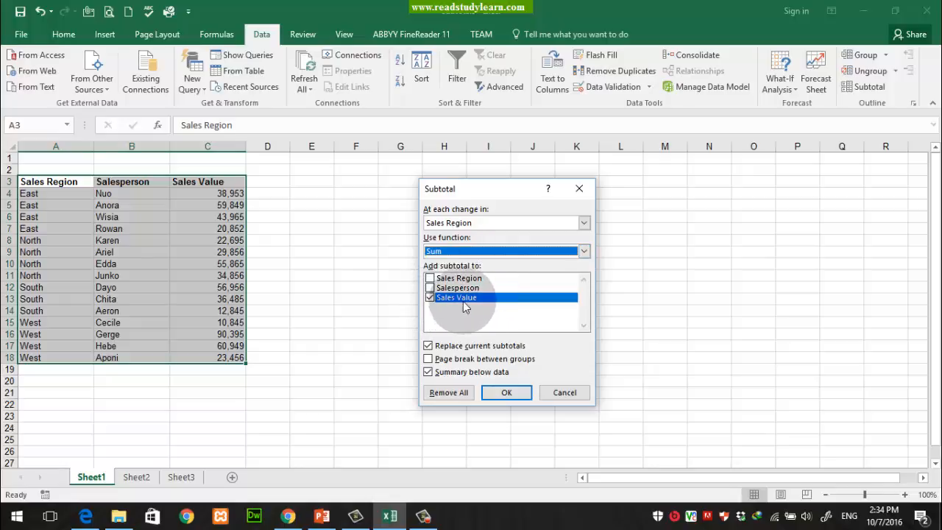
pyautogui.click(514, 393)
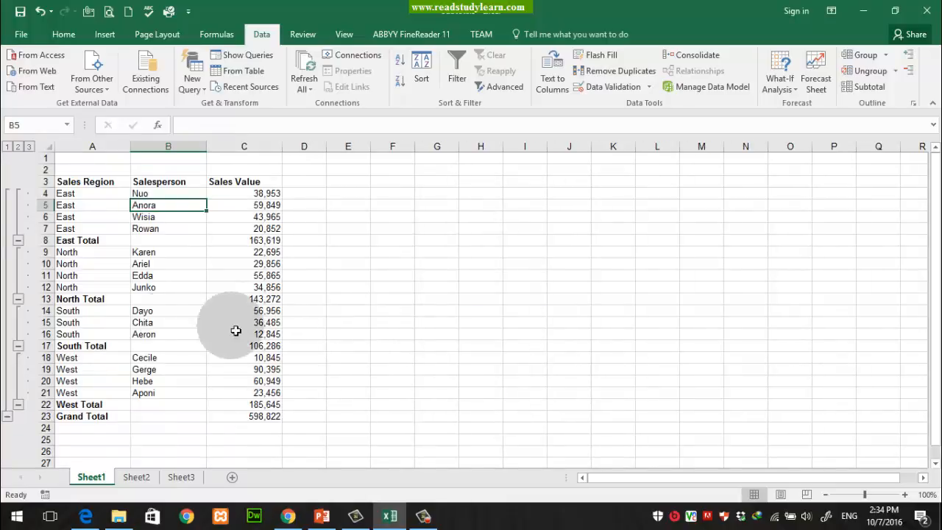
# Step: Reapply the Sum subtotals of Sales Value at each change in Sales Region, replacing the current subtotals
pyautogui.click(875, 88)
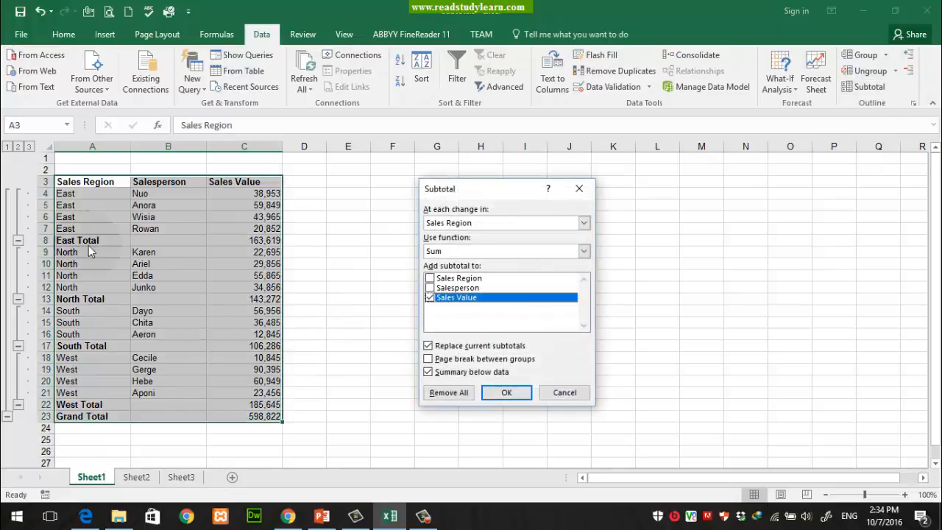
pyautogui.click(480, 222)
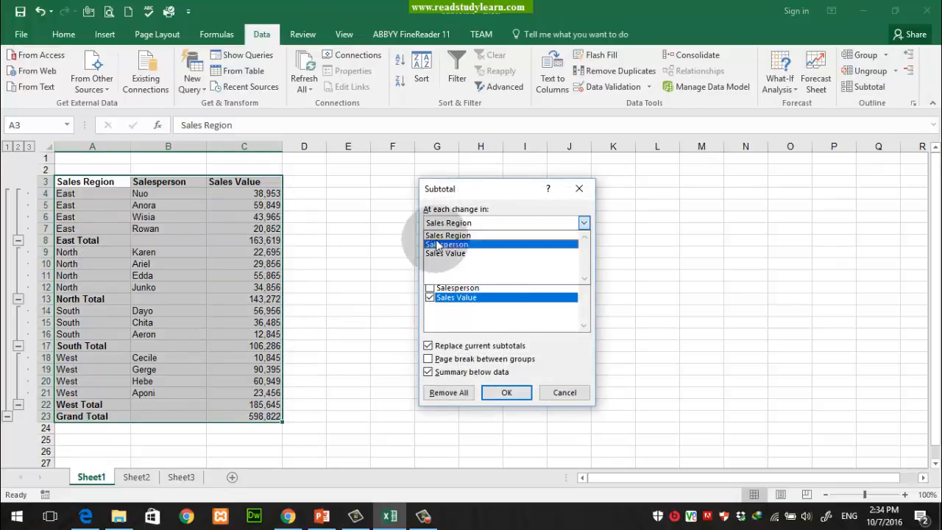
pyautogui.click(447, 235)
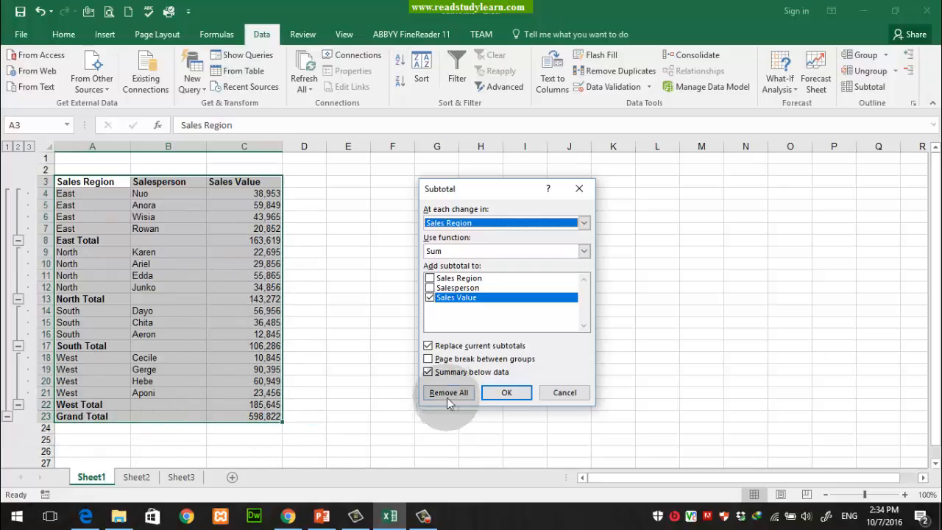
pyautogui.click(515, 400)
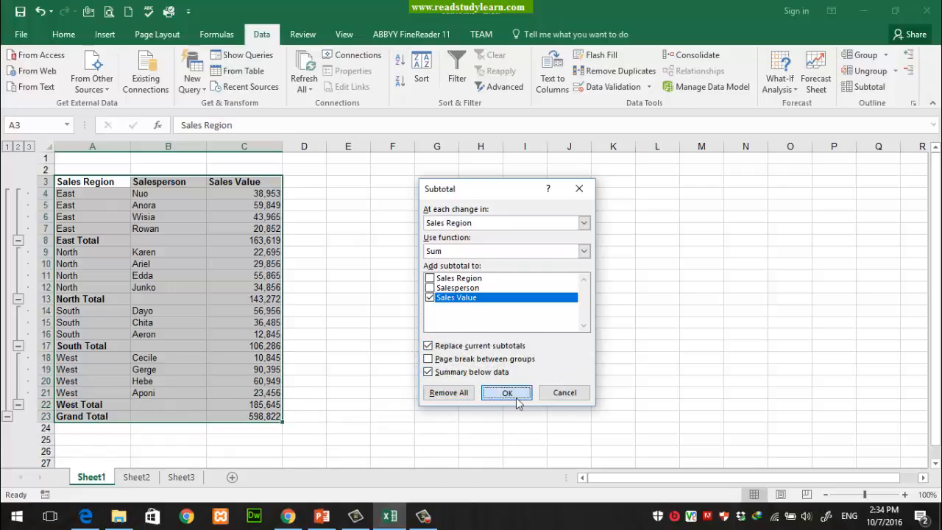
# Step: Examine the subtotaled sales records from the header row down to the Grand Total row
pyautogui.click(186, 324)
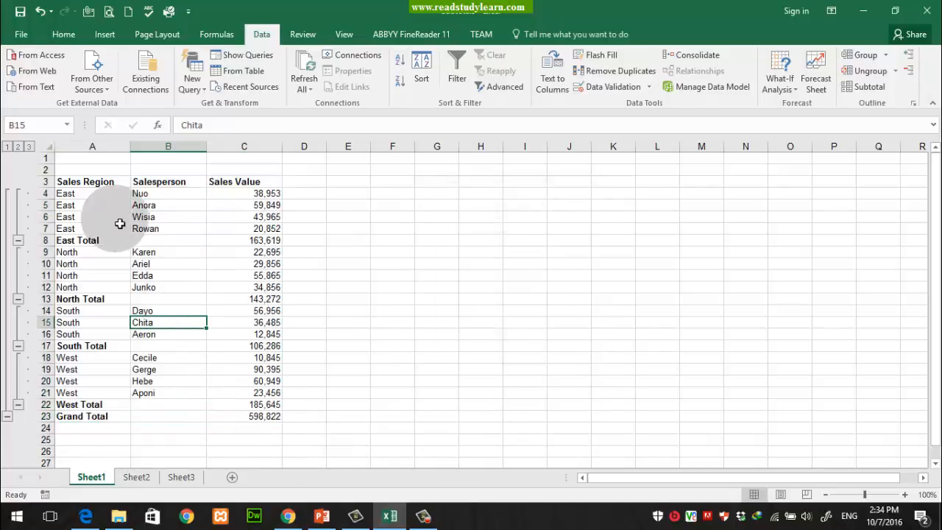
pyautogui.moveTo(45, 182); pyautogui.dragTo(52, 417)
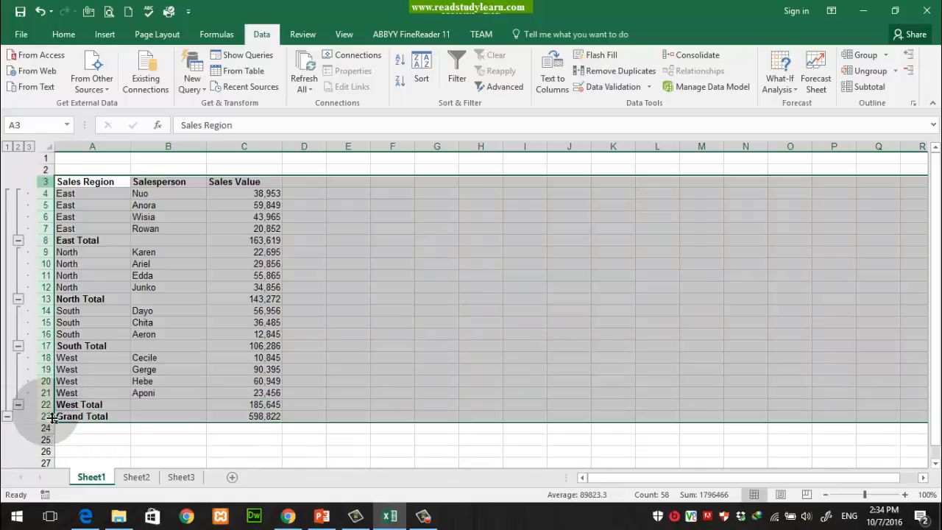
pyautogui.click(420, 406)
pyautogui.moveTo(45, 181); pyautogui.dragTo(23, 417)
pyautogui.click(171, 326)
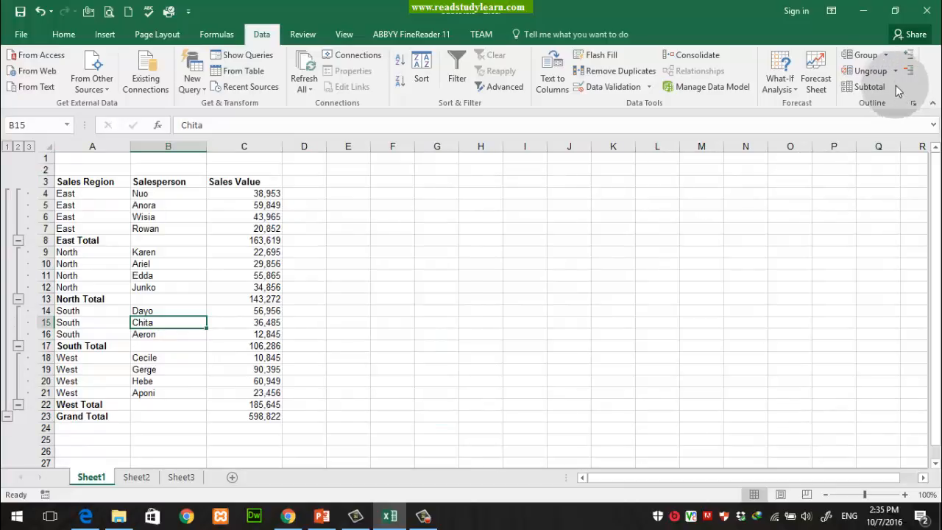
pyautogui.click(886, 56)
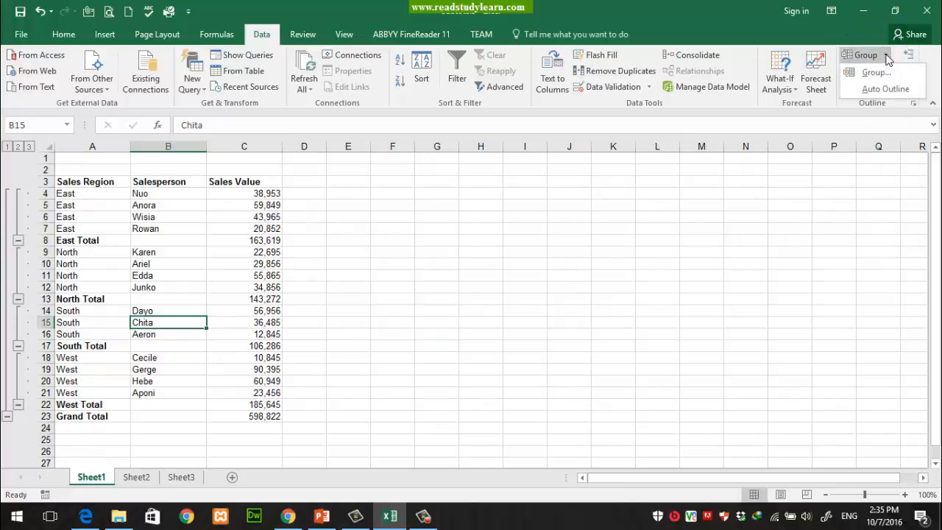
pyautogui.click(887, 59)
pyautogui.click(871, 71)
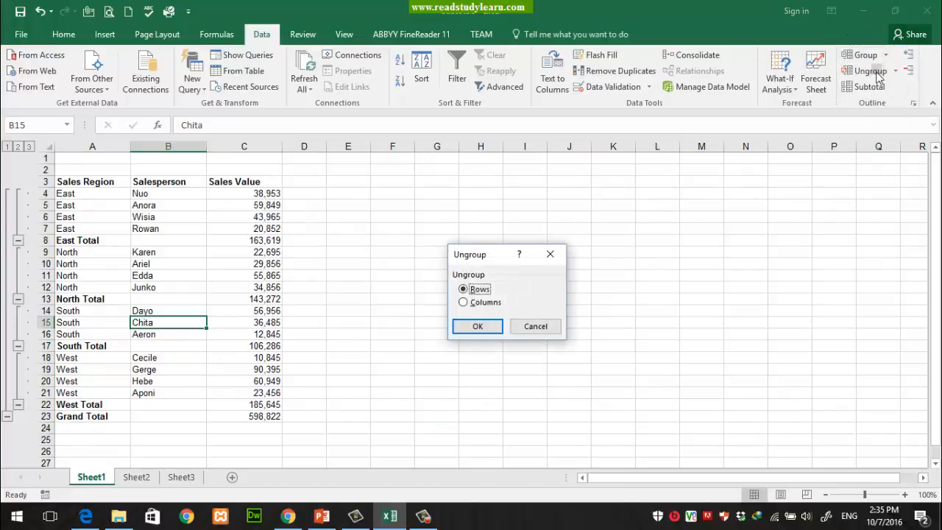
pyautogui.click(535, 326)
# Step: Select the subtotaled table in A3:C24 and check the Sub-totaling topics on the PowerPoint slide before returning to Excel
pyautogui.moveTo(74, 181); pyautogui.dragTo(226, 432)
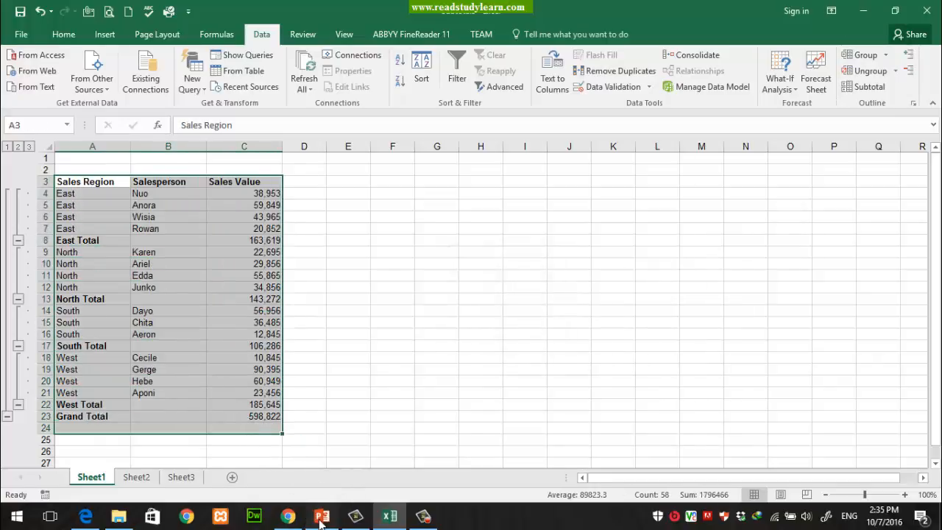
pyautogui.click(322, 516)
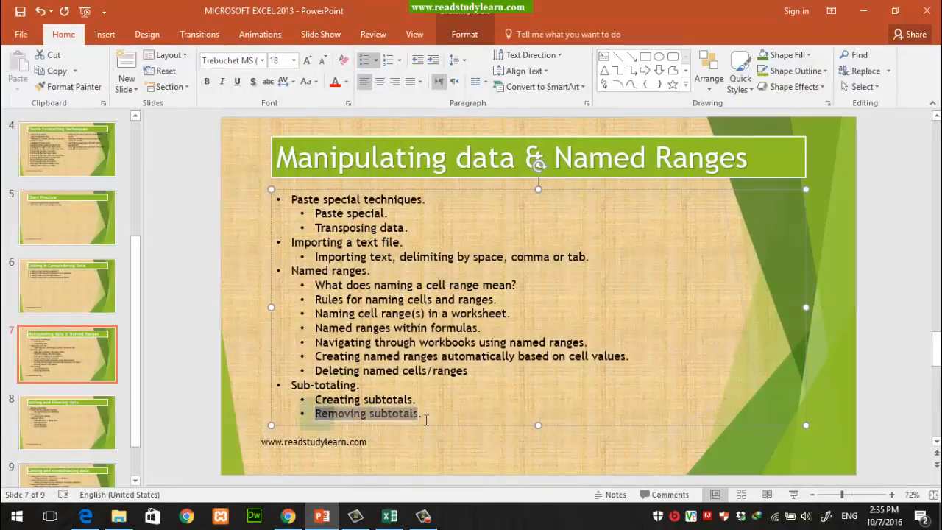
pyautogui.click(321, 516)
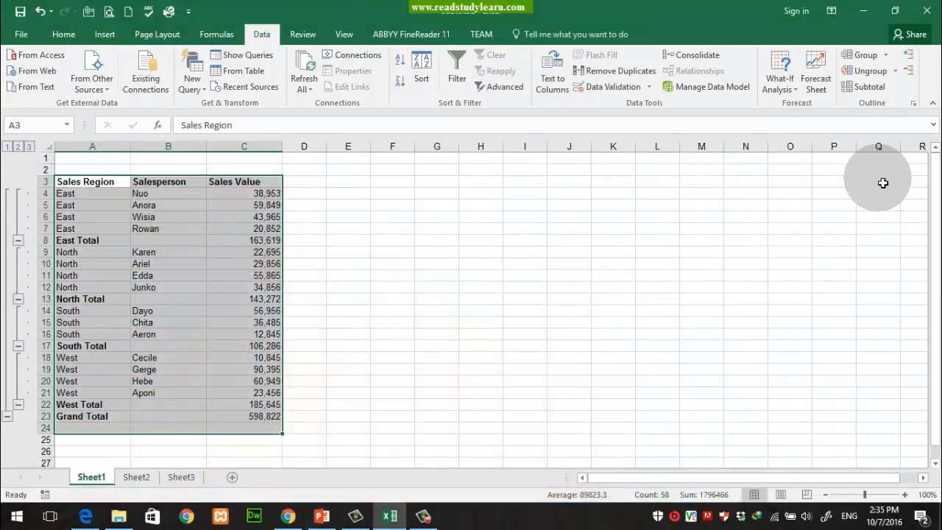
# Step: Collapse the detail rows of the selected table to the regional totals and expand them again
pyautogui.click(910, 74)
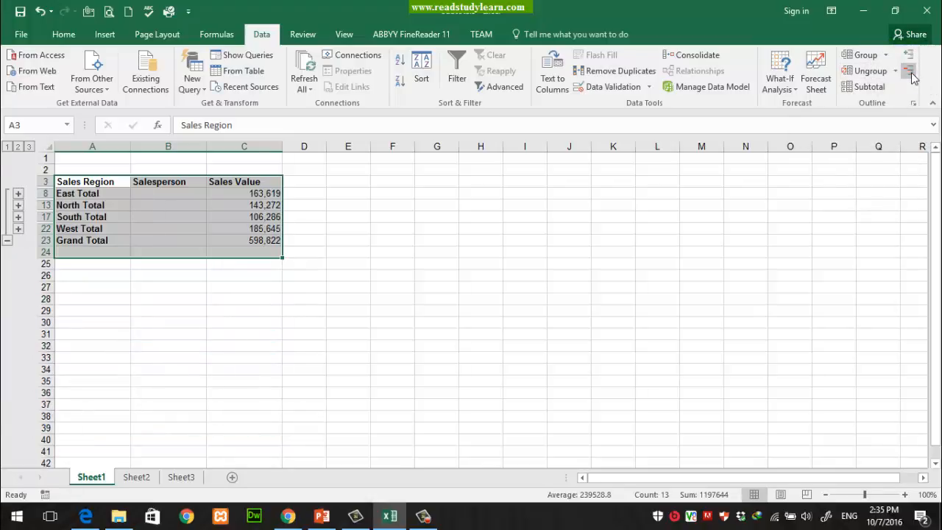
pyautogui.click(910, 75)
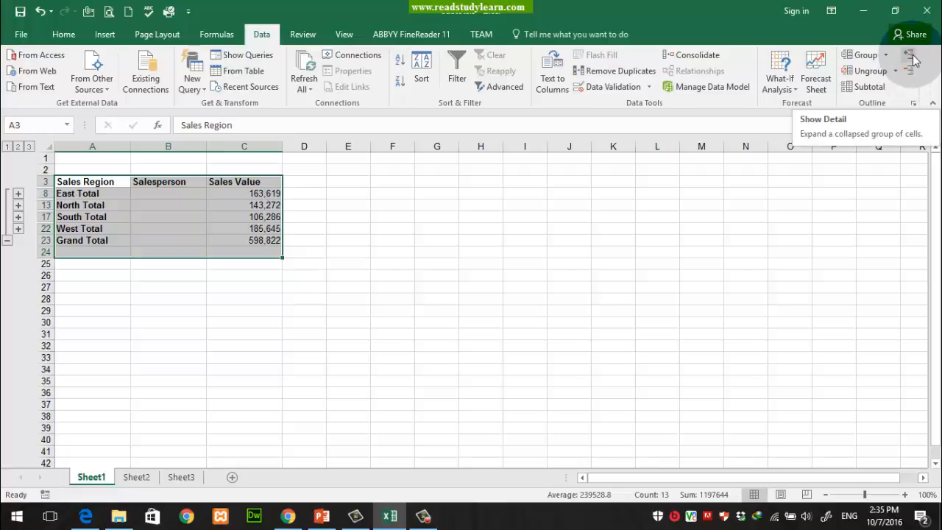
pyautogui.click(911, 59)
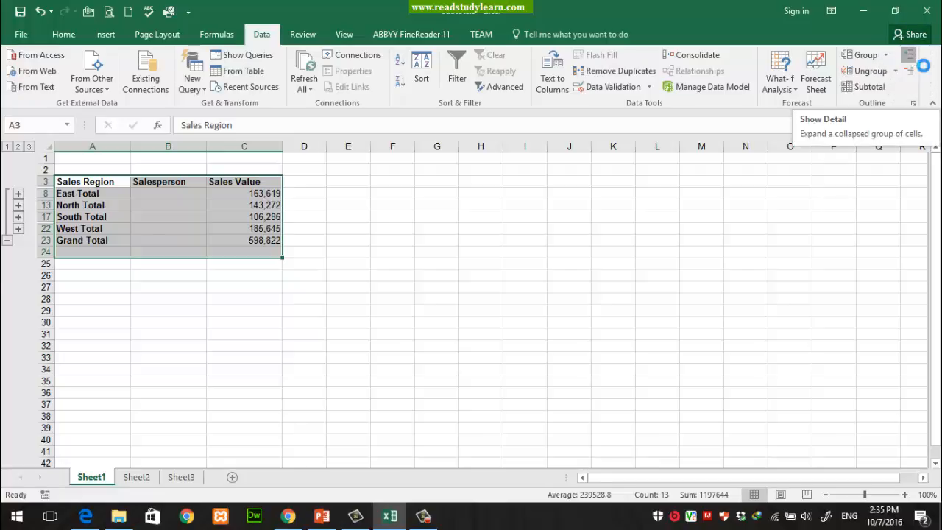
# Step: Clear the outline from the subtotaled table and try to ungroup its selected rows
pyautogui.click(896, 71)
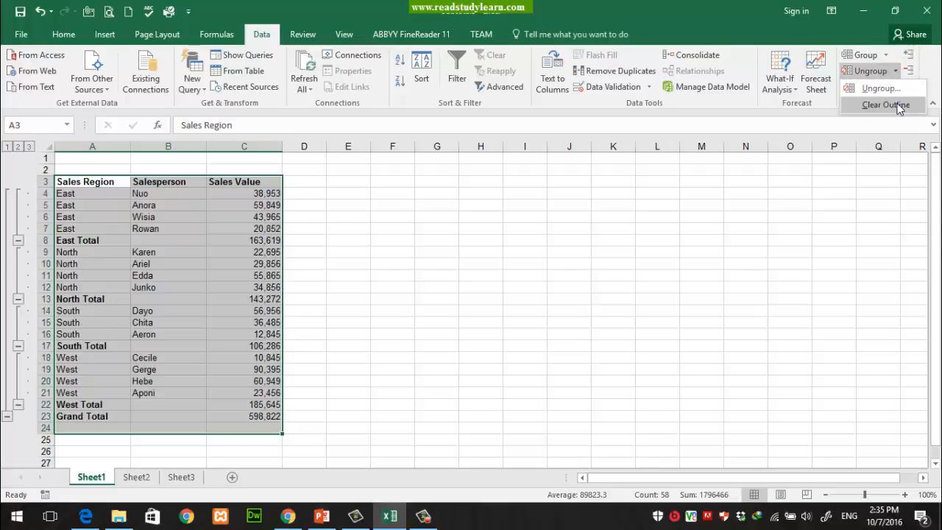
pyautogui.click(887, 104)
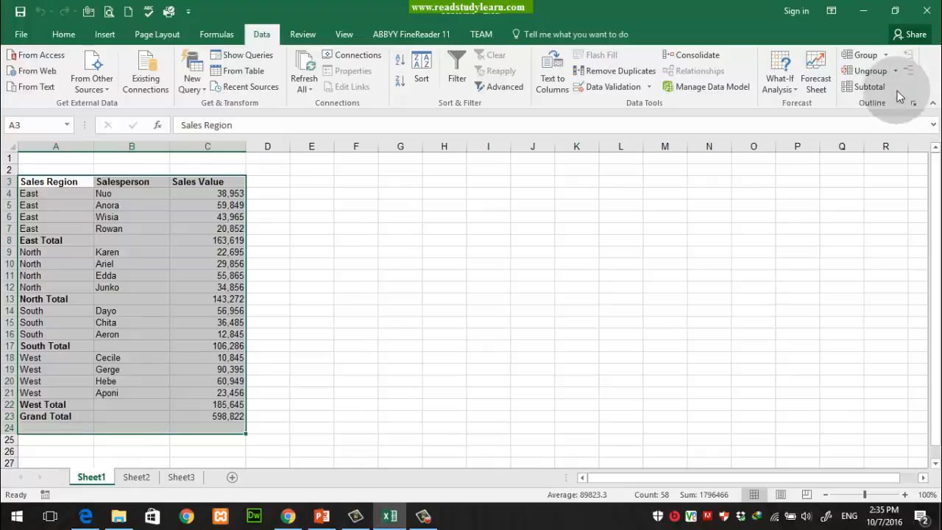
pyautogui.click(896, 71)
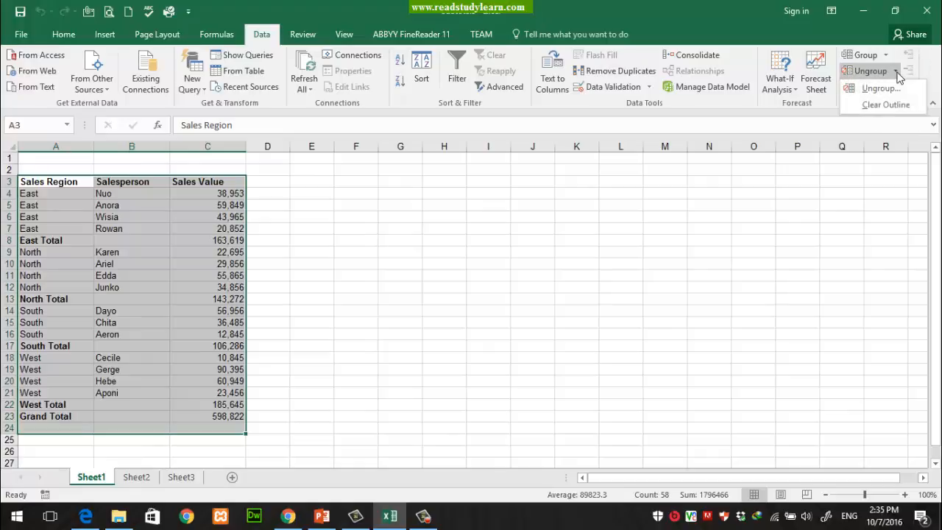
pyautogui.click(861, 89)
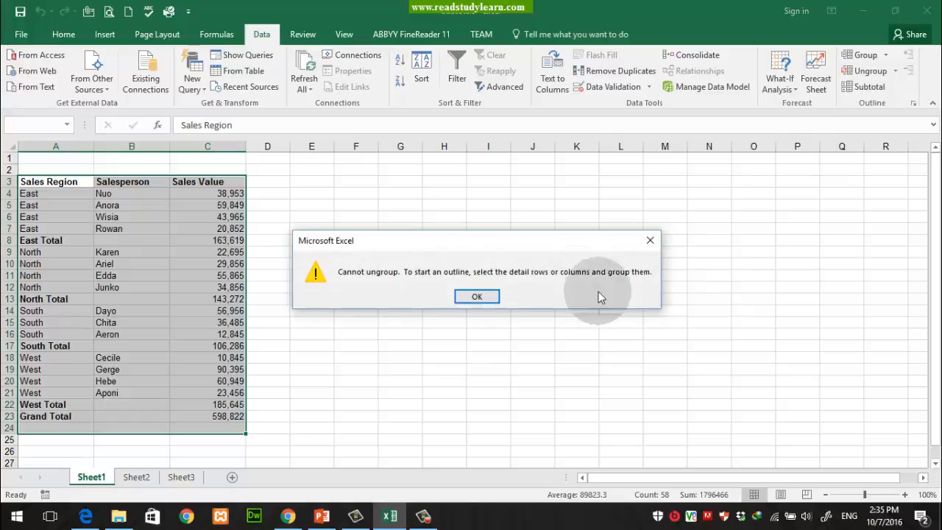
# Step: Try to clear the outline from the selected subtotaled table once more
pyautogui.click(473, 299)
pyautogui.click(896, 71)
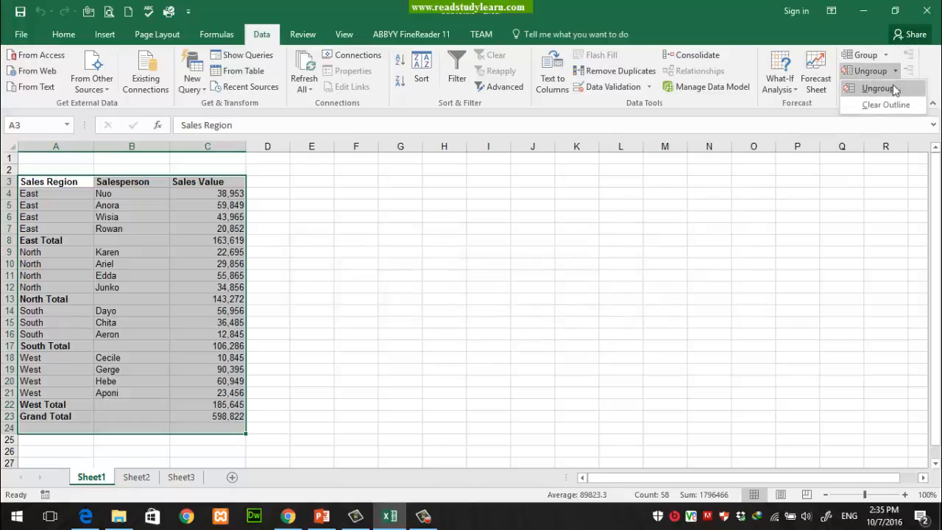
pyautogui.click(888, 105)
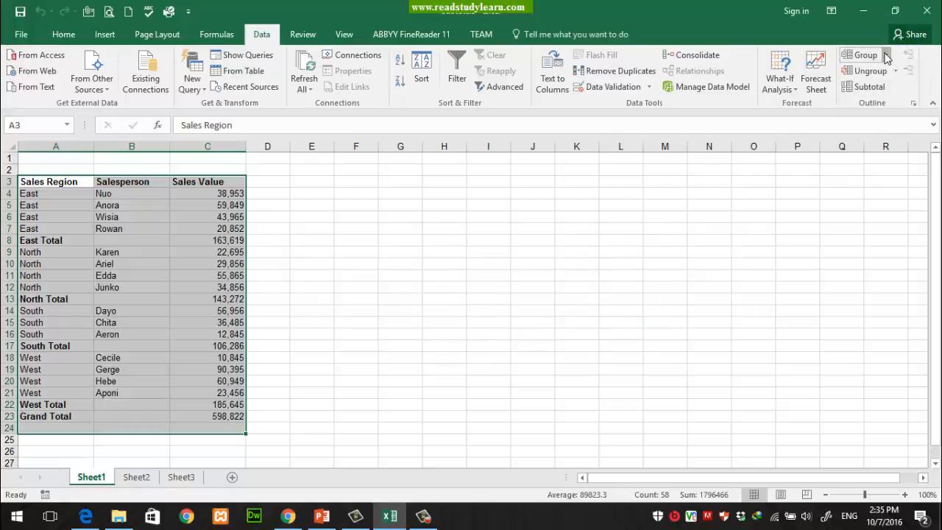
# Step: Group the selected table by rows and undo the grouping
pyautogui.click(888, 56)
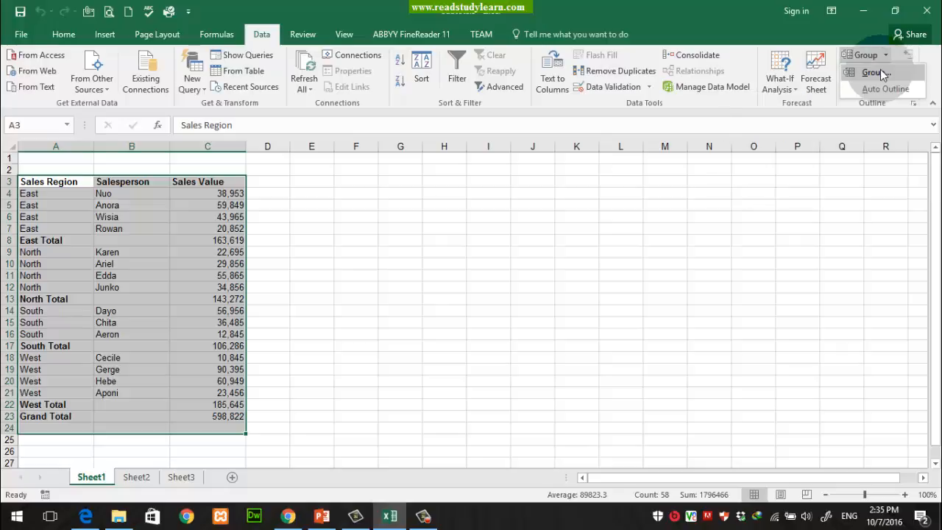
pyautogui.click(872, 72)
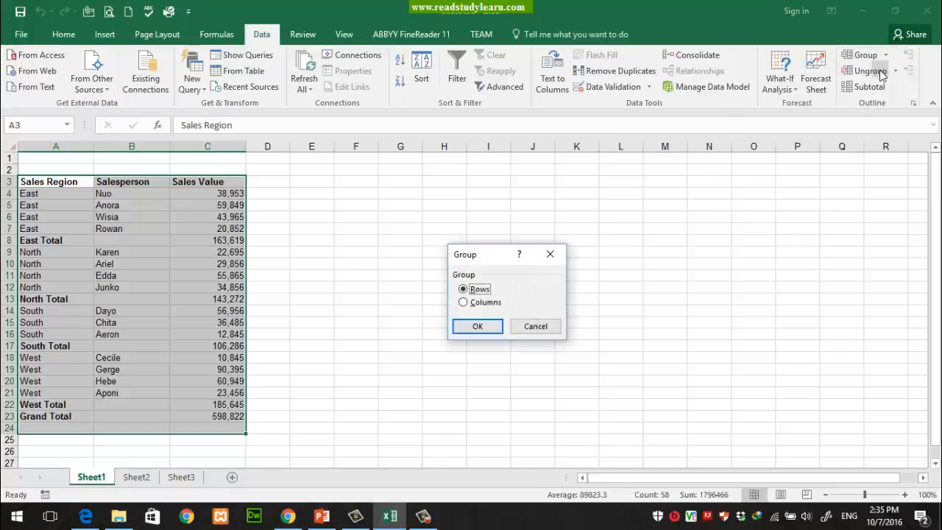
pyautogui.click(482, 325)
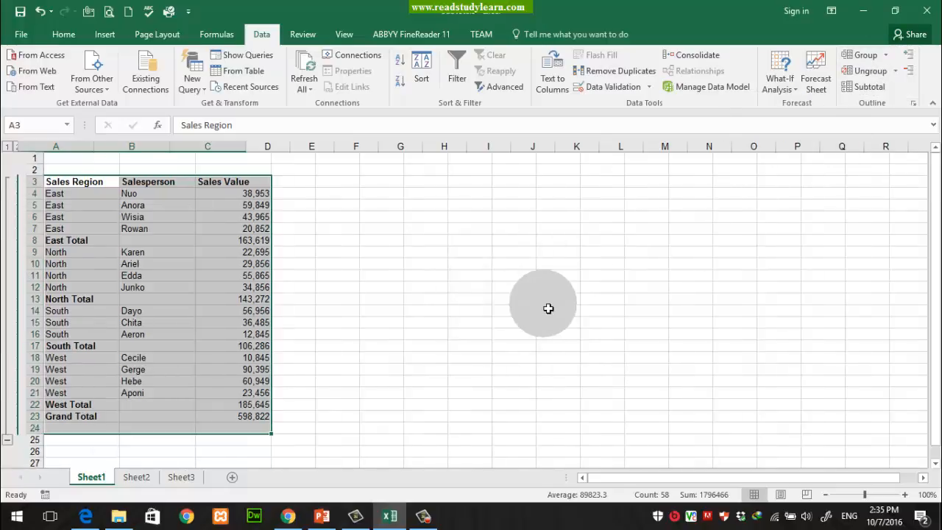
pyautogui.hotkey('ctrl', 'z')
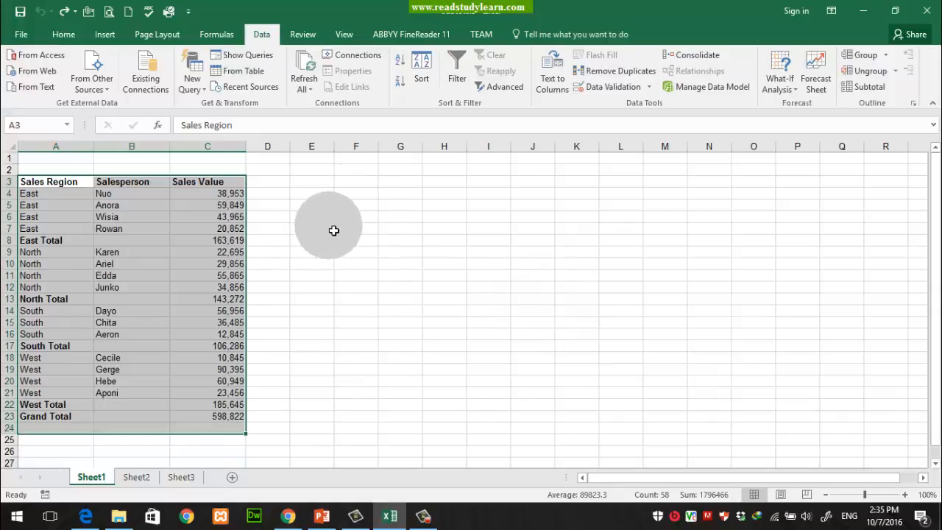
pyautogui.hotkey('ctrl', 'q')
pyautogui.click(321, 254)
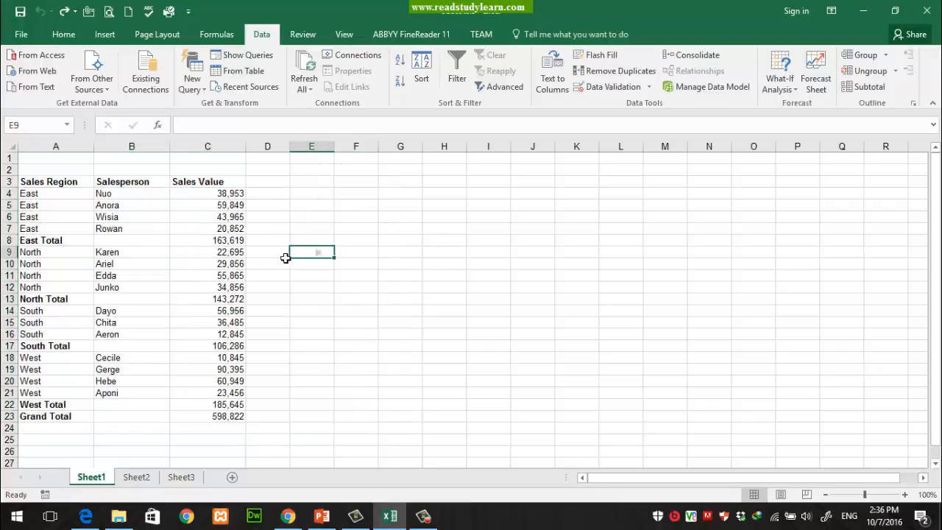
pyautogui.click(184, 240)
pyautogui.press('Up')
pyautogui.click(442, 268)
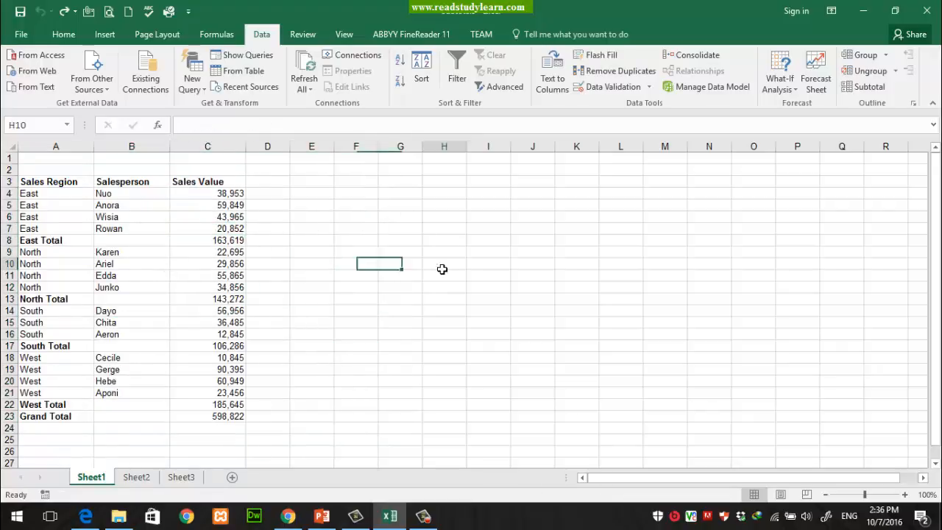
pyautogui.click(724, 237)
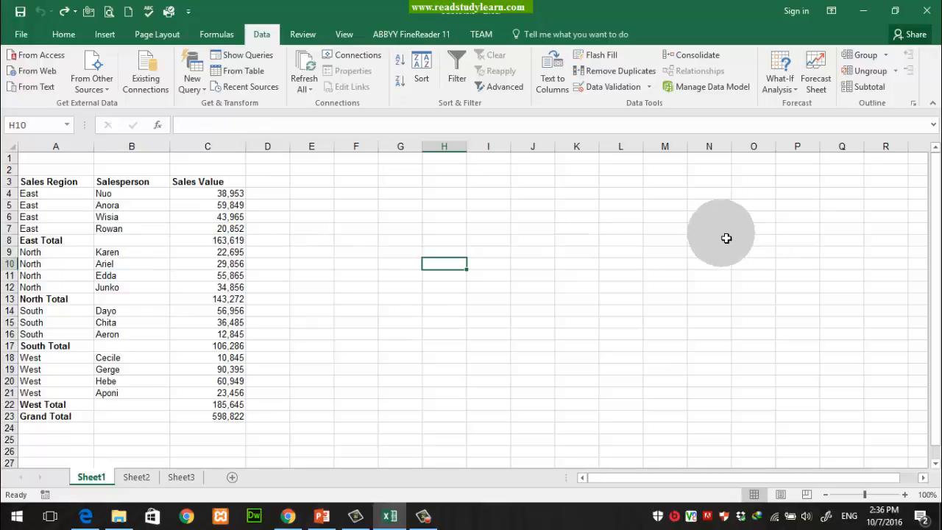
pyautogui.click(333, 211)
# Step: Try to ungroup the data with only empty cell E13 outside the table selected
pyautogui.click(308, 300)
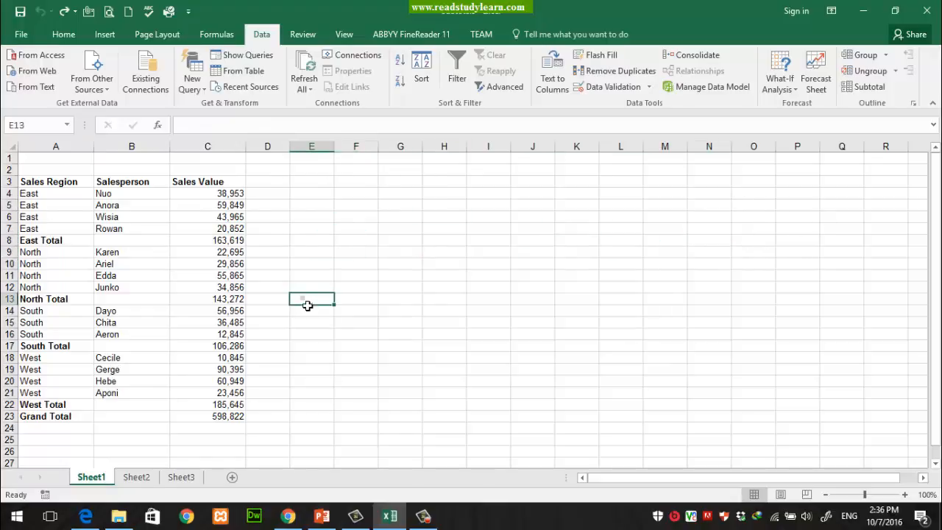
pyautogui.click(870, 73)
pyautogui.click(474, 293)
# Step: Remove all subtotals from the table in A3:C23
pyautogui.moveTo(48, 181); pyautogui.dragTo(235, 416)
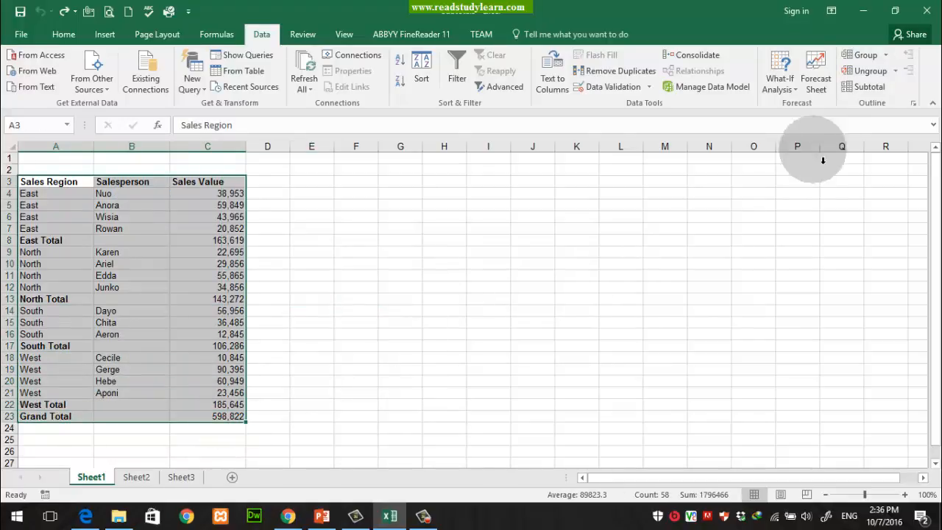
pyautogui.click(862, 87)
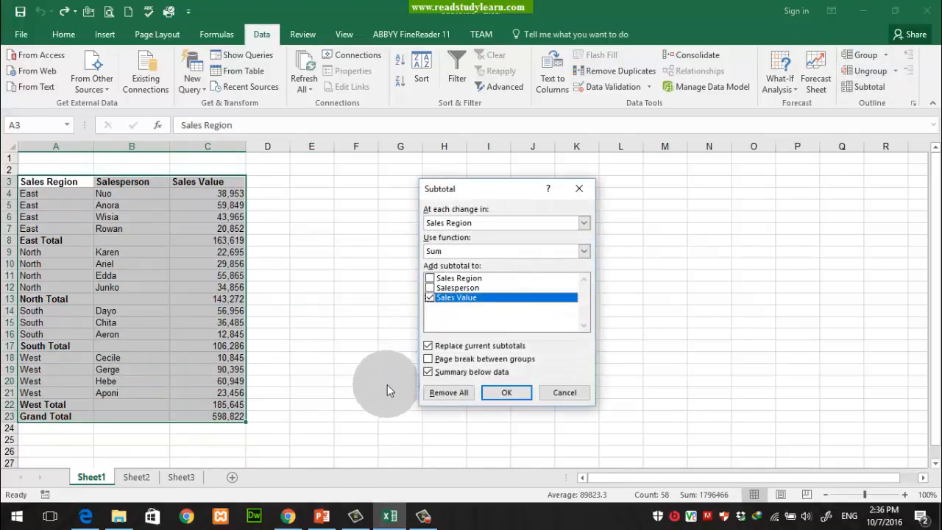
pyautogui.click(464, 394)
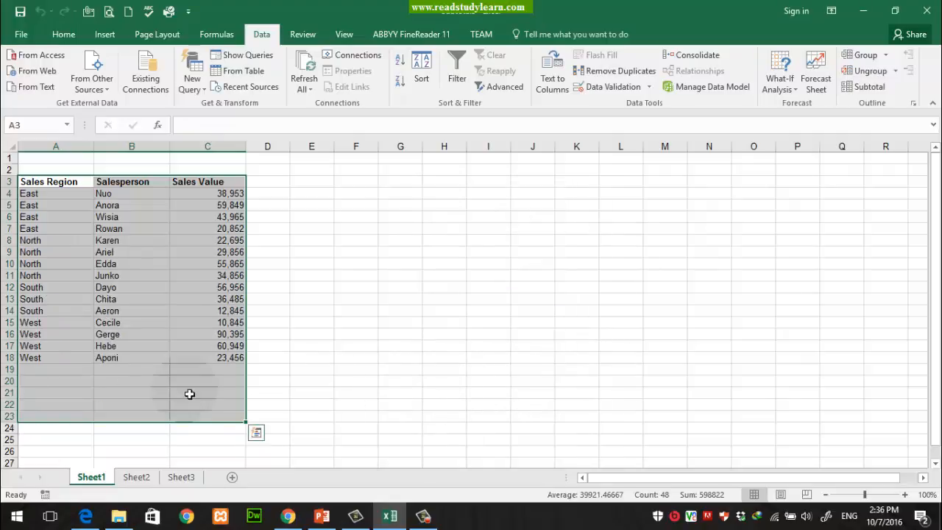
# Step: Examine the sales records in A3:C18 and the empty row below them, and switch to the PowerPoint slide listing the Sub-totaling topics
pyautogui.click(44, 370)
pyautogui.click(210, 372)
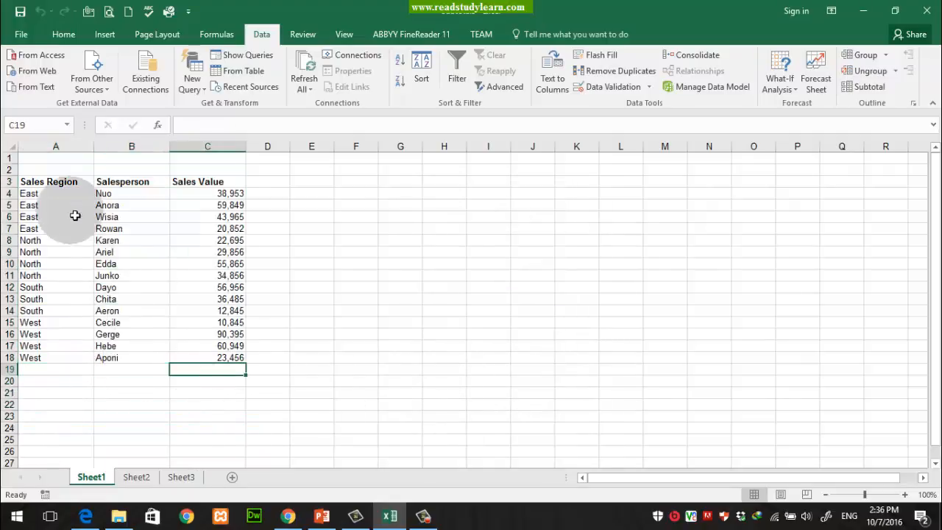
pyautogui.moveTo(51, 182); pyautogui.dragTo(239, 359)
pyautogui.click(294, 313)
pyautogui.click(111, 216)
pyautogui.click(347, 290)
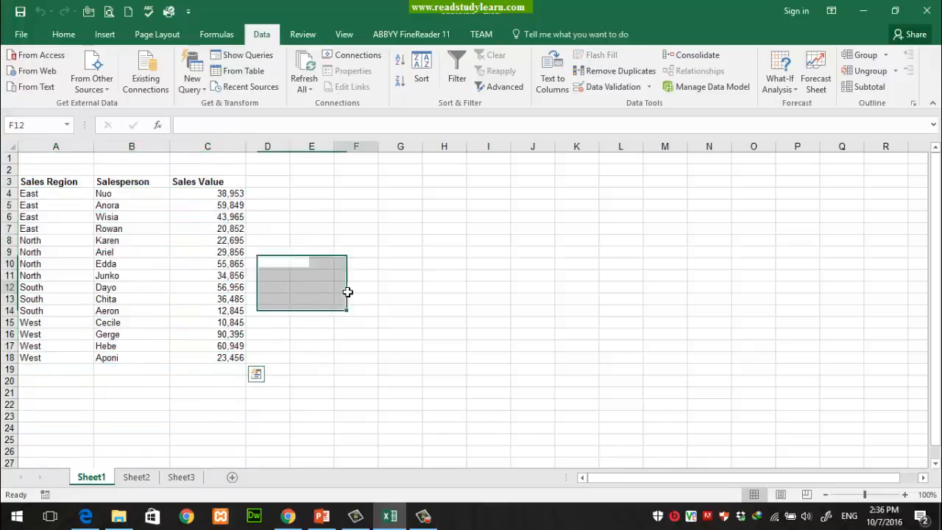
pyautogui.click(321, 516)
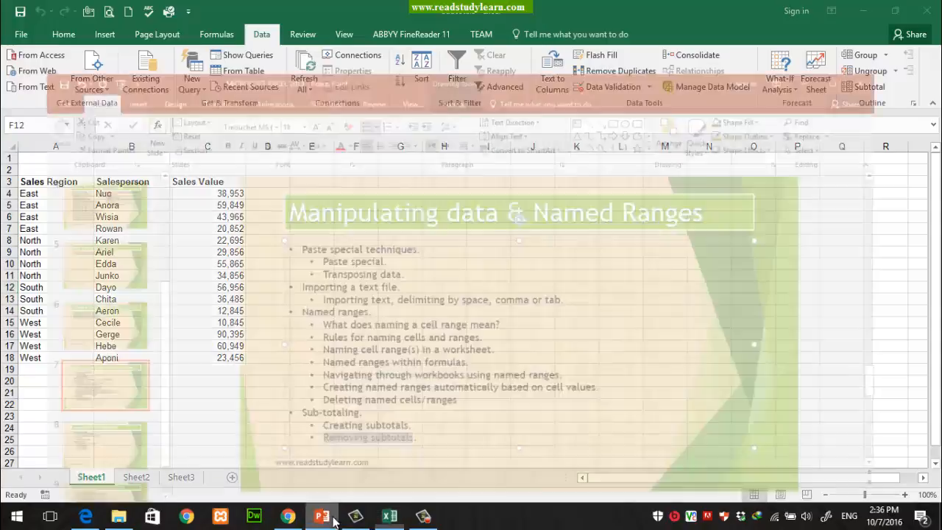